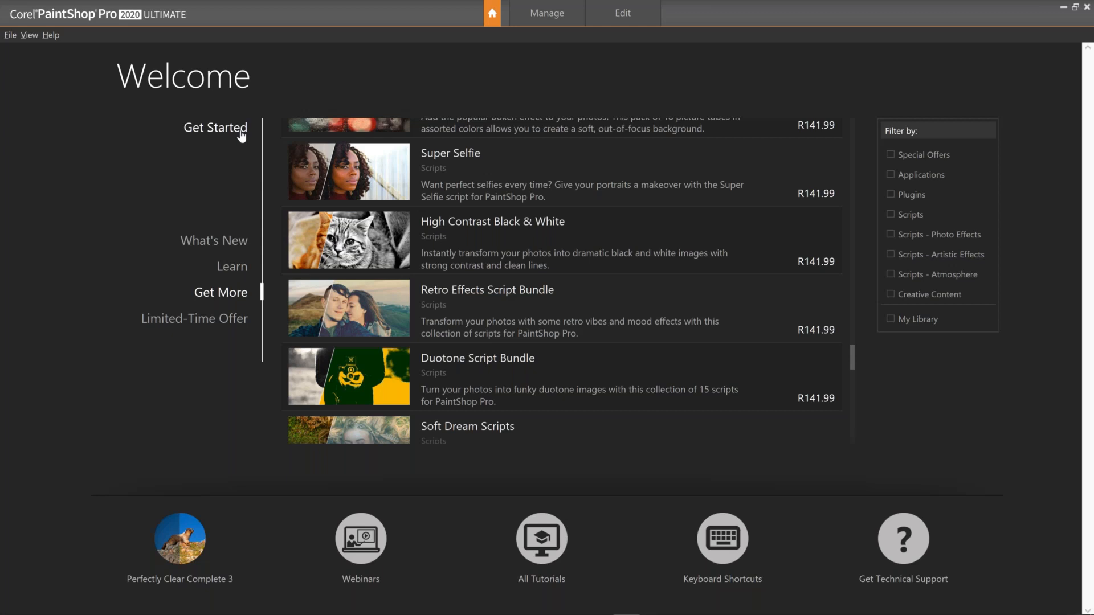
pyautogui.click(241, 132)
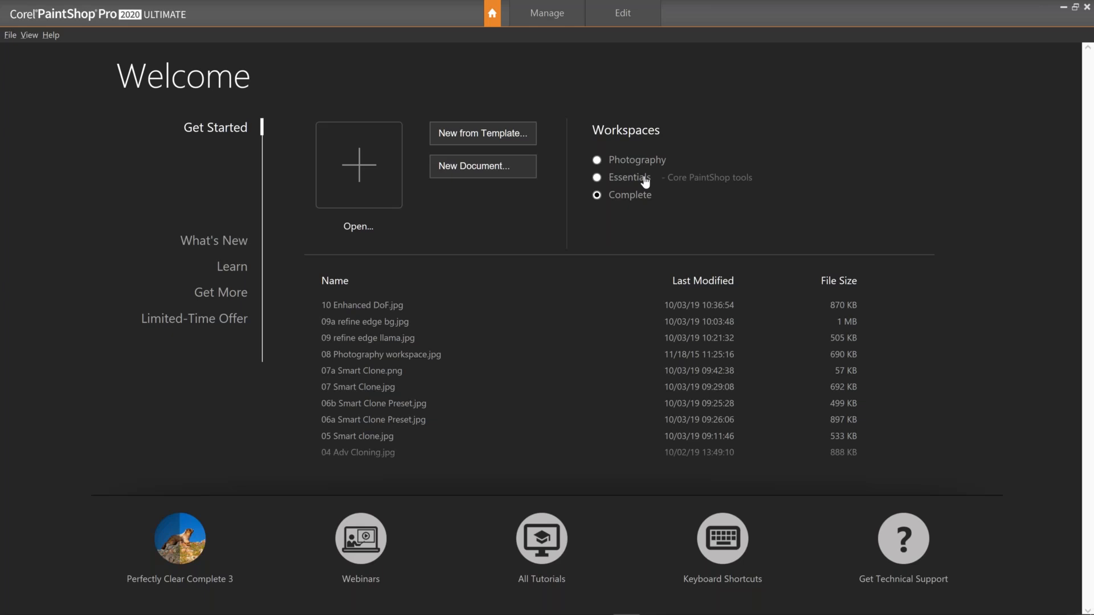
pyautogui.click(597, 177)
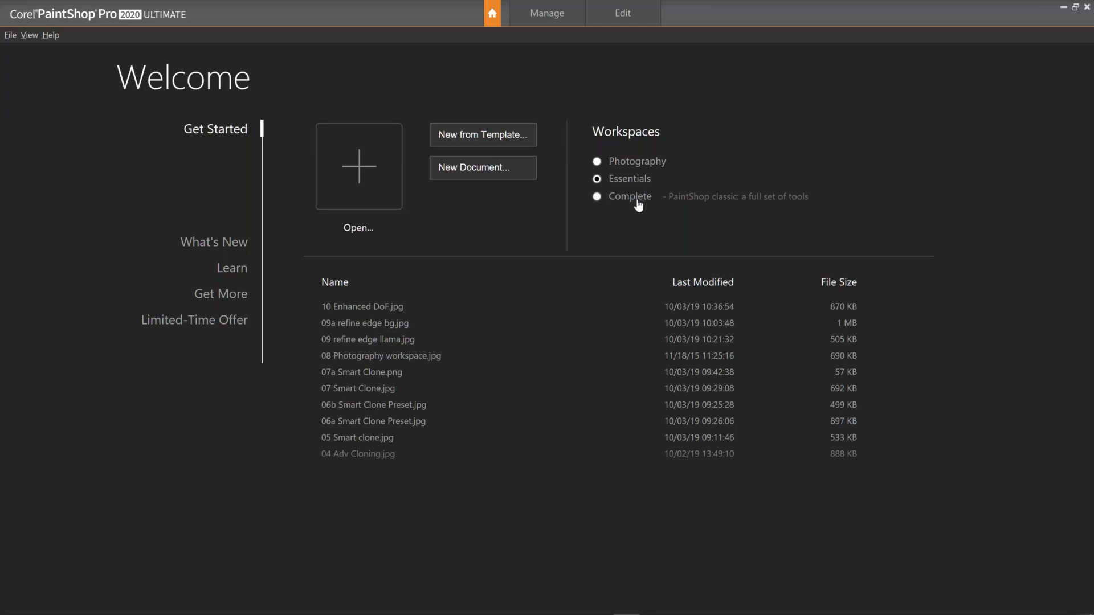
pyautogui.click(597, 197)
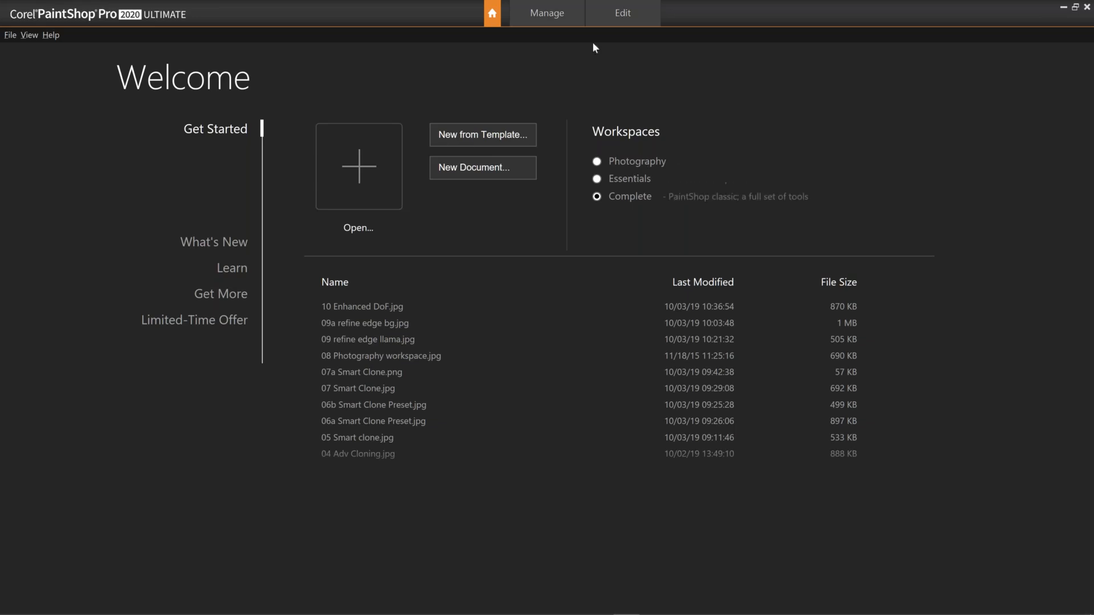
# Open the beach photo with umbrellas for editing from the Manage thumbnails.
pyautogui.click(546, 16)
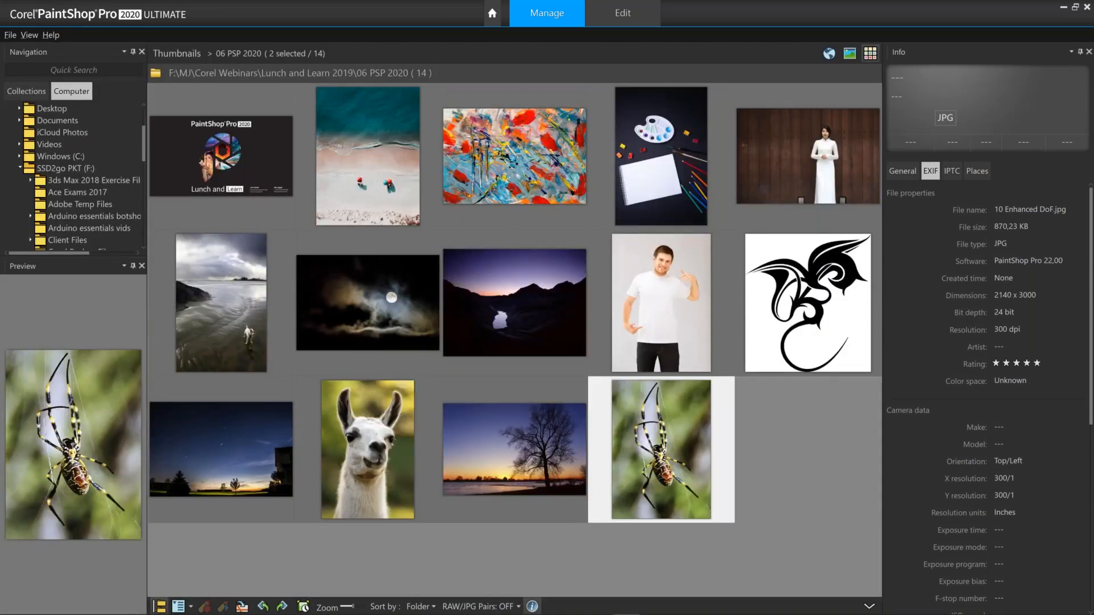
pyautogui.click(381, 136)
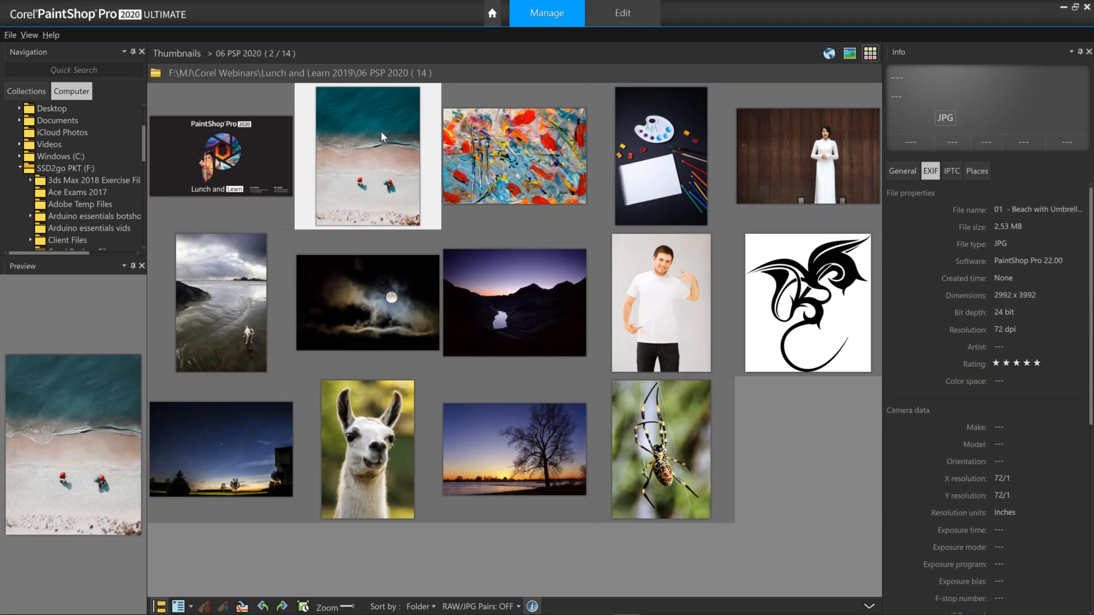
pyautogui.rightClick(381, 137)
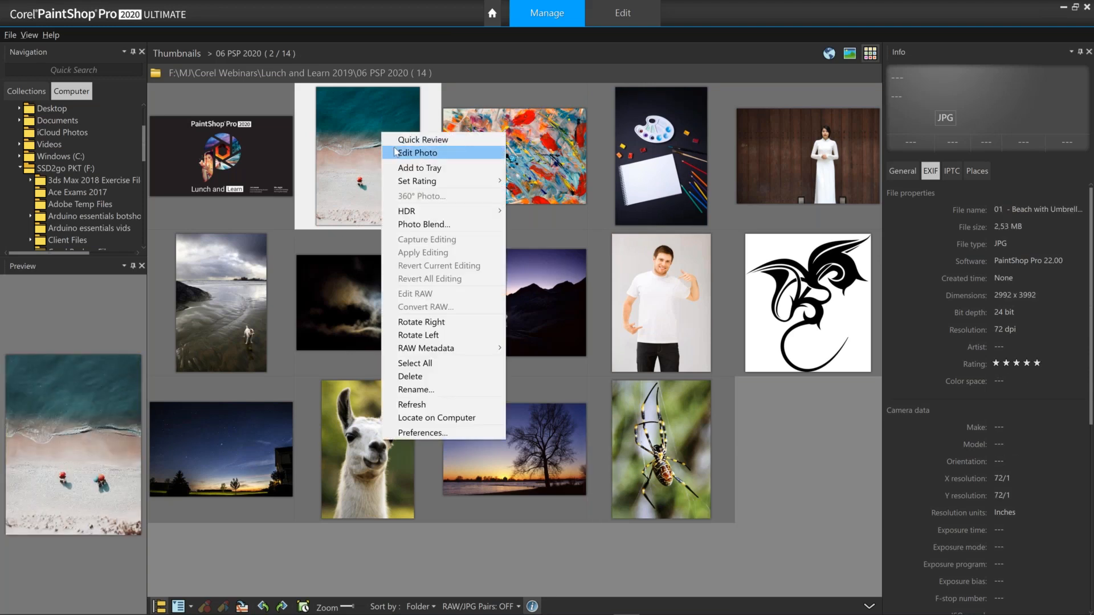
pyautogui.click(410, 153)
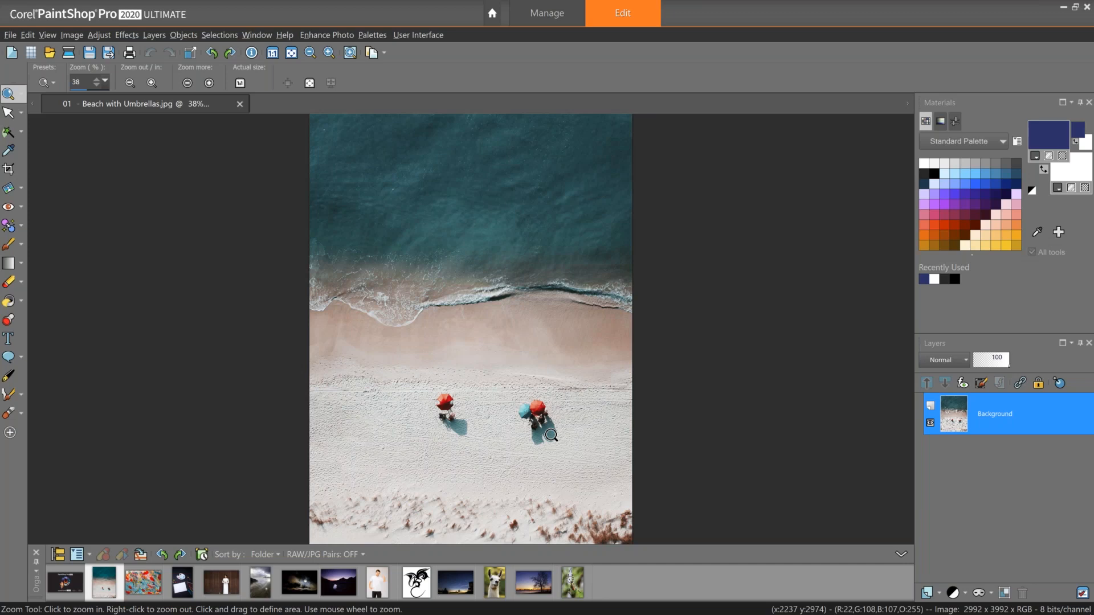
# Add a new raster layer named clone above the Background layer.
pyautogui.rightClick(992, 410)
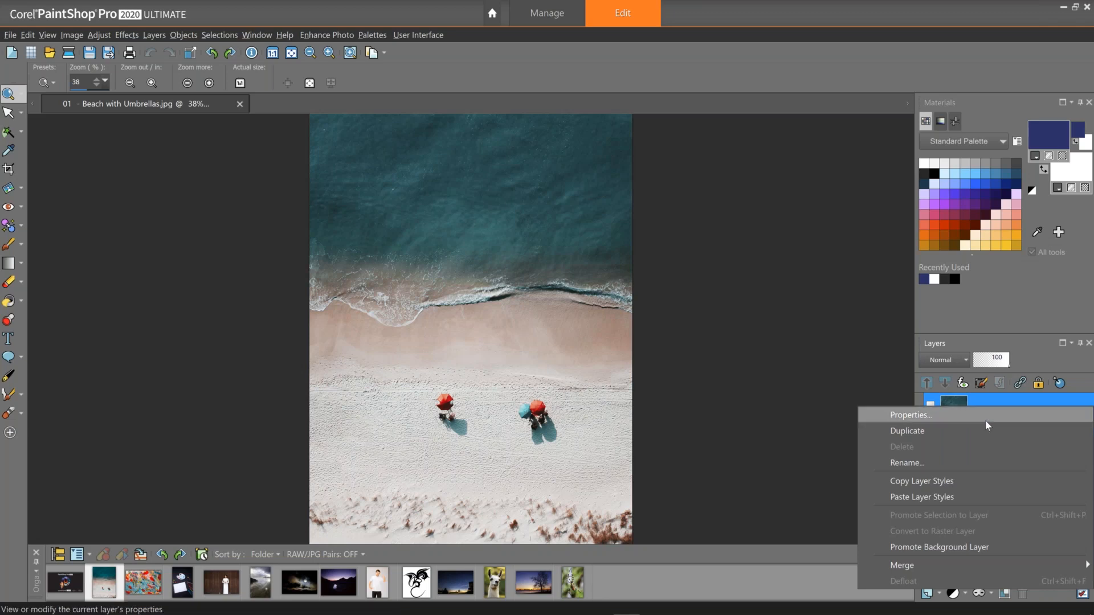
pyautogui.click(884, 395)
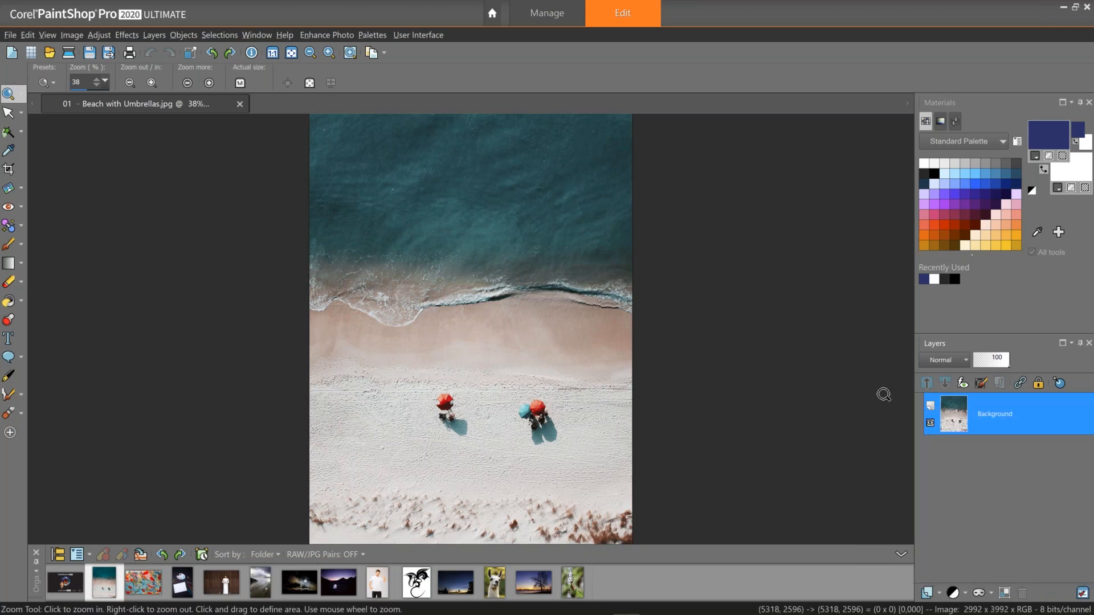
pyautogui.scroll(1, 567, 422)
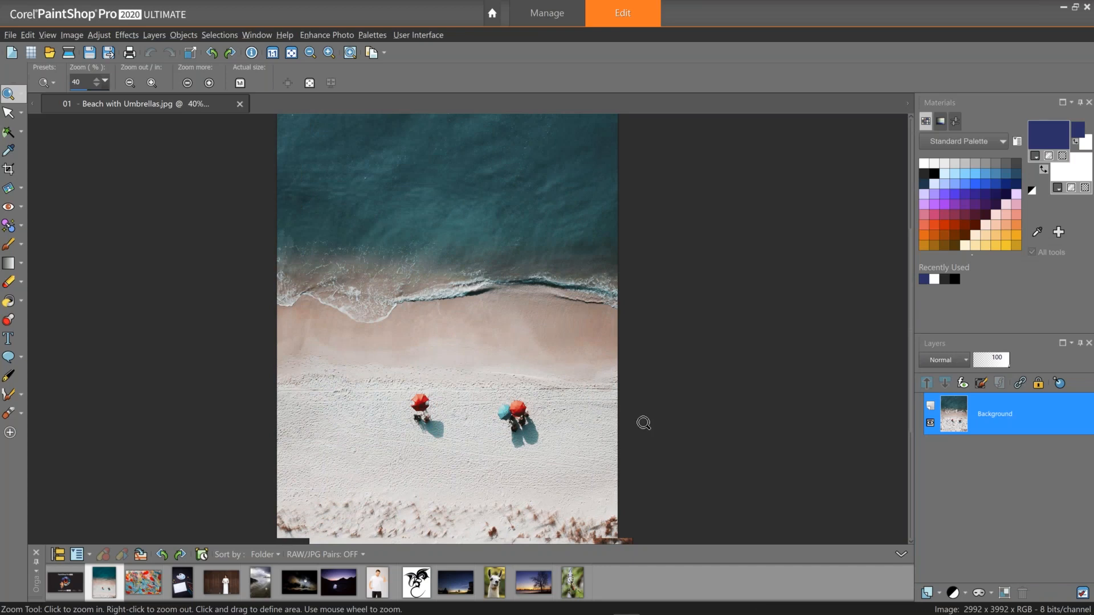
pyautogui.click(932, 593)
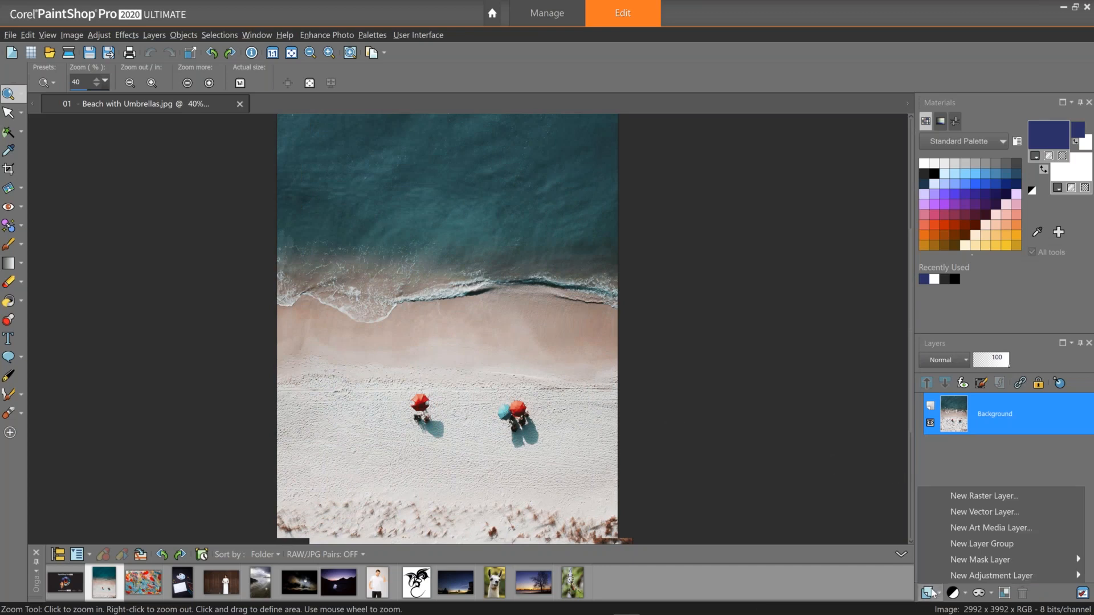
pyautogui.click(957, 496)
pyautogui.write('clone')
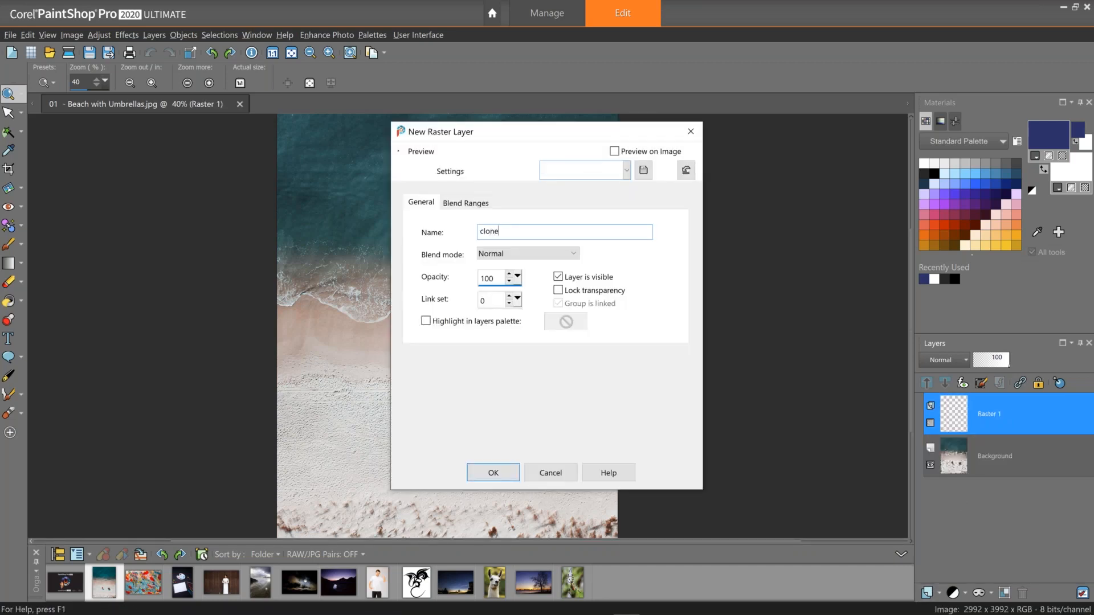
pyautogui.click(493, 473)
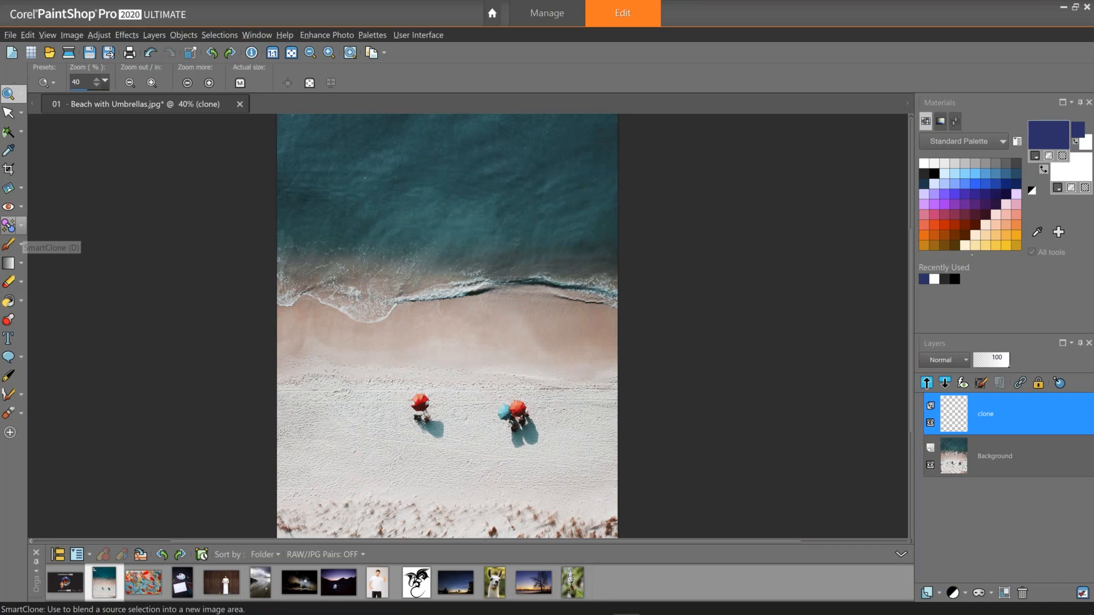
# Choose the Clone Brush, set its size to 224 and enable Smart Edge.
pyautogui.click(9, 226)
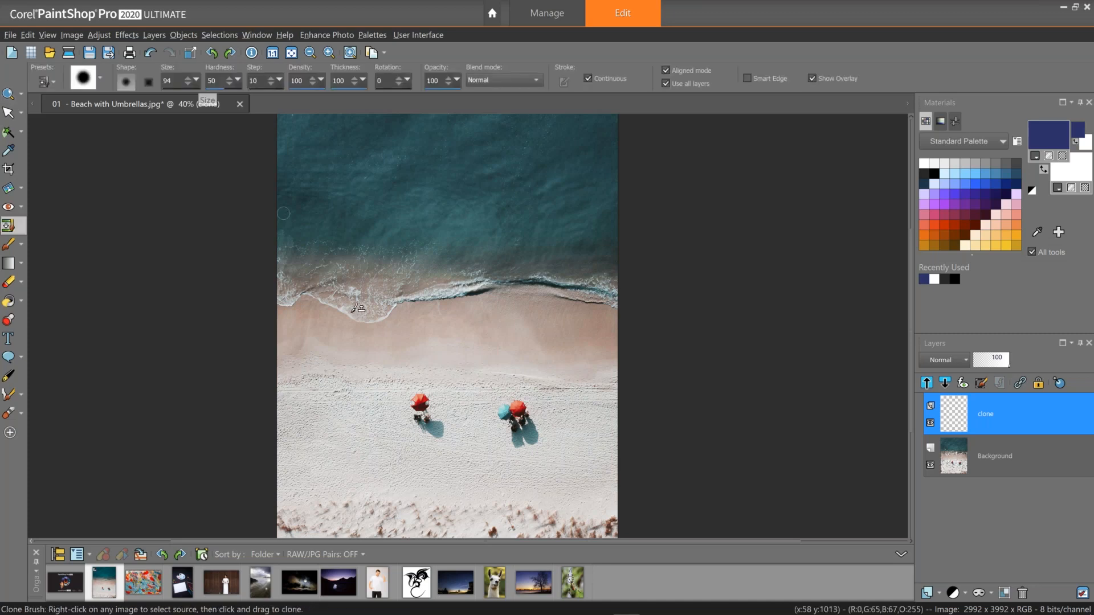
pyautogui.moveTo(196, 80); pyautogui.dragTo(200, 84)
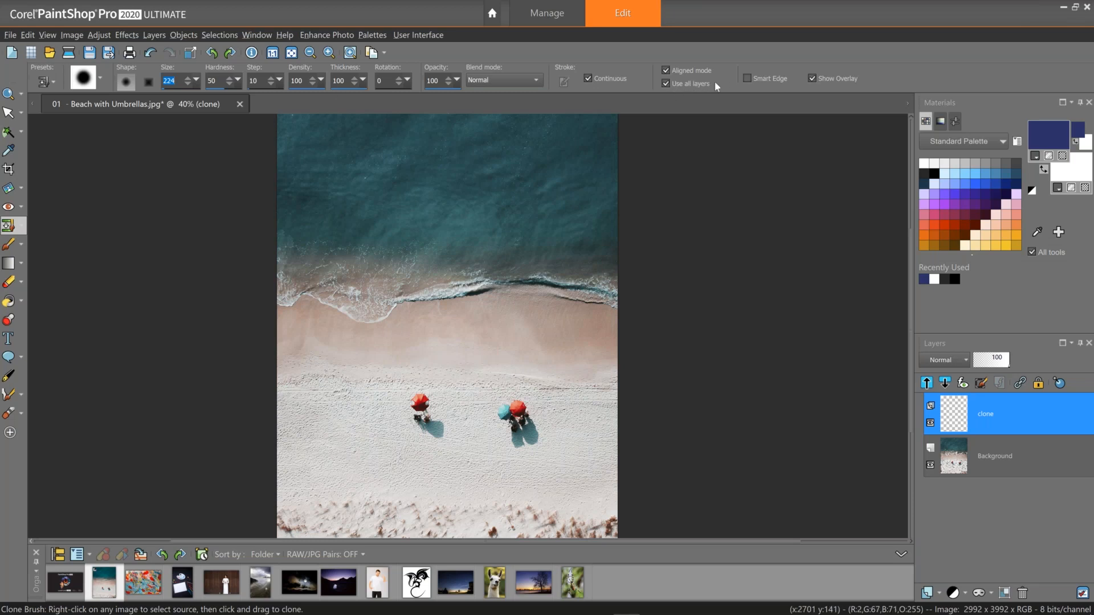
pyautogui.click(746, 78)
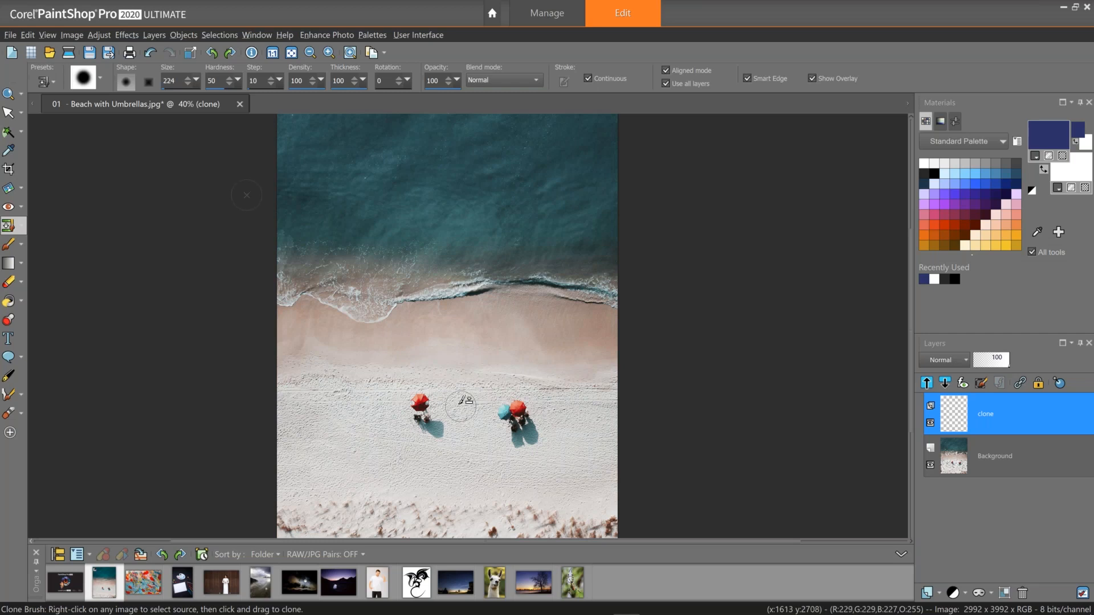
# Sample nearby sand and clone it over the red umbrella on the clone layer.
pyautogui.moveTo(401, 422)
pyautogui.mouseDown()
pyautogui.moveTo(427, 435)
pyautogui.moveTo(424, 419)
pyautogui.mouseUp()
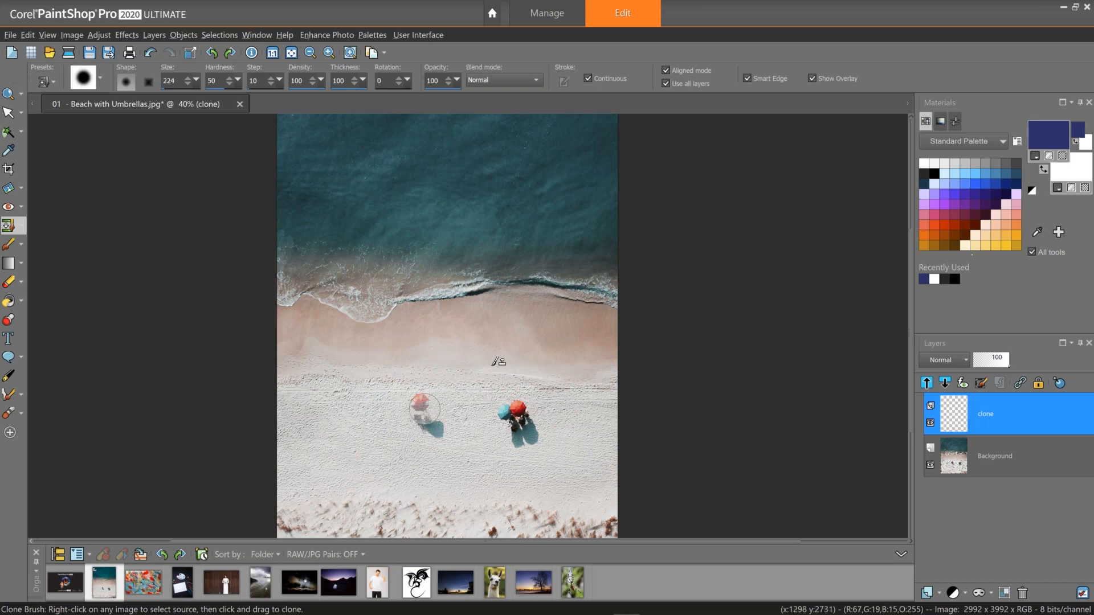
pyautogui.hotkey('ctrl', 'z')
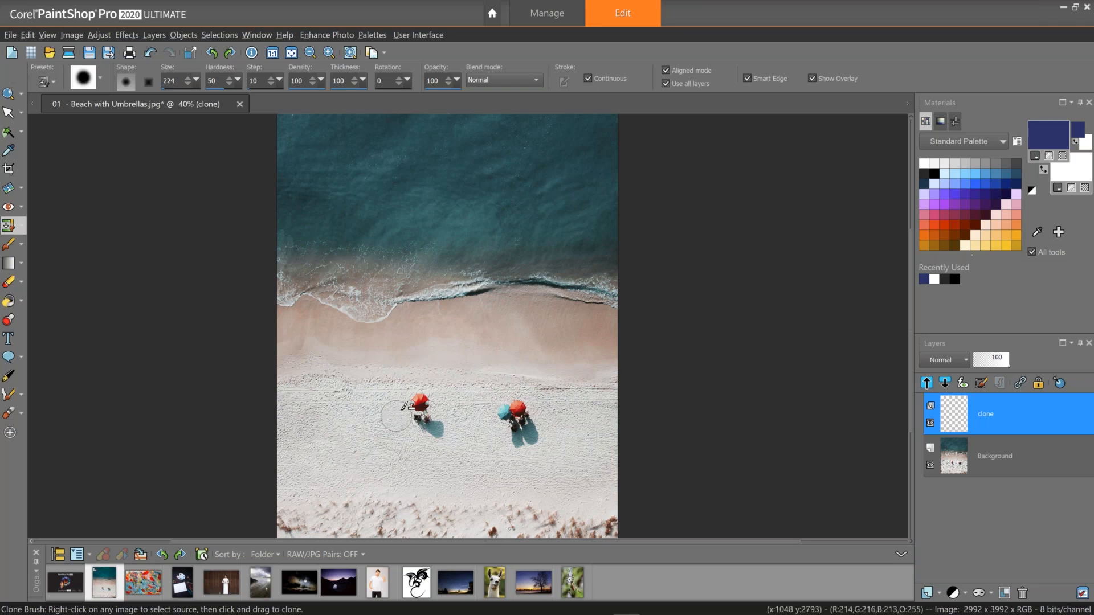
pyautogui.moveTo(404, 407); pyautogui.dragTo(446, 402)
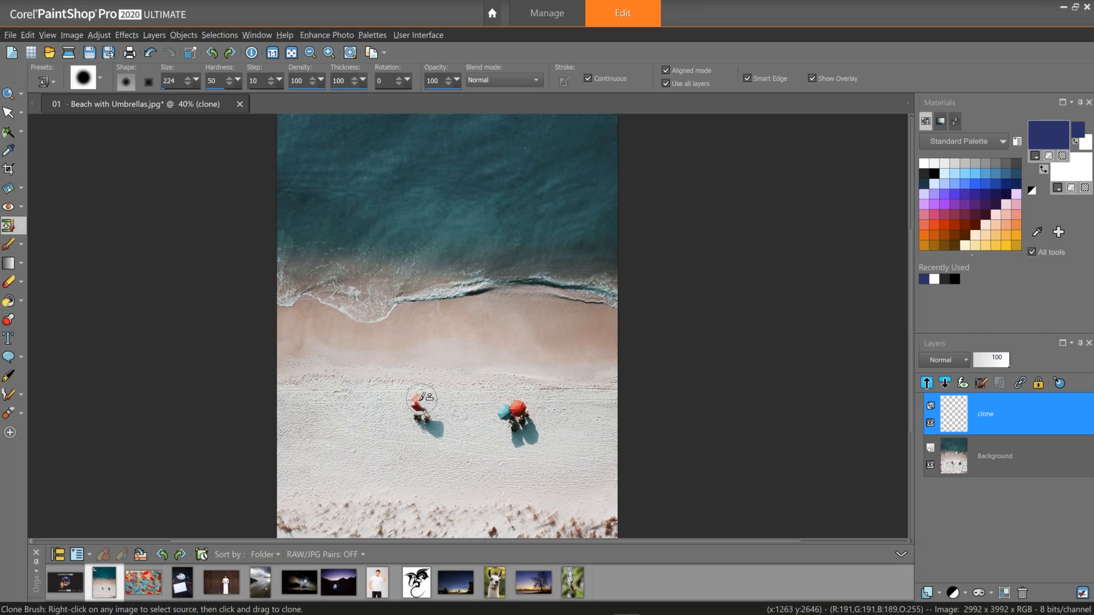
pyautogui.moveTo(421, 401); pyautogui.dragTo(416, 411)
pyautogui.moveTo(436, 423)
pyautogui.mouseDown()
pyautogui.moveTo(447, 423)
pyautogui.moveTo(440, 432)
pyautogui.moveTo(422, 413)
pyautogui.mouseUp()
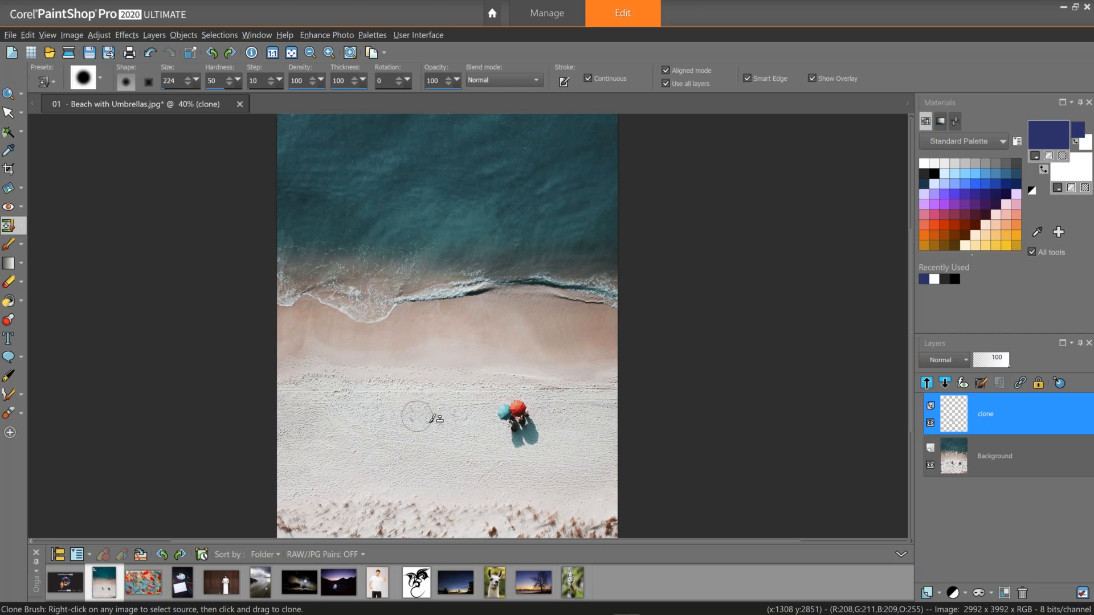
# Set the Clone Brush size to 75.
pyautogui.scroll(-1, 428, 417)
pyautogui.scroll(-1, 428, 416)
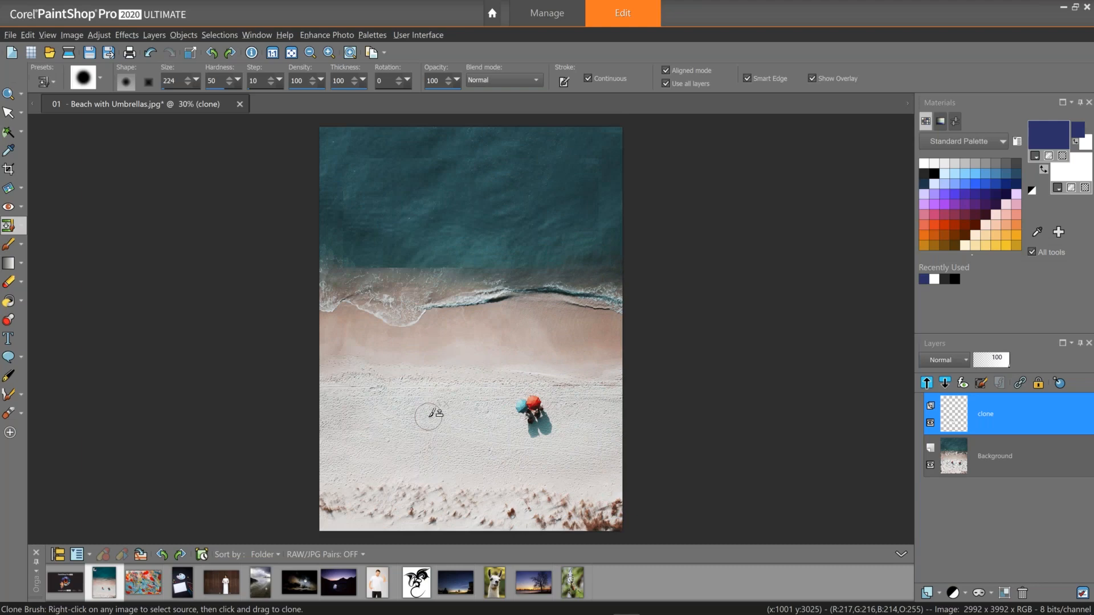
pyautogui.scroll(2, 429, 417)
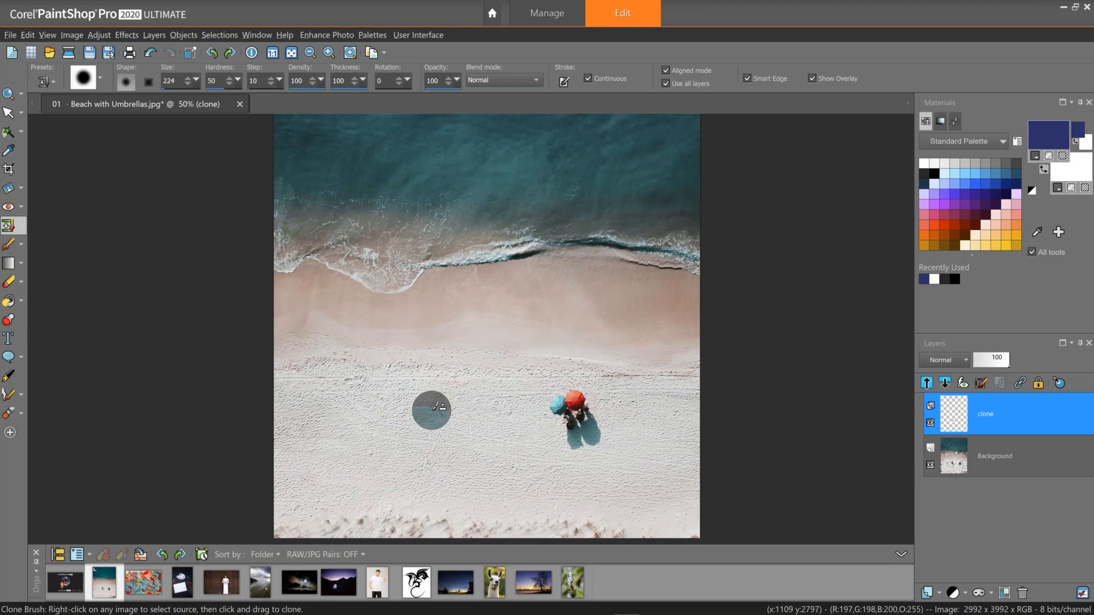
pyautogui.scroll(1, 431, 410)
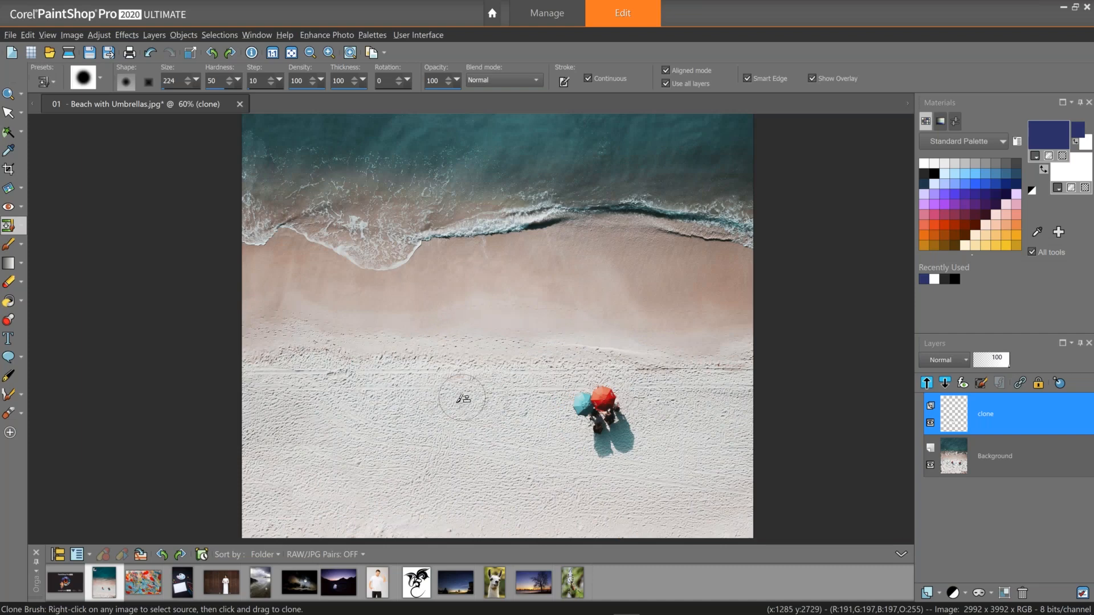
pyautogui.scroll(1, 462, 399)
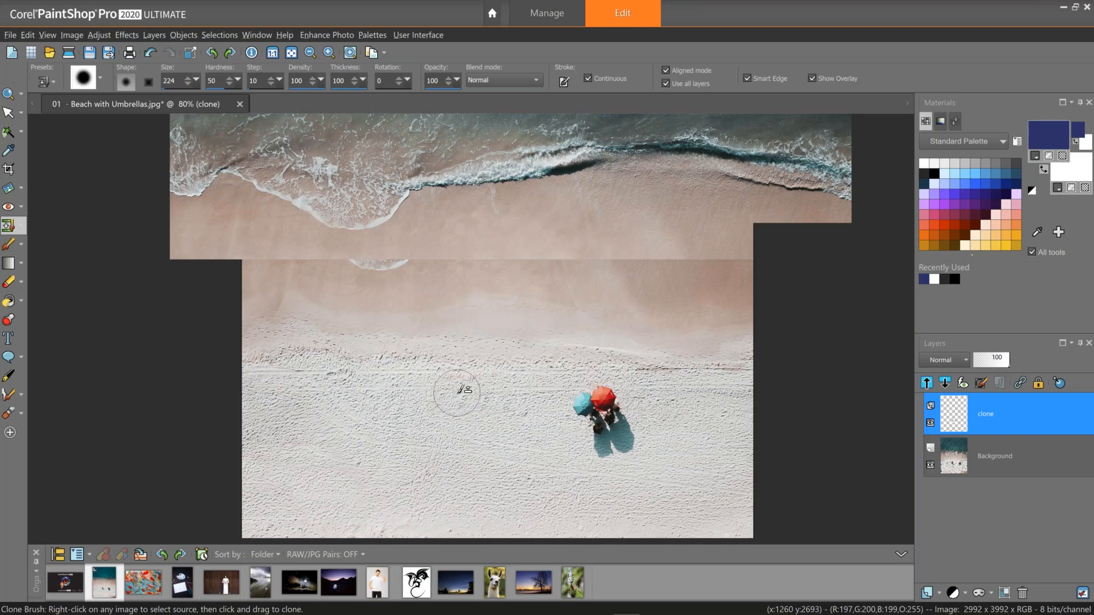
pyautogui.scroll(1, 462, 391)
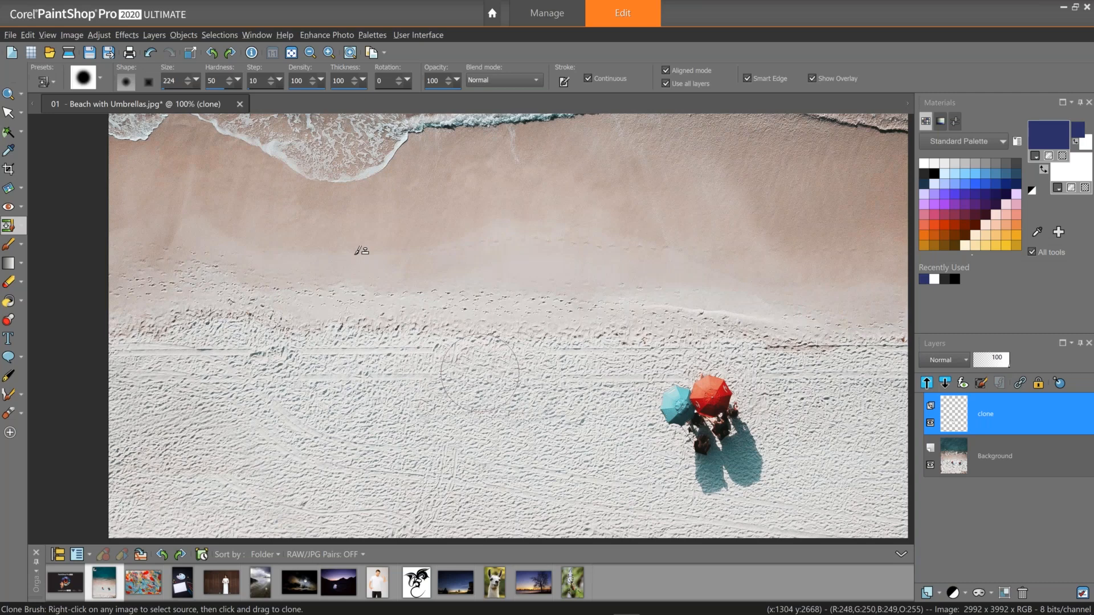
pyautogui.moveTo(196, 80); pyautogui.dragTo(195, 104)
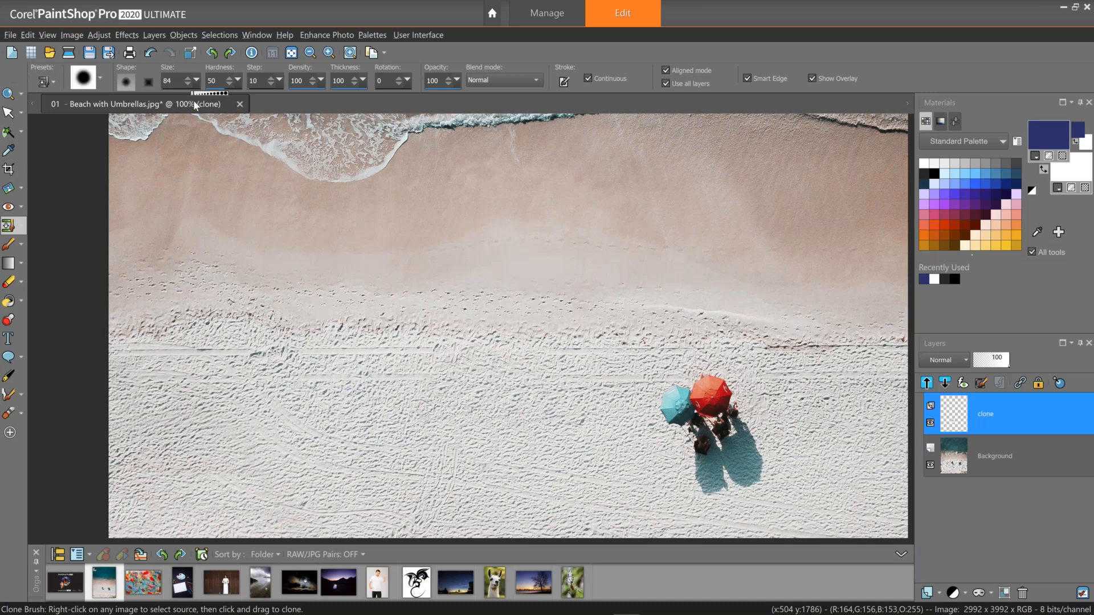
pyautogui.moveTo(194, 104); pyautogui.dragTo(190, 104)
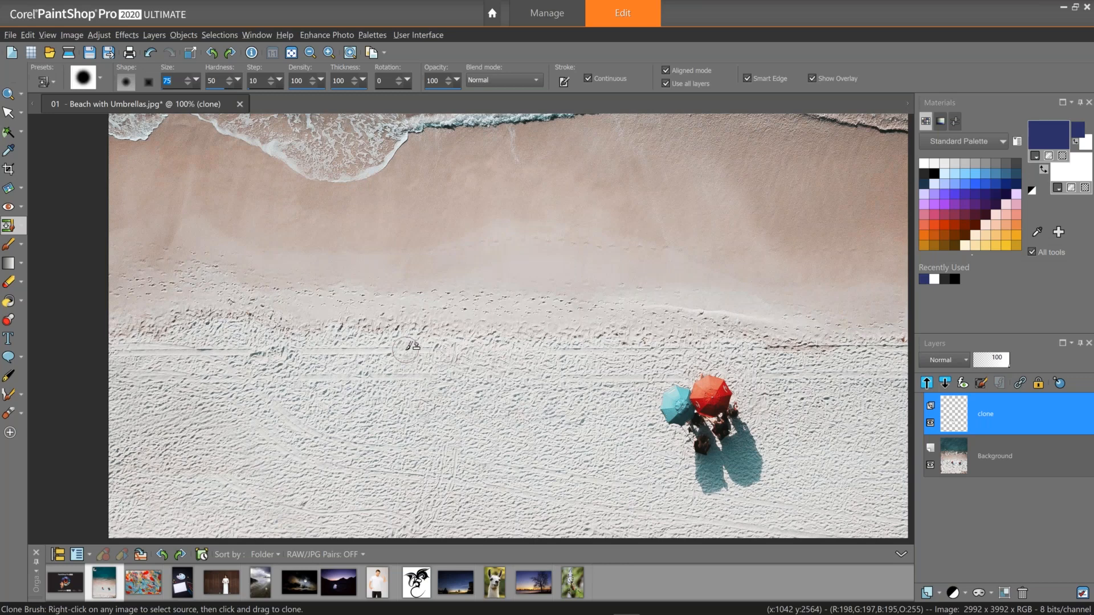
# Sample clean sand and clone it over the sand tracks left of the umbrellas on the clone layer.
pyautogui.moveTo(406, 350); pyautogui.dragTo(496, 354)
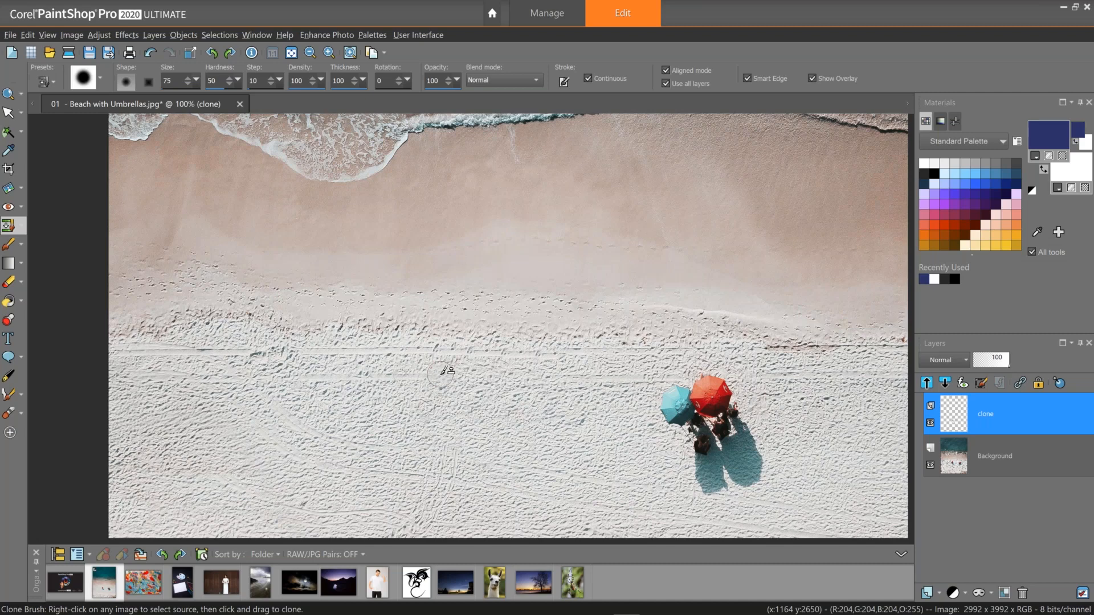
pyautogui.hotkey('ctrl', 'z')
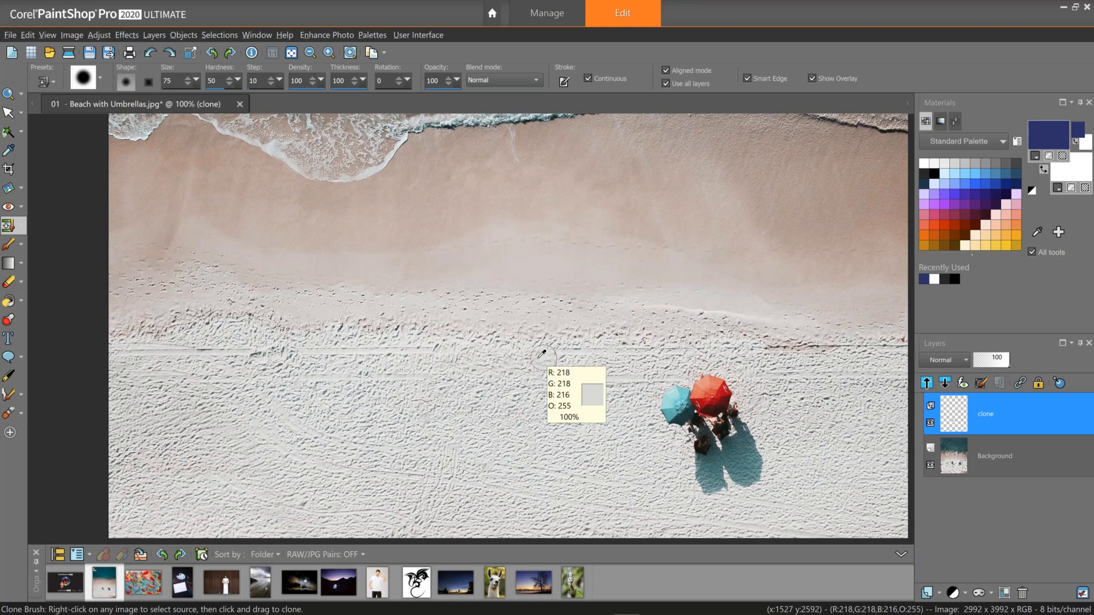
pyautogui.rightClick(543, 357)
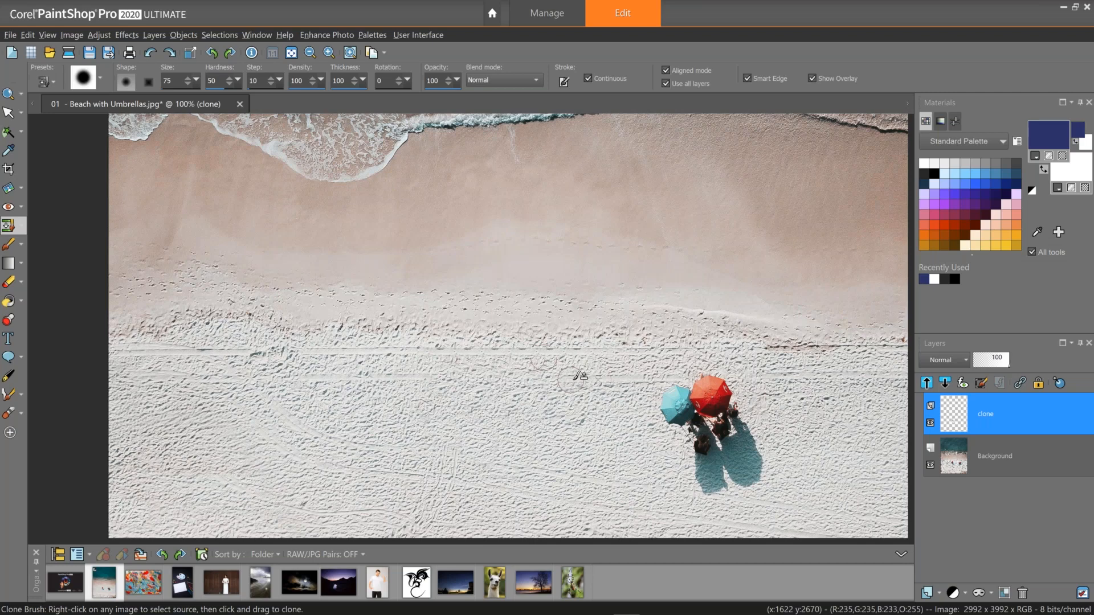
pyautogui.moveTo(576, 376); pyautogui.dragTo(522, 376)
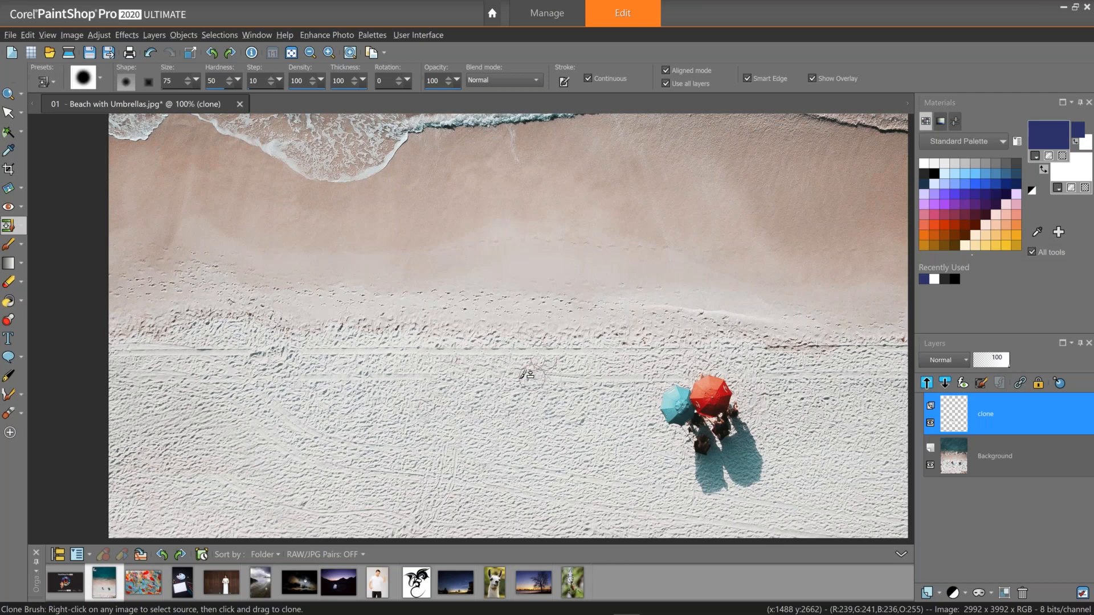
pyautogui.hotkey('ctrl', 'z')
pyautogui.moveTo(578, 380); pyautogui.dragTo(481, 382)
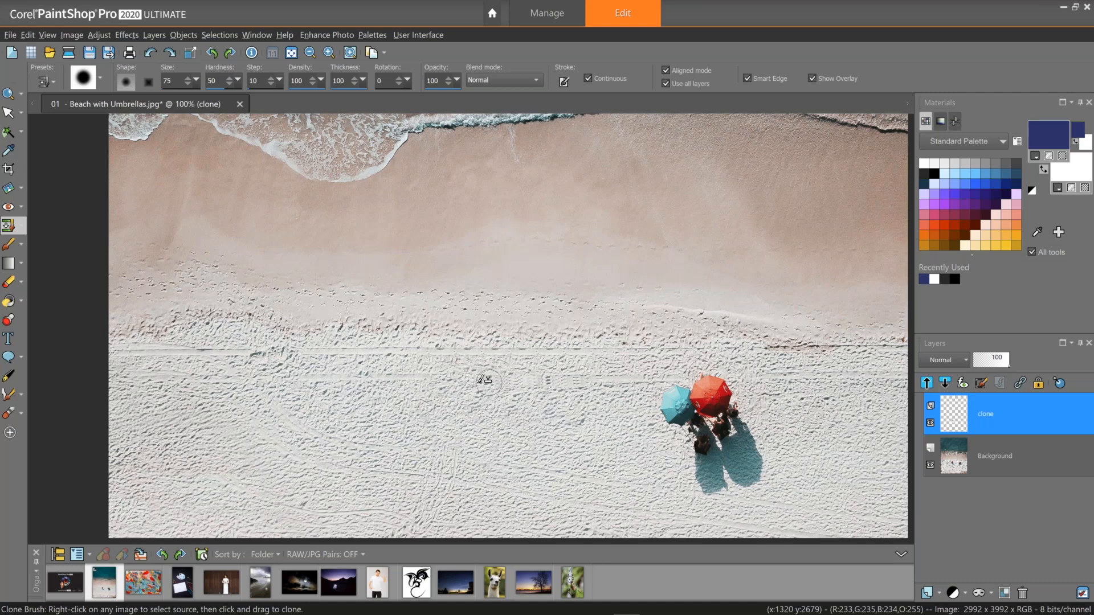
pyautogui.moveTo(485, 380); pyautogui.dragTo(440, 381)
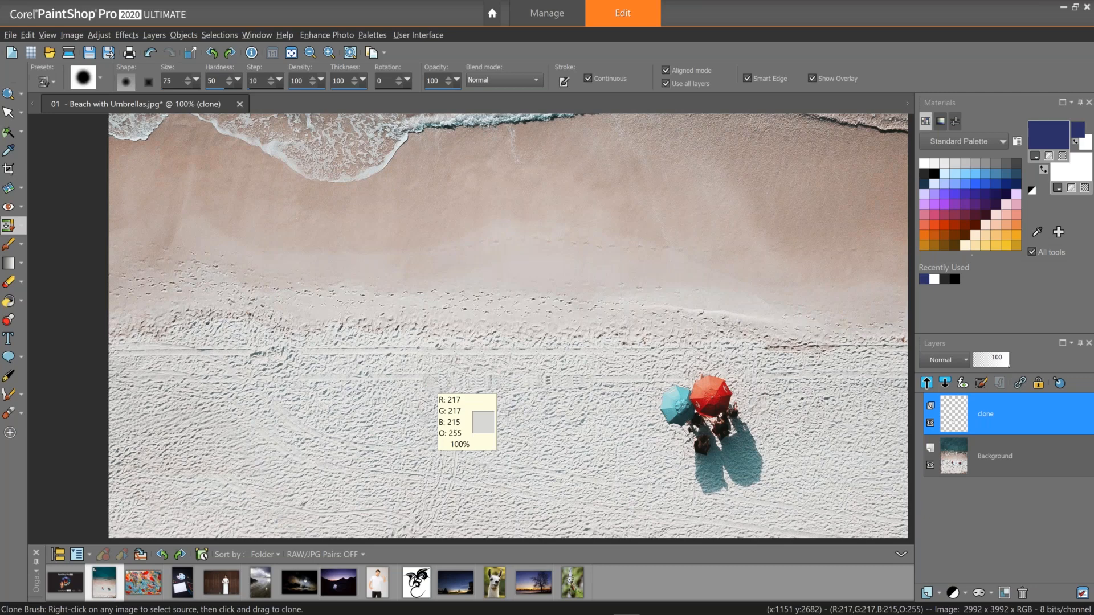
pyautogui.hotkey('ctrl', 'z')
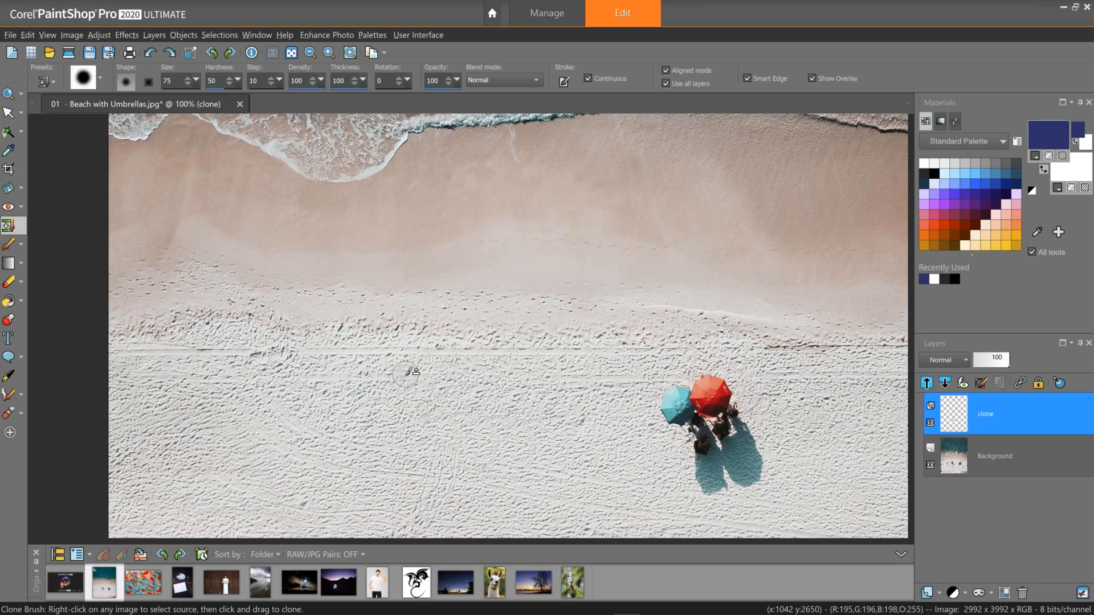
pyautogui.moveTo(405, 375); pyautogui.dragTo(413, 378)
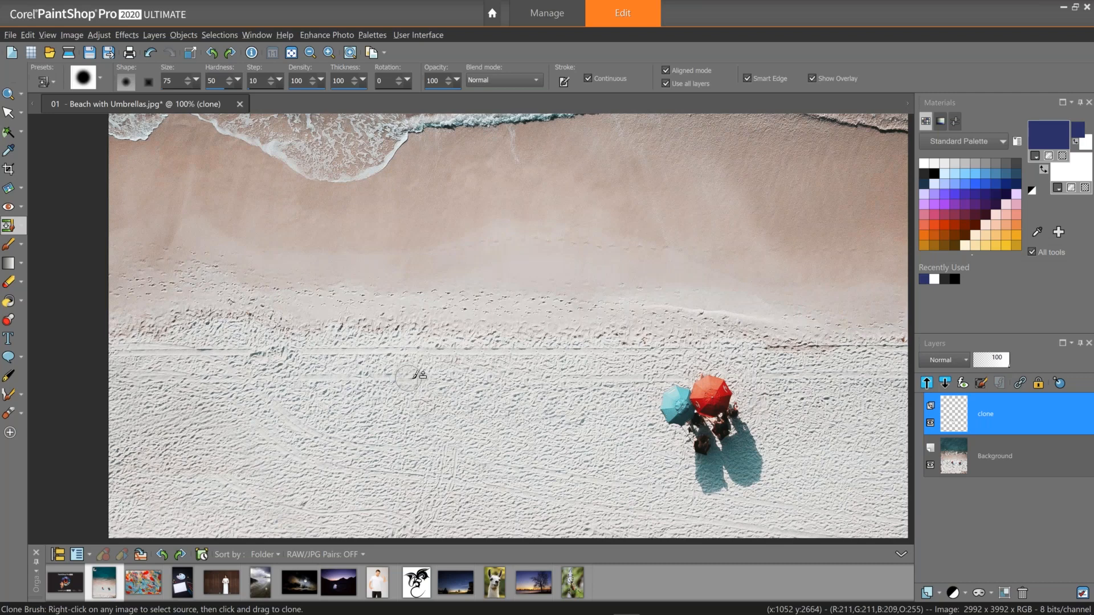
# Add a Hue/Saturation/Lightness adjustment layer that increases the saturation of the photo.
pyautogui.scroll(-2, 419, 376)
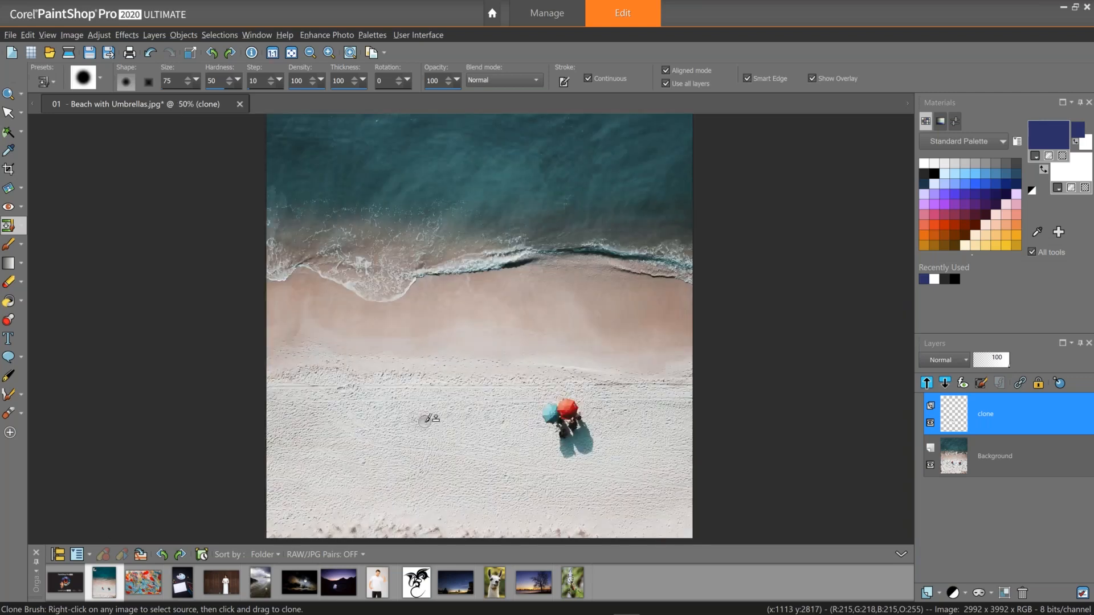
pyautogui.scroll(-1, 424, 420)
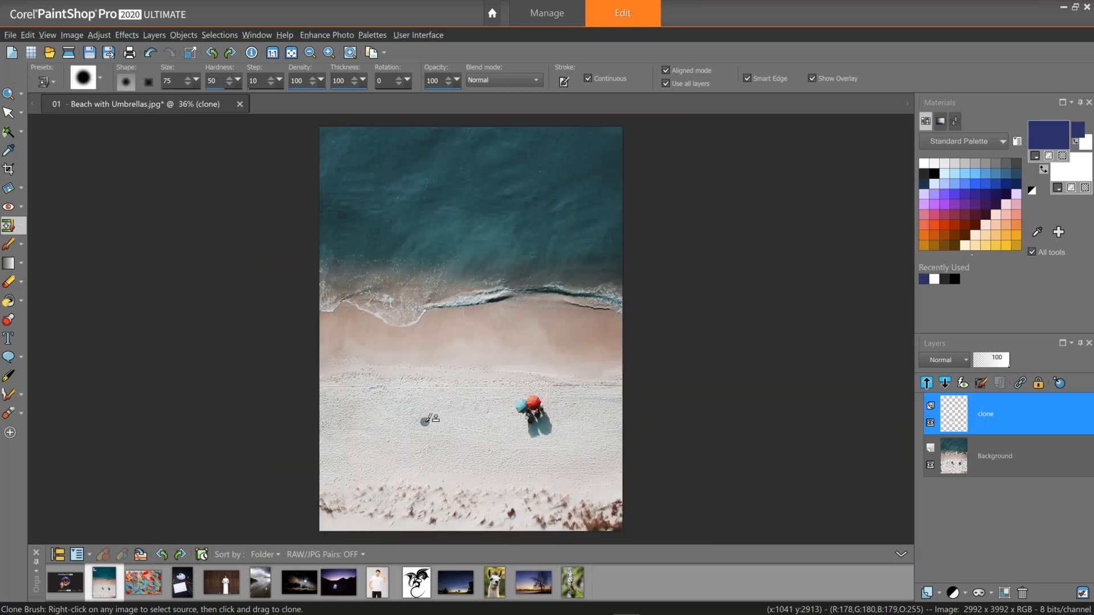
pyautogui.click(966, 593)
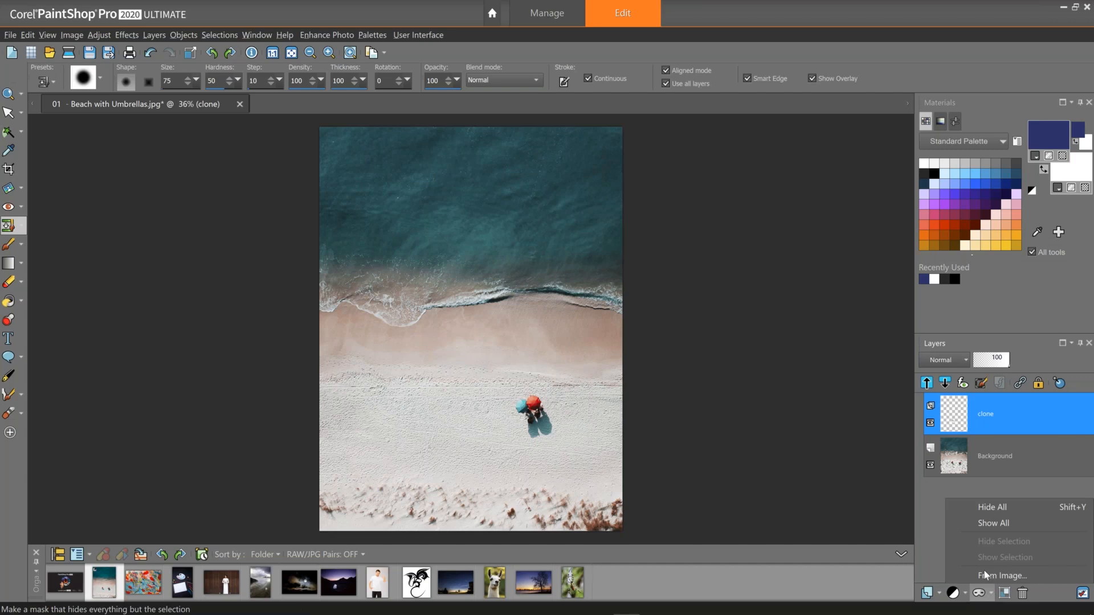
pyautogui.click(954, 593)
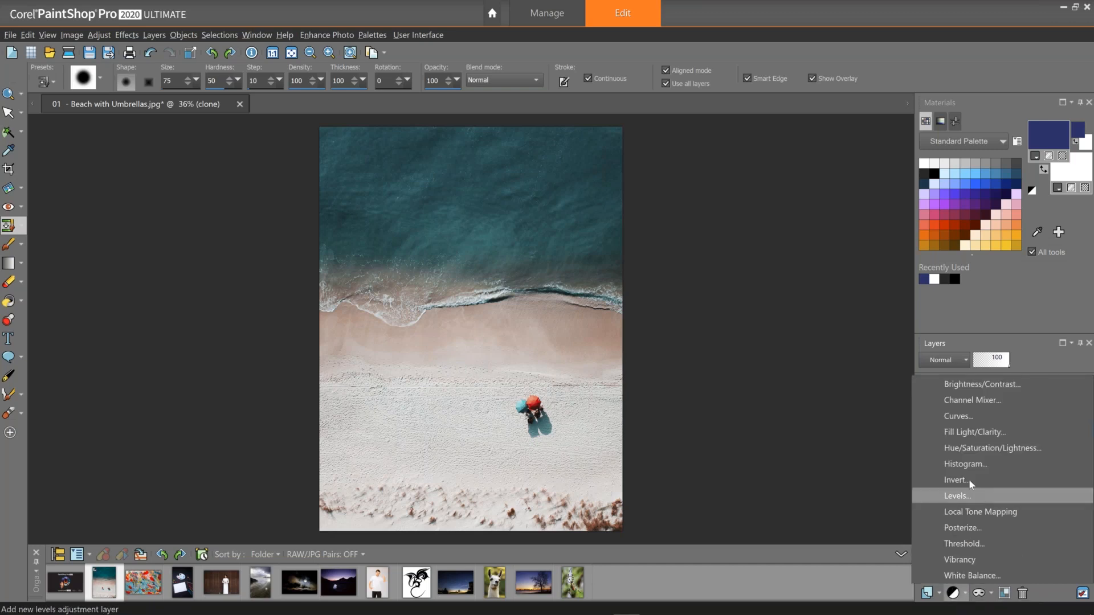
pyautogui.click(974, 450)
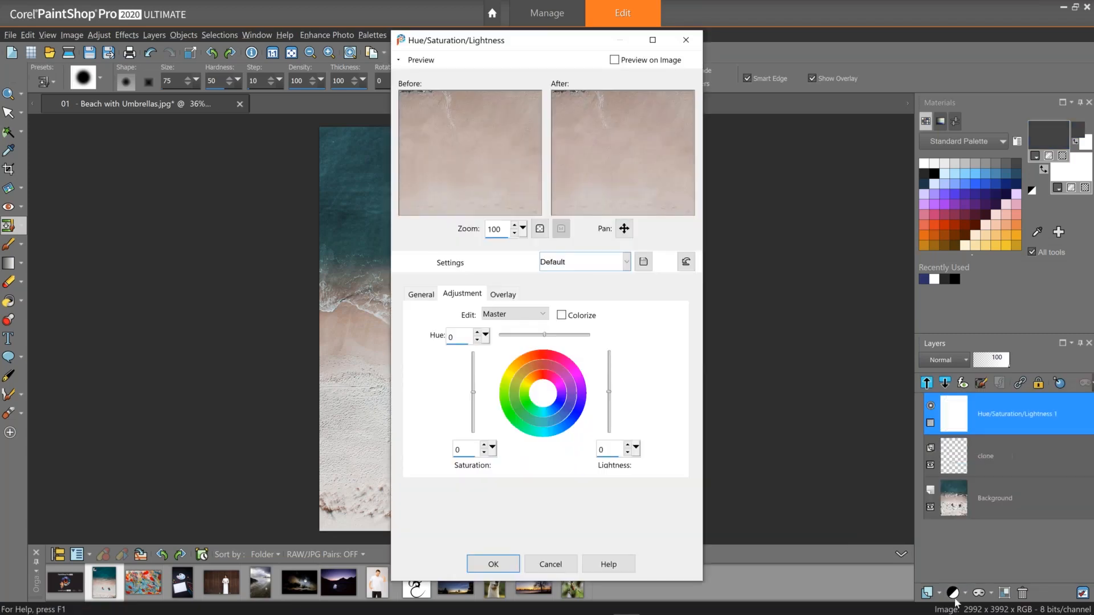
pyautogui.moveTo(617, 165); pyautogui.dragTo(637, 279)
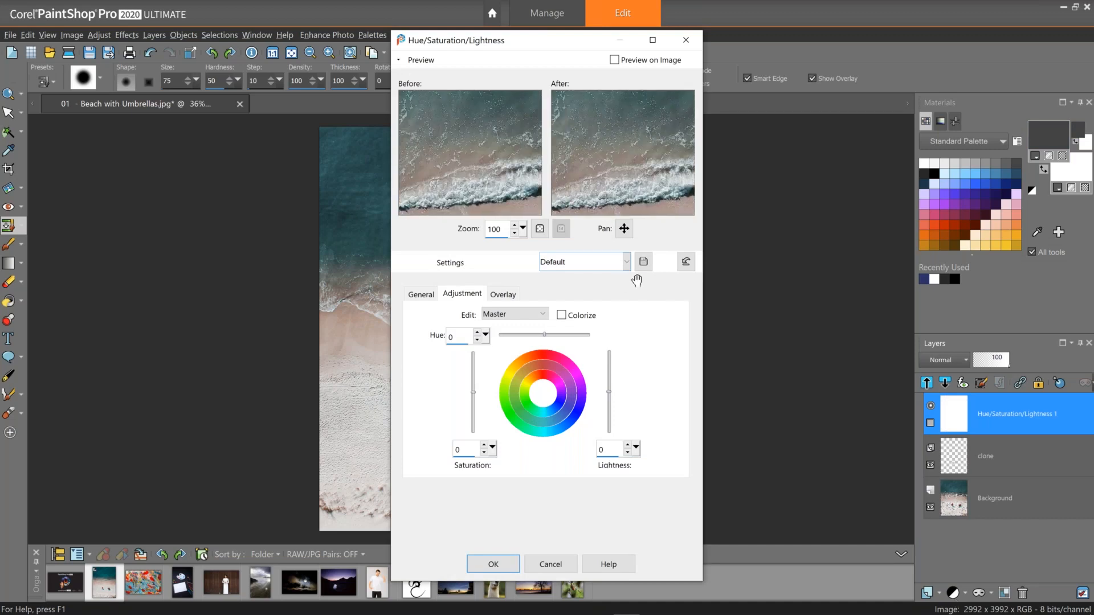
pyautogui.click(493, 448)
pyautogui.moveTo(495, 450); pyautogui.dragTo(503, 460)
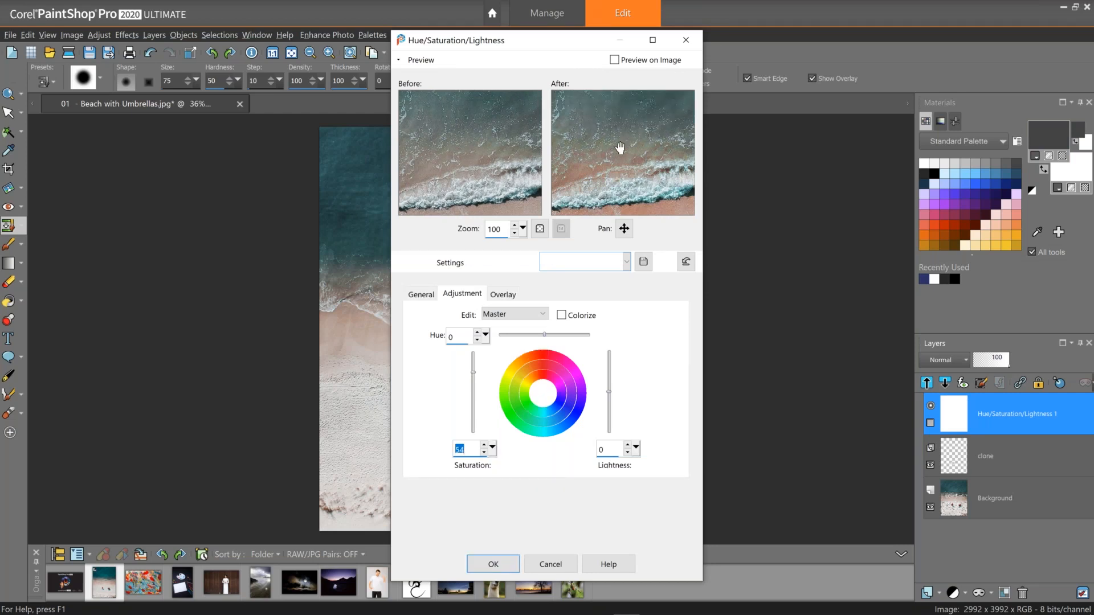
pyautogui.moveTo(620, 148); pyautogui.dragTo(623, 178)
pyautogui.click(494, 569)
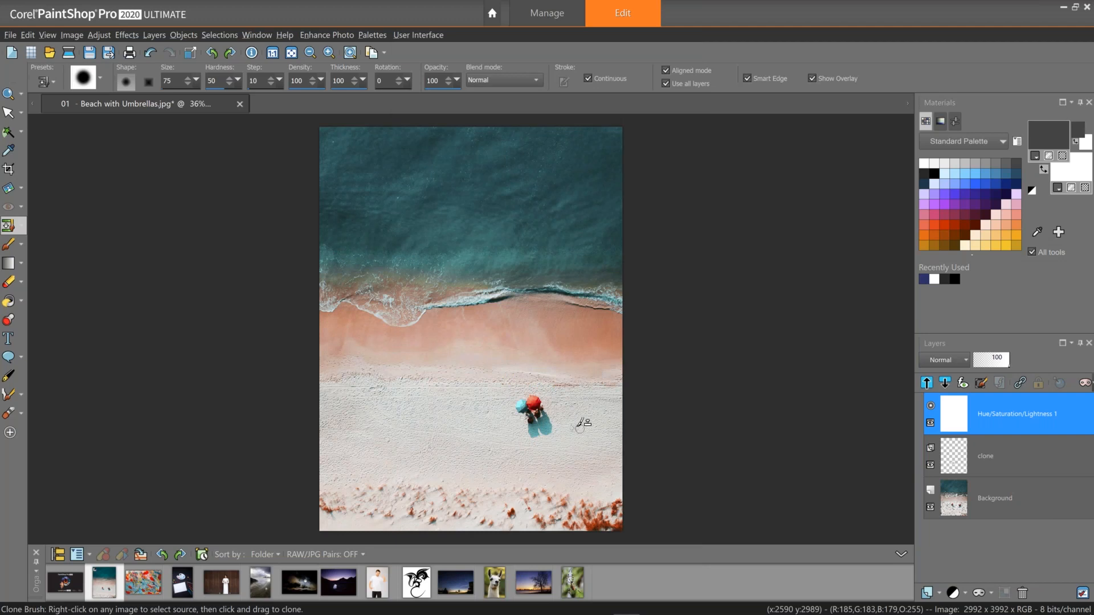
# Add a Curves adjustment layer with points at input 191 / output 196 and input 73 / output 61.
pyautogui.click(965, 594)
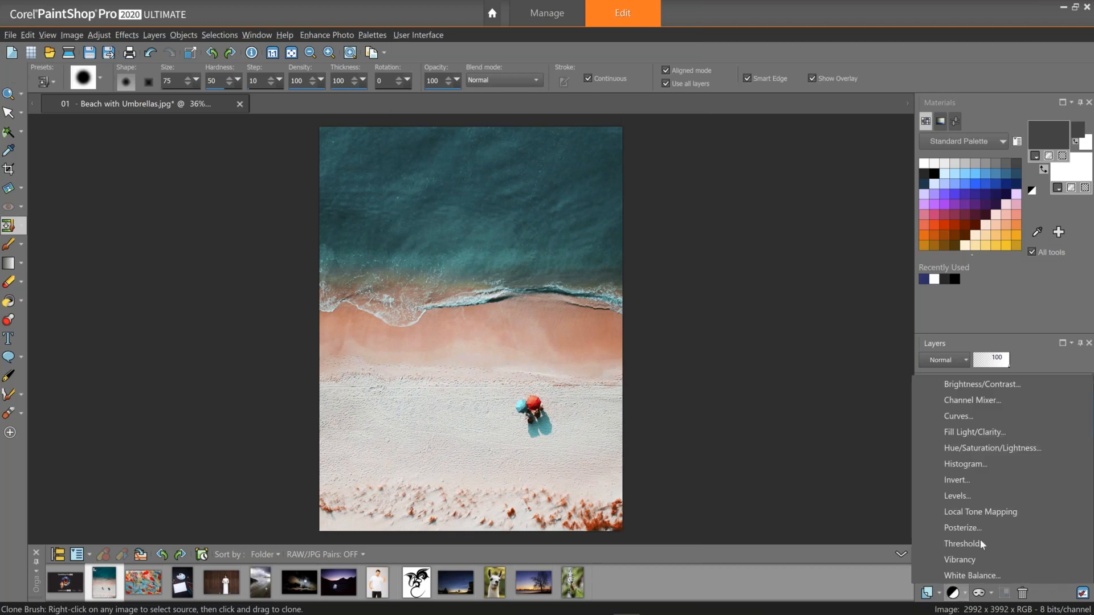
pyautogui.click(982, 421)
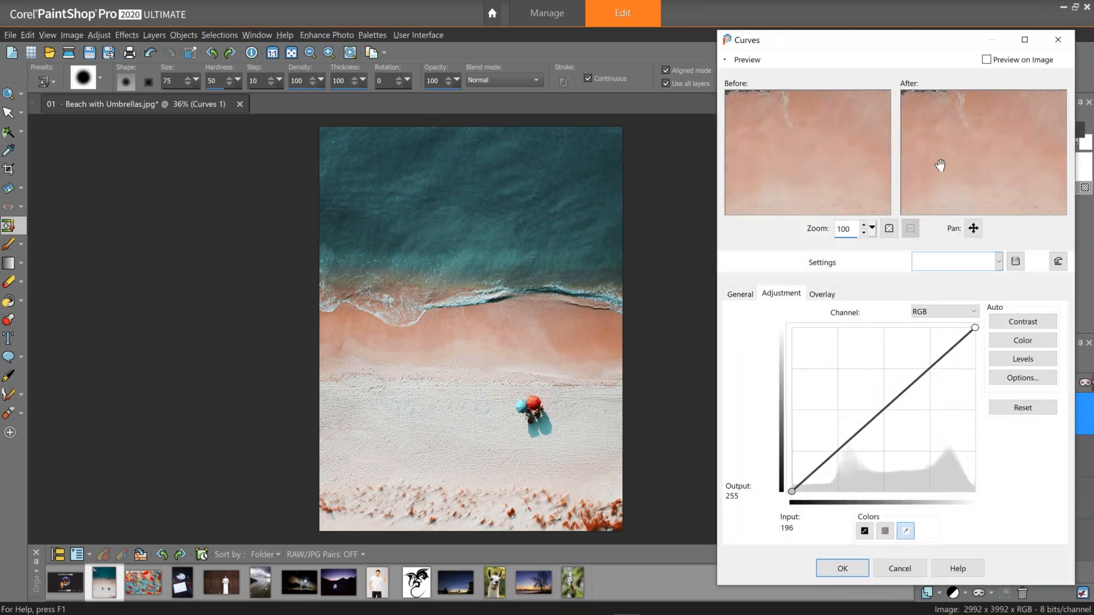
pyautogui.moveTo(940, 165); pyautogui.dragTo(720, 277)
pyautogui.moveTo(933, 371); pyautogui.dragTo(929, 366)
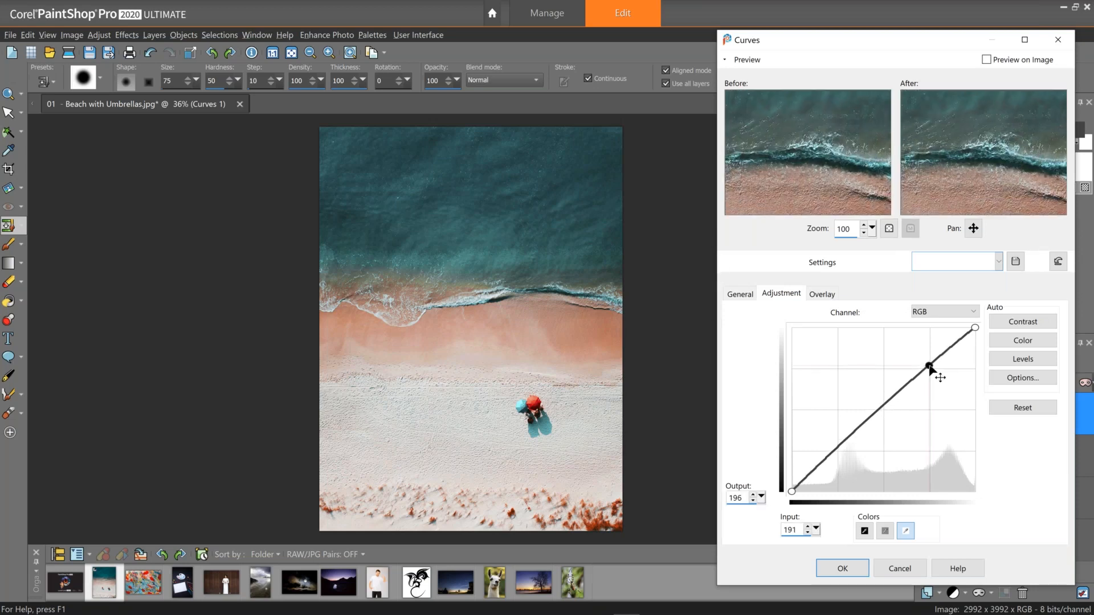
pyautogui.click(840, 447)
pyautogui.moveTo(840, 447); pyautogui.dragTo(845, 454)
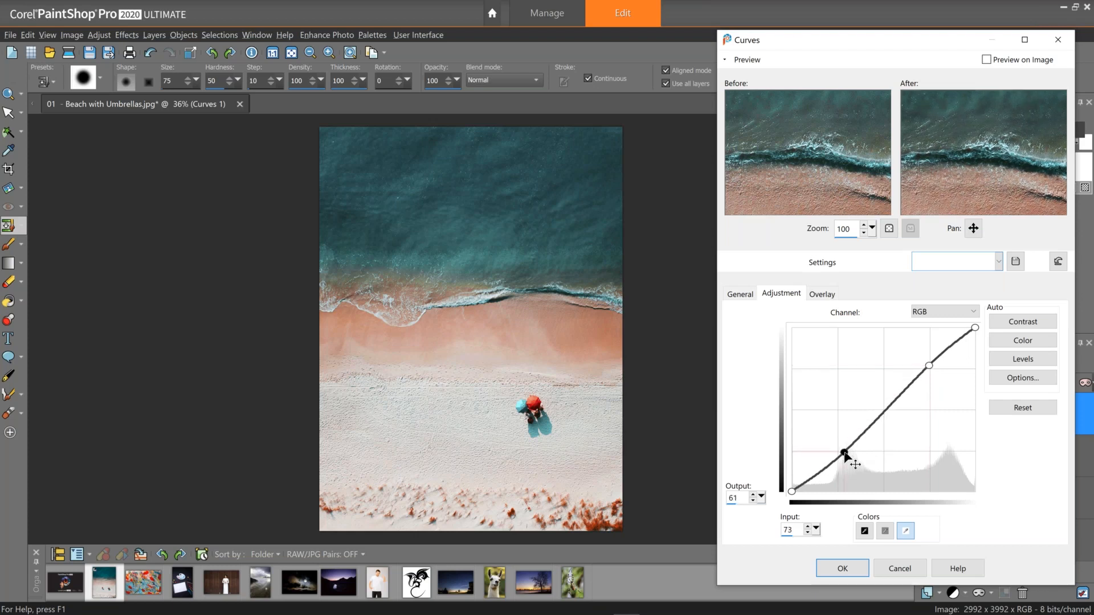
pyautogui.click(853, 570)
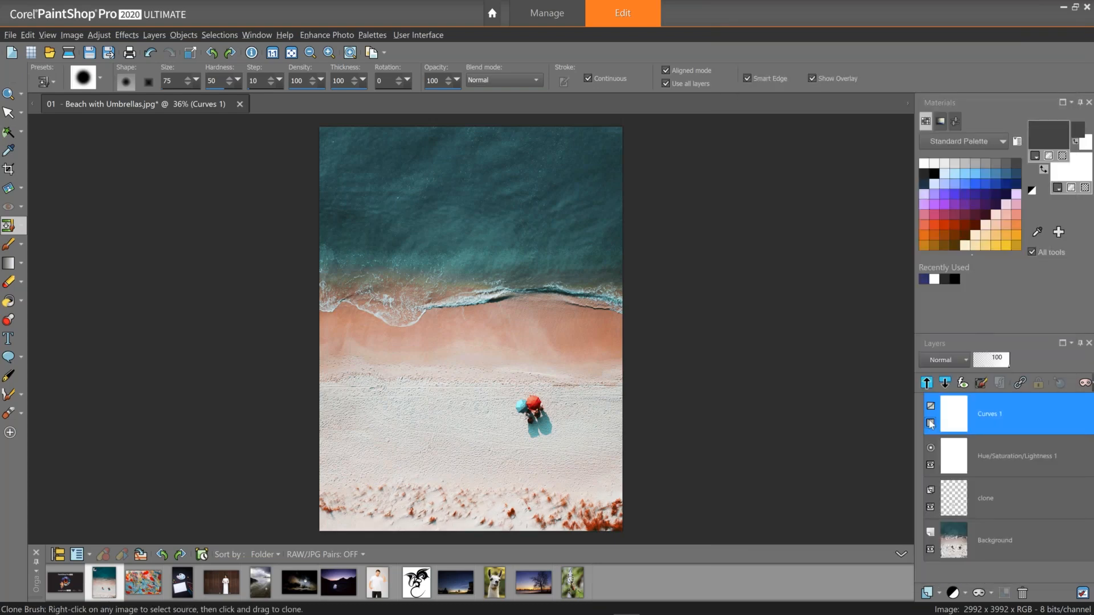
pyautogui.click(930, 424)
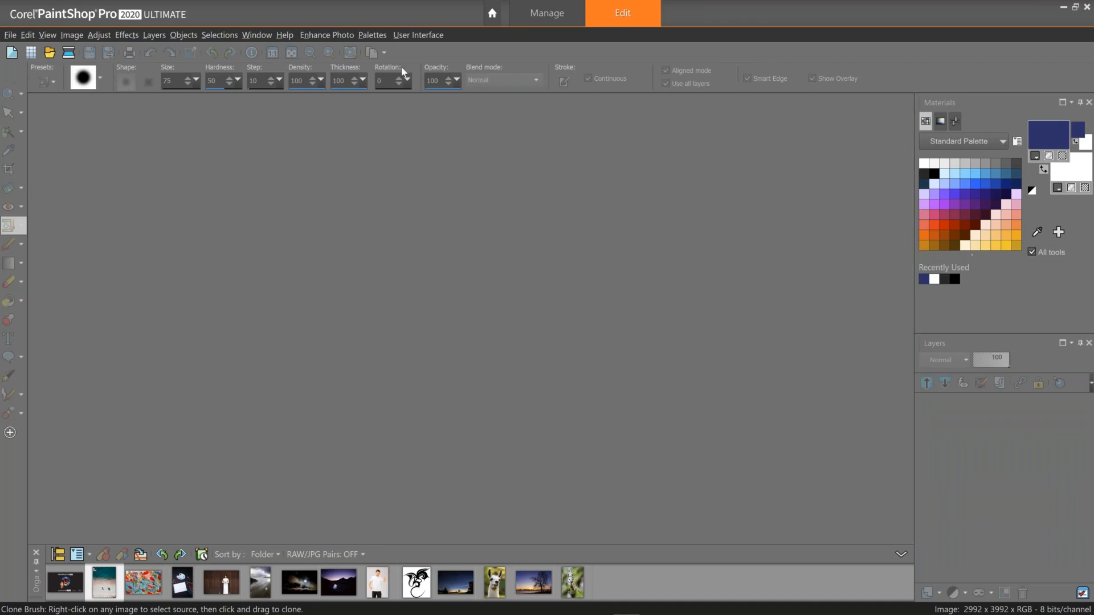
pyautogui.click(374, 36)
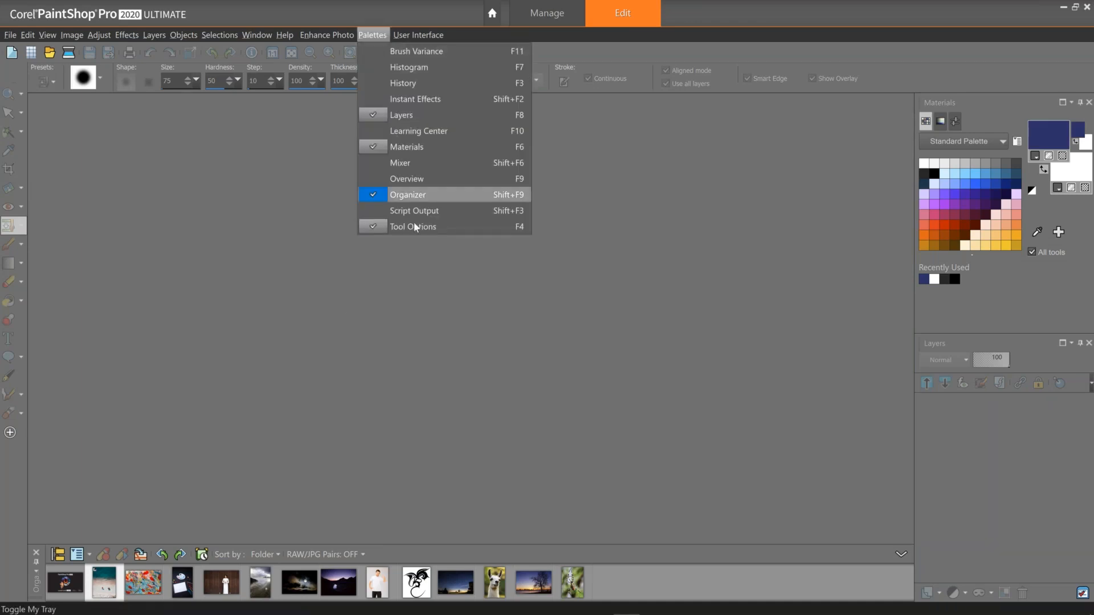
pyautogui.click(382, 279)
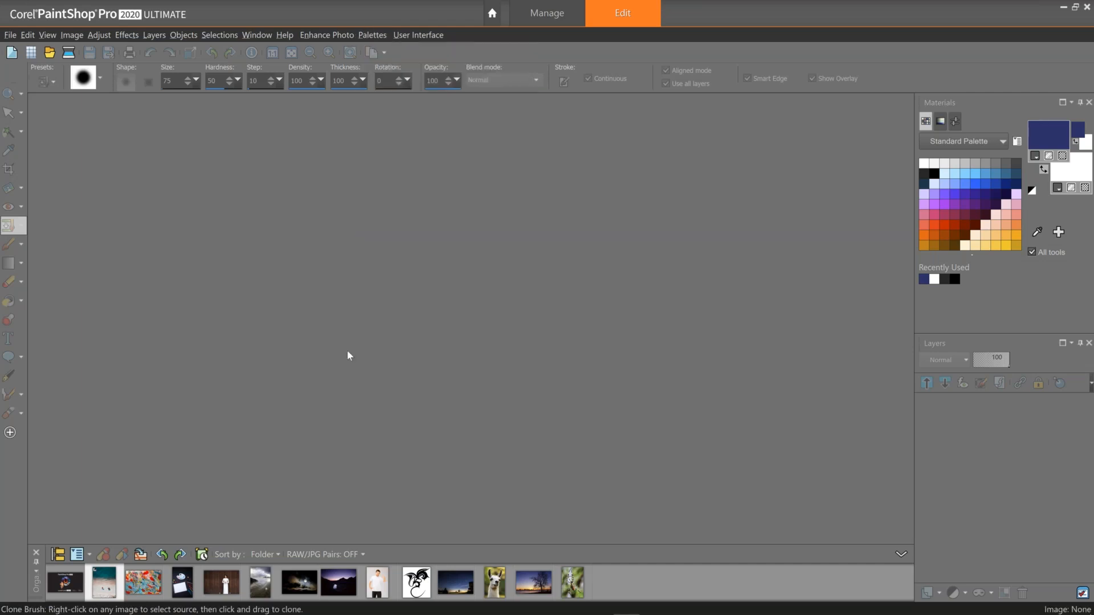
# Open the Abstract Art and Blank Painting photos from the organizer for editing.
pyautogui.click(152, 590)
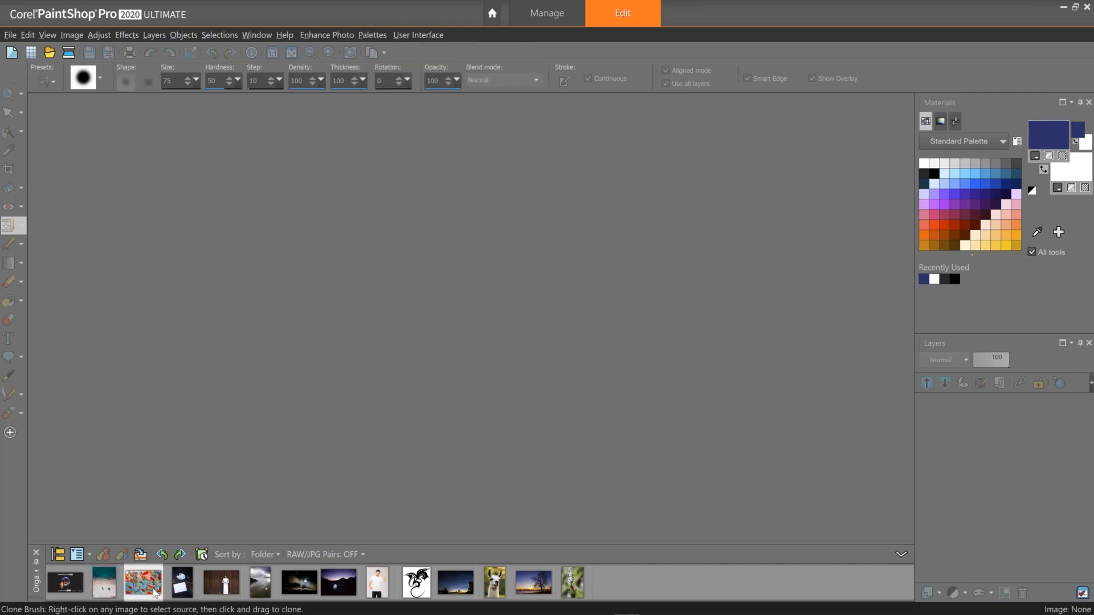
pyautogui.rightClick(183, 588)
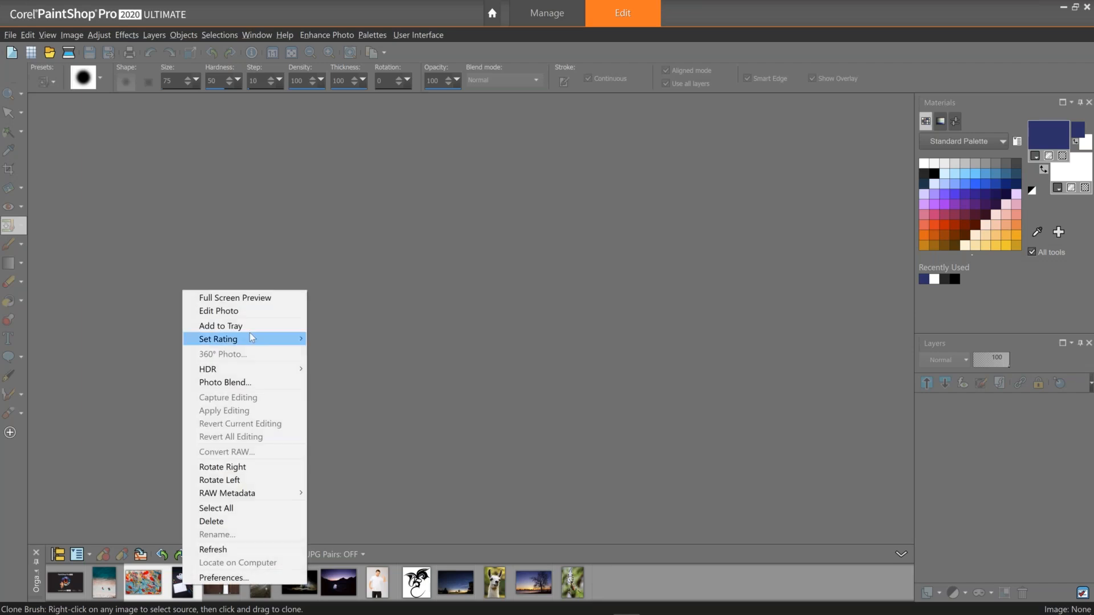
pyautogui.click(251, 311)
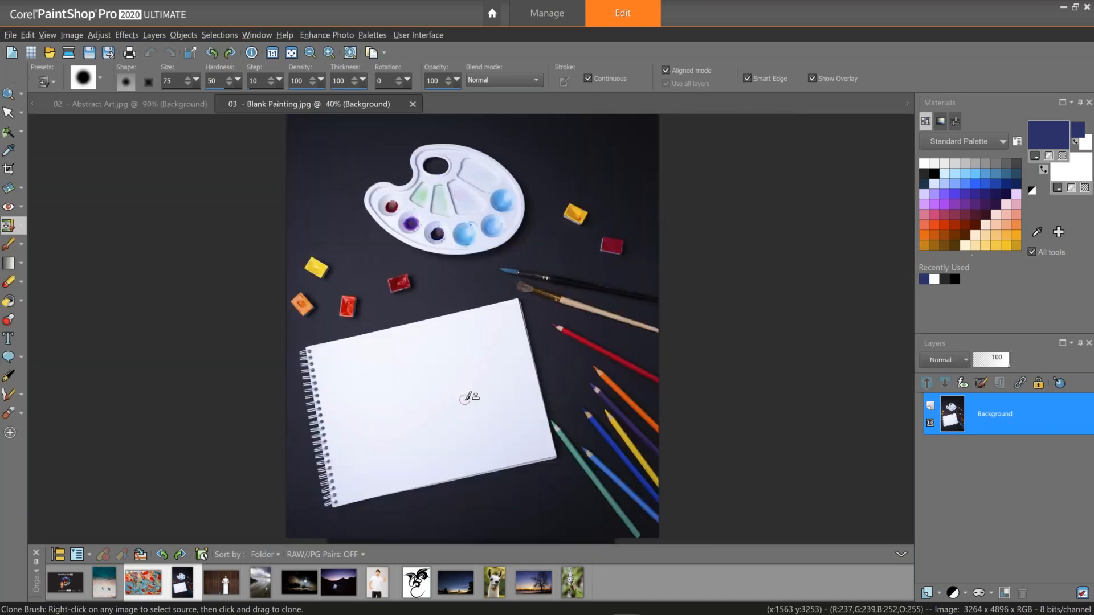
# Compare the Abstract Art and Blank Painting images.
pyautogui.scroll(1, 466, 397)
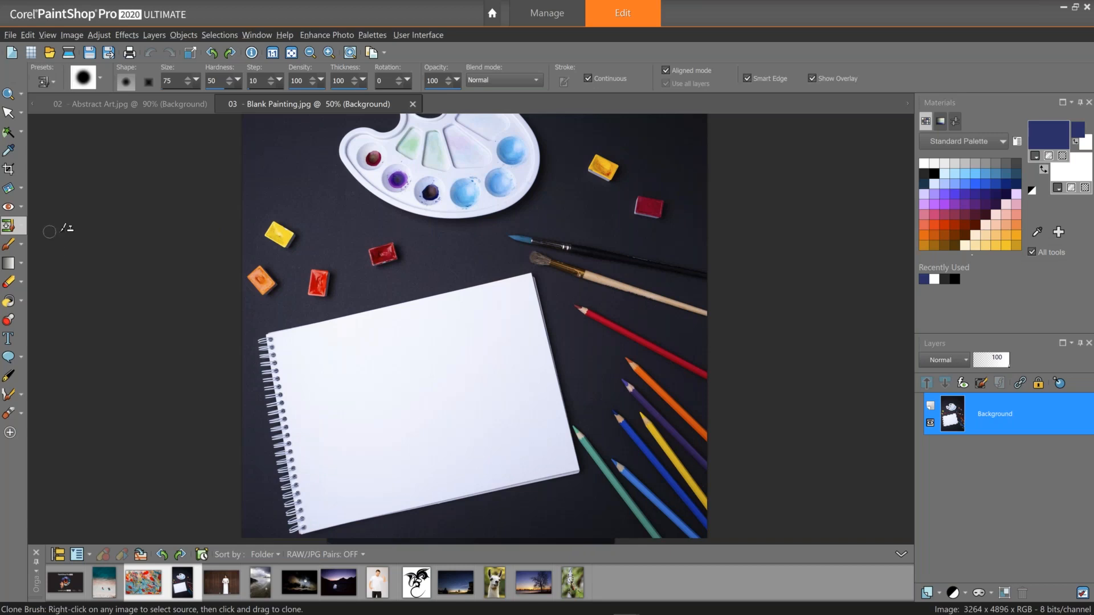
pyautogui.click(155, 106)
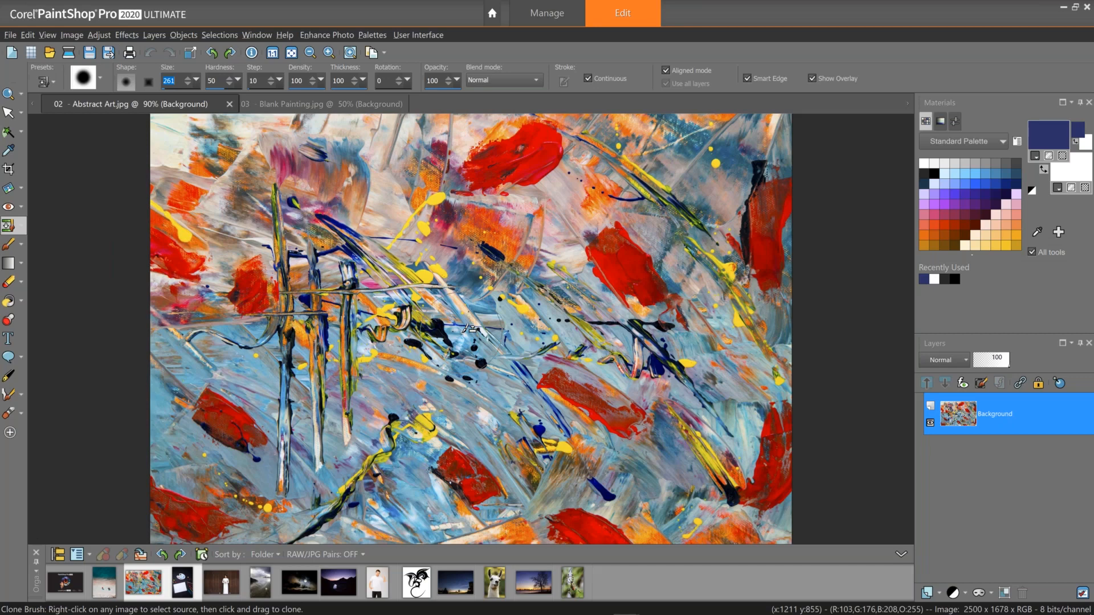
pyautogui.click(342, 105)
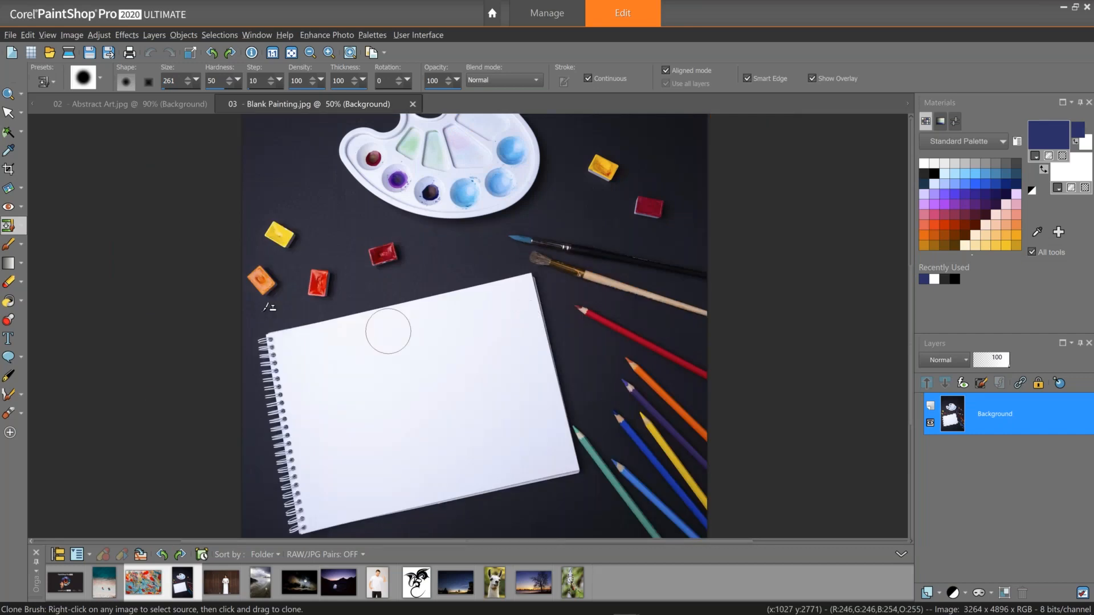
# Choose the Smart Selection Brush and brush across the blank sketchbook page.
pyautogui.click(21, 133)
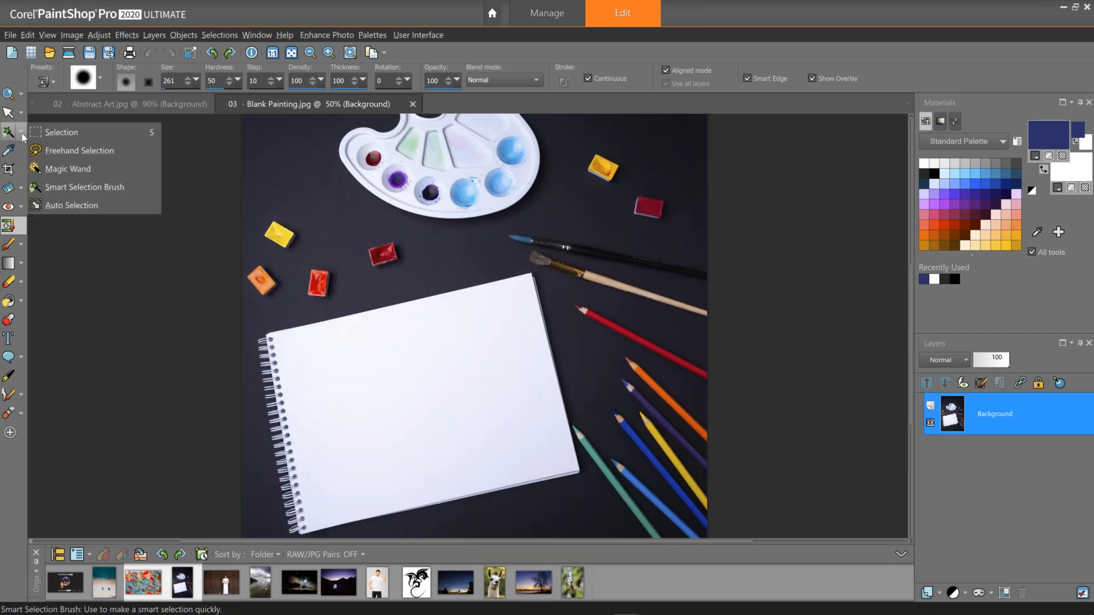
pyautogui.click(55, 186)
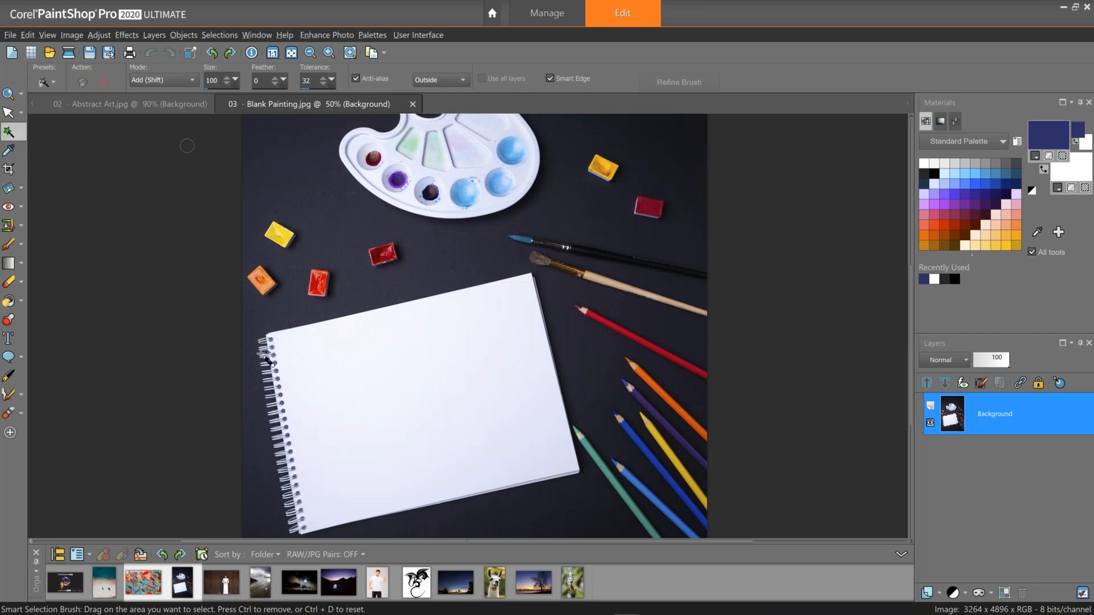
pyautogui.moveTo(349, 377); pyautogui.dragTo(432, 343)
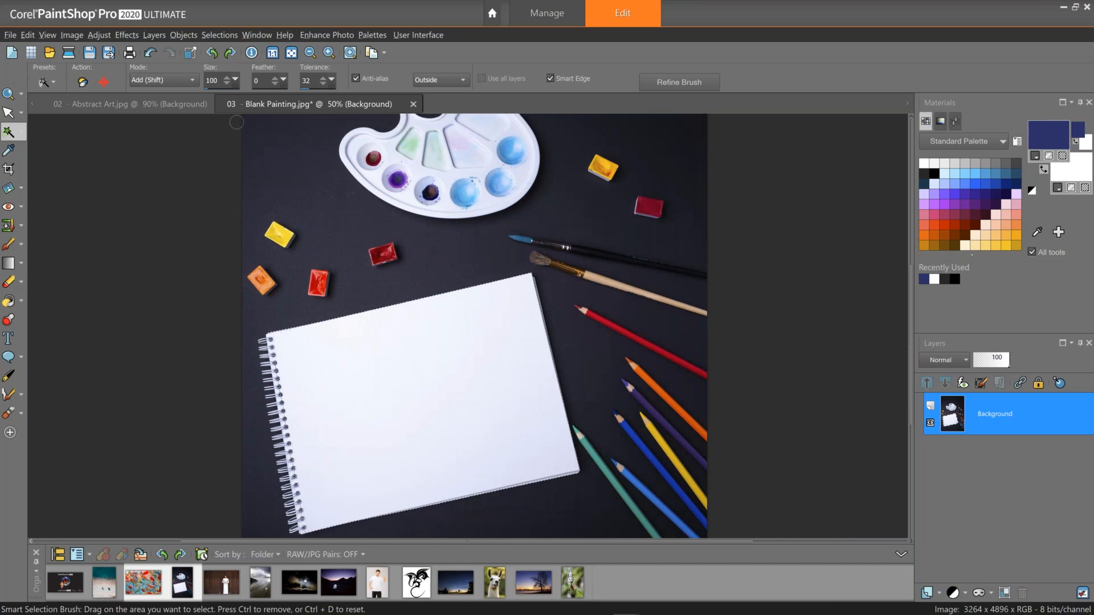
# Select the entire Blank Painting image.
pyautogui.click(220, 35)
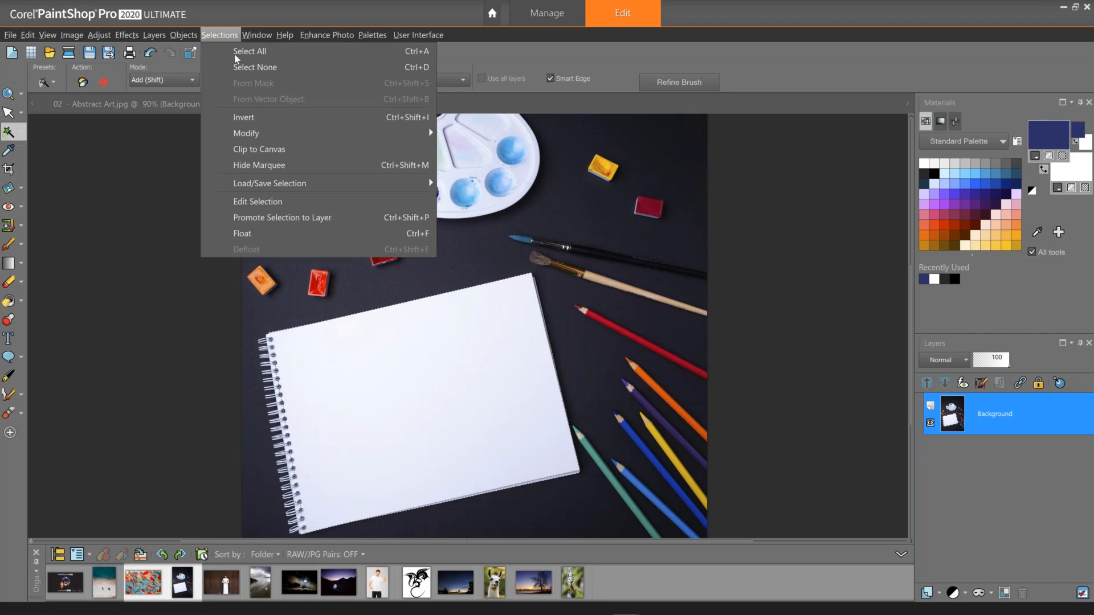
pyautogui.click(236, 54)
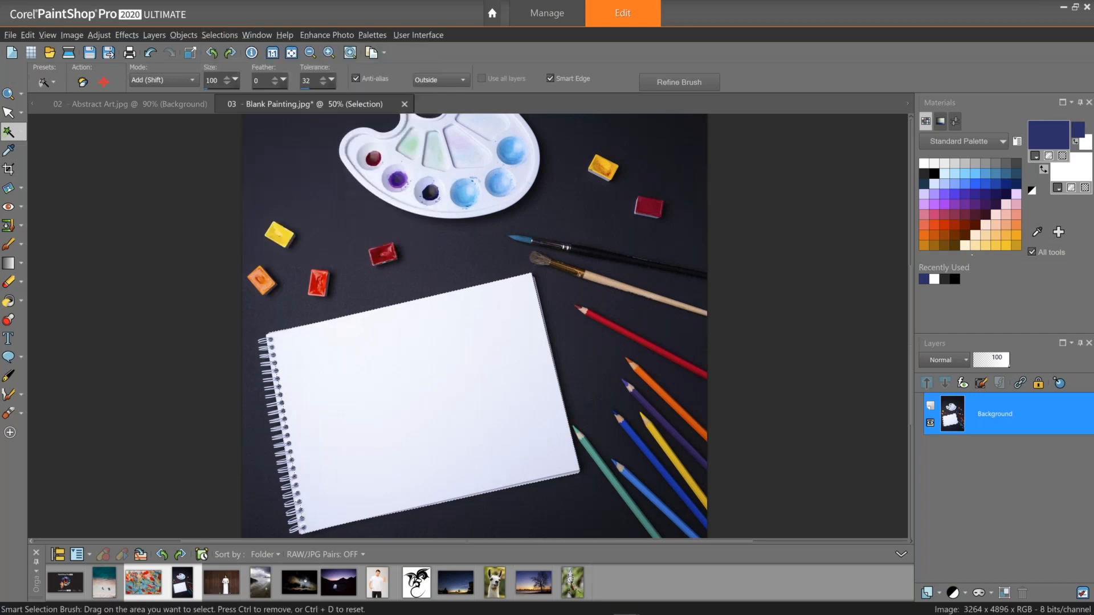
# Inspect the sketchbook page selection in Edit Selection mode, then turn Edit Selection off.
pyautogui.hotkey('ctrl', 'shift', 'e')
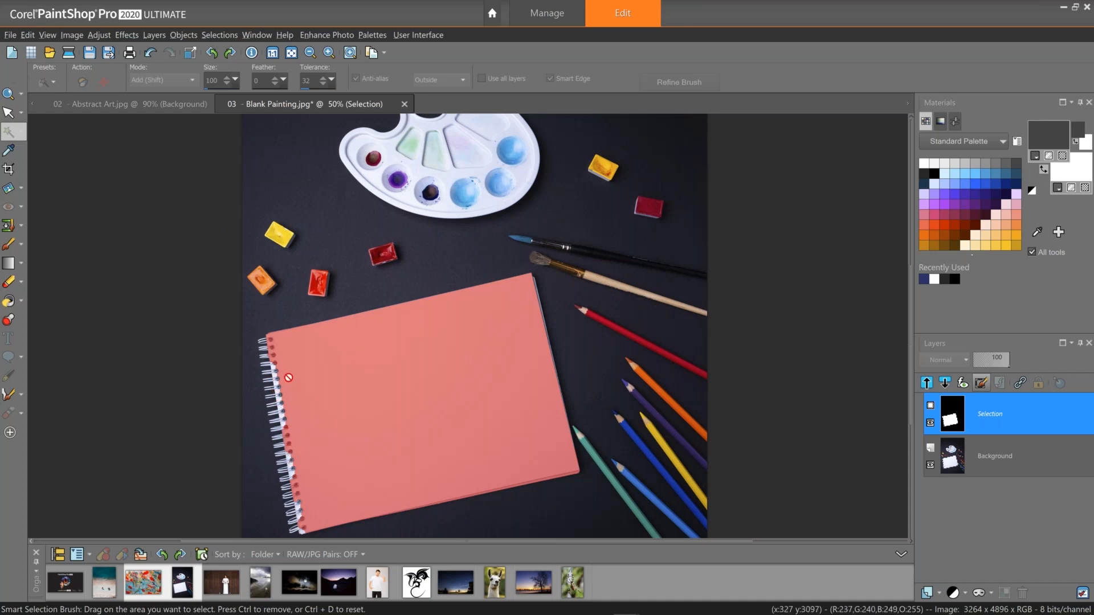
pyautogui.click(9, 246)
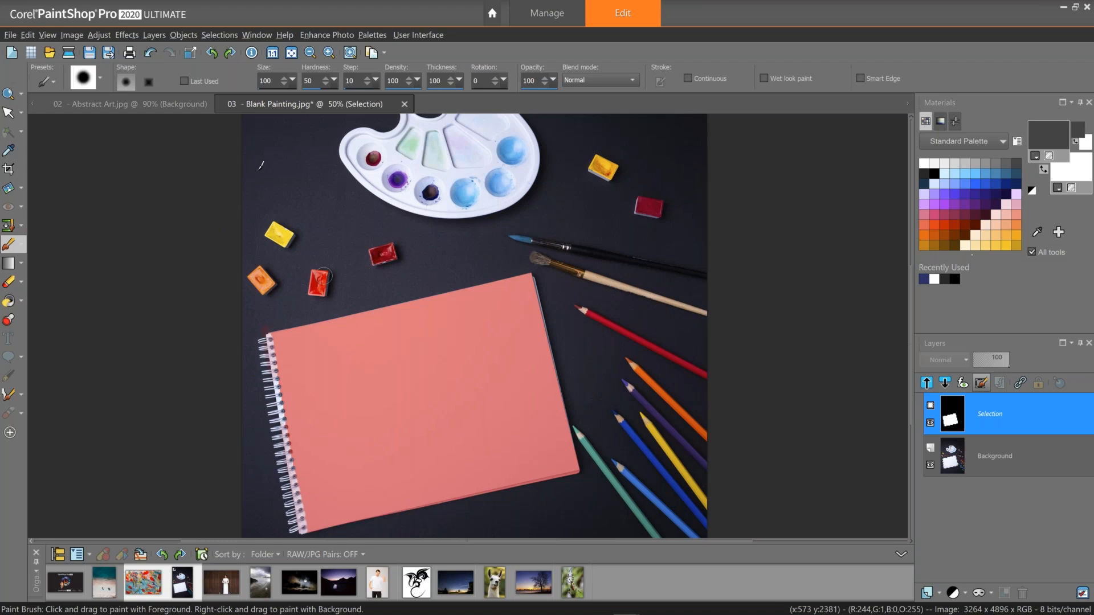
pyautogui.click(219, 35)
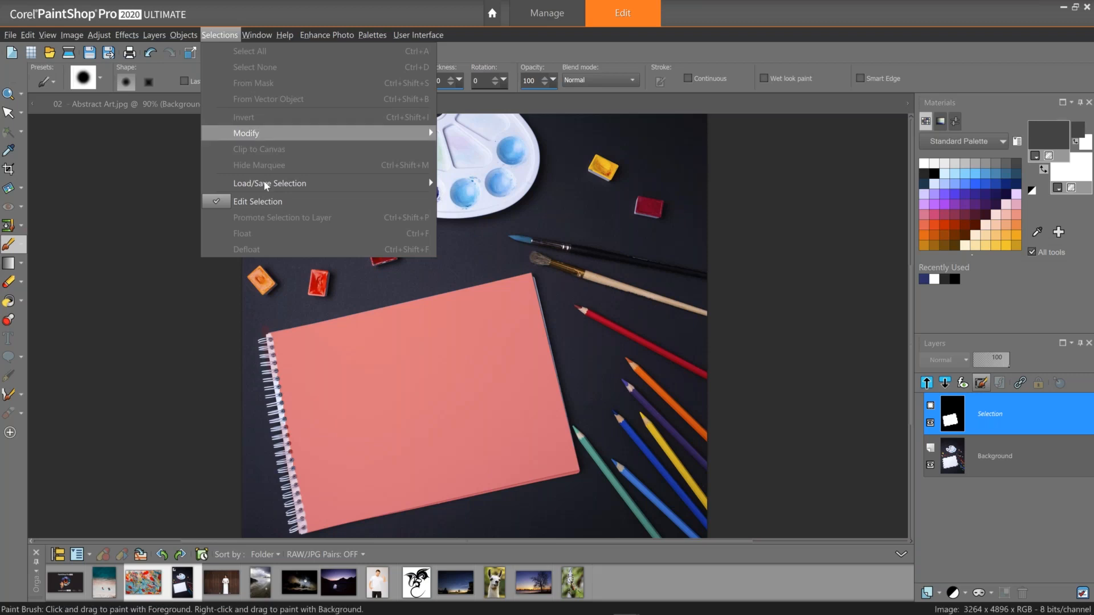
pyautogui.click(257, 201)
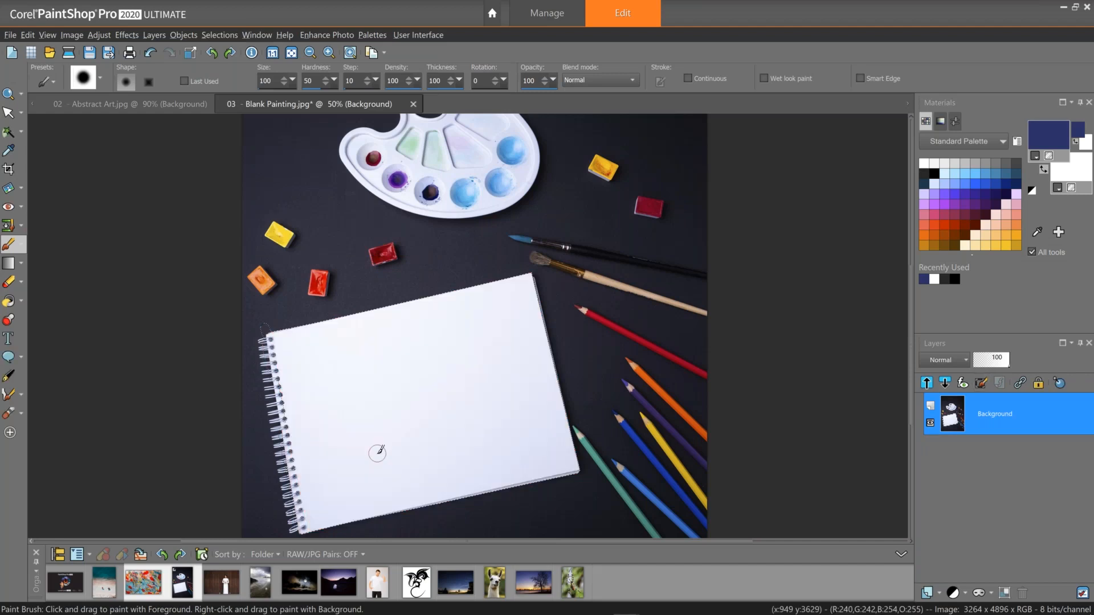
# Choose the Clone Brush and set its source in the centre of the Abstract Art image.
pyautogui.click(15, 228)
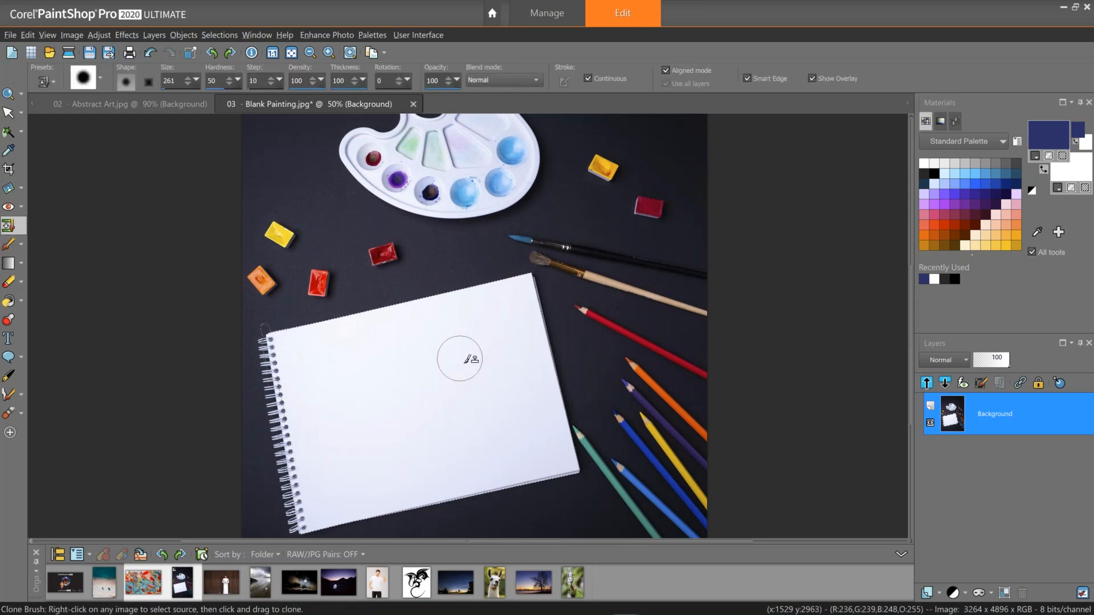
pyautogui.click(511, 397)
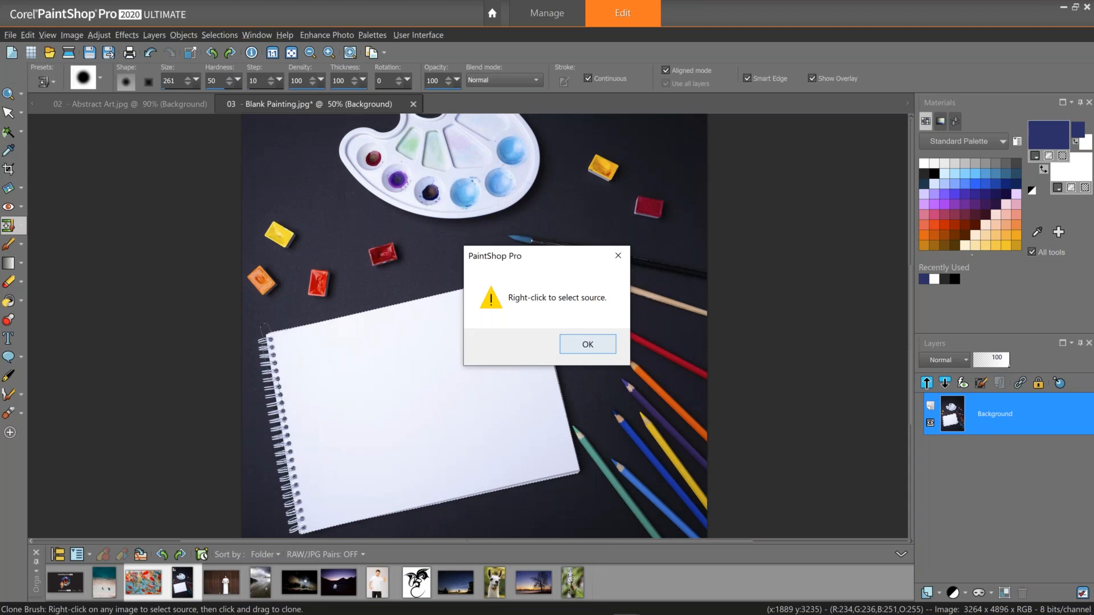
pyautogui.click(588, 344)
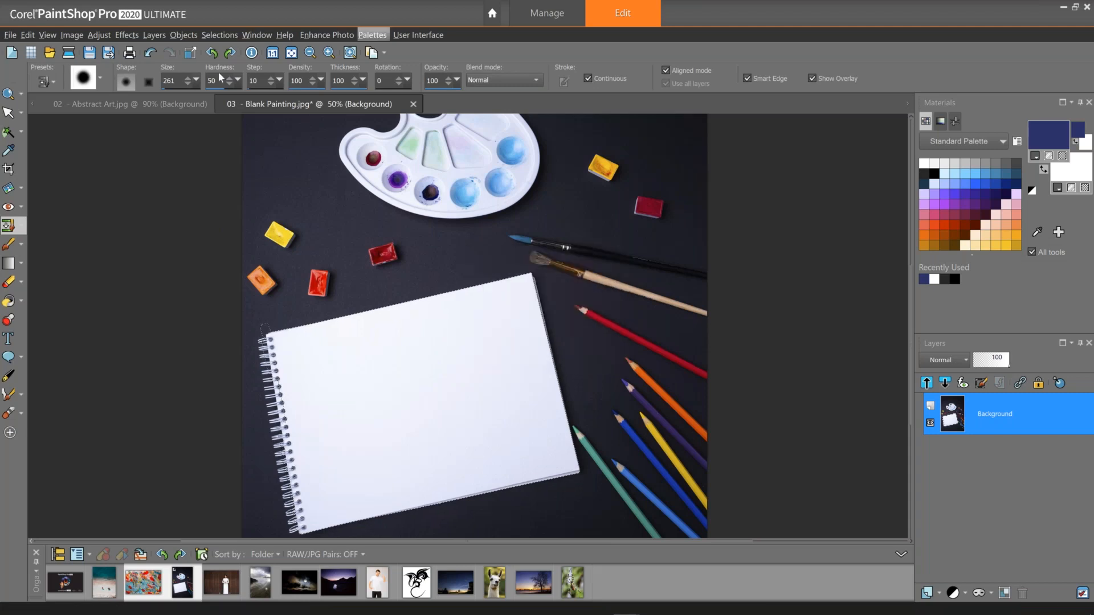
pyautogui.click(177, 104)
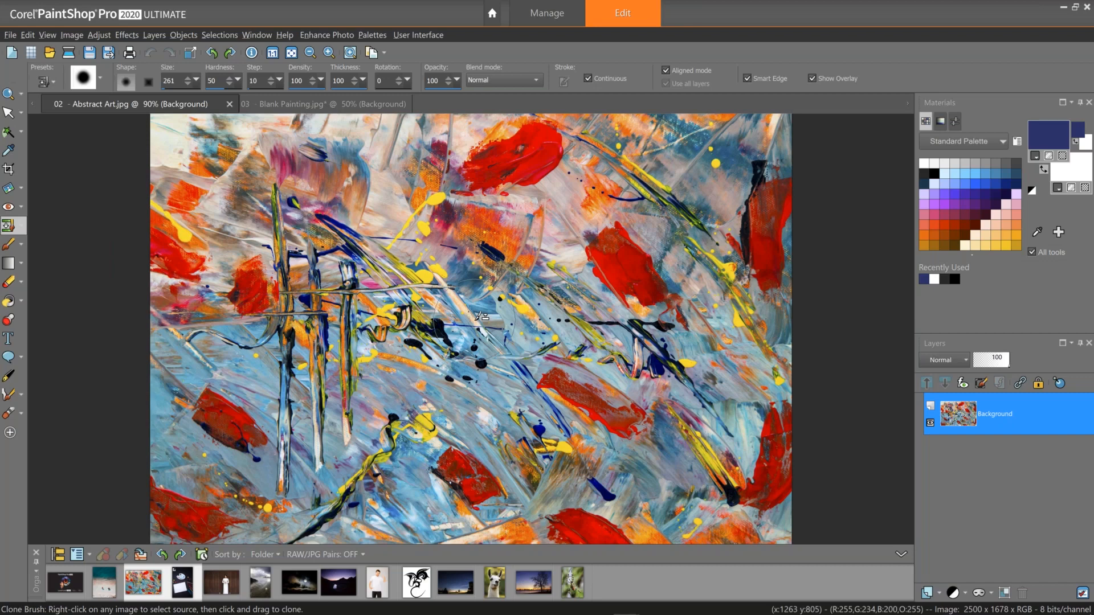
pyautogui.rightClick(474, 320)
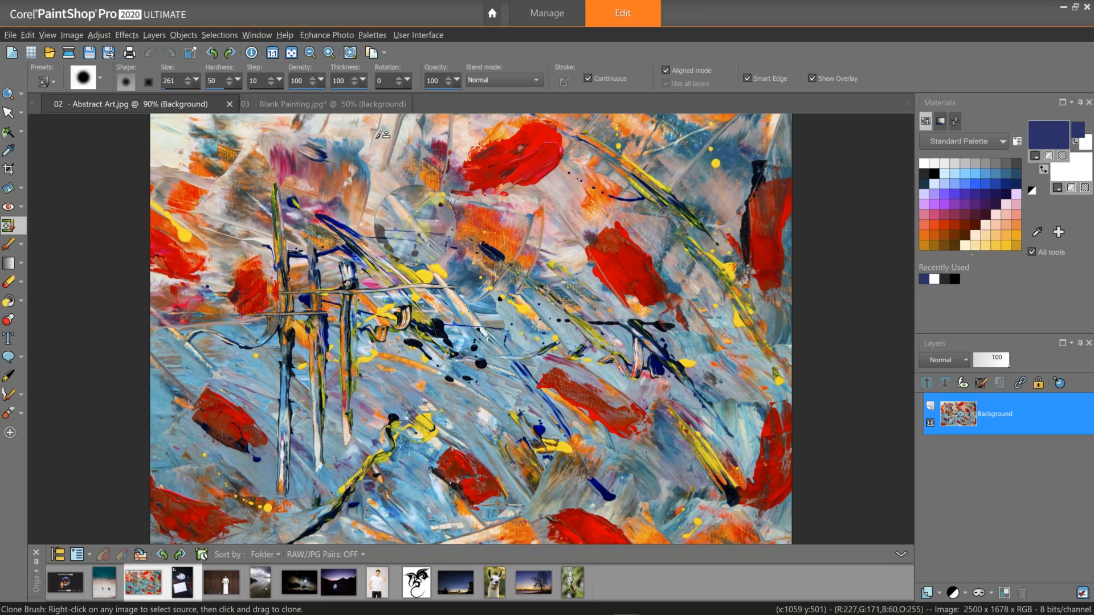
# Clone the abstract painting onto the middle of the blank sketchbook page.
pyautogui.click(350, 105)
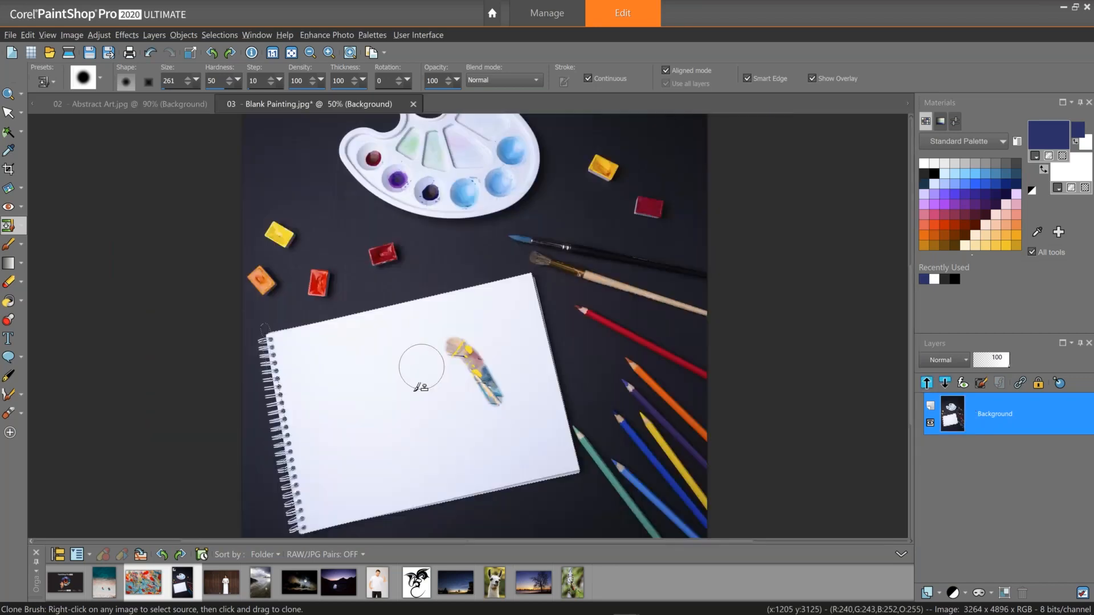
pyautogui.moveTo(421, 367); pyautogui.dragTo(462, 376)
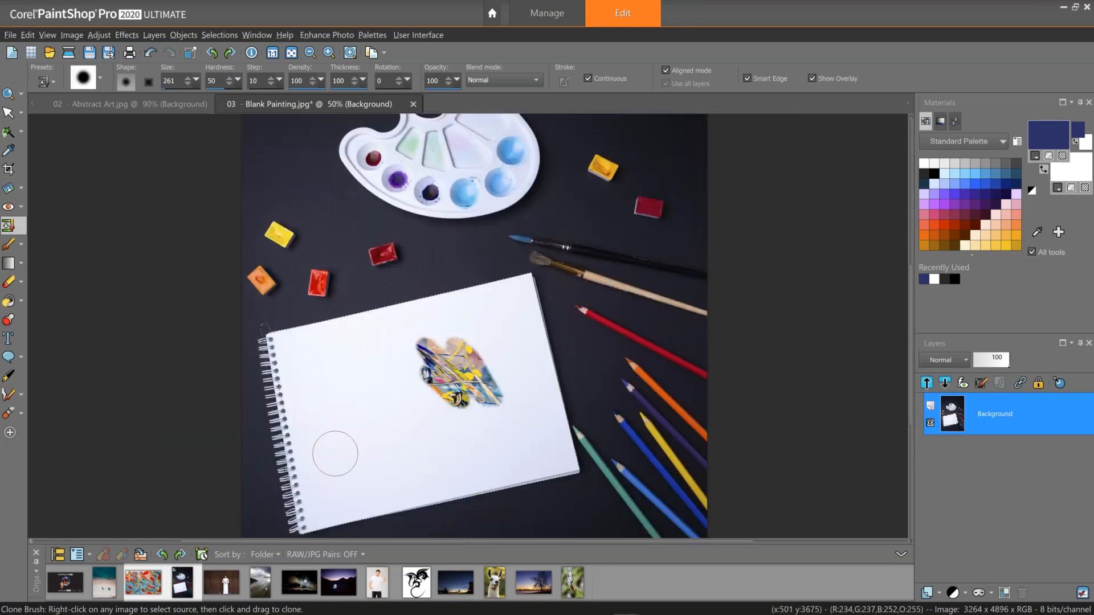
pyautogui.click(348, 445)
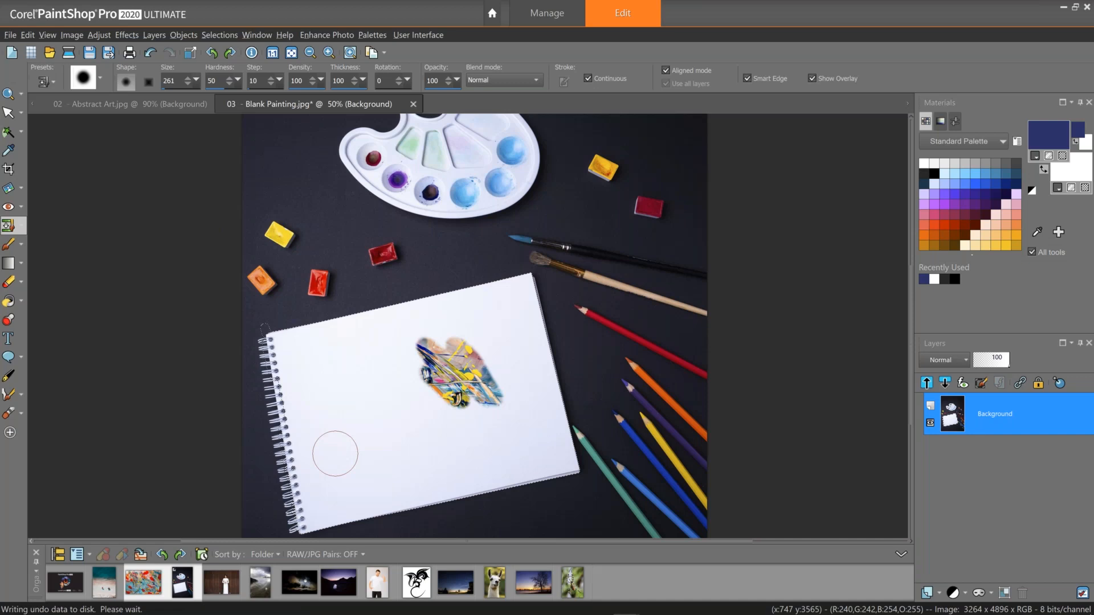
pyautogui.moveTo(335, 454); pyautogui.dragTo(348, 444)
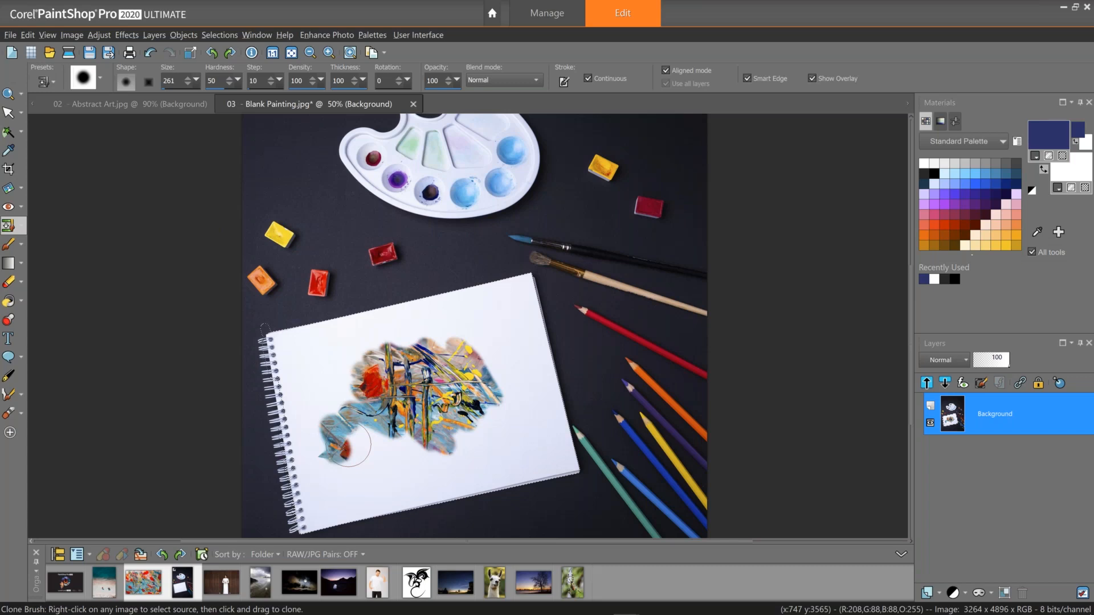
# Close the Blank Painting and Abstract Art images without saving changes.
pyautogui.click(413, 104)
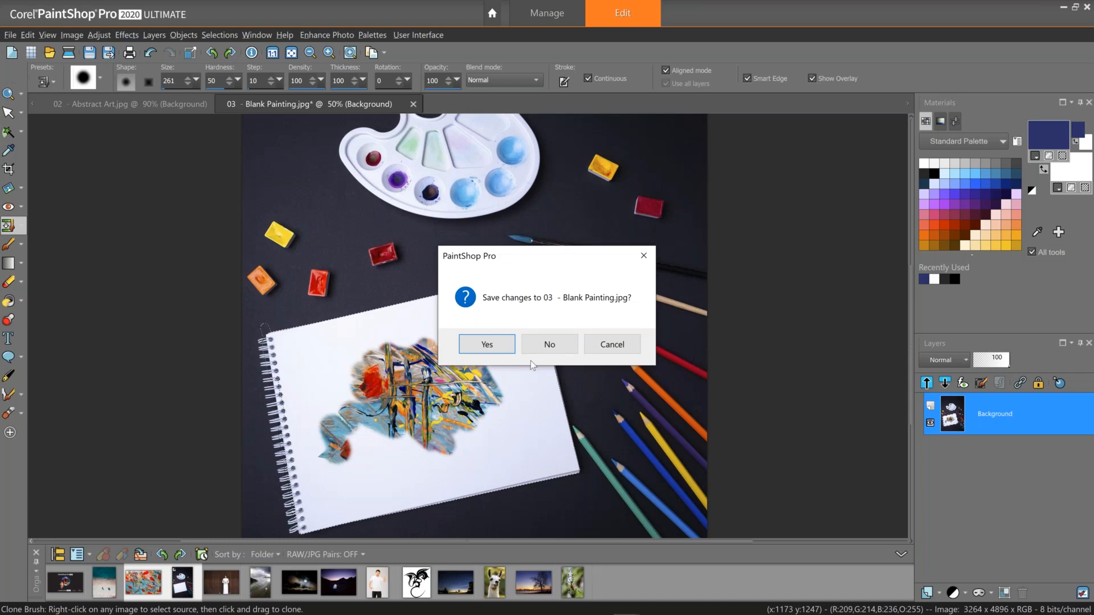
pyautogui.click(532, 348)
pyautogui.click(204, 103)
# Open the Adv Cloning photo for editing and set the Clone Brush size to 159.
pyautogui.rightClick(224, 585)
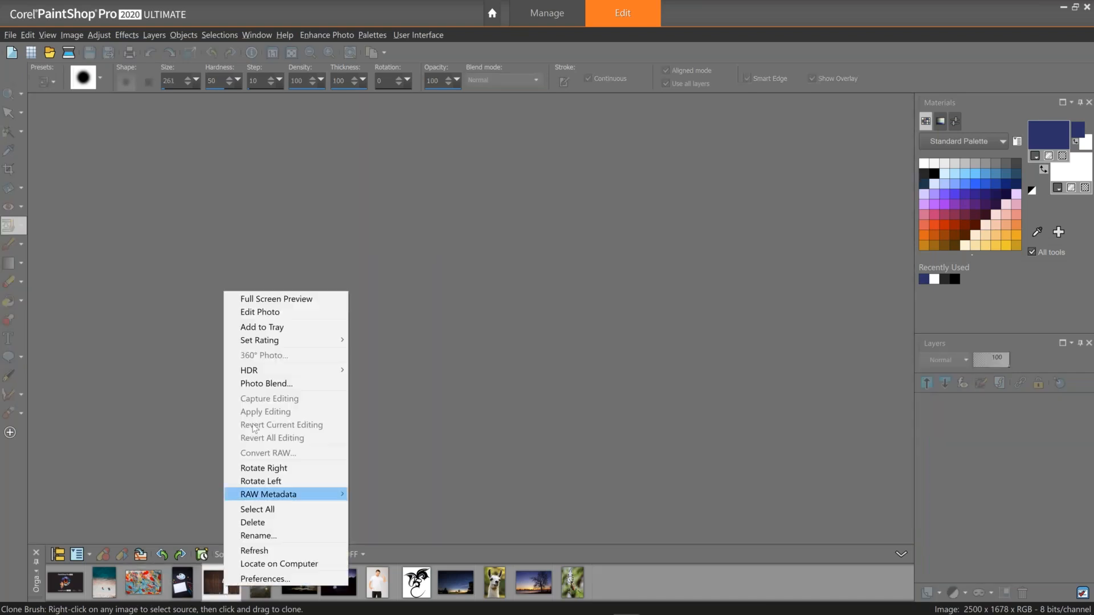
pyautogui.click(260, 312)
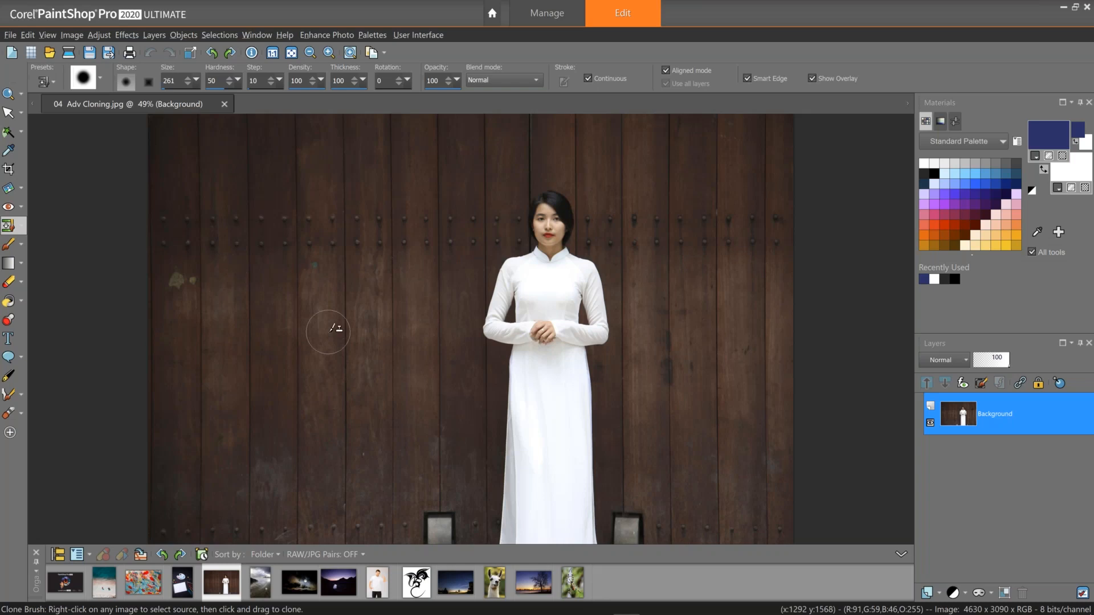
pyautogui.moveTo(196, 80); pyautogui.dragTo(203, 97)
pyautogui.moveTo(197, 96); pyautogui.dragTo(193, 97)
# Clone nearby wood planks over the left vent at the bottom of the door.
pyautogui.scroll(1, 435, 491)
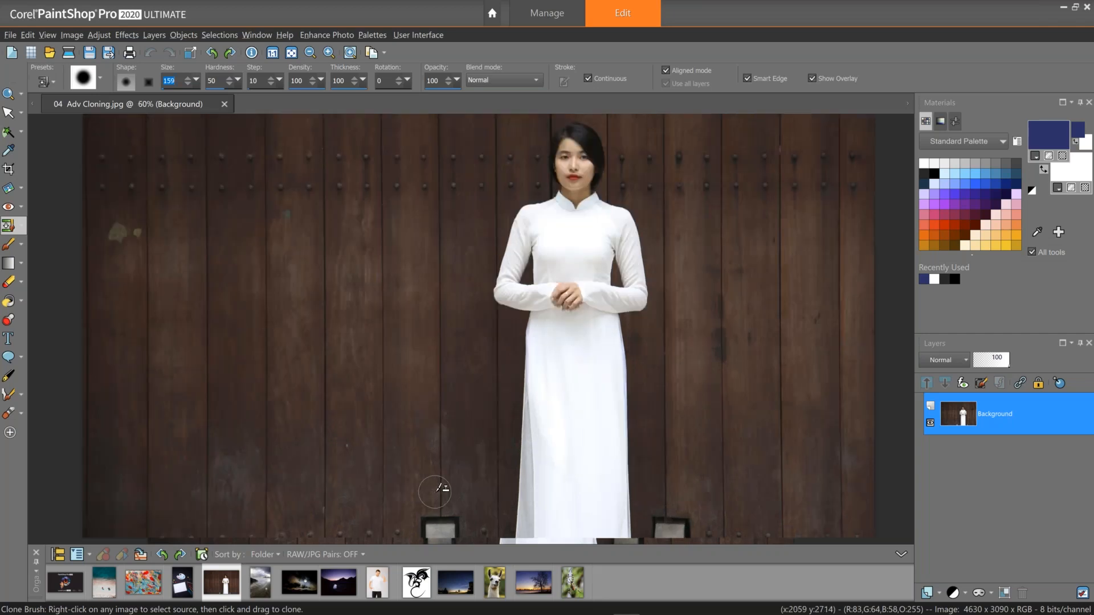
pyautogui.scroll(1, 435, 492)
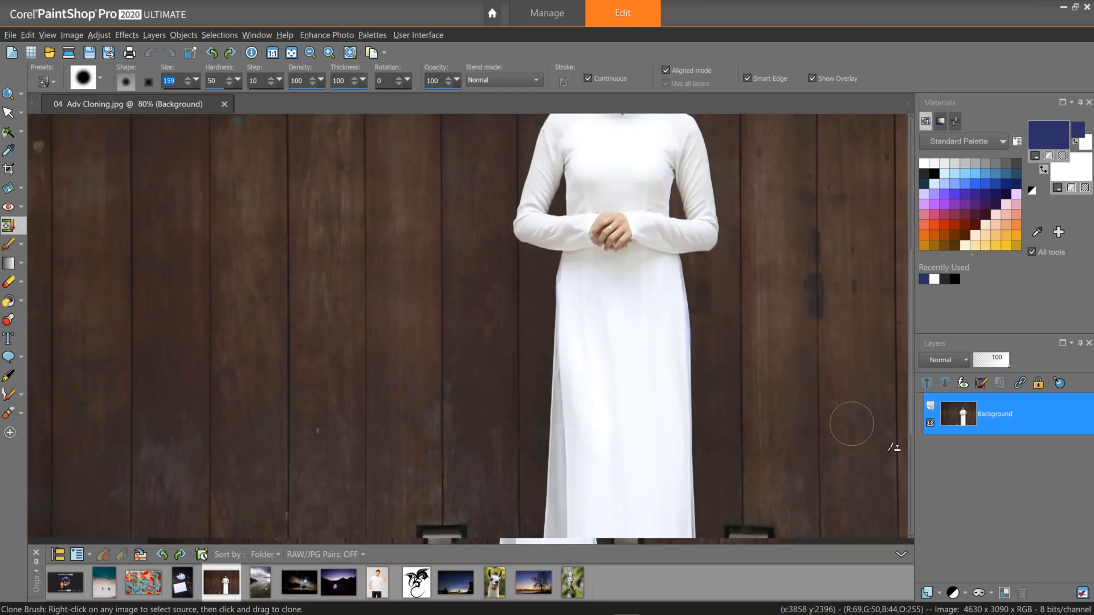
pyautogui.scroll(-5, 893, 447)
pyautogui.scroll(2, 905, 448)
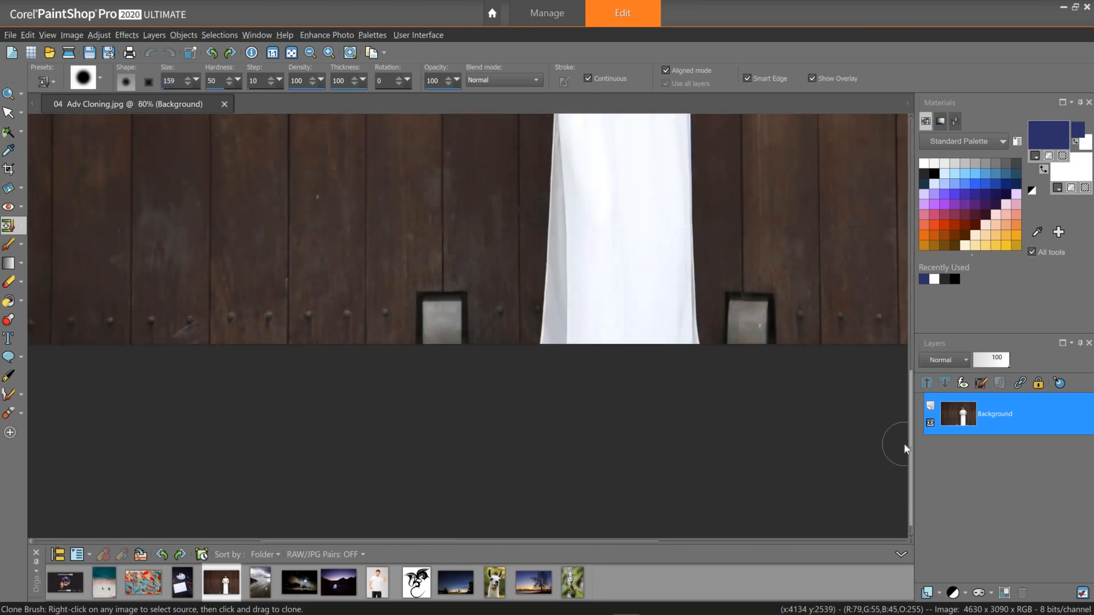
pyautogui.rightClick(420, 247)
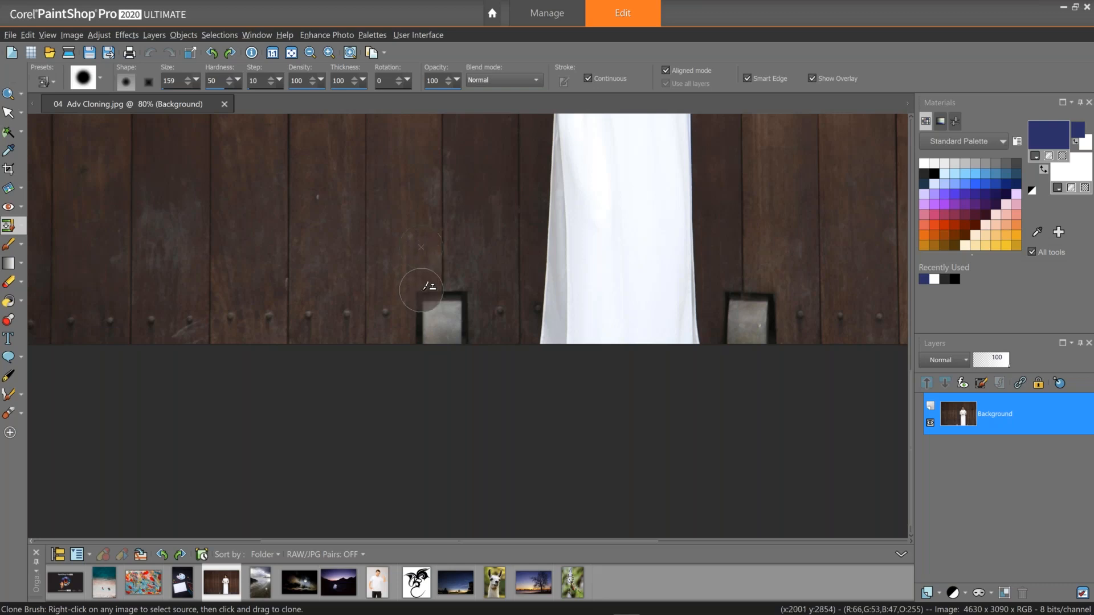
pyautogui.moveTo(421, 290); pyautogui.dragTo(428, 342)
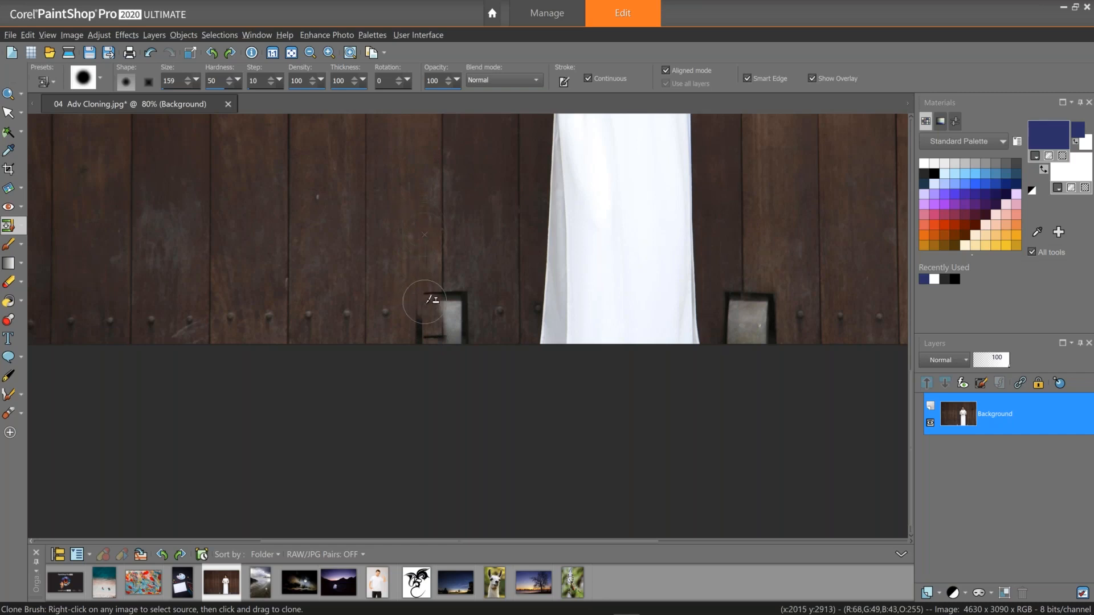
pyautogui.moveTo(427, 293)
pyautogui.mouseDown()
pyautogui.moveTo(419, 337)
pyautogui.moveTo(441, 285)
pyautogui.moveTo(431, 290)
pyautogui.mouseUp()
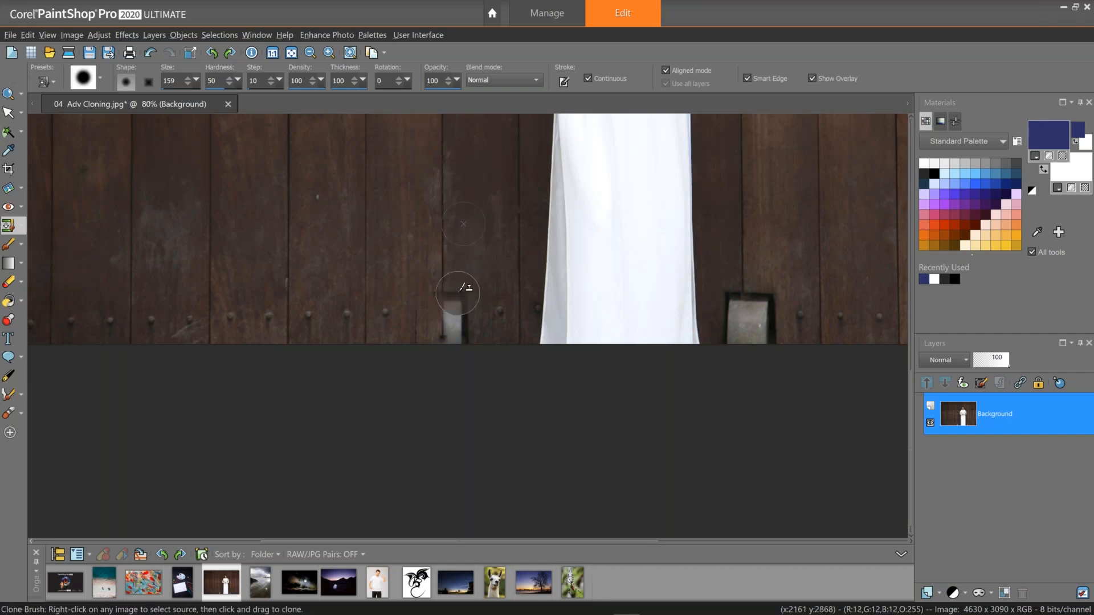
pyautogui.moveTo(458, 310)
pyautogui.mouseDown()
pyautogui.moveTo(454, 297)
pyautogui.moveTo(452, 319)
pyautogui.moveTo(464, 311)
pyautogui.moveTo(452, 337)
pyautogui.moveTo(454, 293)
pyautogui.moveTo(456, 312)
pyautogui.mouseUp()
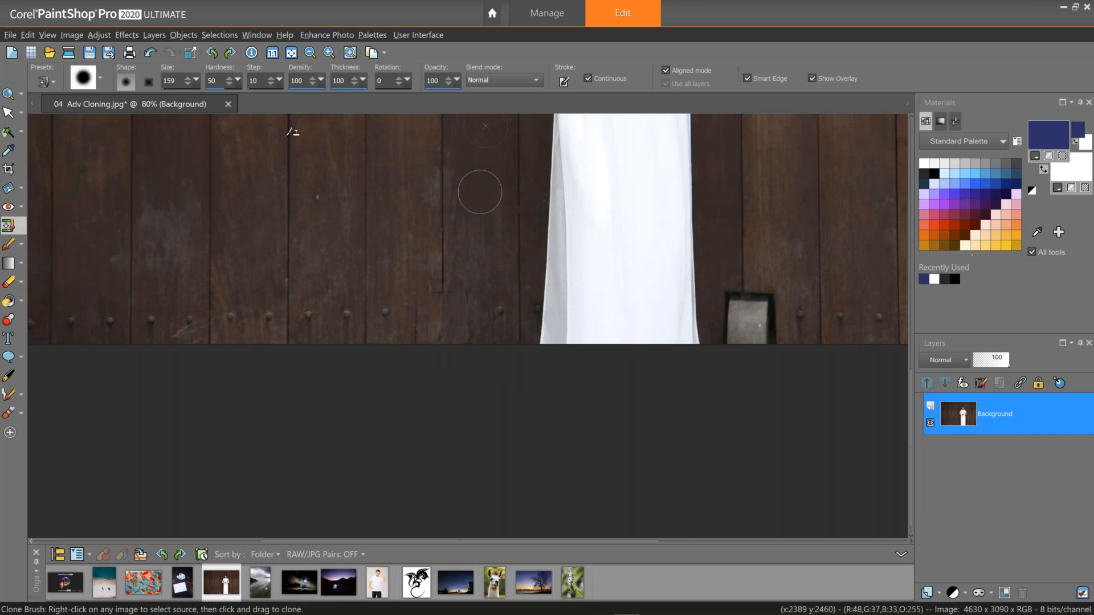
# Set the Clone Brush size to 84 and clone wood over the right vent at the door's bottom.
pyautogui.moveTo(196, 79); pyautogui.dragTo(195, 99)
pyautogui.click(204, 105)
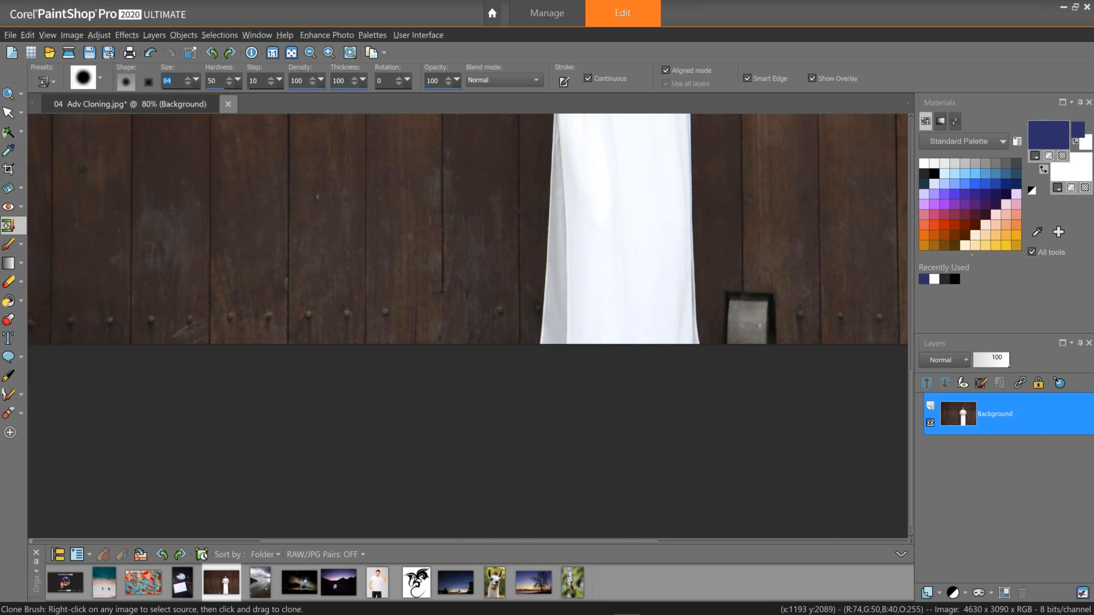
pyautogui.rightClick(734, 197)
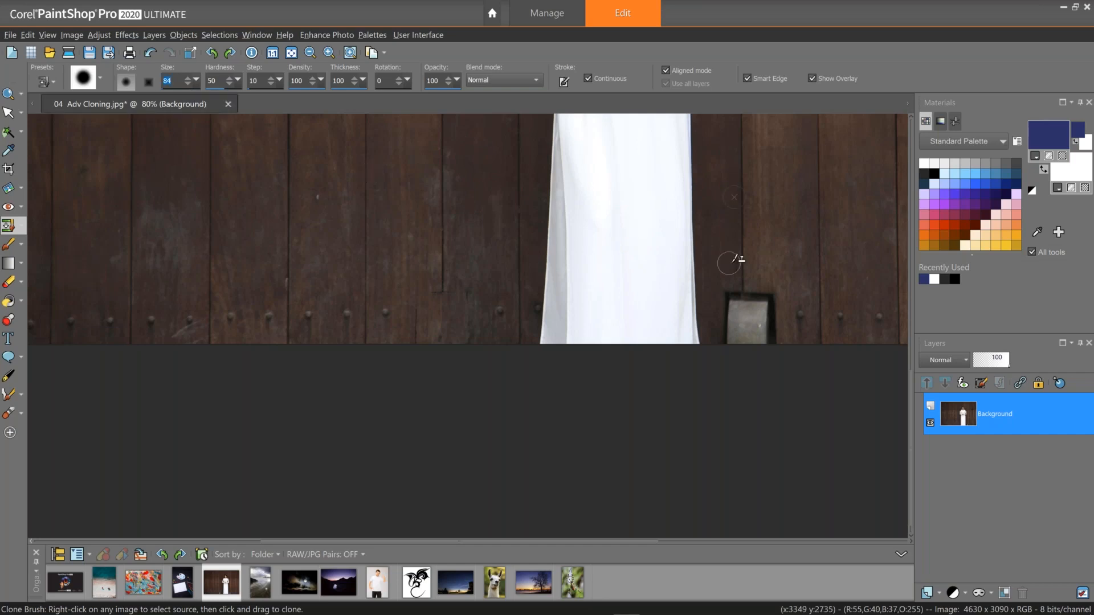
pyautogui.moveTo(735, 300); pyautogui.dragTo(727, 342)
pyautogui.moveTo(724, 301)
pyautogui.mouseDown()
pyautogui.moveTo(724, 342)
pyautogui.moveTo(727, 317)
pyautogui.moveTo(739, 342)
pyautogui.moveTo(734, 323)
pyautogui.mouseUp()
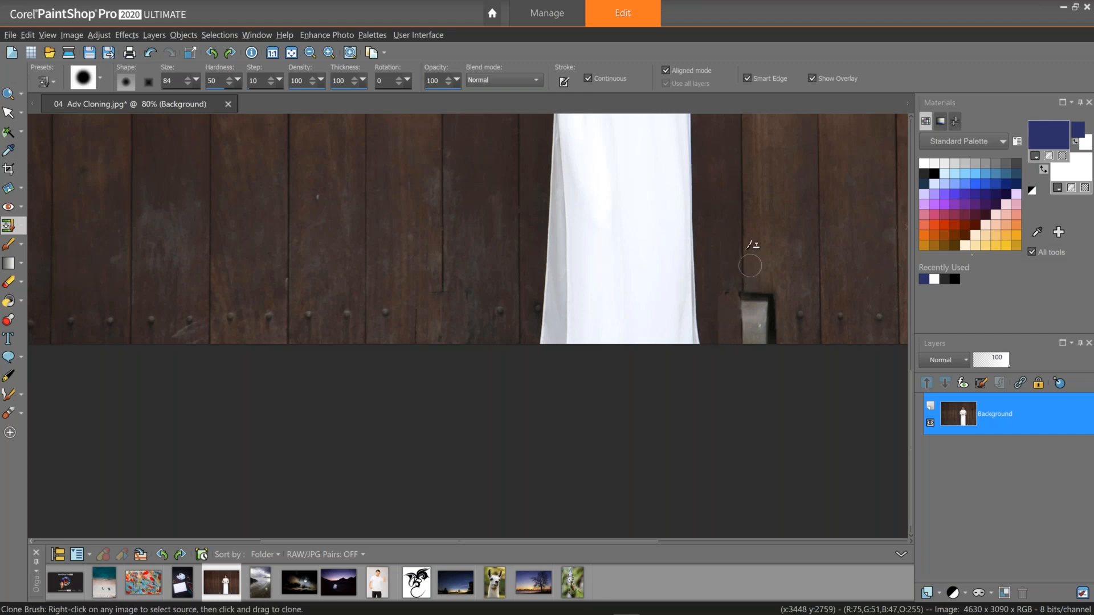
pyautogui.moveTo(739, 284)
pyautogui.mouseDown()
pyautogui.moveTo(743, 347)
pyautogui.moveTo(753, 288)
pyautogui.moveTo(752, 346)
pyautogui.moveTo(755, 290)
pyautogui.moveTo(761, 342)
pyautogui.moveTo(766, 289)
pyautogui.moveTo(773, 342)
pyautogui.moveTo(778, 296)
pyautogui.moveTo(776, 343)
pyautogui.mouseUp()
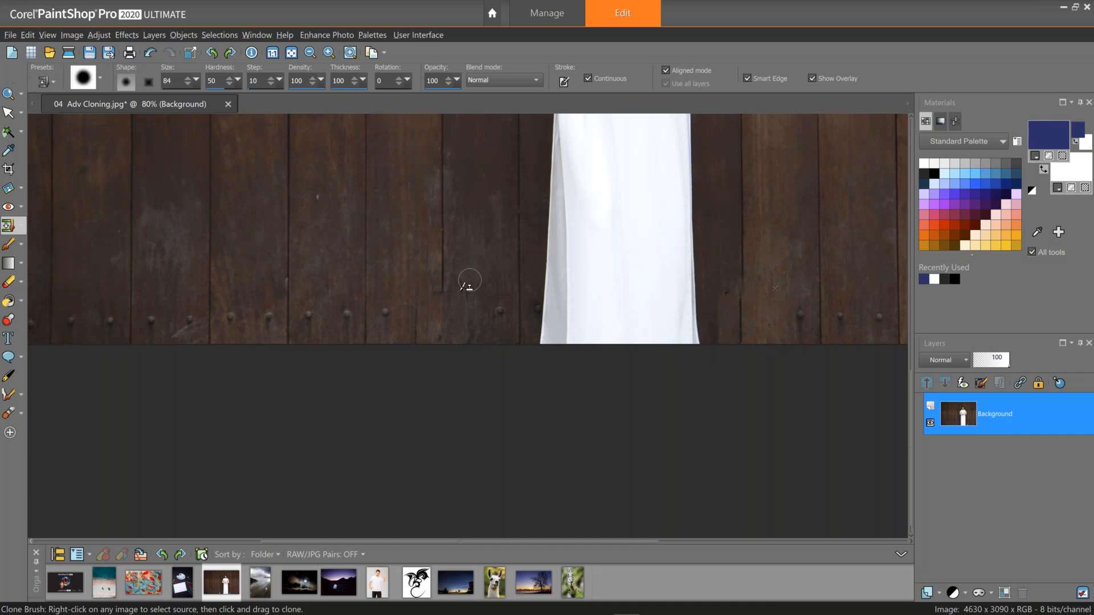
# Resample the wood and touch up the cloned patch where the left vent was.
pyautogui.rightClick(424, 256)
pyautogui.moveTo(416, 303); pyautogui.dragTo(420, 313)
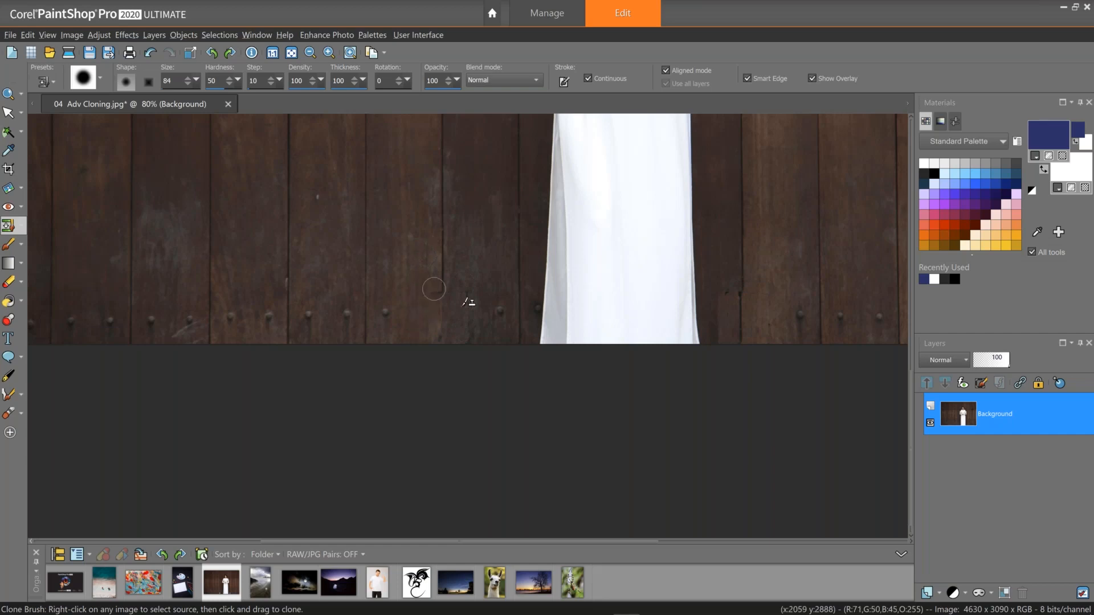
pyautogui.moveTo(466, 303); pyautogui.dragTo(475, 316)
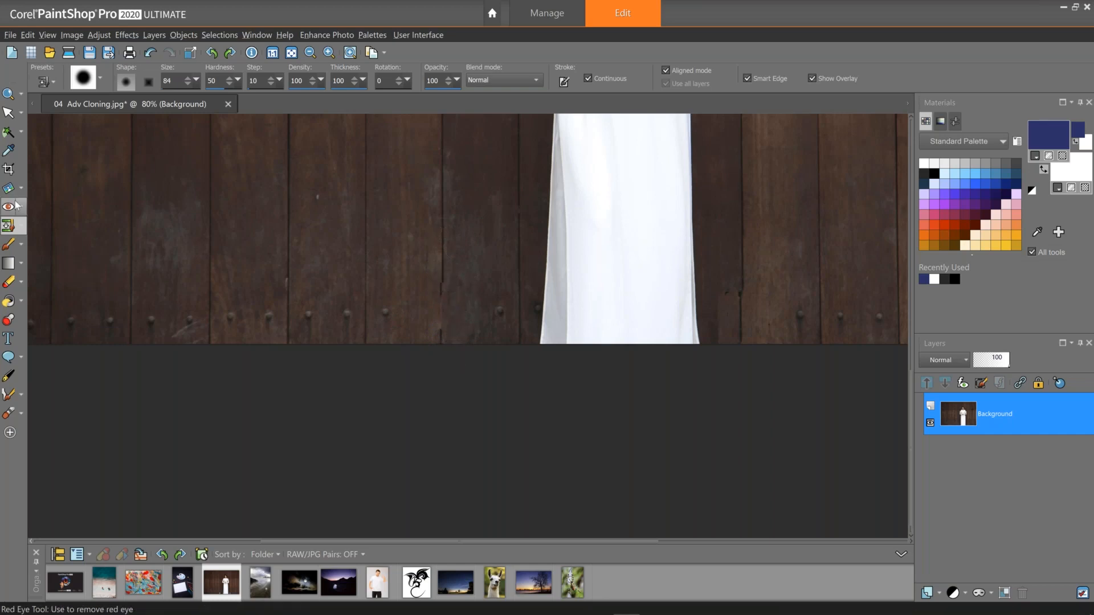
# Switch to SmartClone with a rectangular selection, select a wood strip, and blend it into the patched area.
pyautogui.click(21, 225)
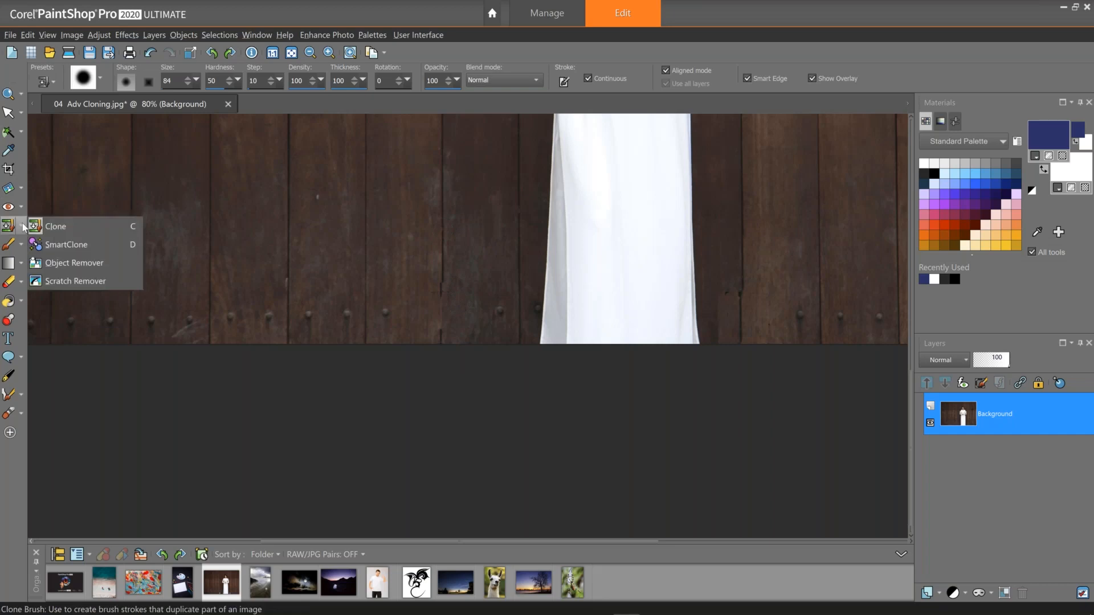
pyautogui.click(56, 229)
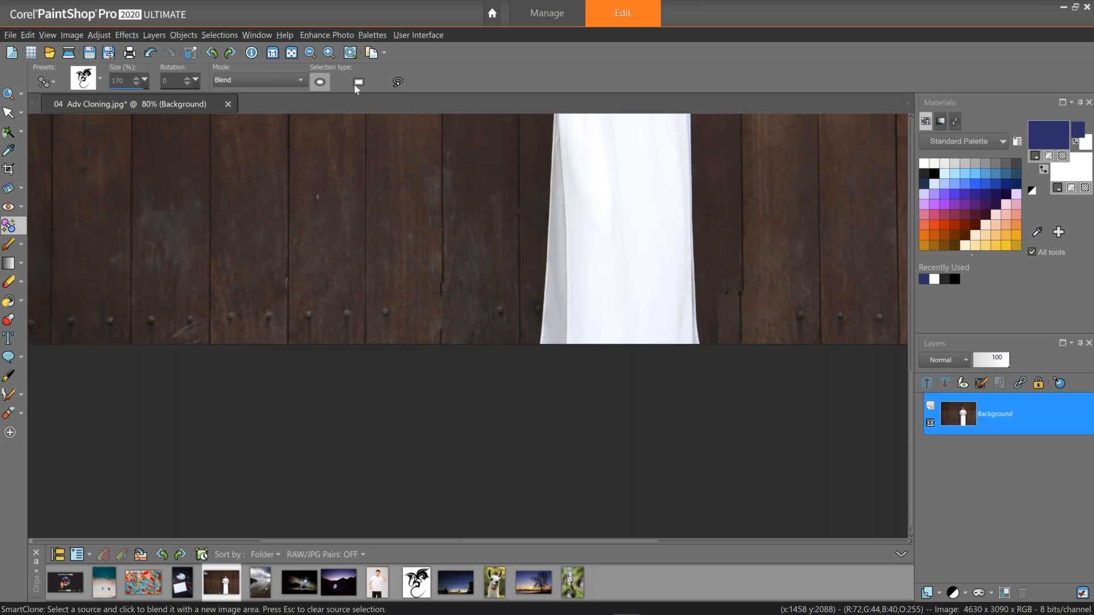
pyautogui.click(359, 82)
pyautogui.moveTo(425, 147); pyautogui.dragTo(461, 211)
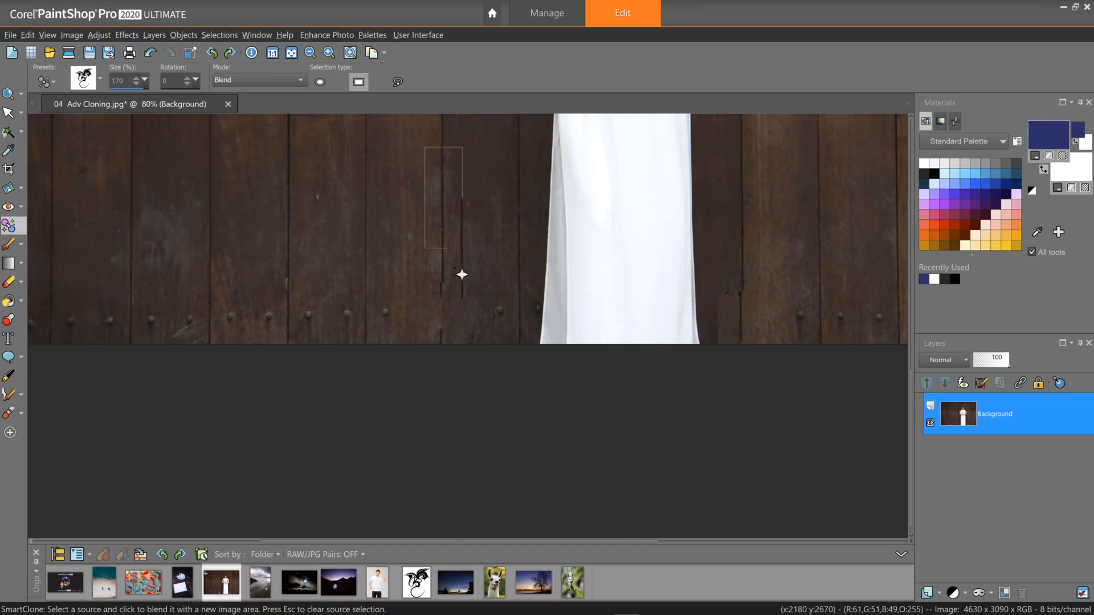
pyautogui.click(450, 303)
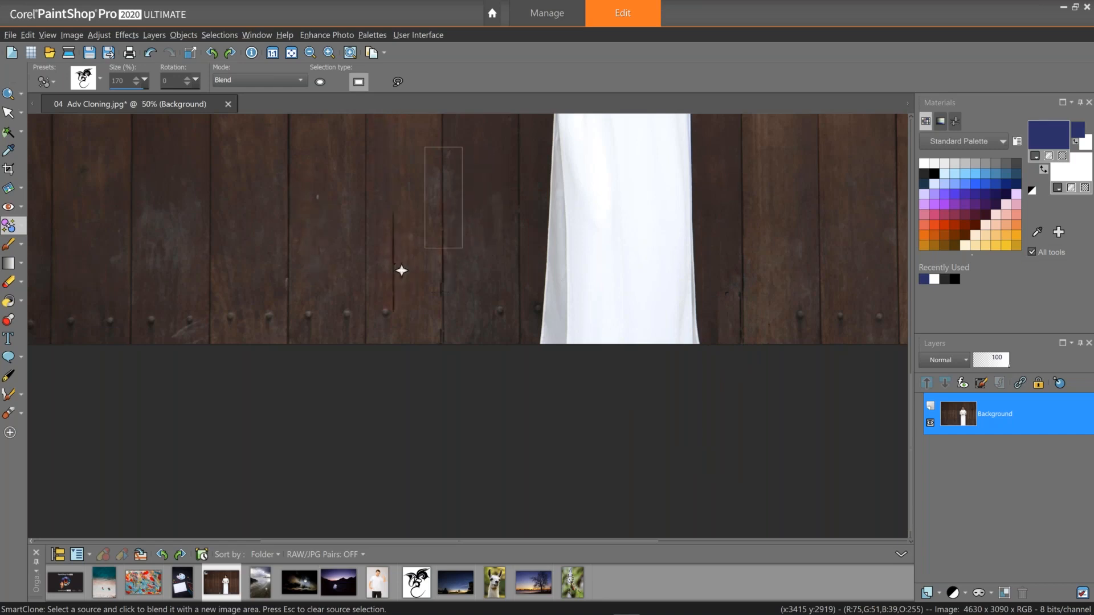
pyautogui.scroll(-1, 401, 271)
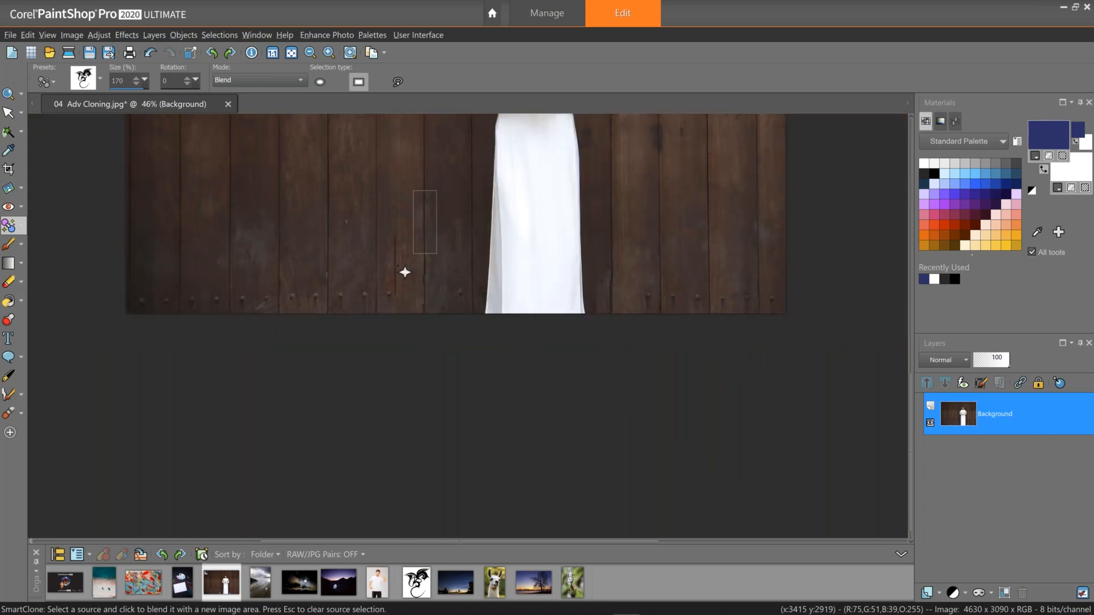
pyautogui.scroll(1, 404, 272)
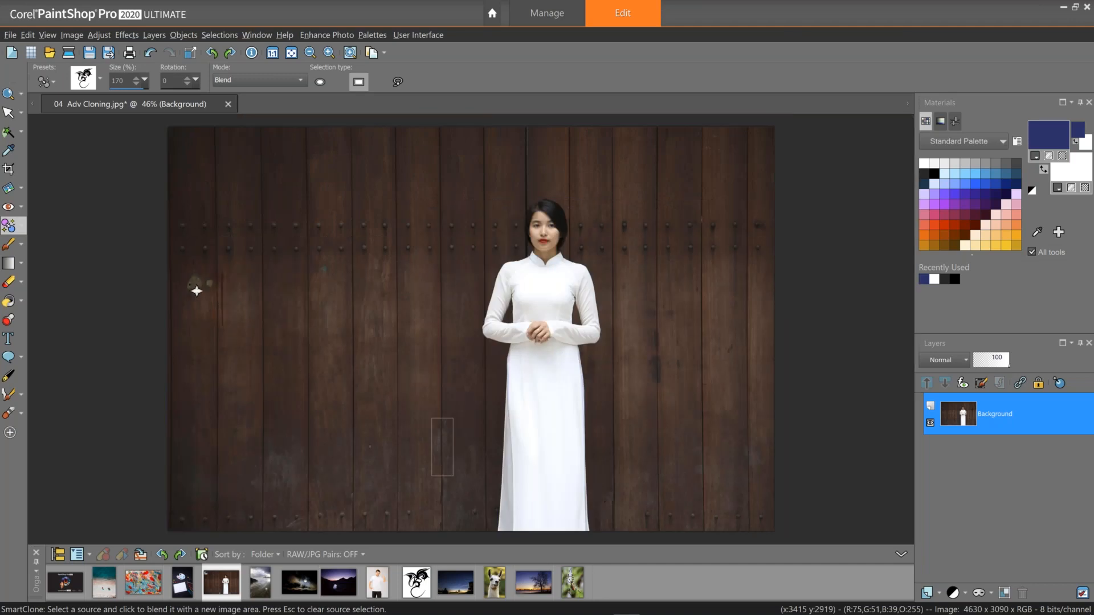
# Select a freehand patch of wood near the stain on the upper-left planks and SmartClone it over the stain.
pyautogui.scroll(1, 212, 293)
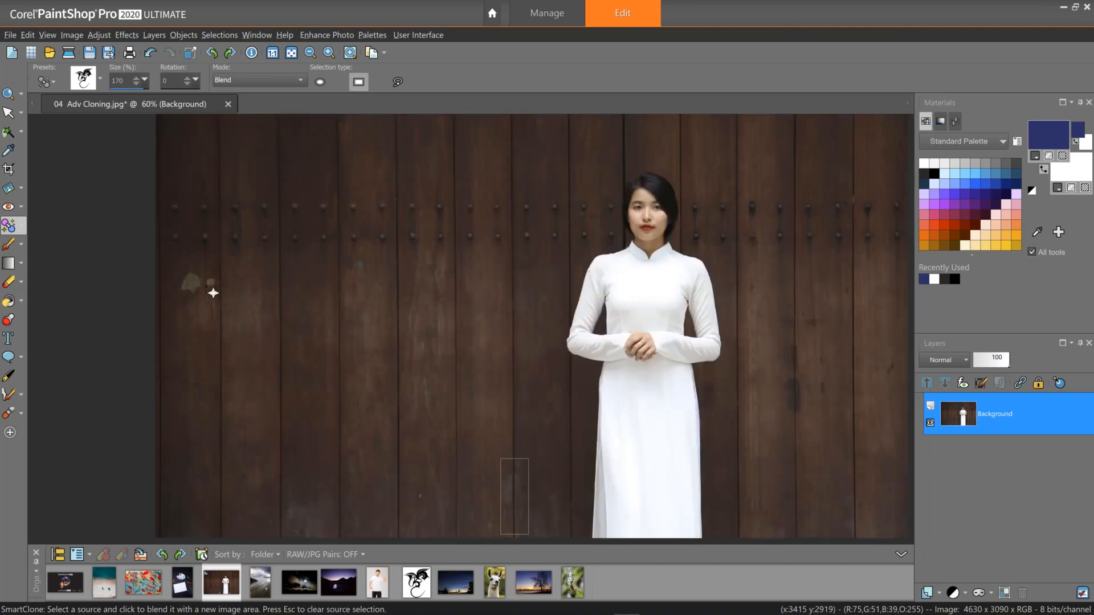
pyautogui.scroll(3, 212, 293)
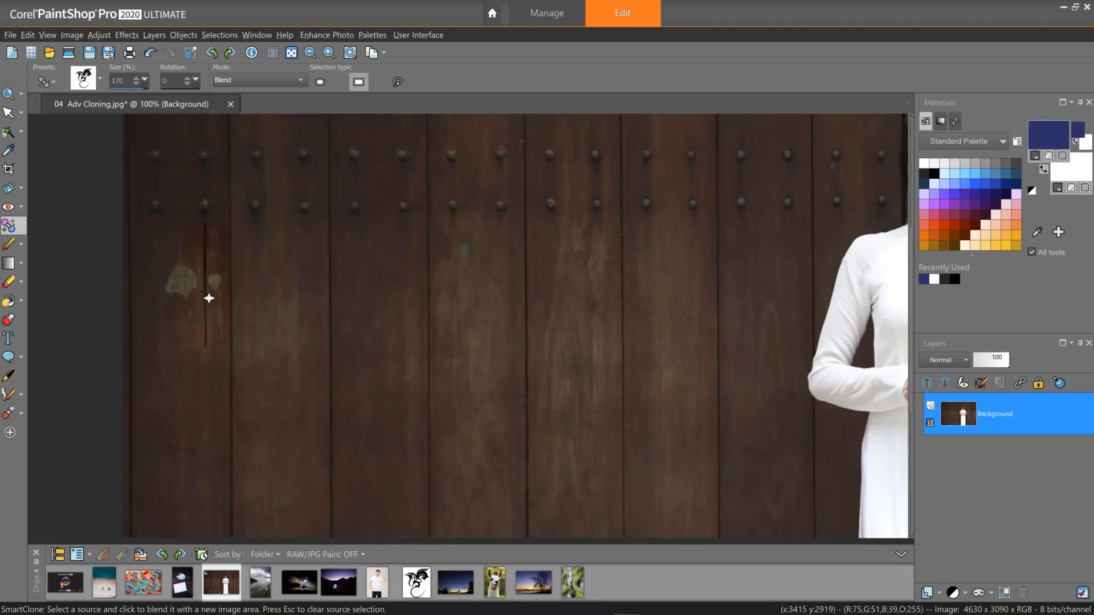
pyautogui.press('Escape')
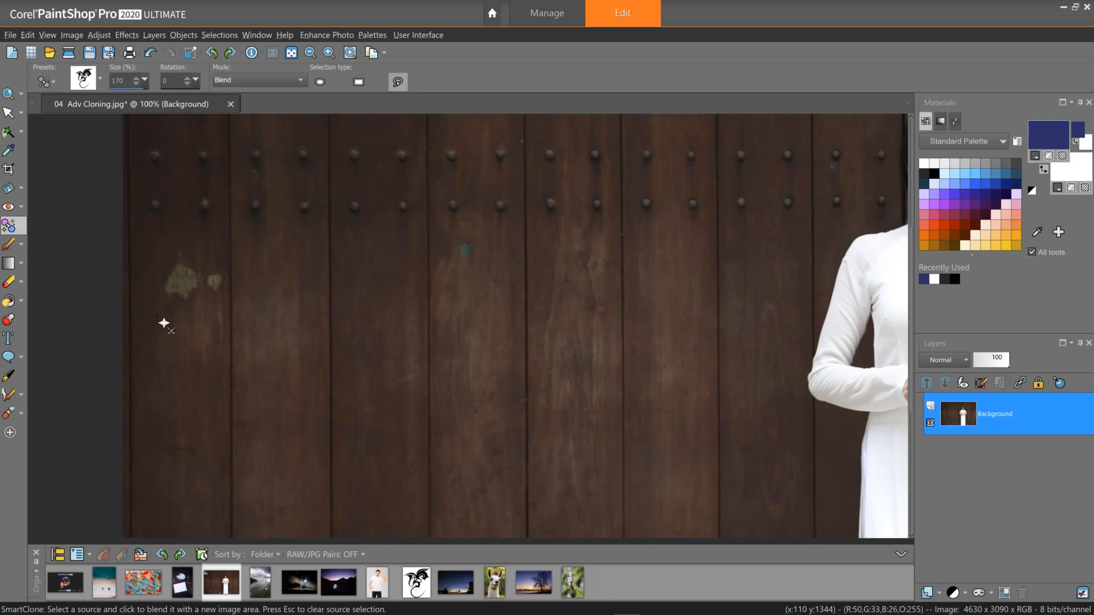
pyautogui.moveTo(170, 315)
pyautogui.mouseDown()
pyautogui.moveTo(188, 314)
pyautogui.moveTo(196, 347)
pyautogui.moveTo(152, 322)
pyautogui.mouseUp()
pyautogui.click(184, 282)
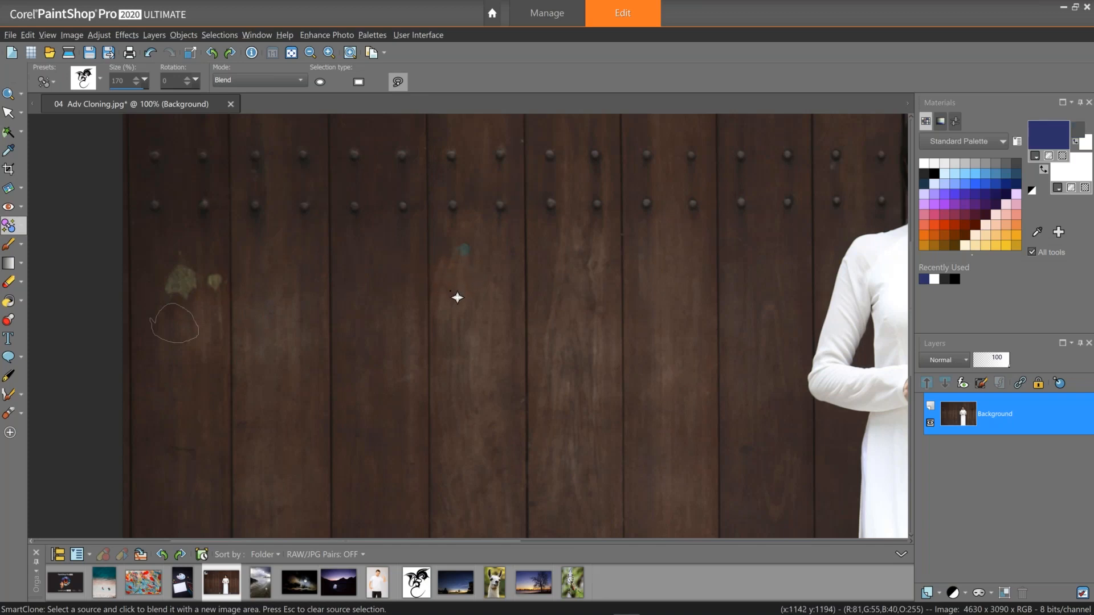
# Set the SmartClone mode to Original, select a new wood source, and blend it over the small spots on the upper planks.
pyautogui.press('Escape')
pyautogui.moveTo(449, 279)
pyautogui.mouseDown()
pyautogui.moveTo(485, 285)
pyautogui.moveTo(475, 298)
pyautogui.moveTo(447, 278)
pyautogui.mouseUp()
pyautogui.moveTo(457, 296)
pyautogui.mouseDown()
pyautogui.moveTo(467, 293)
pyautogui.moveTo(481, 320)
pyautogui.moveTo(457, 306)
pyautogui.mouseUp()
pyautogui.click(251, 80)
pyautogui.click(228, 88)
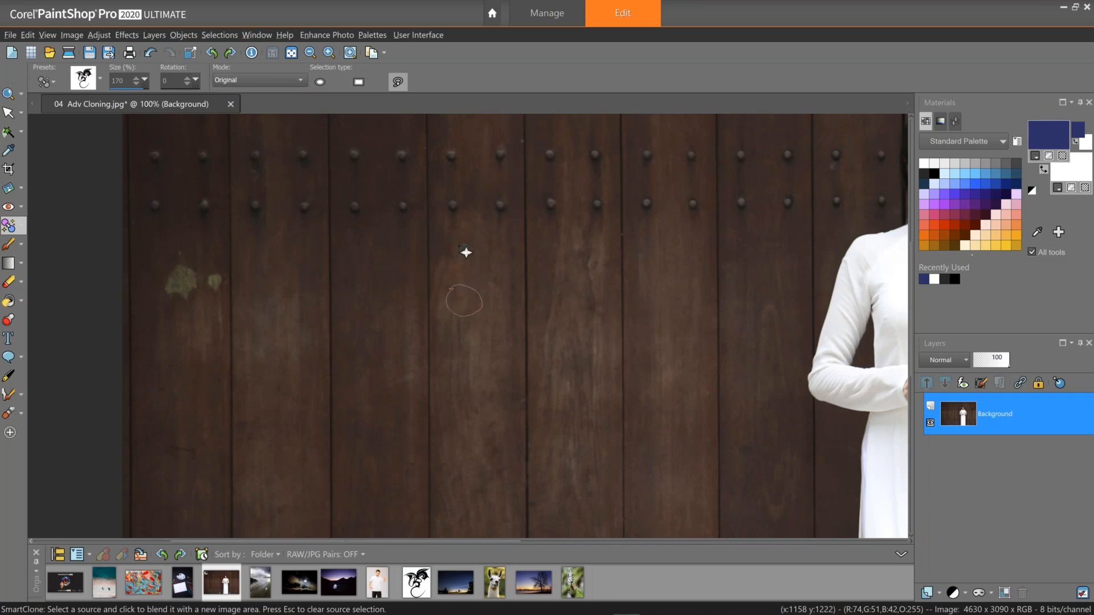
pyautogui.click(467, 251)
pyautogui.click(187, 285)
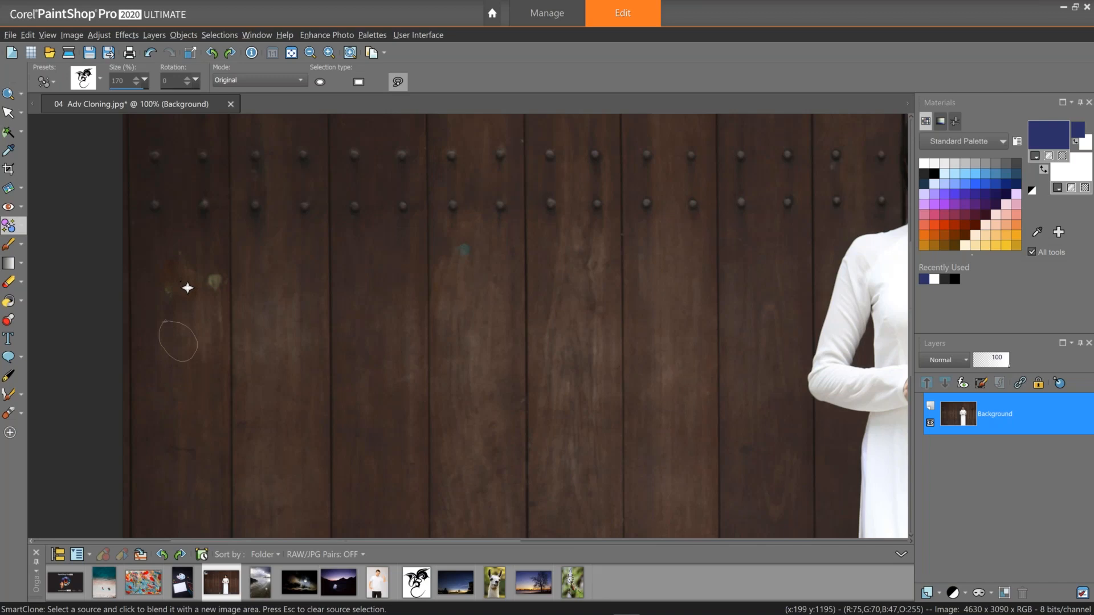
pyautogui.click(183, 268)
pyautogui.scroll(-3, 183, 268)
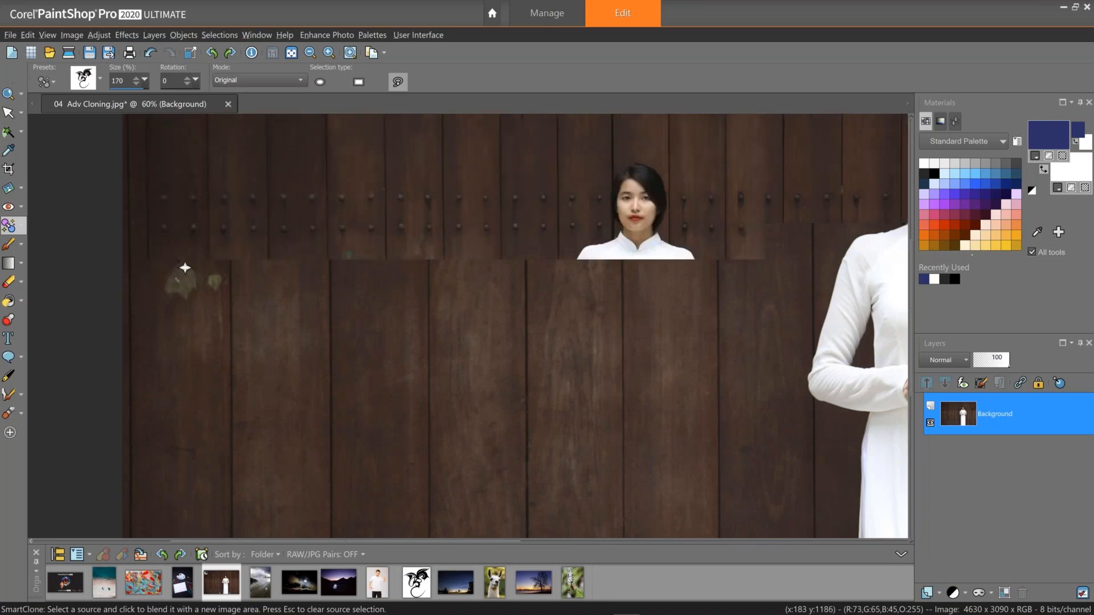
pyautogui.scroll(-2, 185, 268)
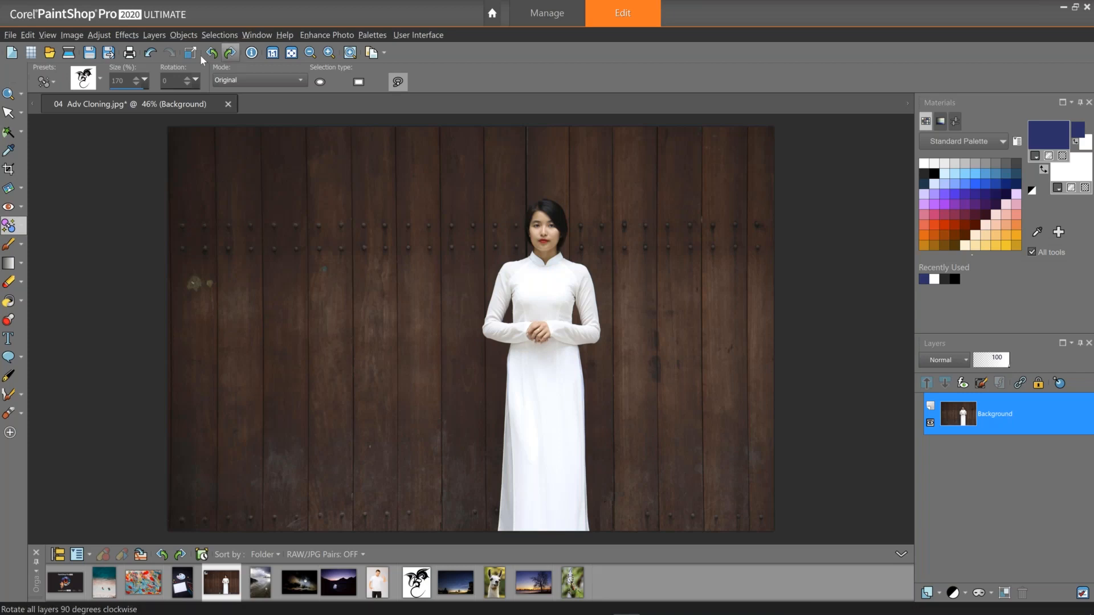
# Convert the image to greyscale, then undo the conversion.
pyautogui.click(94, 35)
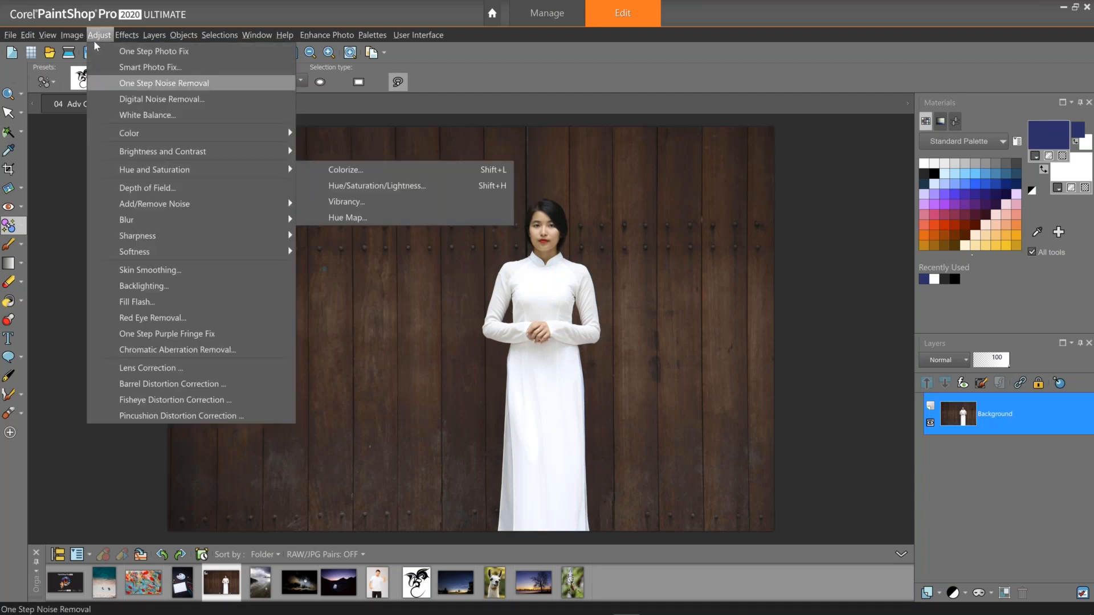
pyautogui.moveTo(79, 34)
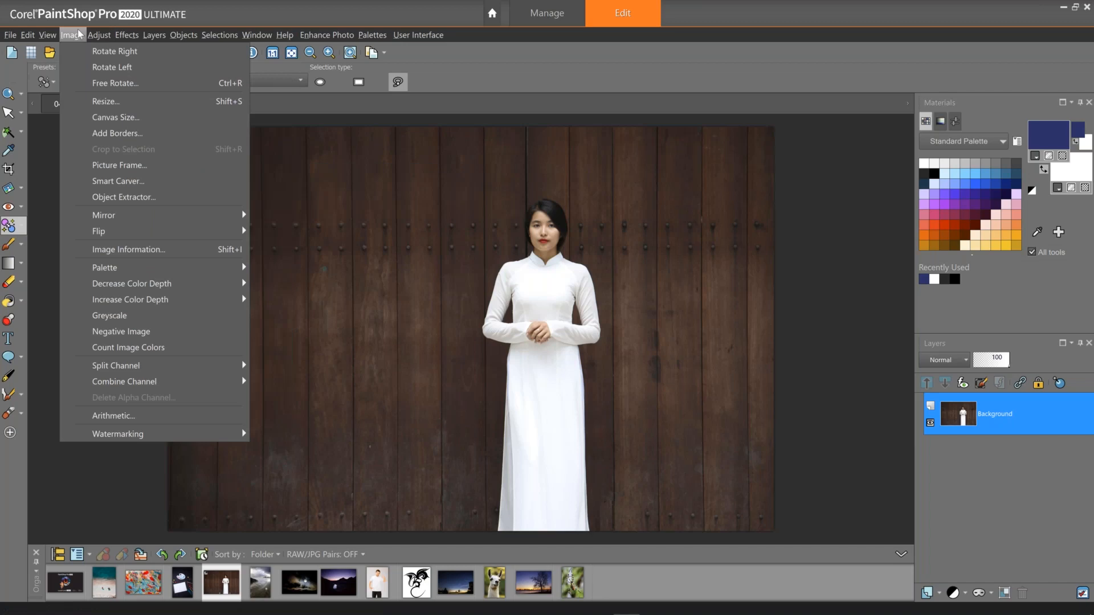
pyautogui.click(158, 317)
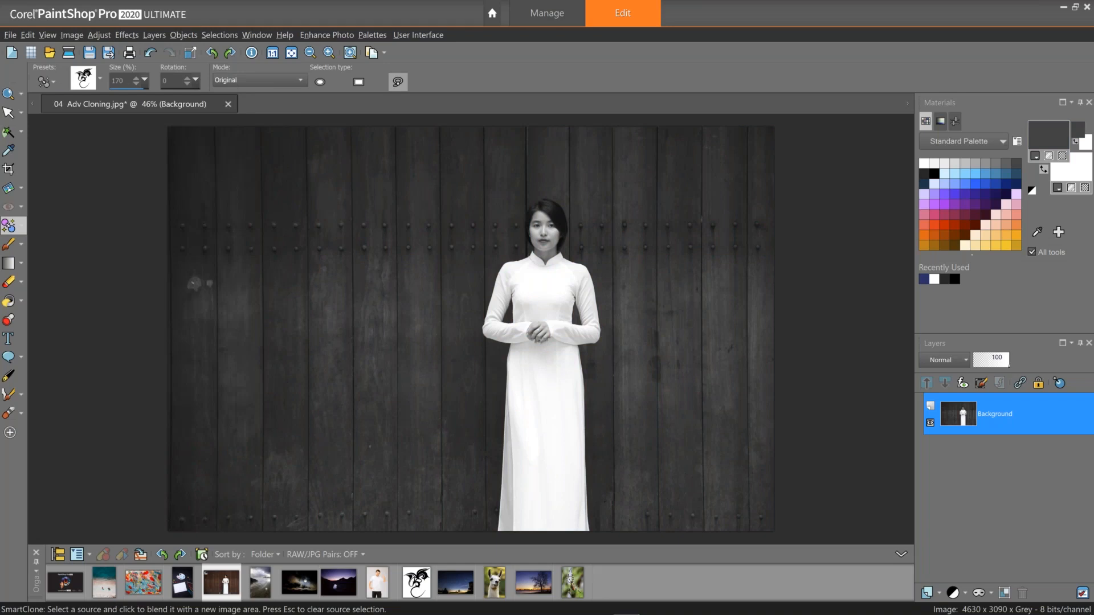
pyautogui.click(72, 35)
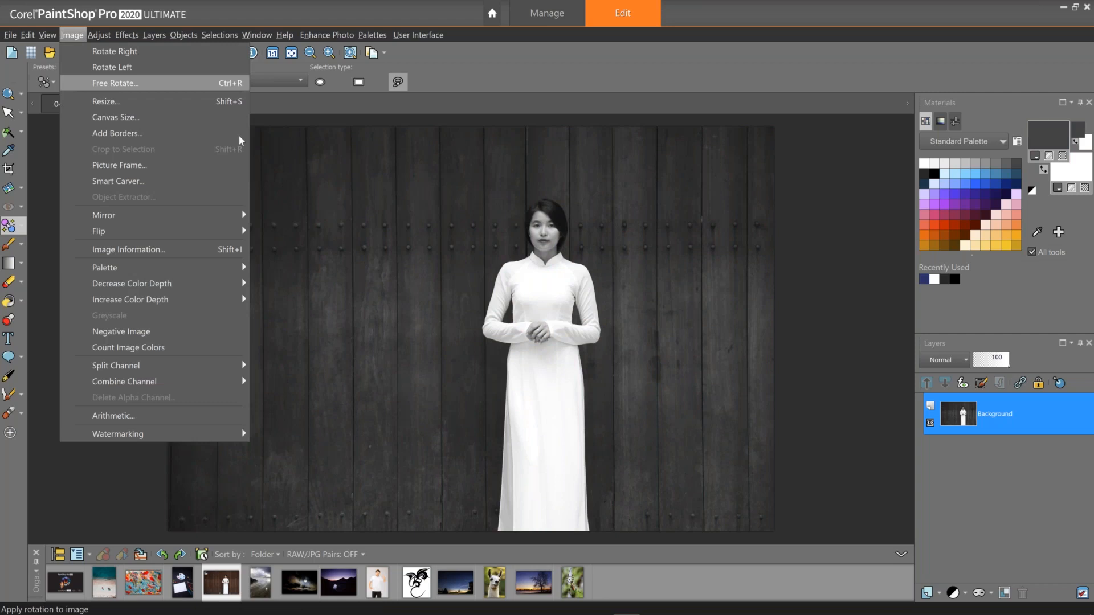
pyautogui.click(267, 155)
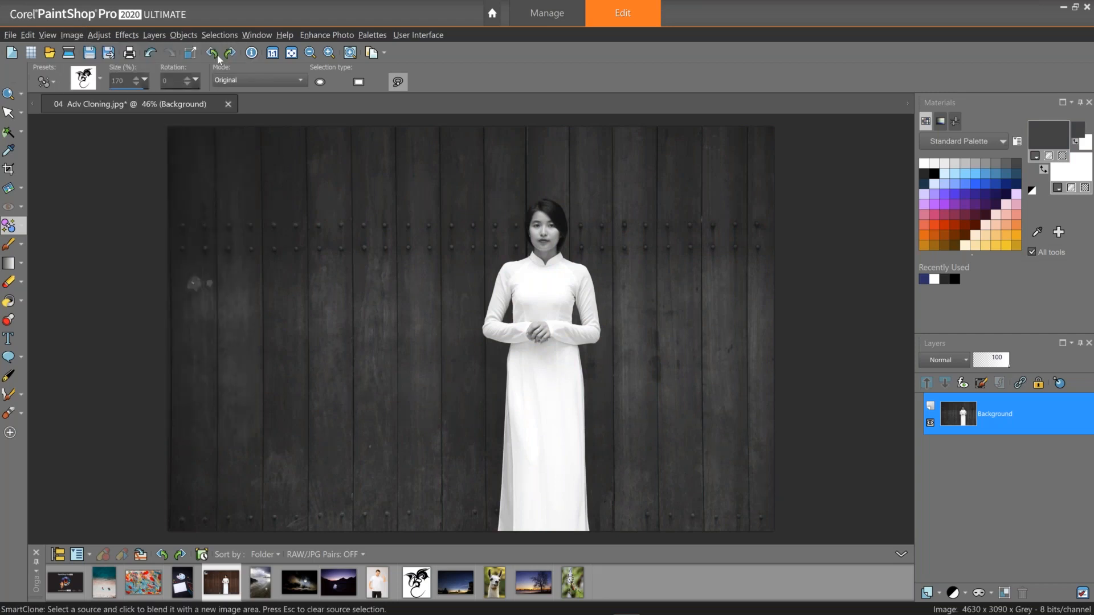
pyautogui.click(151, 53)
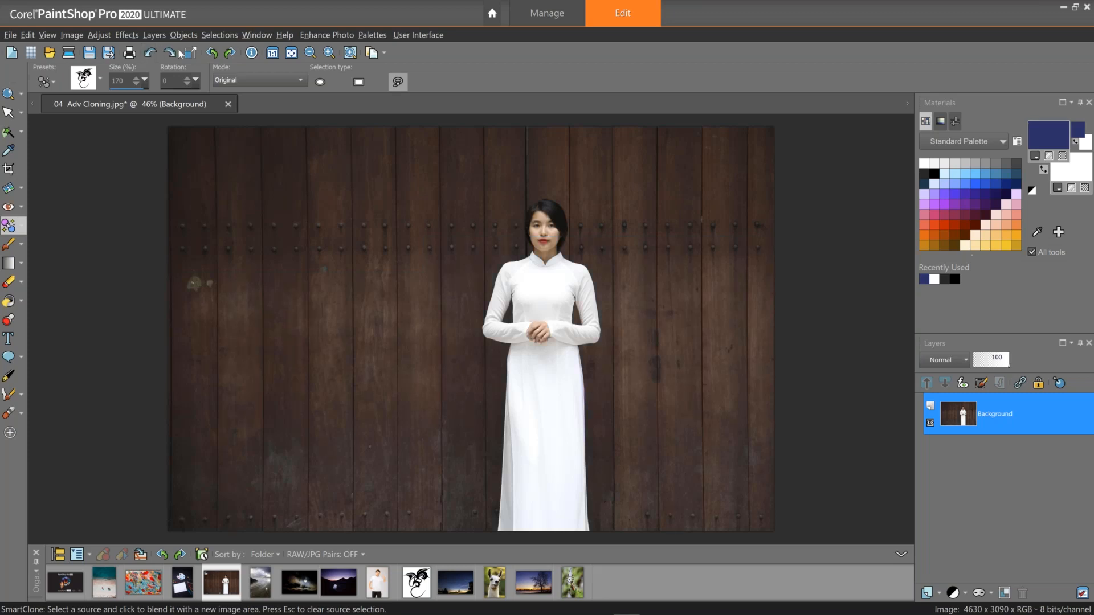
# Open the Black and White Film effect and set its Brightness to 20.
pyautogui.click(99, 35)
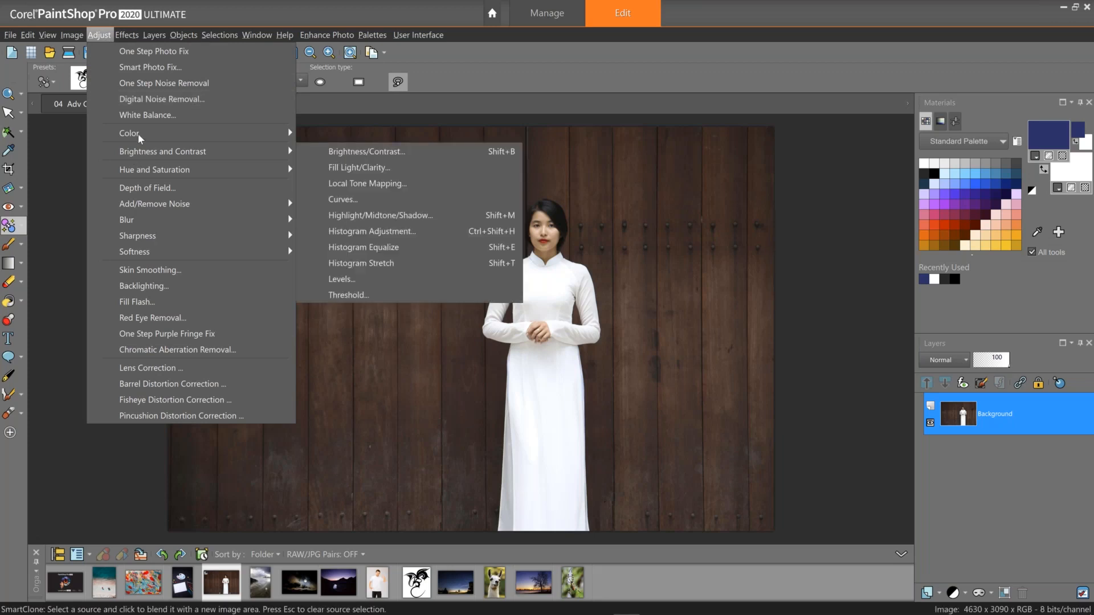
pyautogui.moveTo(140, 136)
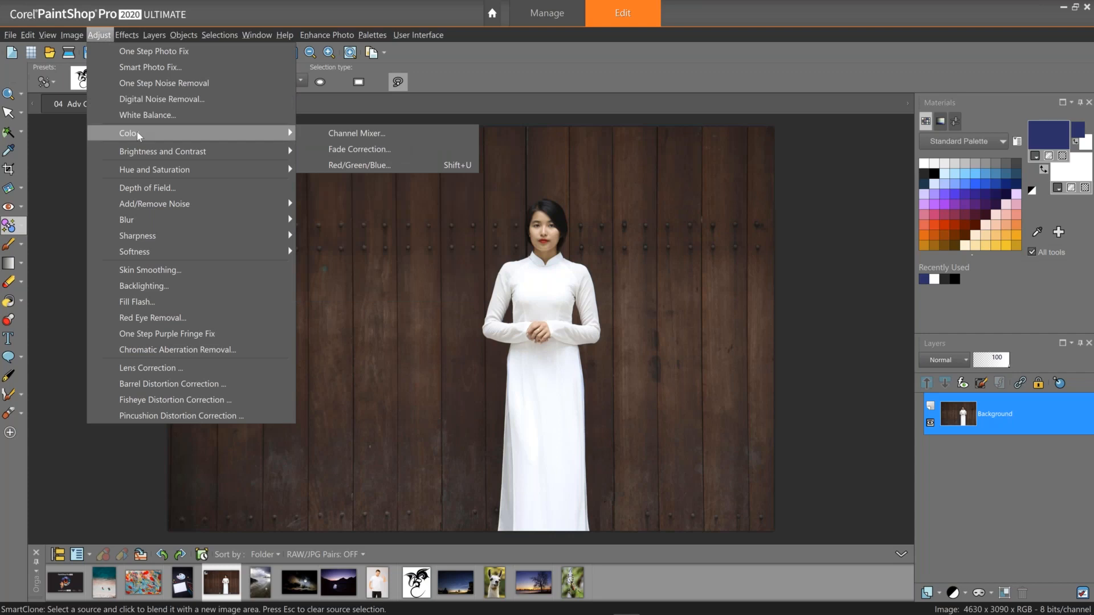
pyautogui.moveTo(126, 35)
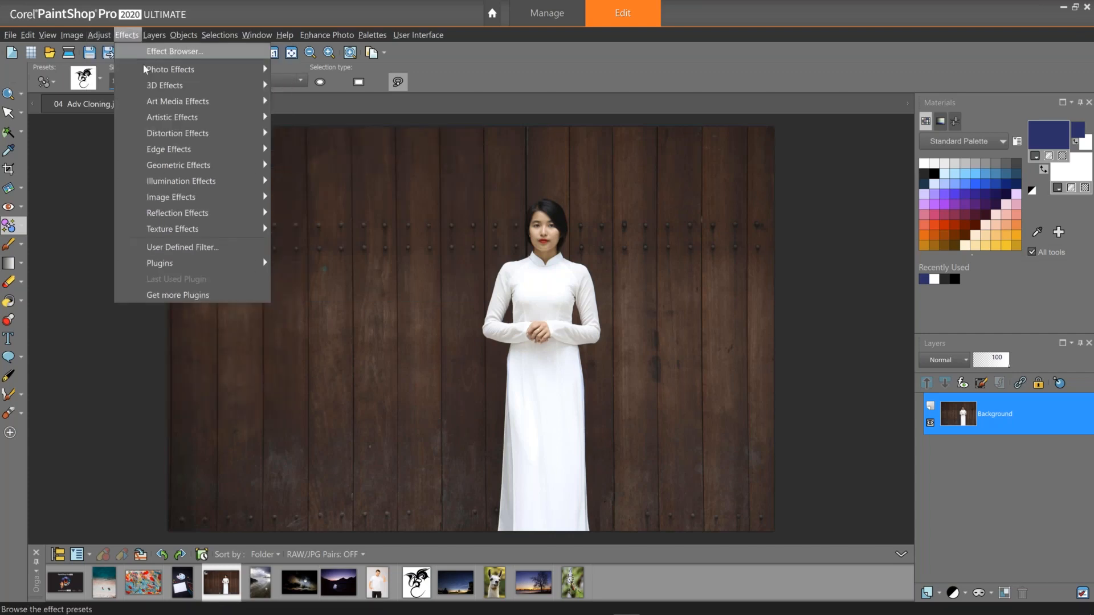
pyautogui.click(328, 105)
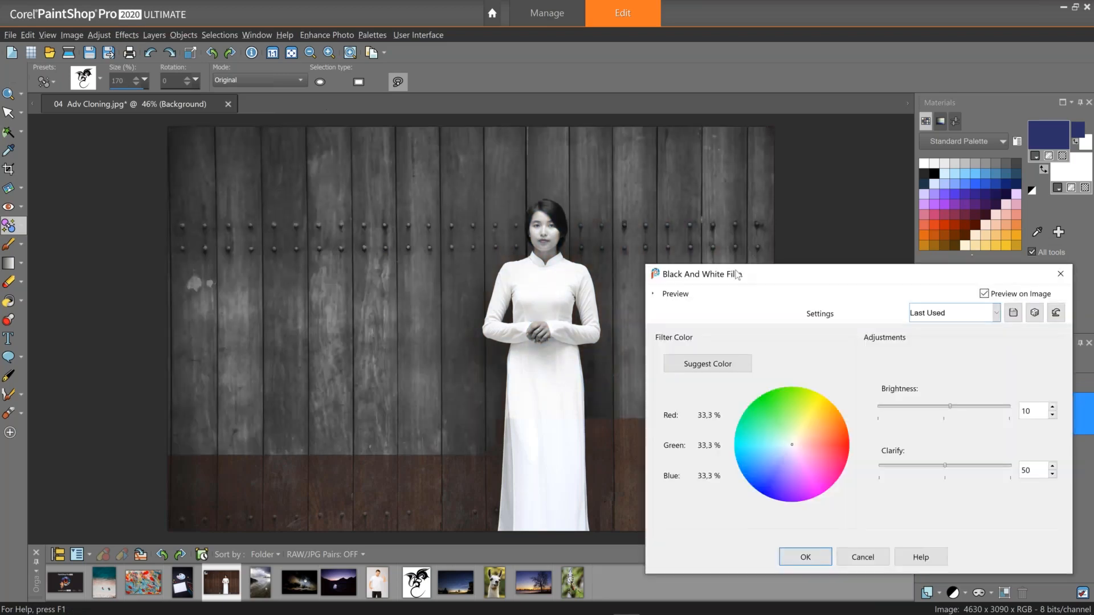
pyautogui.moveTo(736, 276); pyautogui.dragTo(102, 180)
pyautogui.click(323, 311)
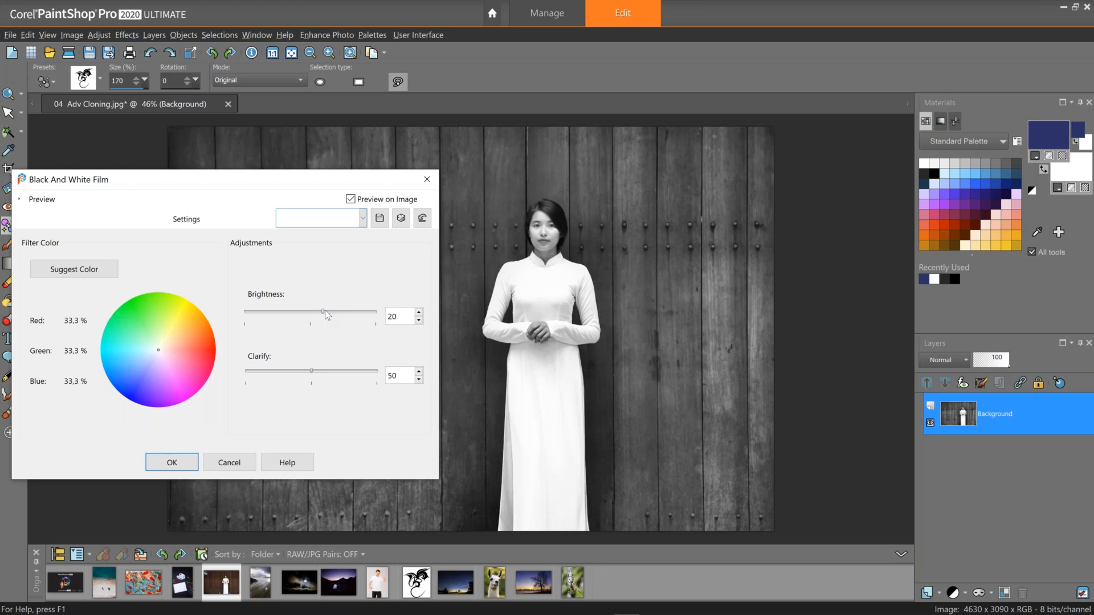
# Choose a blue filter colour on the colour wheel and apply the Black and White Film effect.
pyautogui.click(111, 272)
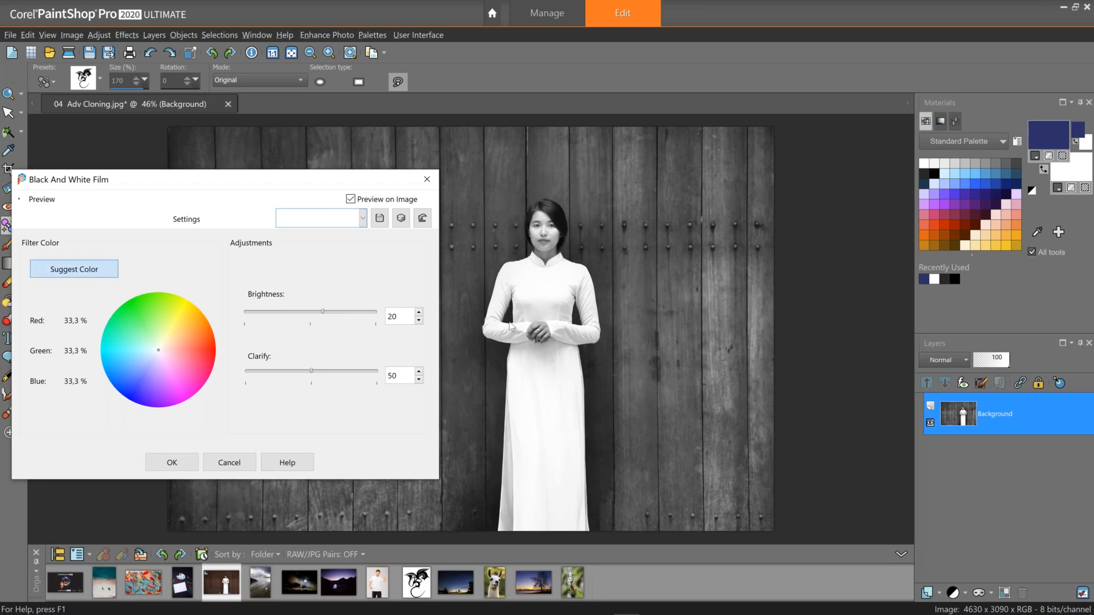
pyautogui.click(187, 345)
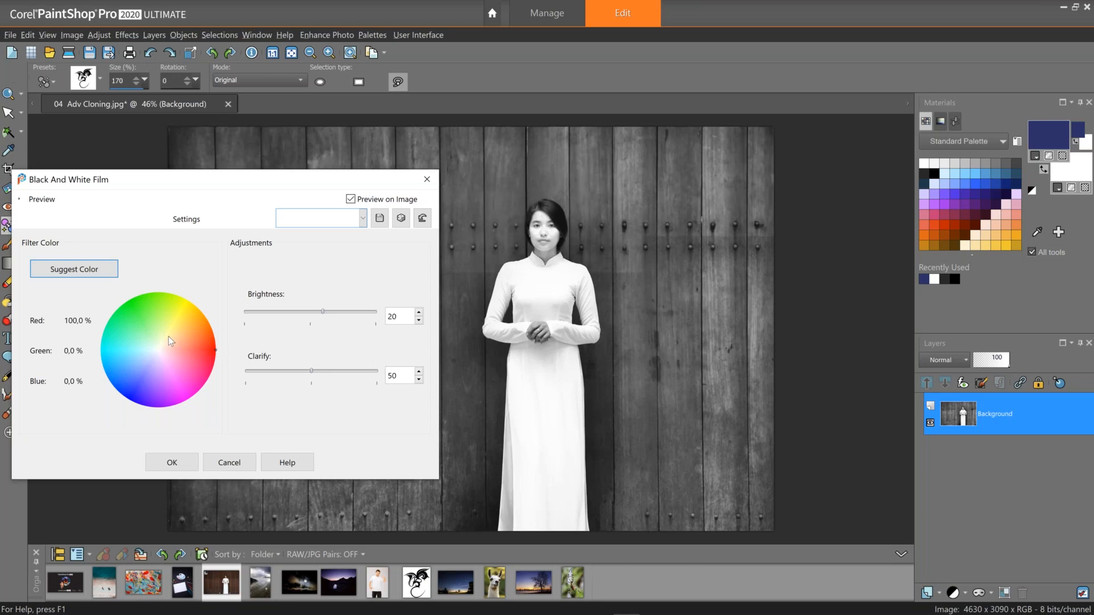
pyautogui.click(127, 390)
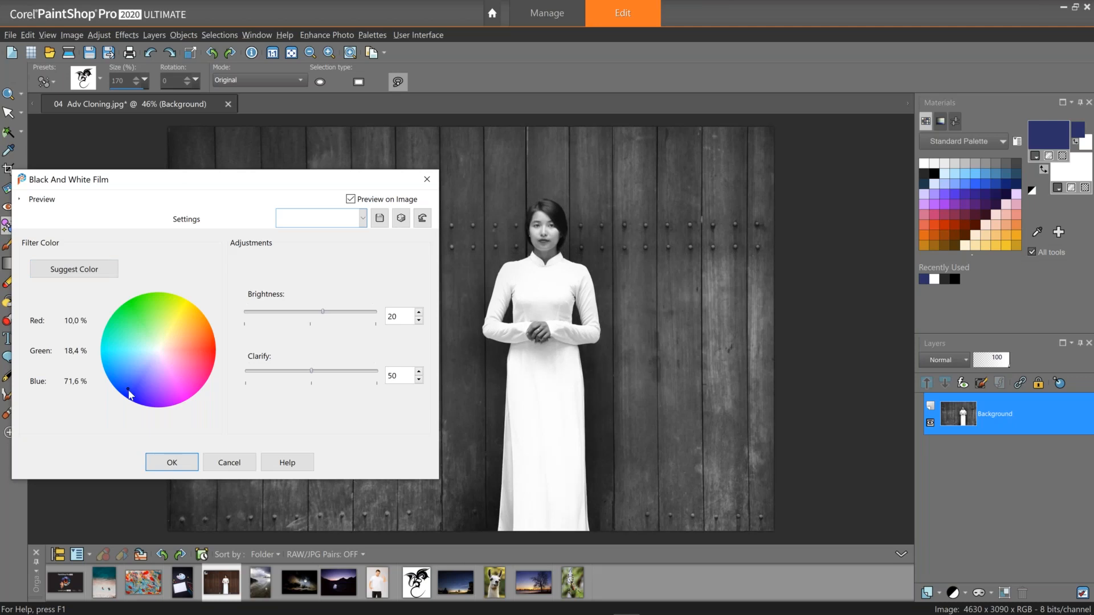
pyautogui.click(174, 465)
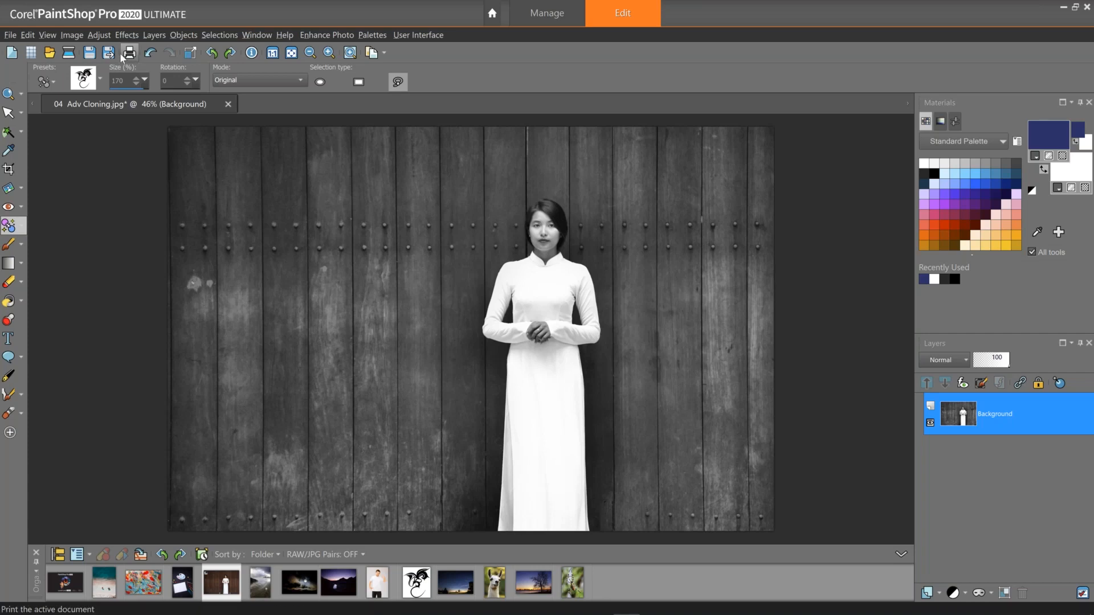
# Add a Black torn picture frame around the image canvas.
pyautogui.click(126, 35)
pyautogui.moveTo(72, 35)
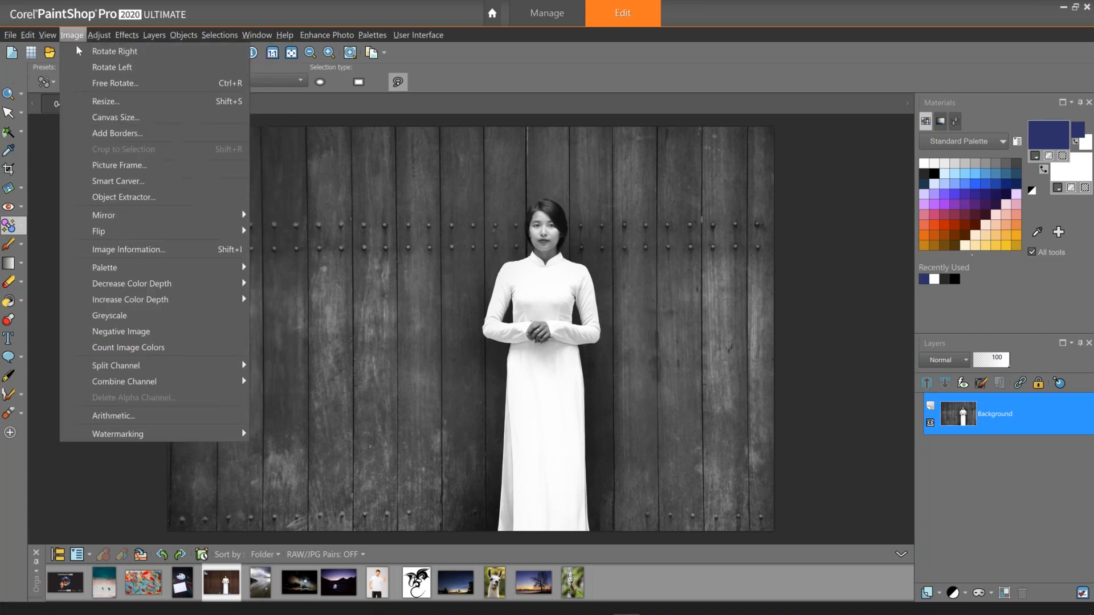
pyautogui.click(124, 166)
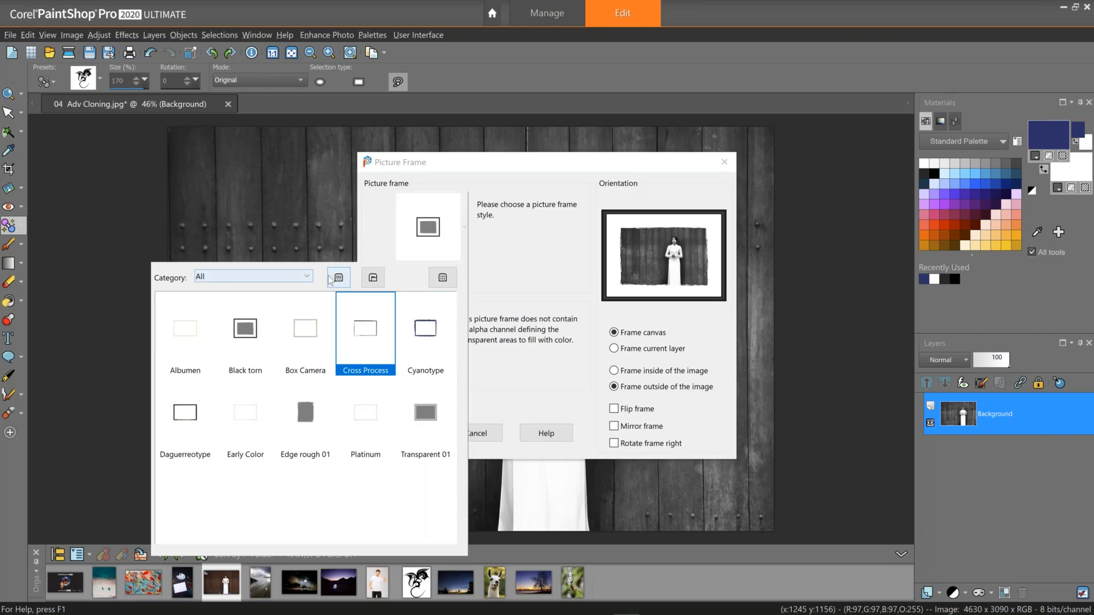
pyautogui.click(322, 420)
pyautogui.click(415, 428)
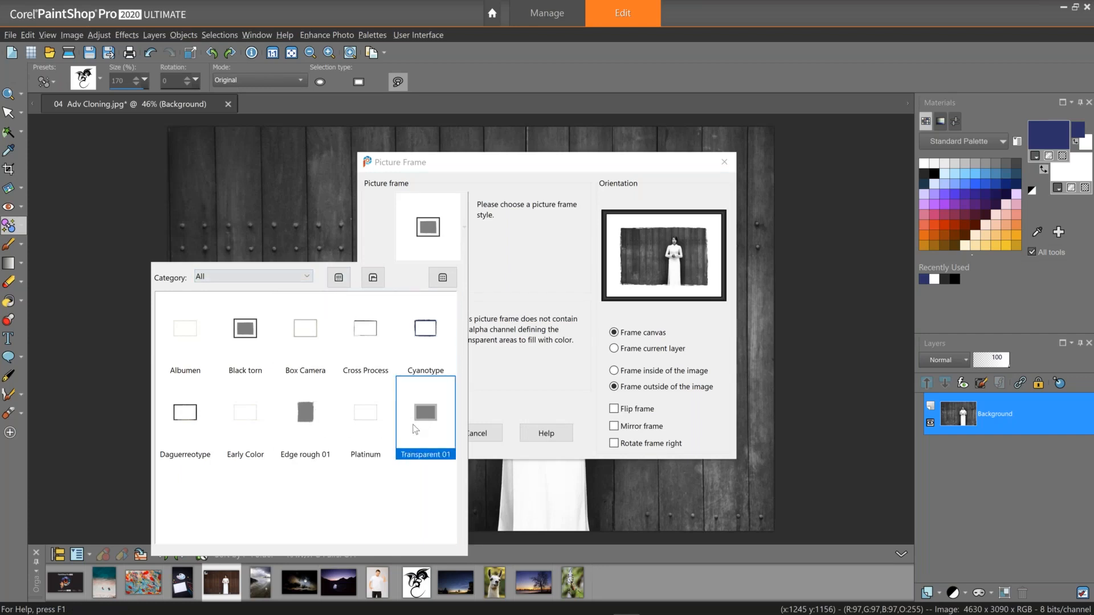
pyautogui.click(251, 335)
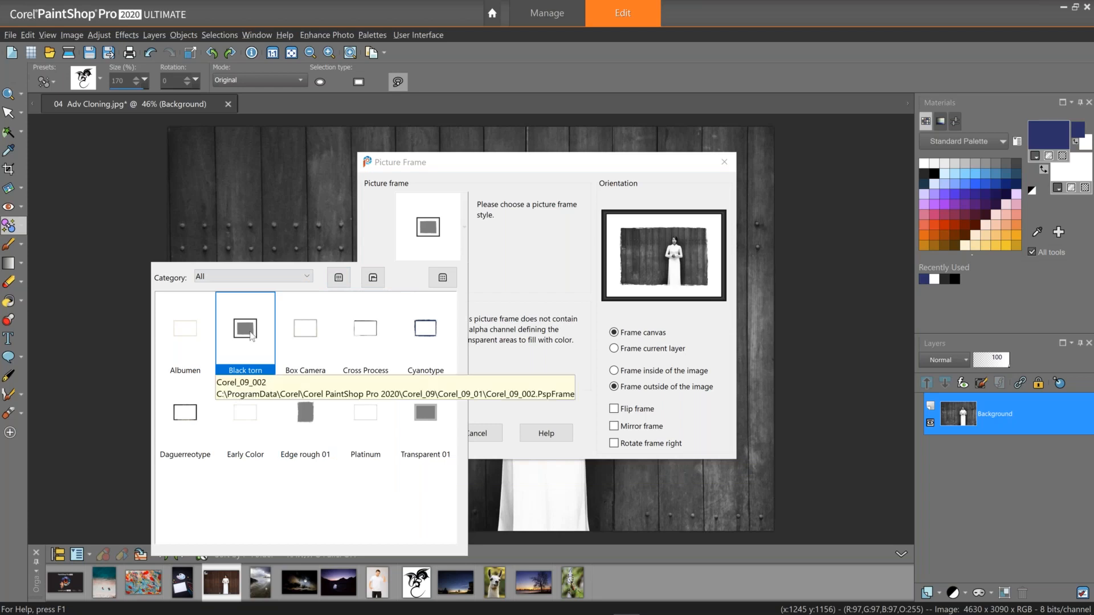
pyautogui.click(251, 333)
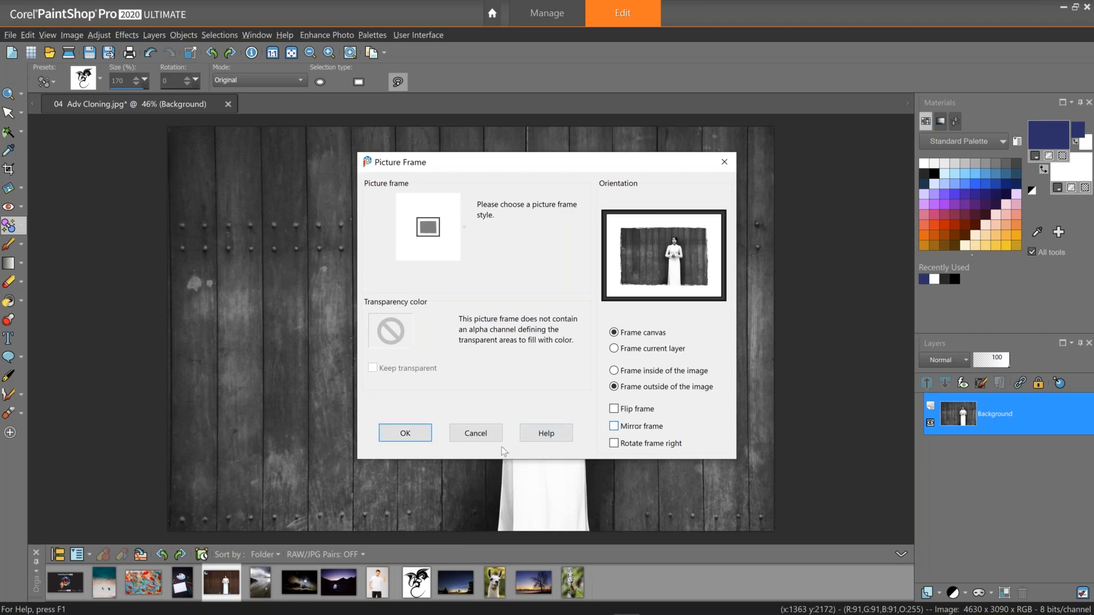
pyautogui.click(409, 434)
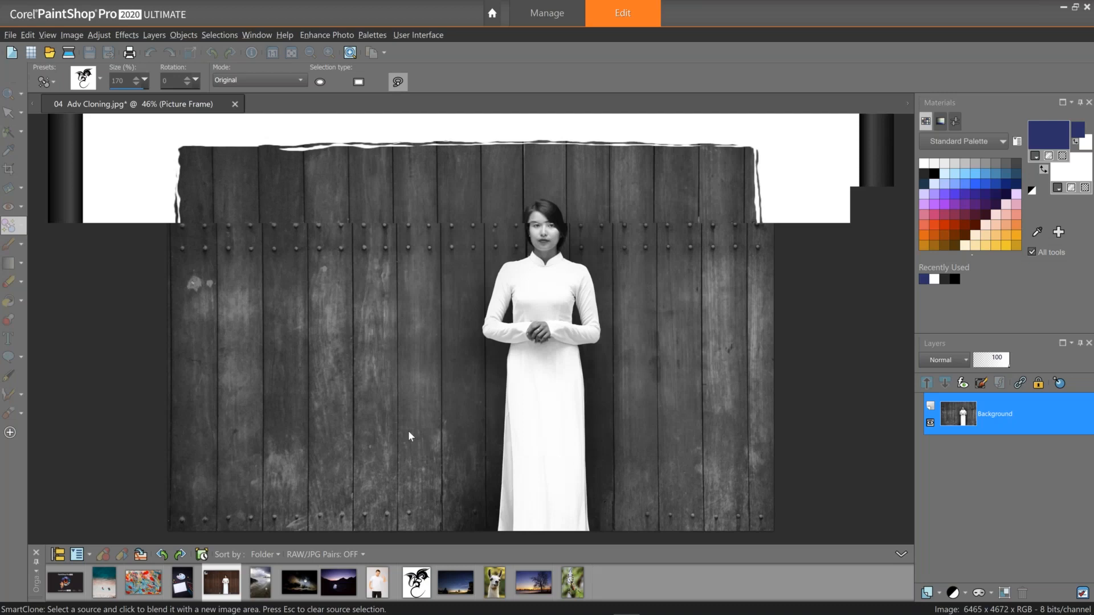
# Close the door photo without saving changes.
pyautogui.scroll(-2, 301, 322)
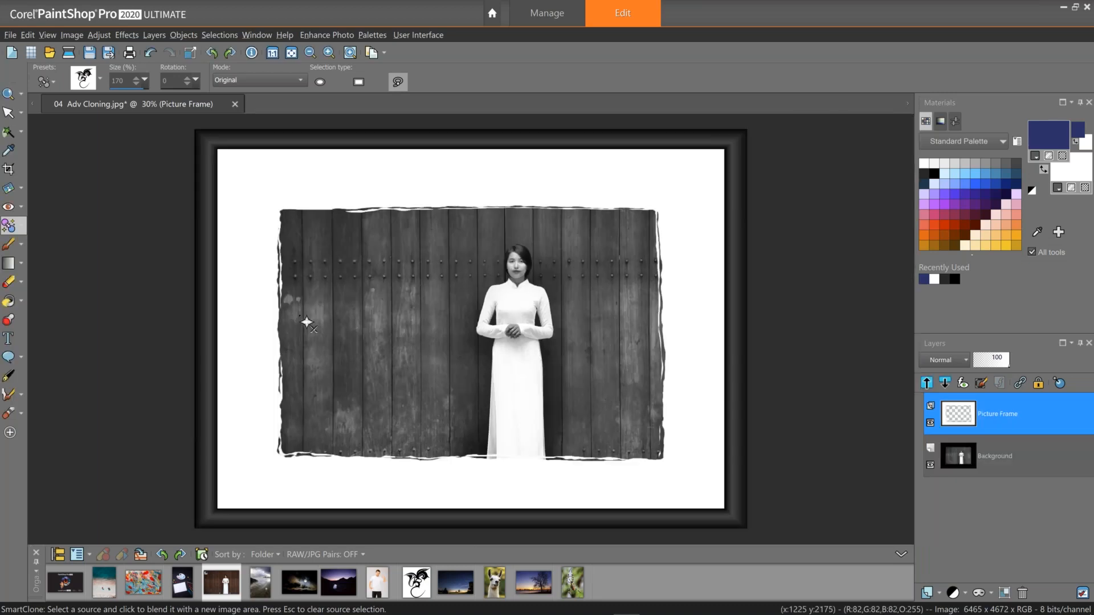
pyautogui.click(235, 112)
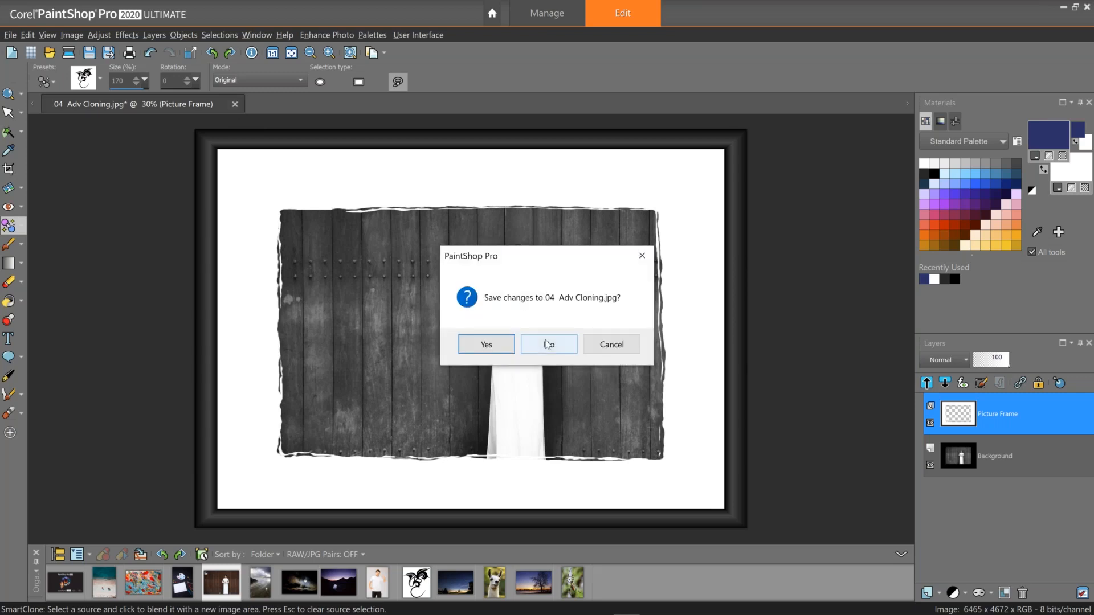
pyautogui.click(546, 344)
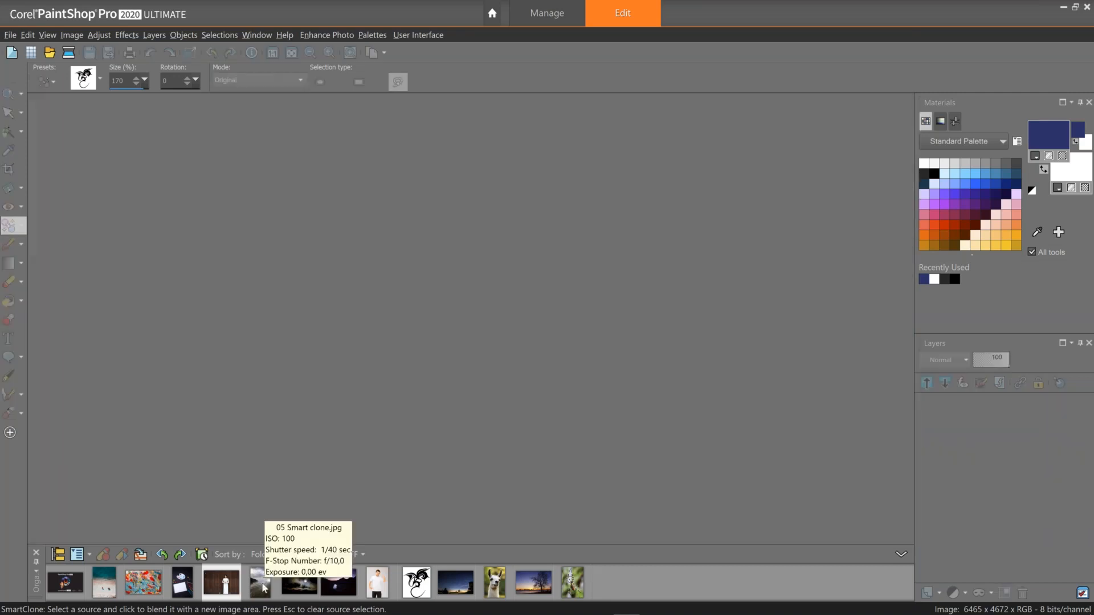
# Open the 05 Smart clone beach photo and remove the dog by SmartCloning it onto an empty patch of sand.
pyautogui.rightClick(263, 589)
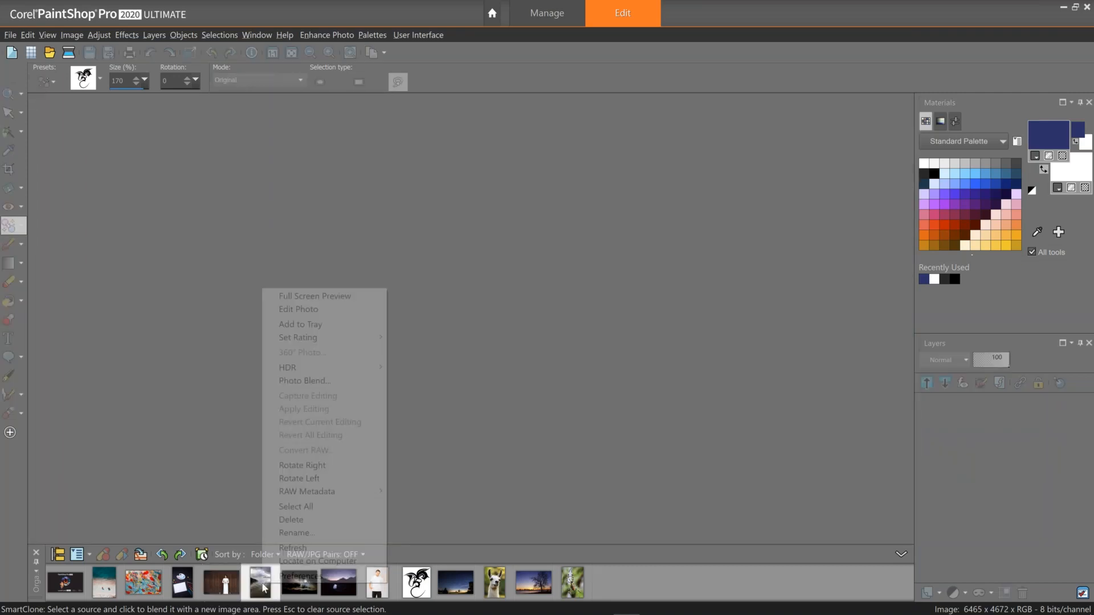
pyautogui.click(332, 311)
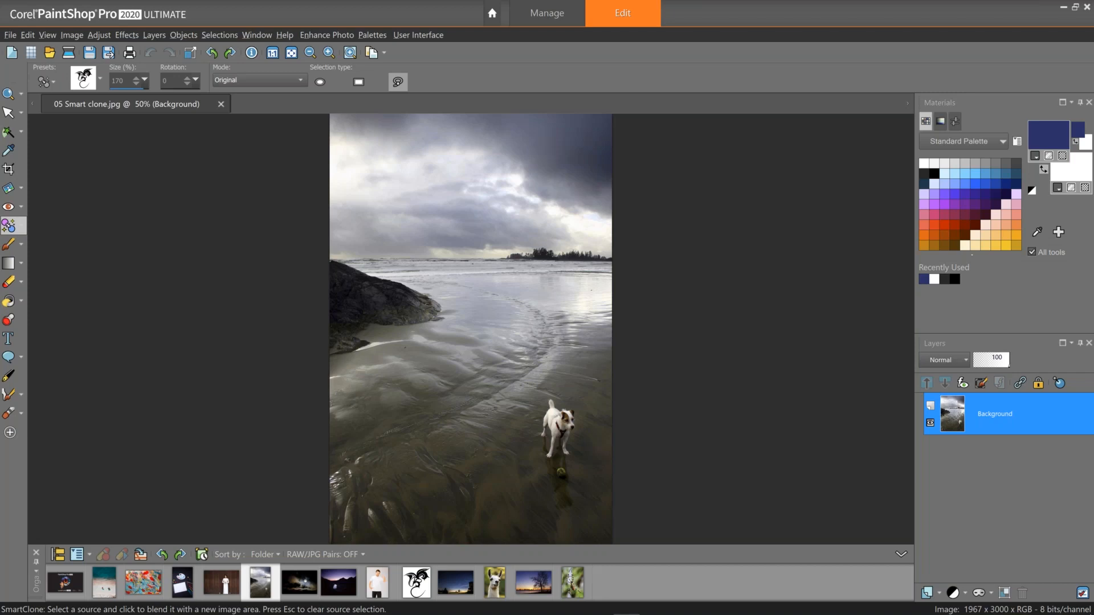
pyautogui.moveTo(563, 520); pyautogui.dragTo(557, 522)
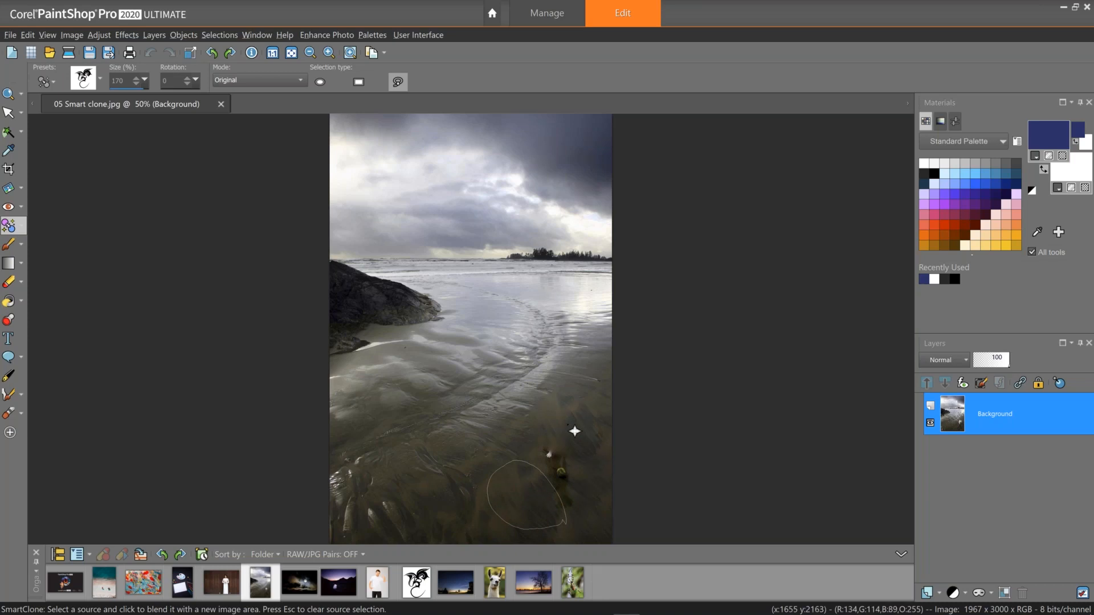
pyautogui.click(574, 431)
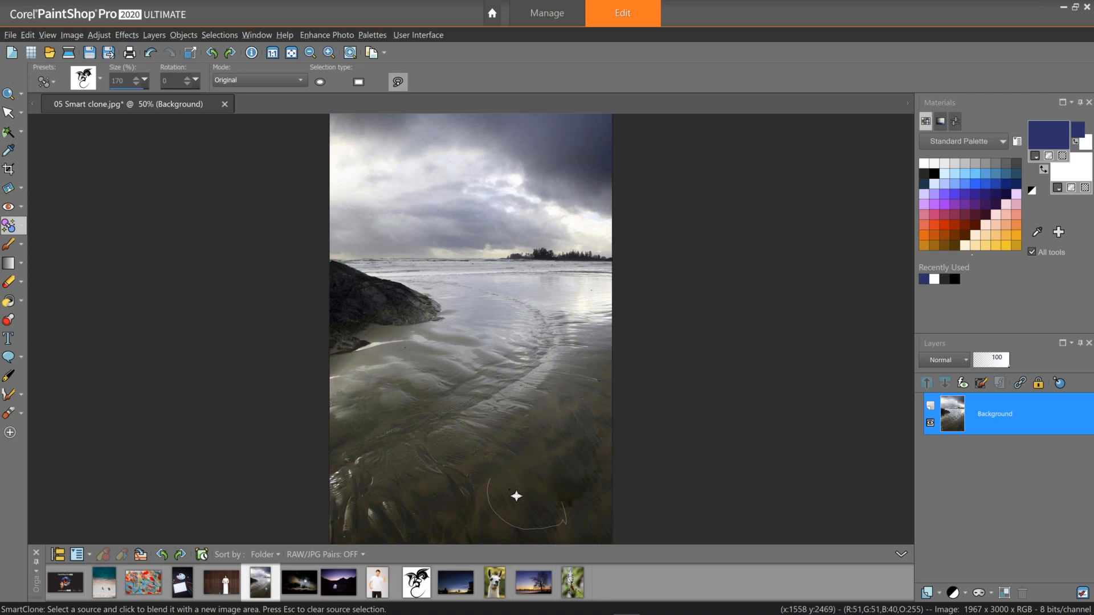
pyautogui.press('Escape')
# Close the beach photo without saving and open the 06a and 06b Smart Clone Preset photos together.
pyautogui.click(224, 104)
pyautogui.click(542, 344)
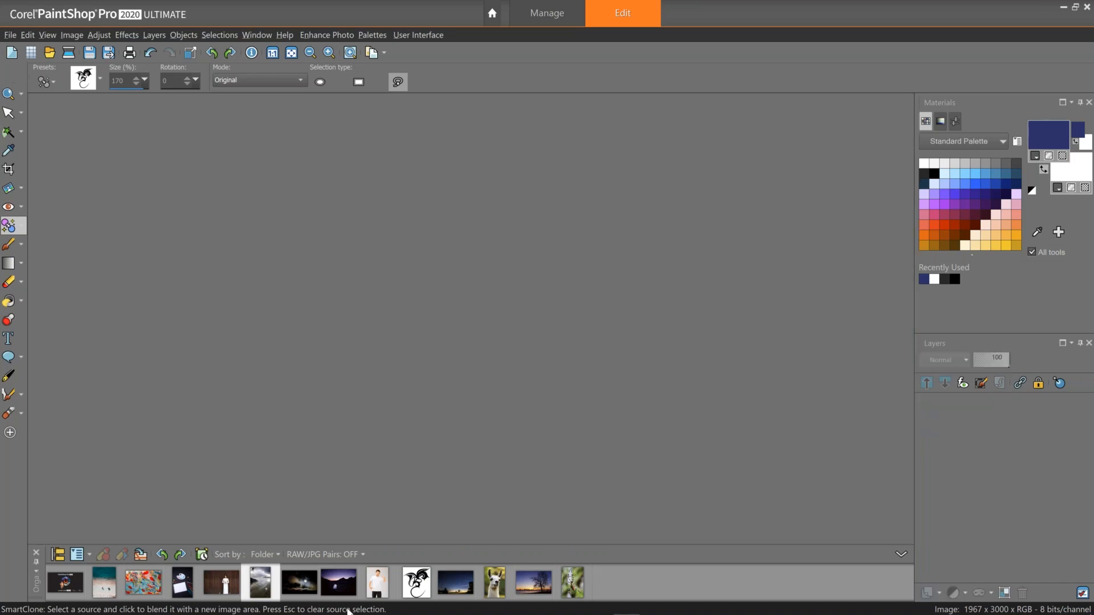
pyautogui.click(306, 585)
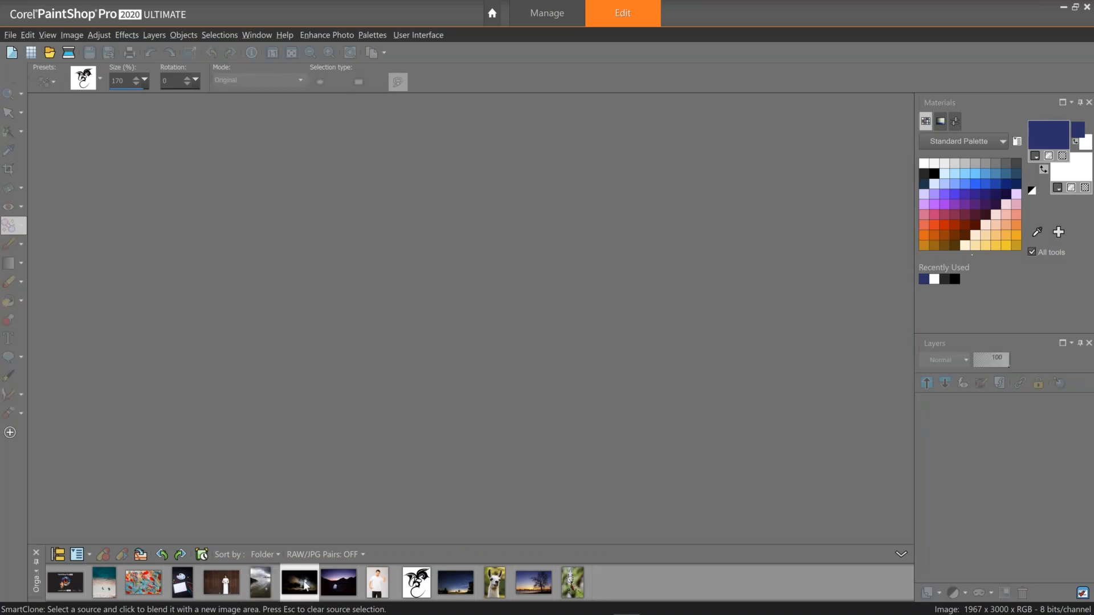
pyautogui.keyDown('ctrl'); pyautogui.click(348, 590); pyautogui.keyUp('ctrl')
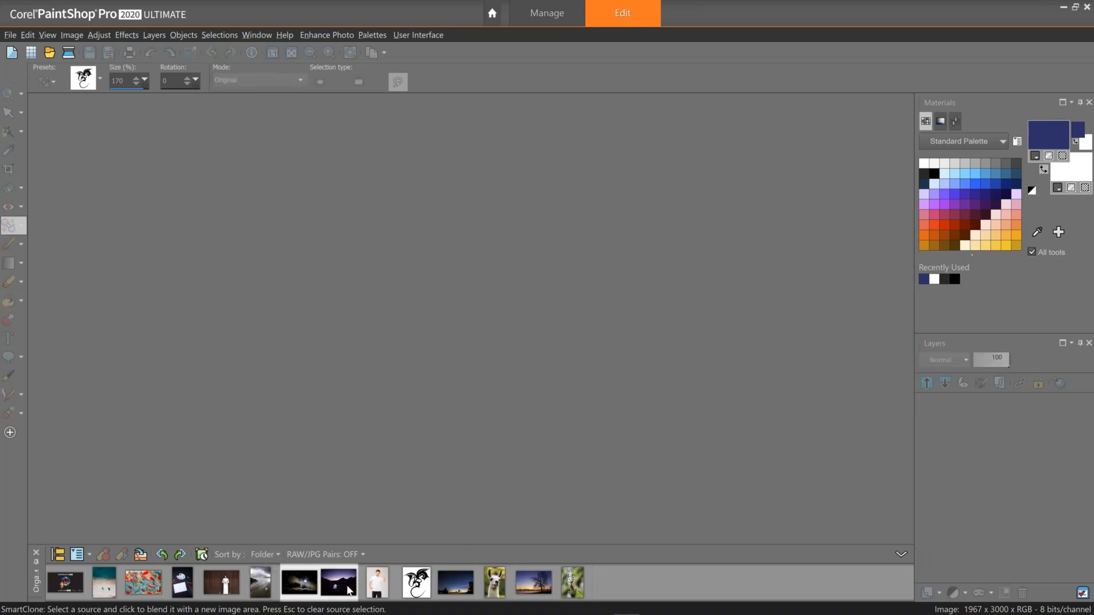
pyautogui.rightClick(350, 591)
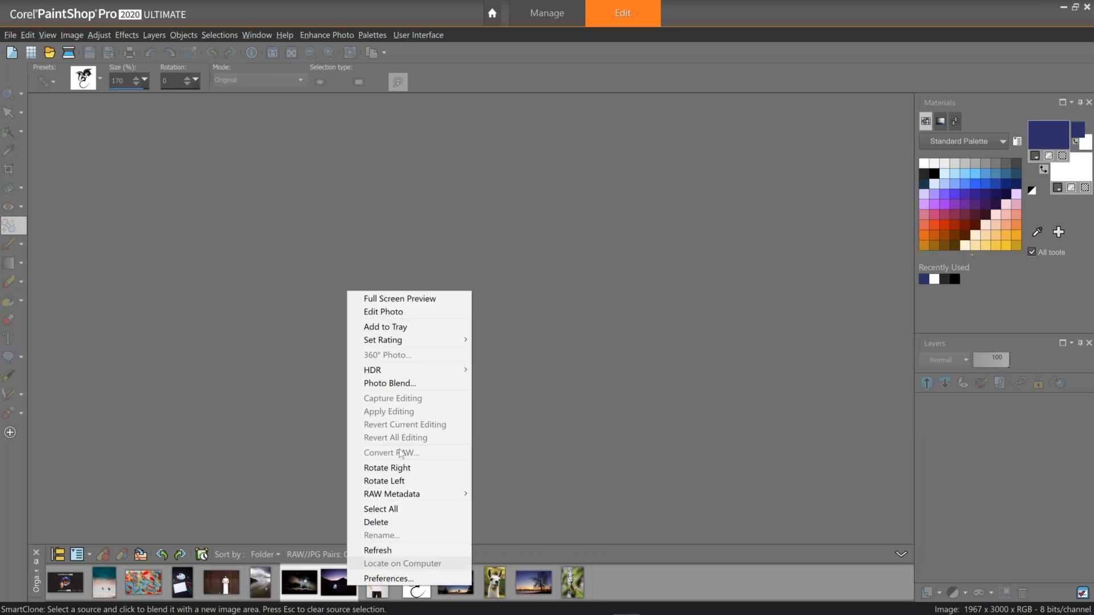
pyautogui.click(387, 312)
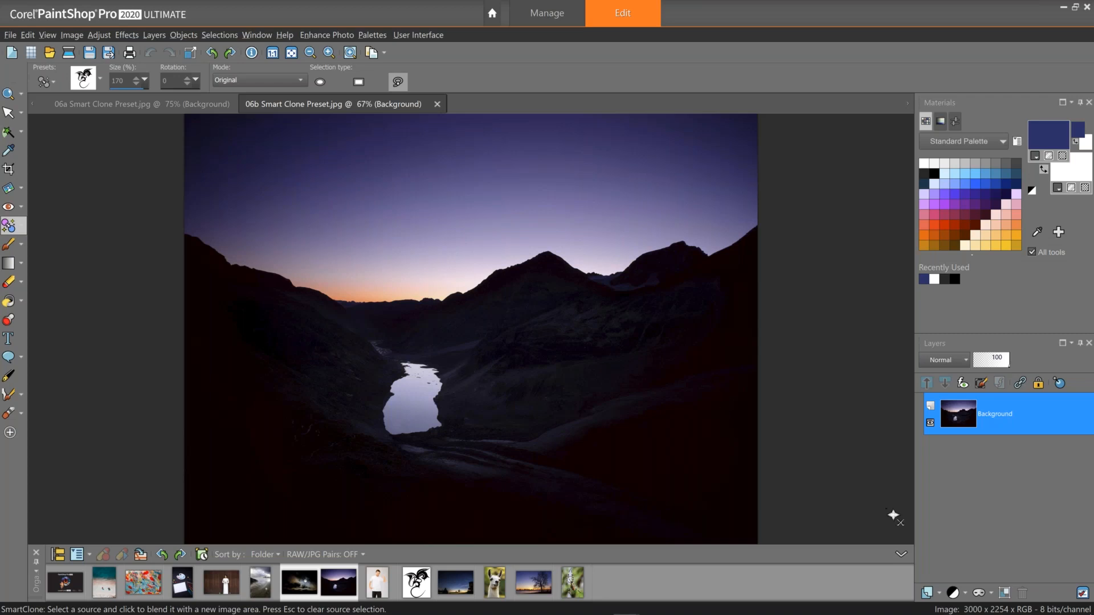
# Add a Curves adjustment layer to the mountain photo, moving the curve point to input 166 and output 77.
pyautogui.click(962, 595)
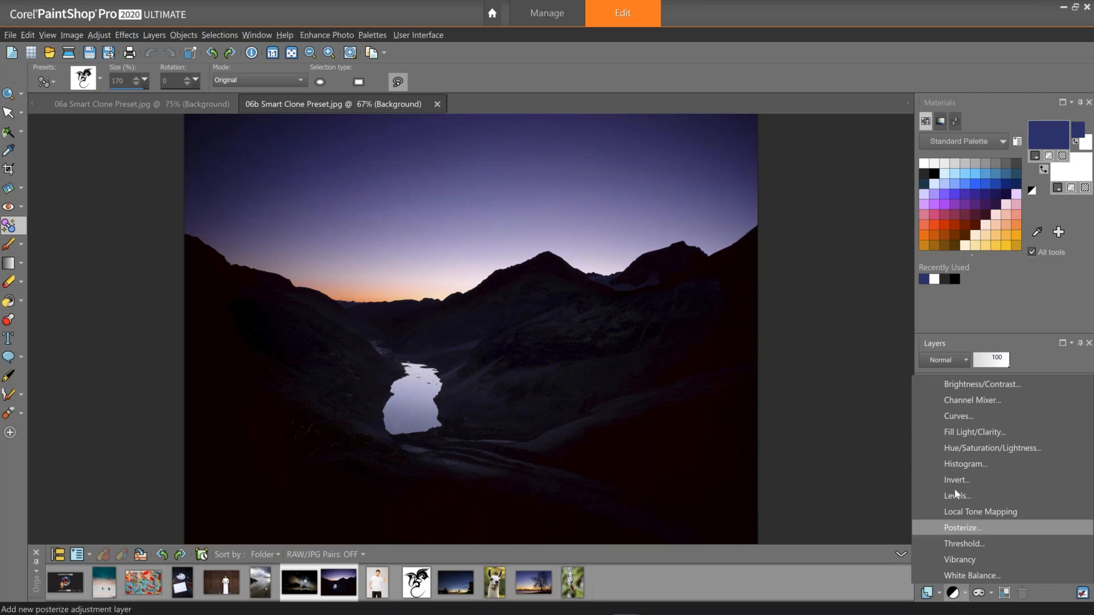
pyautogui.click(959, 419)
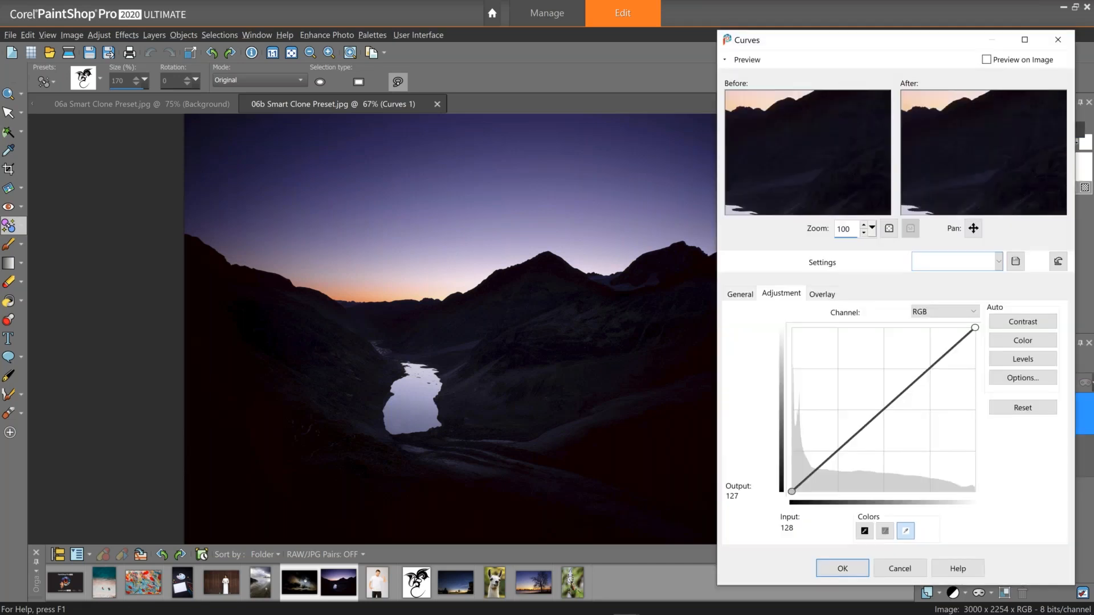
pyautogui.moveTo(885, 409); pyautogui.dragTo(905, 433)
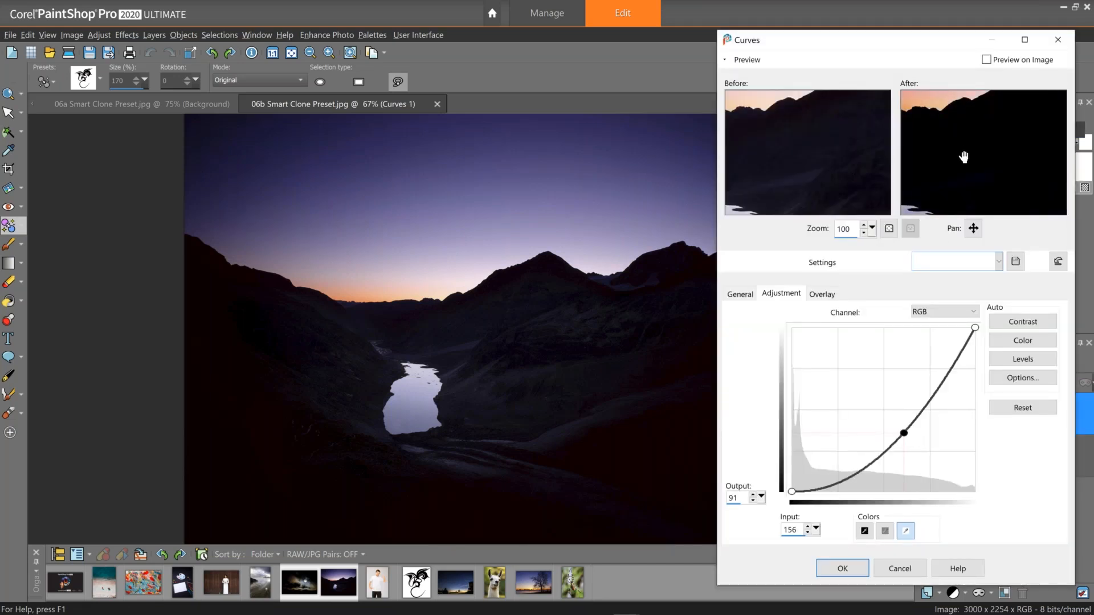
pyautogui.moveTo(957, 182); pyautogui.dragTo(1020, 133)
pyautogui.moveTo(906, 437); pyautogui.dragTo(911, 442)
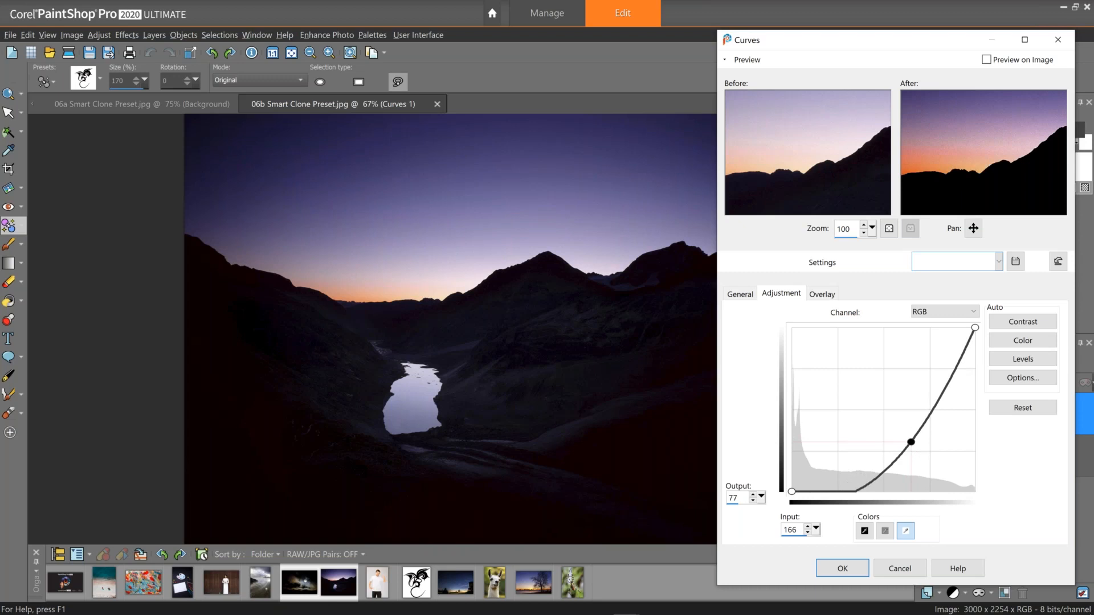
pyautogui.click(843, 568)
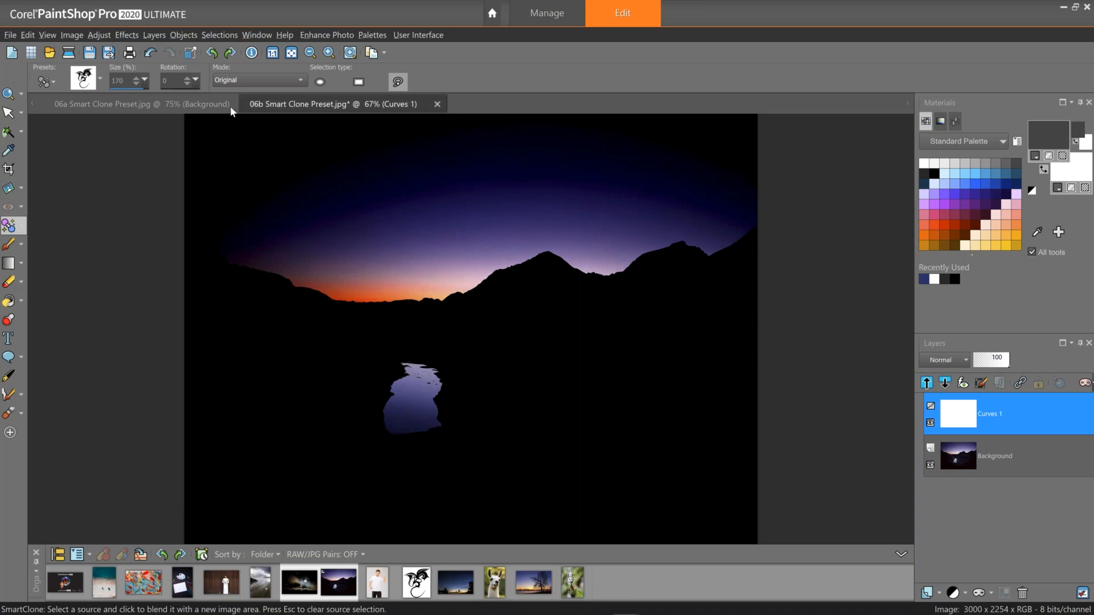
# In the 06a night-sky photo, select the moon with an elliptical SmartClone selection.
pyautogui.click(197, 107)
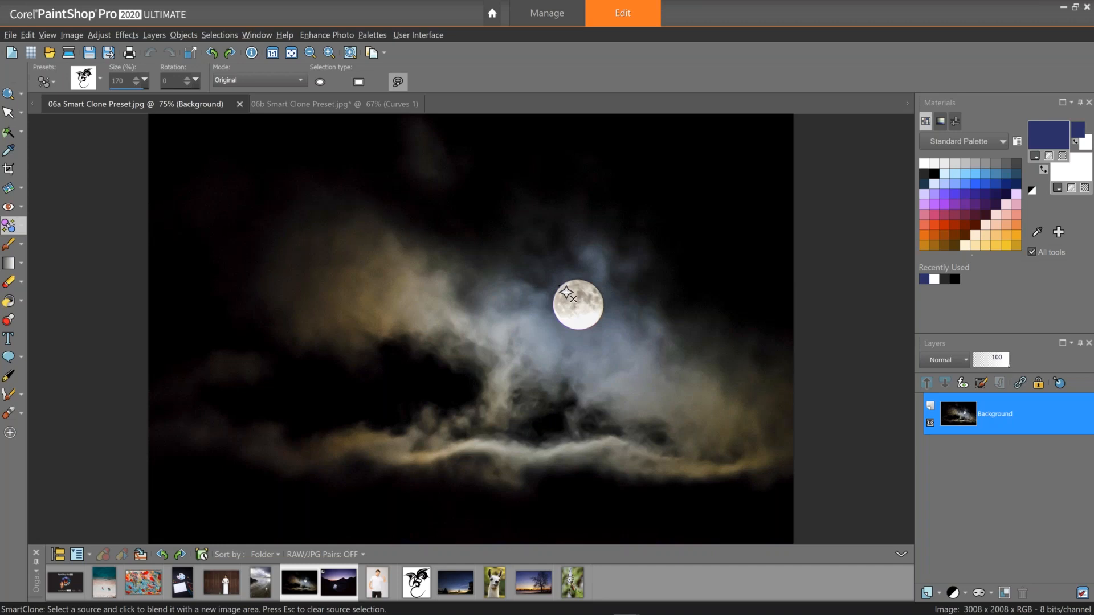
pyautogui.moveTo(563, 290); pyautogui.dragTo(594, 314)
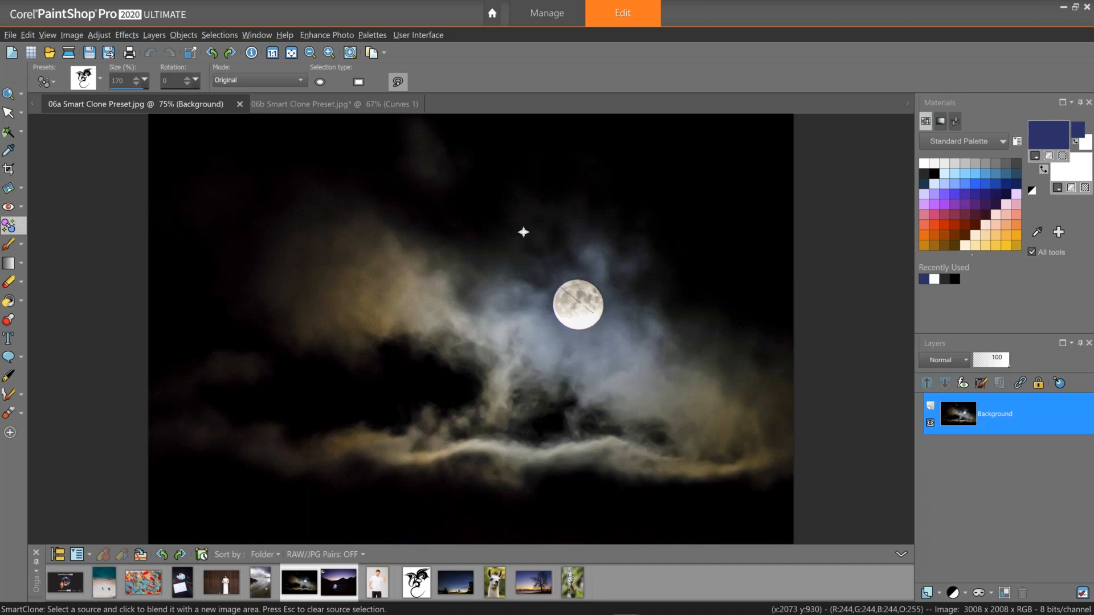
pyautogui.press('Escape')
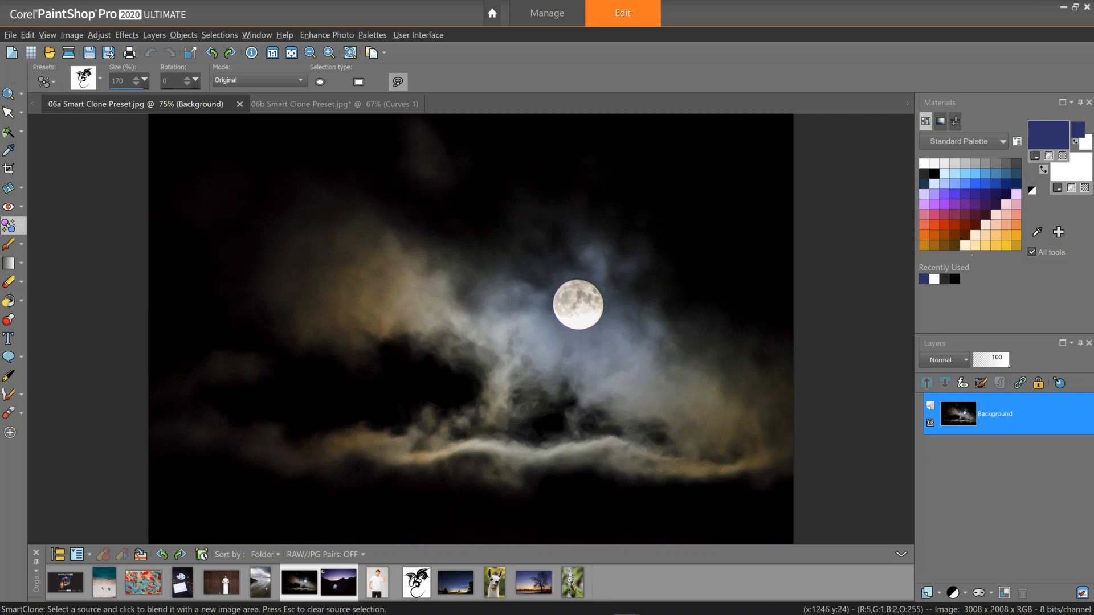
pyautogui.click(320, 81)
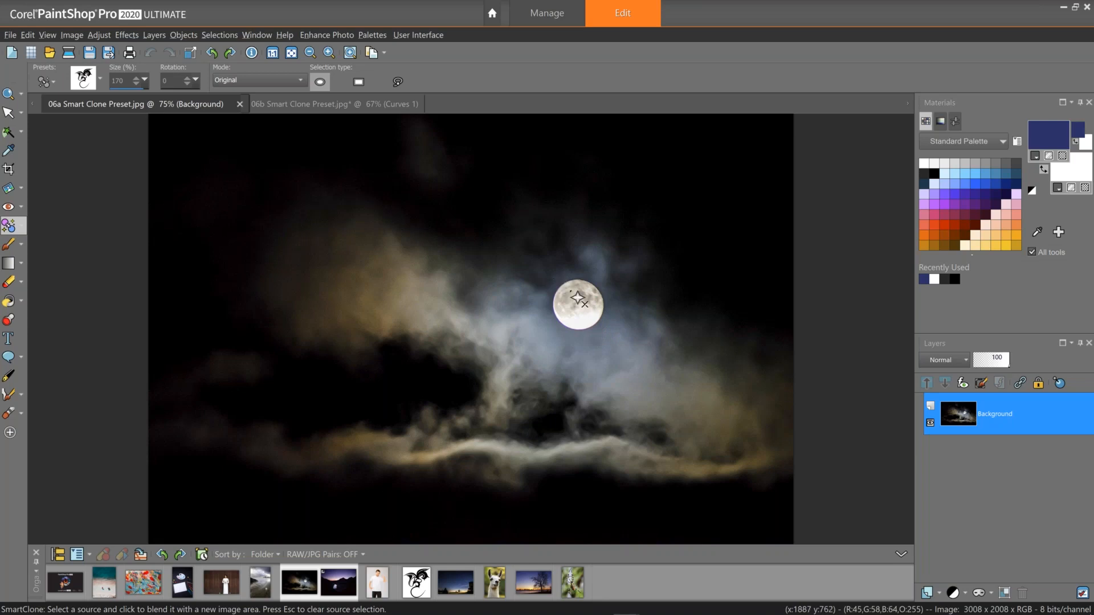
pyautogui.moveTo(578, 298); pyautogui.dragTo(604, 326)
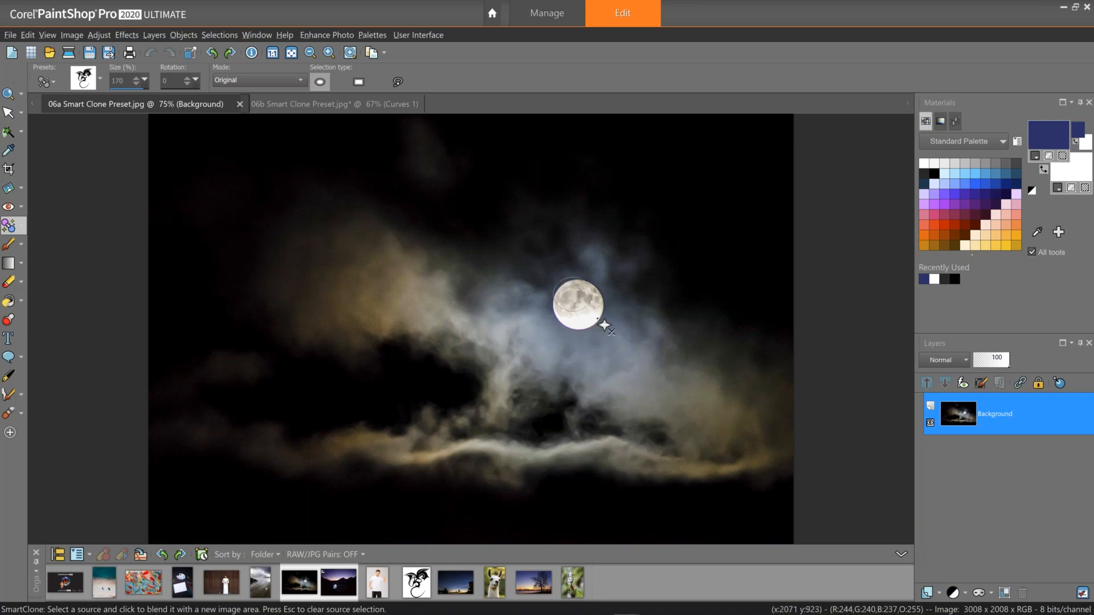
pyautogui.click(608, 333)
pyautogui.moveTo(644, 266)
pyautogui.mouseDown()
pyautogui.moveTo(555, 254)
pyautogui.moveTo(497, 283)
pyautogui.mouseUp()
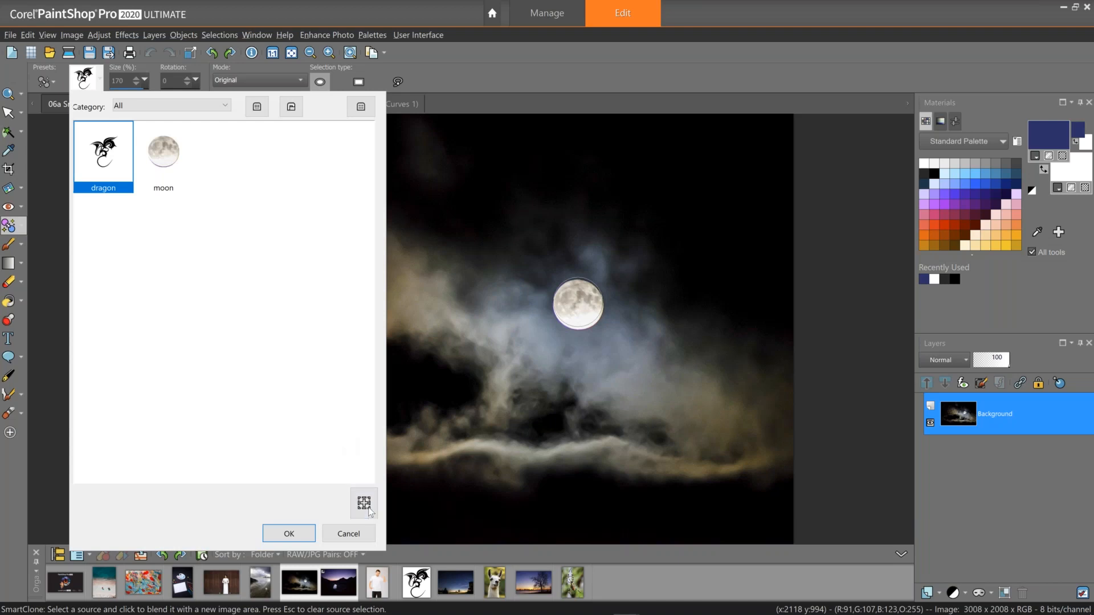
# Save the moon selection as a new SmartClone preset named moon2.
pyautogui.click(369, 511)
pyautogui.write('moon2')
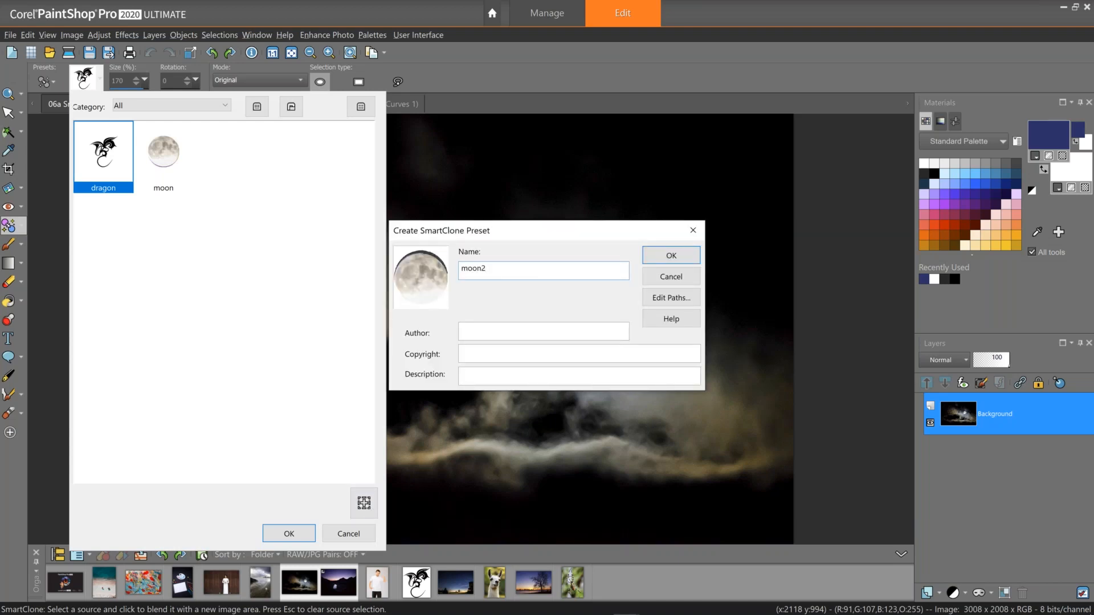
pyautogui.click(680, 257)
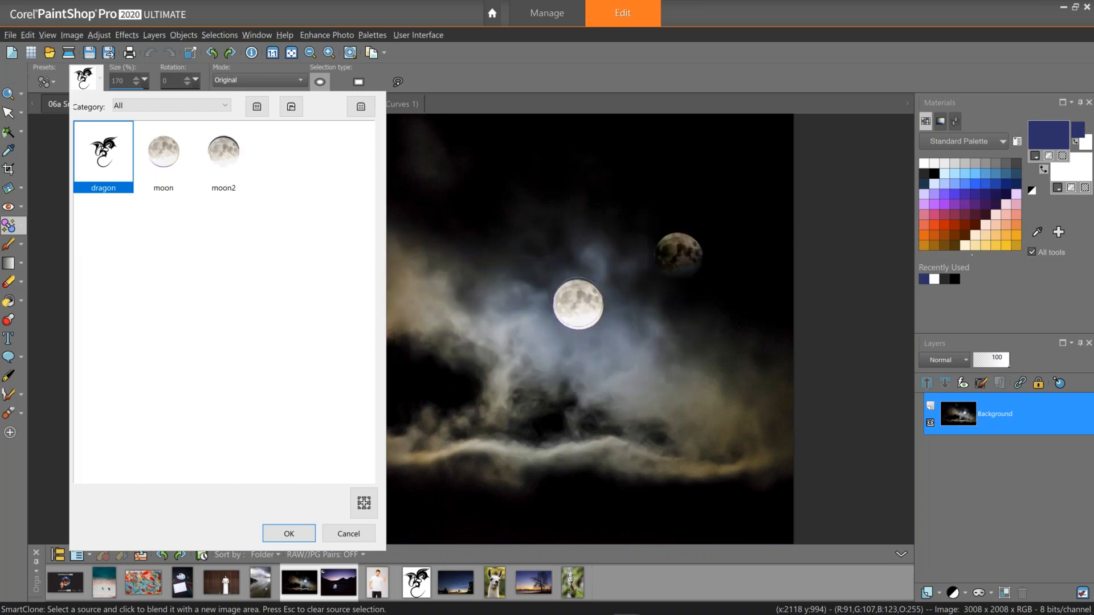
pyautogui.click(303, 532)
pyautogui.click(306, 508)
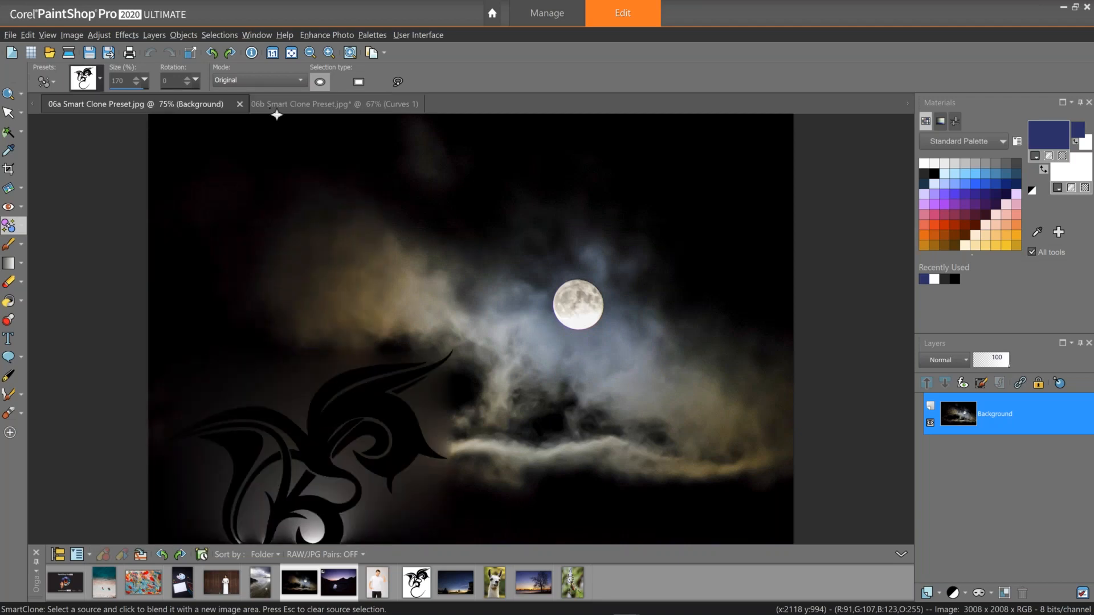
# In the 06b mountain photo, choose the moon2 preset and stamp the moon into the upper-left sky on the Background layer.
pyautogui.click(278, 103)
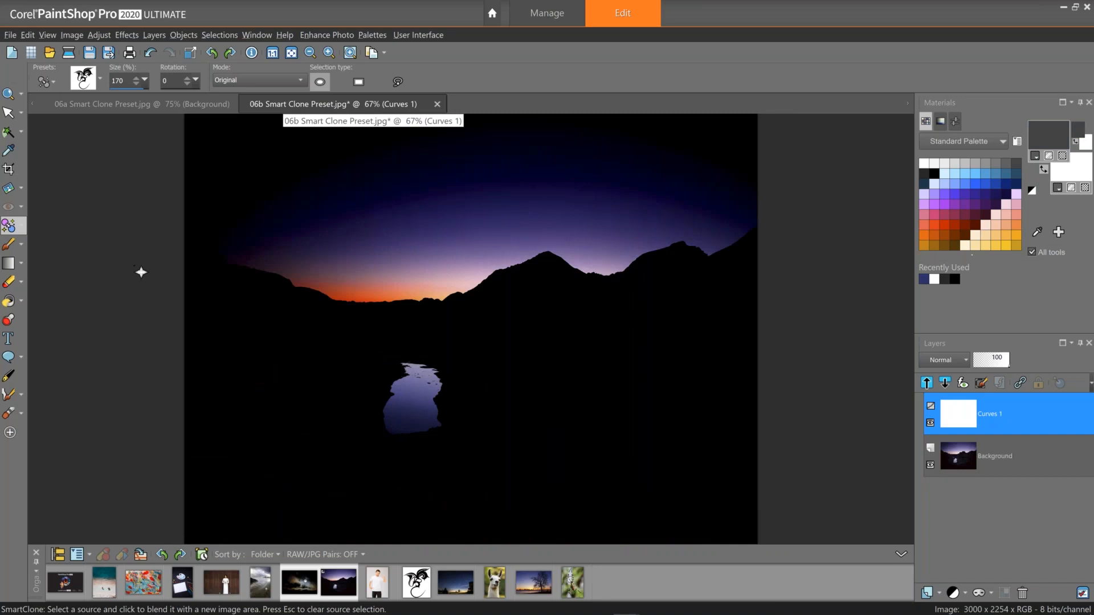
pyautogui.click(100, 74)
pyautogui.click(217, 155)
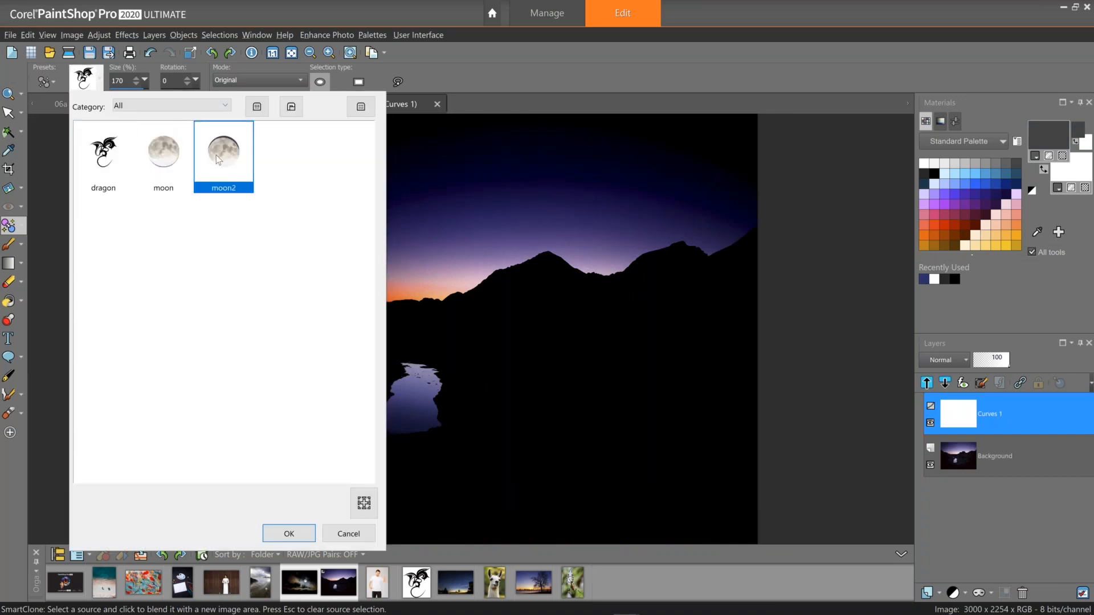
pyautogui.click(292, 534)
pyautogui.click(319, 214)
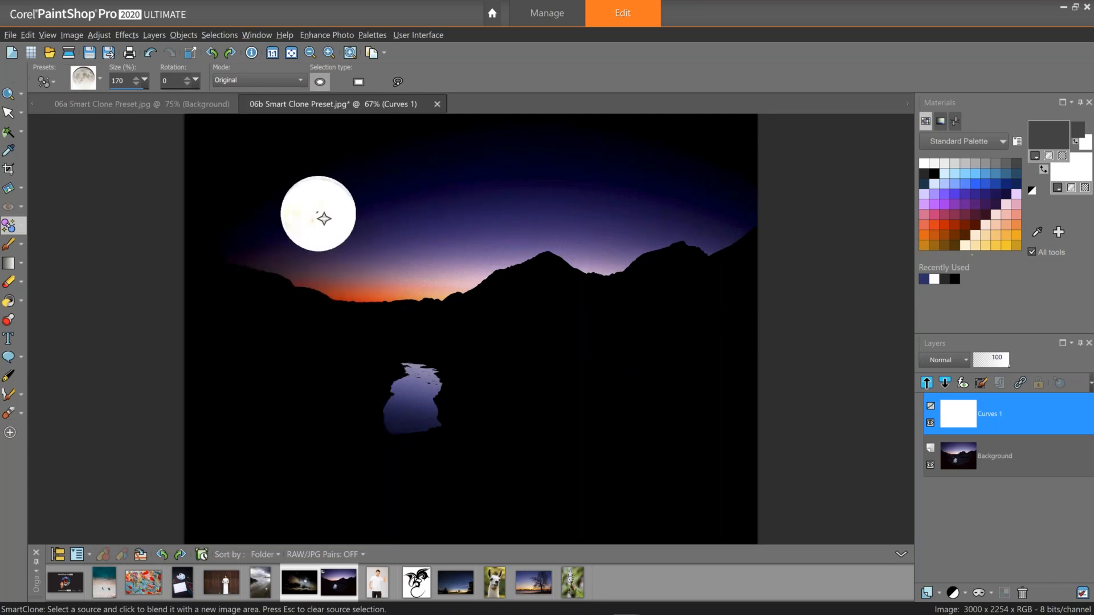
pyautogui.click(996, 457)
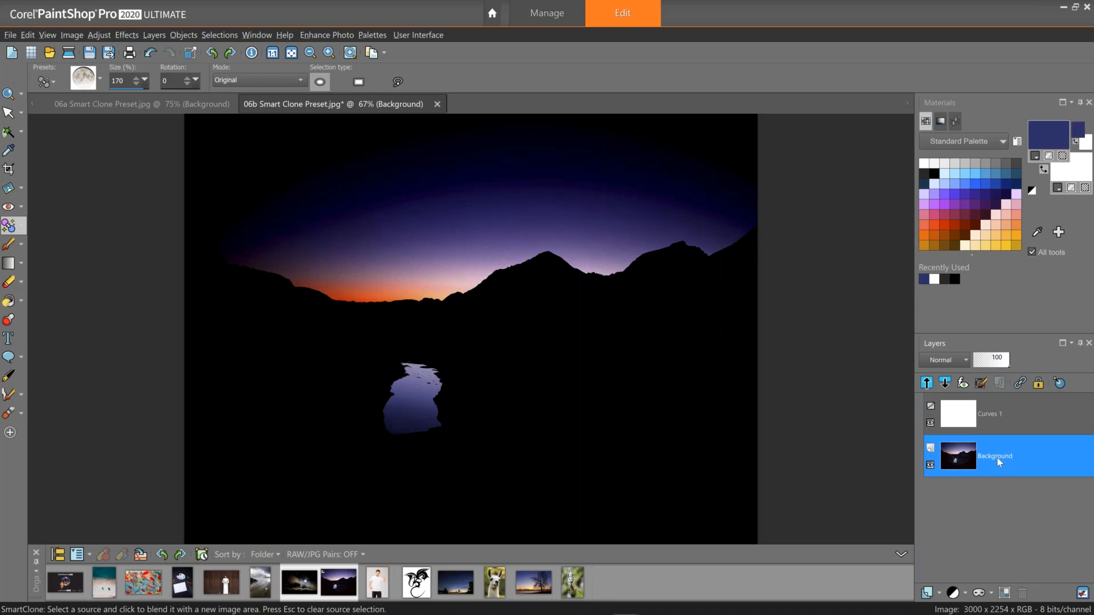
pyautogui.click(312, 183)
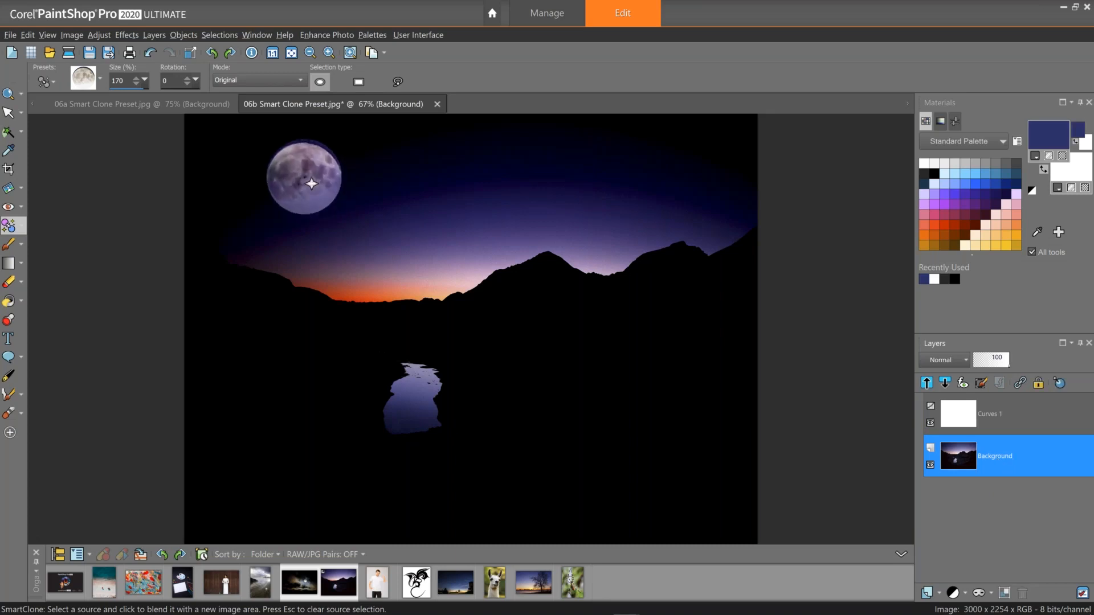
# Set the SmartClone size to 200 and stamp a larger moon in the upper-left sky.
pyautogui.moveTo(146, 77); pyautogui.dragTo(145, 92)
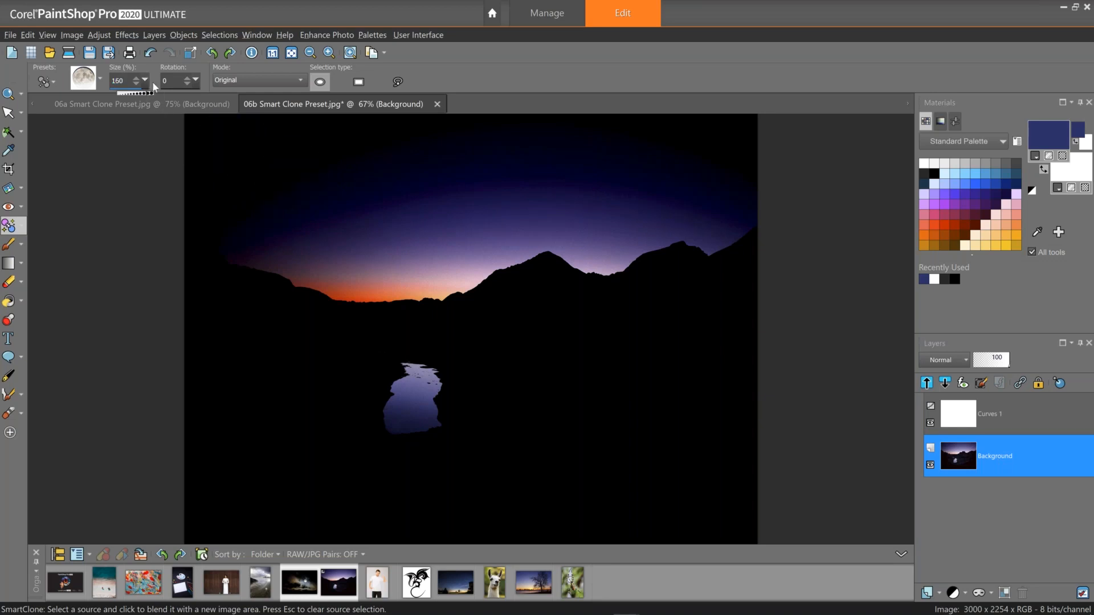
pyautogui.moveTo(167, 104); pyautogui.dragTo(170, 103)
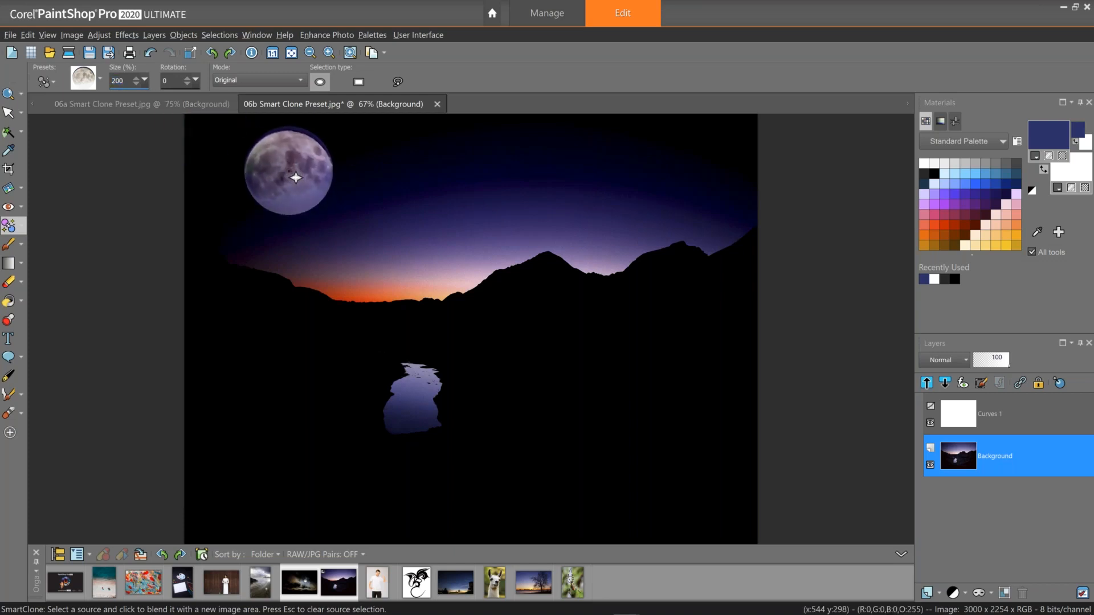
pyautogui.click(296, 178)
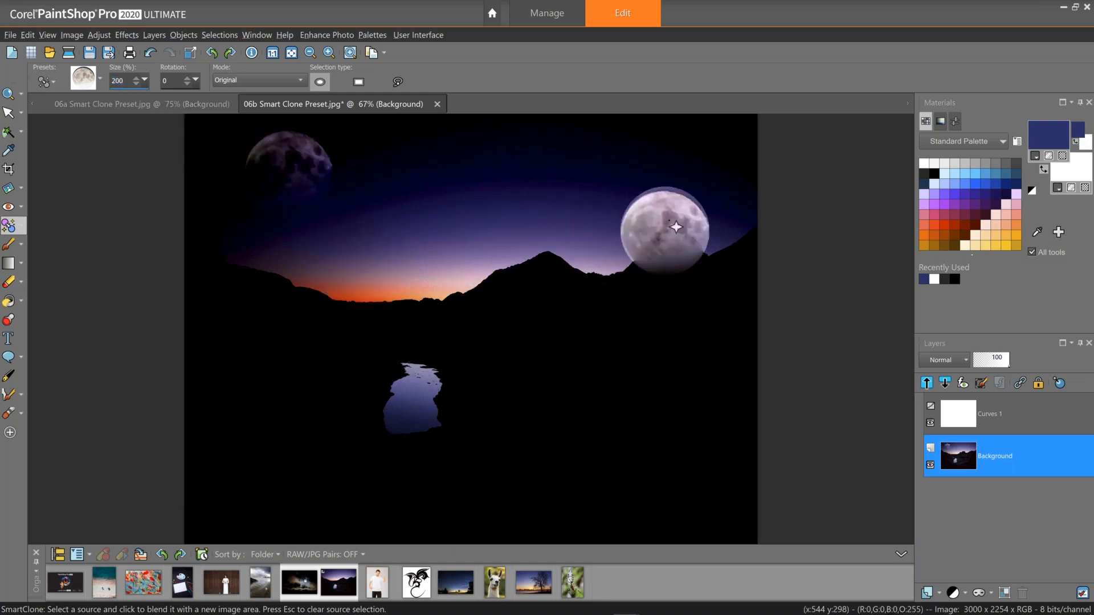
# Switch the SmartClone mode to Blend and stamp another moon in the upper-right sky.
pyautogui.click(292, 81)
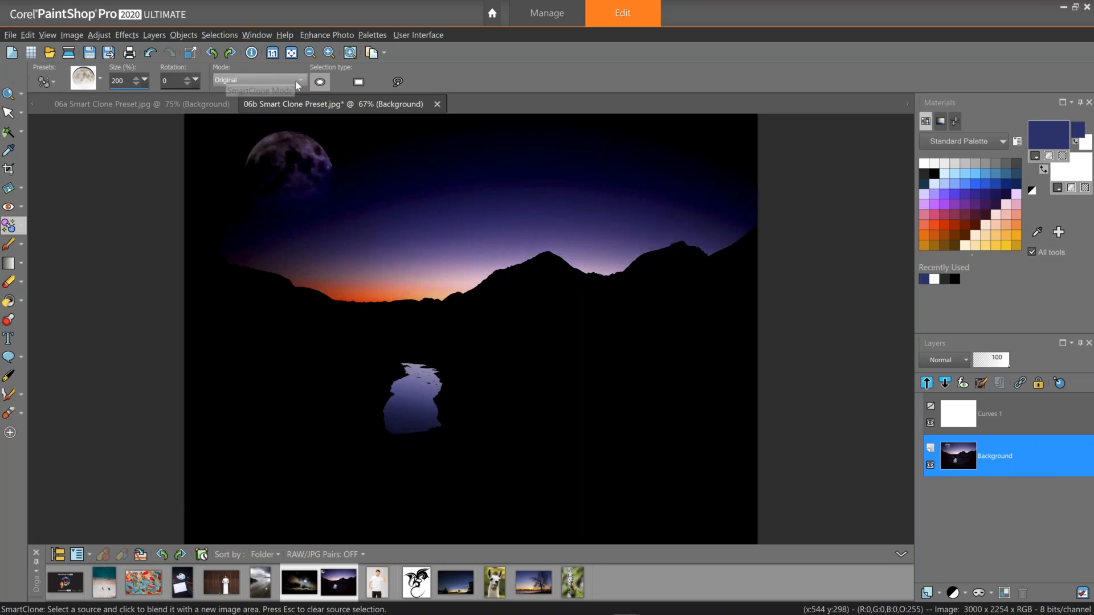
pyautogui.click(291, 92)
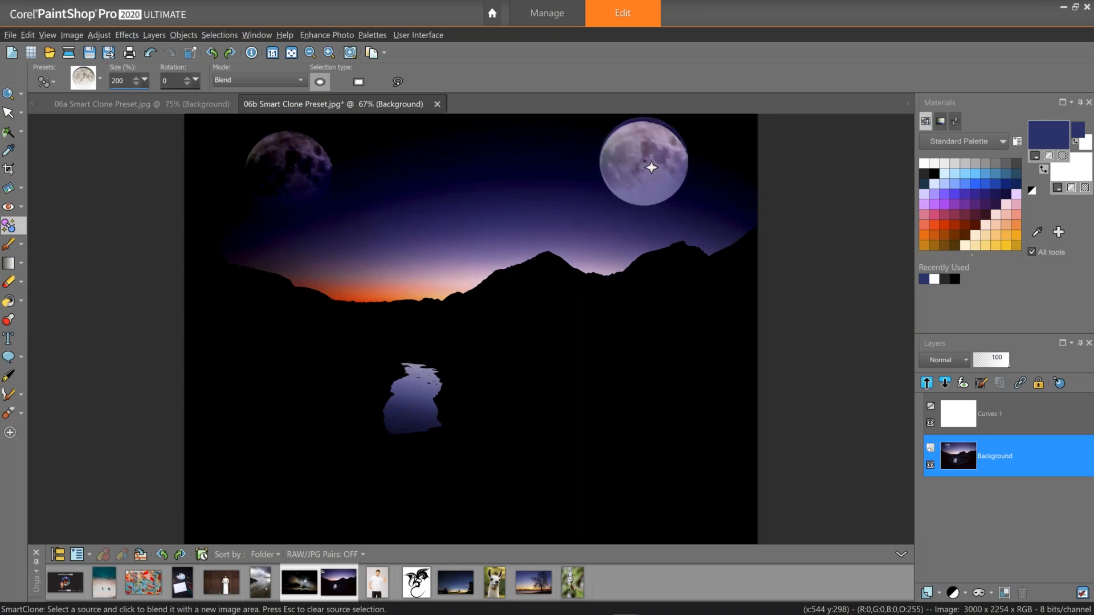
pyautogui.click(652, 167)
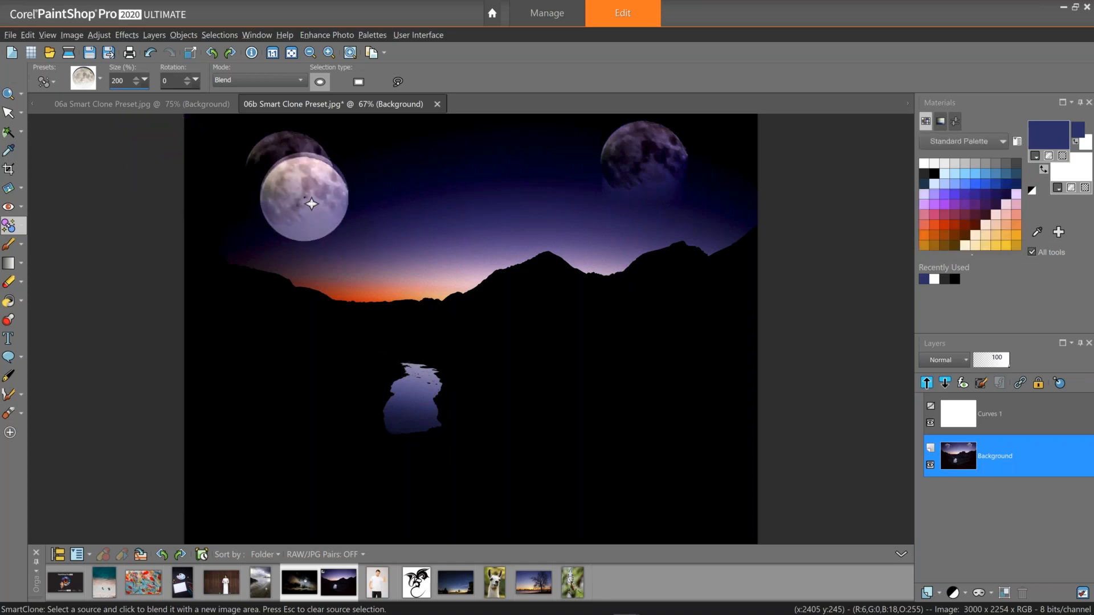
# Undo the last moon stamps, set the SmartClone size to 58 and stamp a small moon in the upper-right sky.
pyautogui.hotkey('ctrl', 'z')
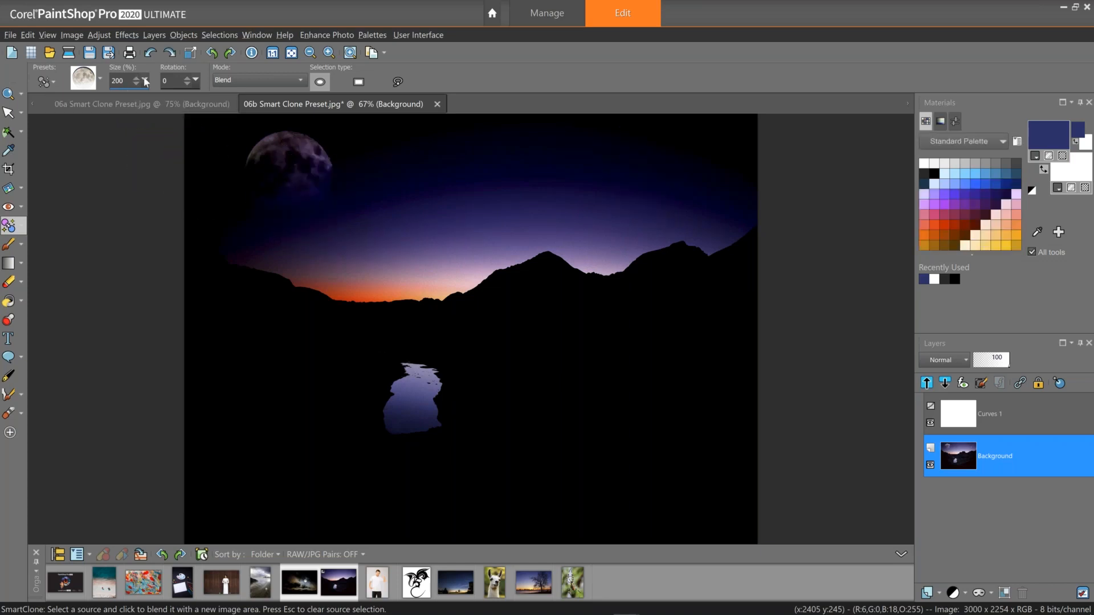
pyautogui.moveTo(145, 80); pyautogui.dragTo(119, 98)
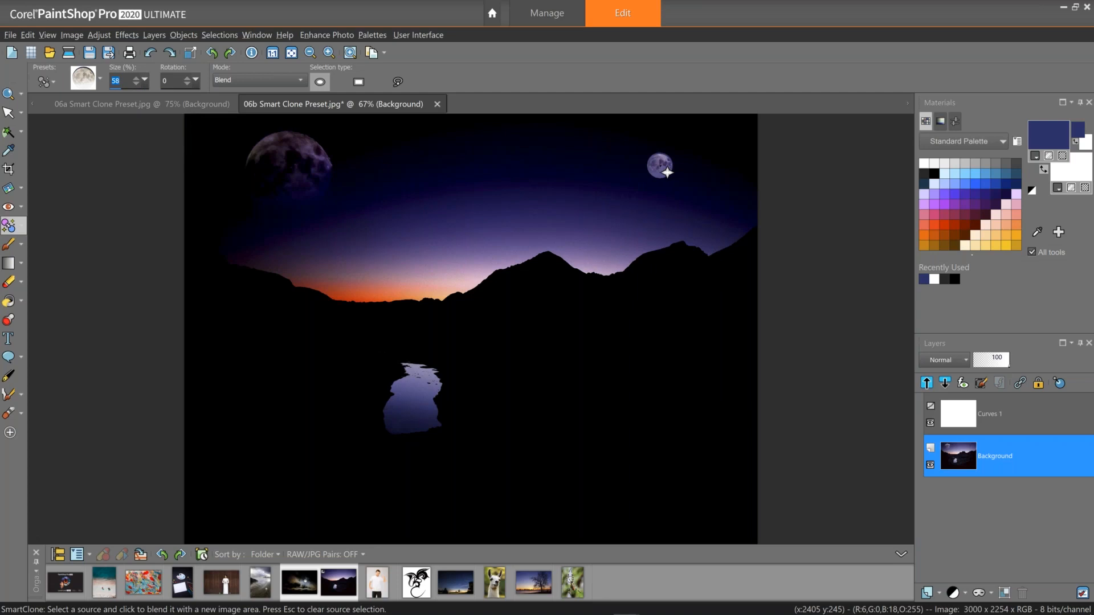
pyautogui.click(664, 172)
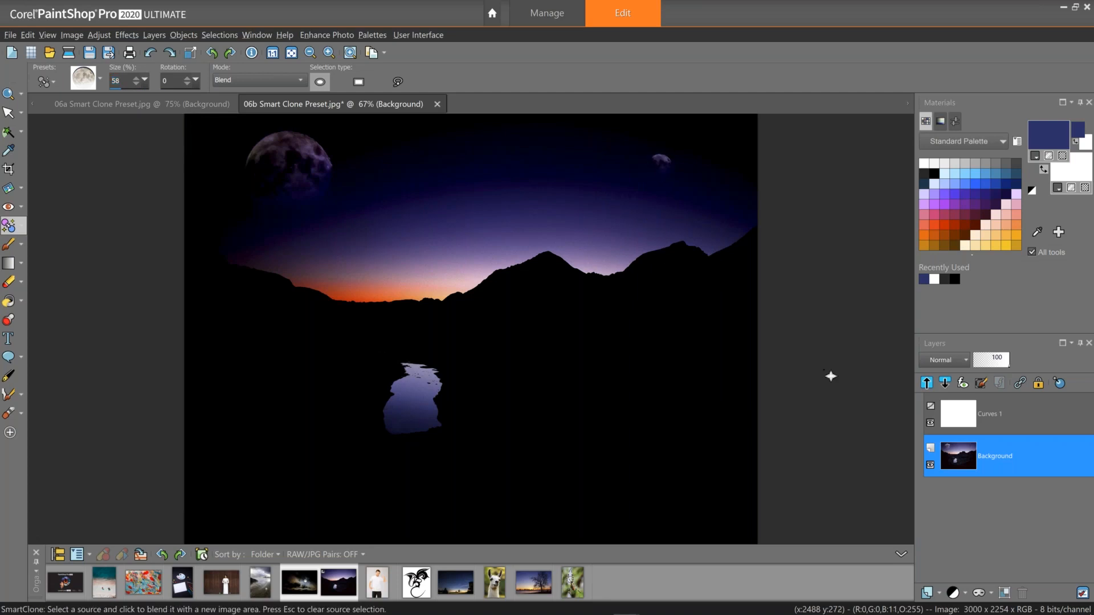
# Toggle the Curves 1 layer off and on to compare, then close the 06b photo without saving.
pyautogui.click(930, 423)
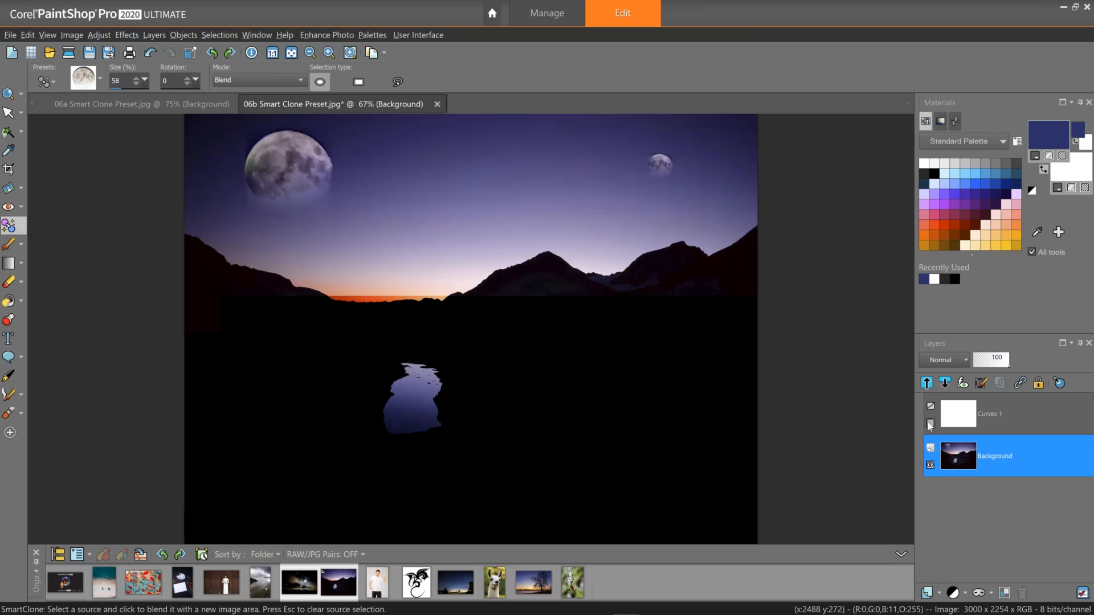
pyautogui.click(930, 424)
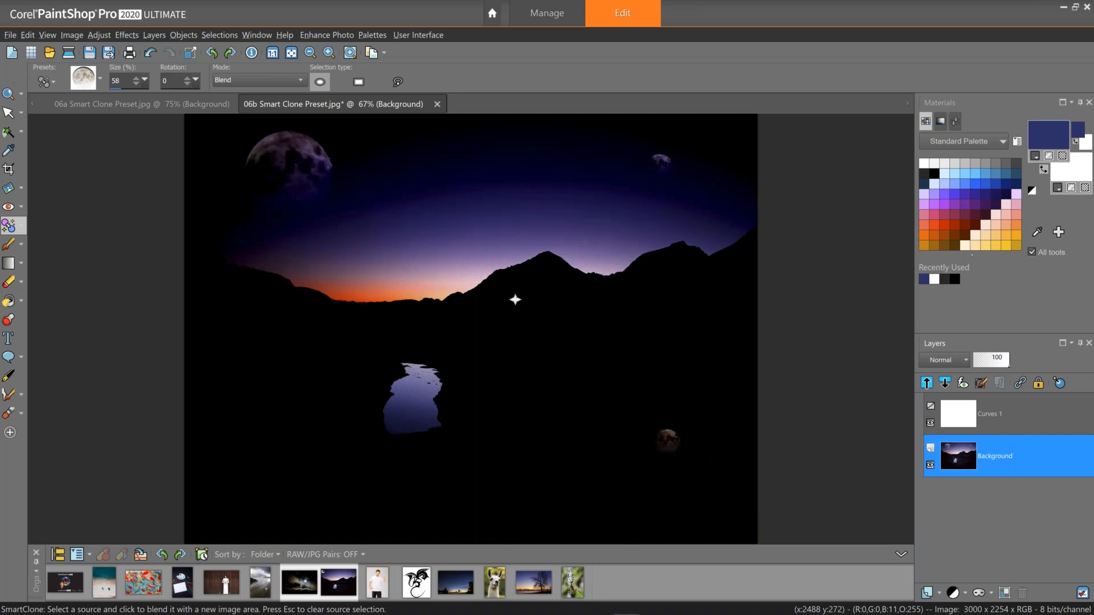
pyautogui.click(436, 105)
pyautogui.click(561, 349)
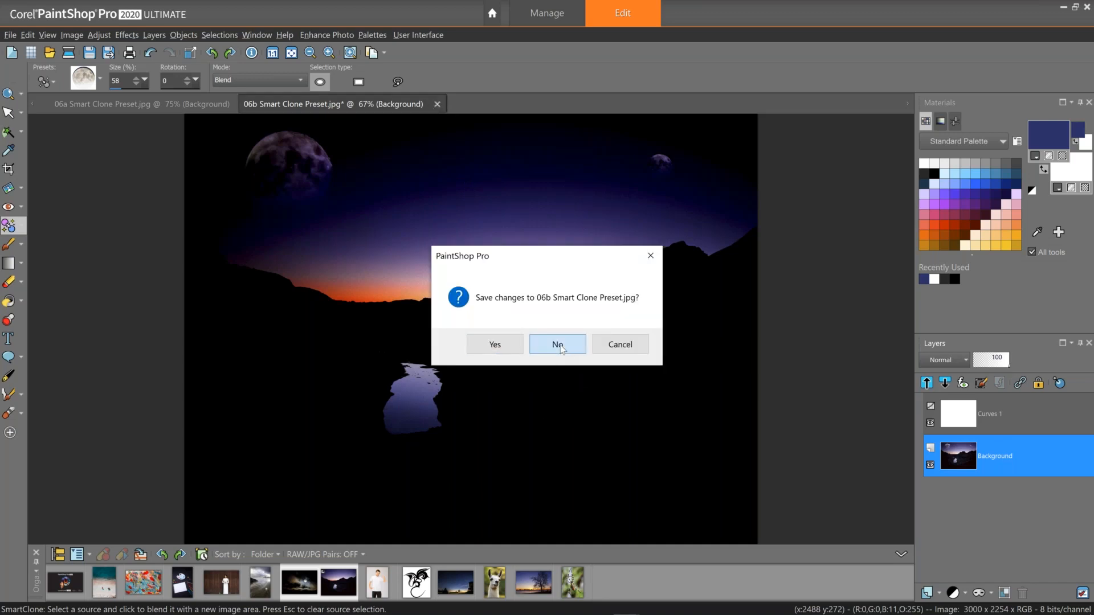
pyautogui.click(560, 345)
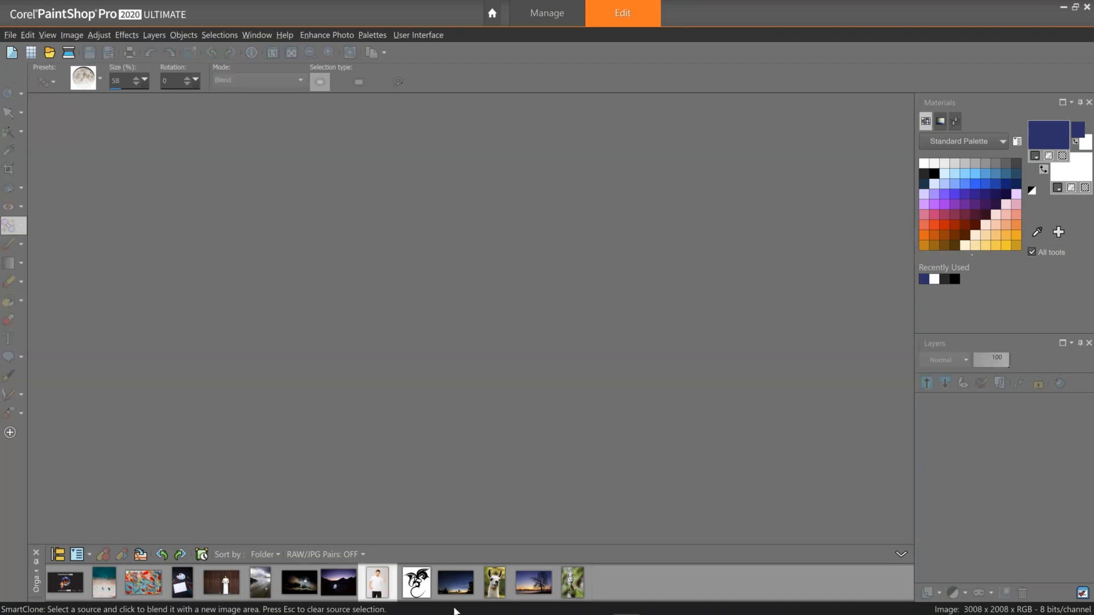
# Open the 07 Smart Clone photo and the 07a Smart Clone dragon image from the filmstrip for editing.
pyautogui.keyDown('ctrl'); pyautogui.click(418, 590); pyautogui.keyUp('ctrl')
pyautogui.rightClick(387, 589)
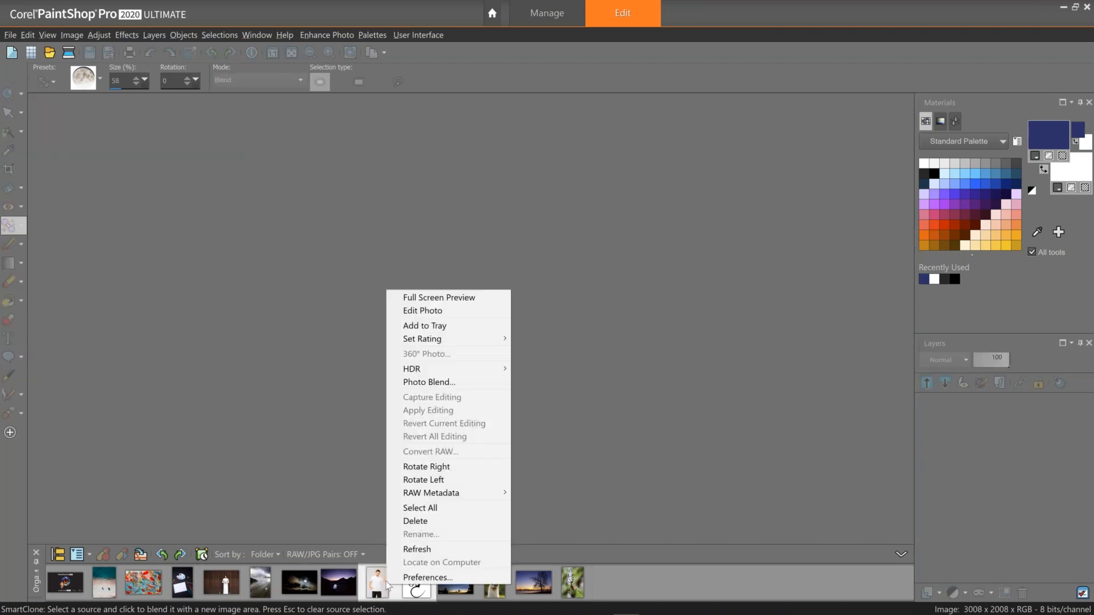
pyautogui.click(425, 311)
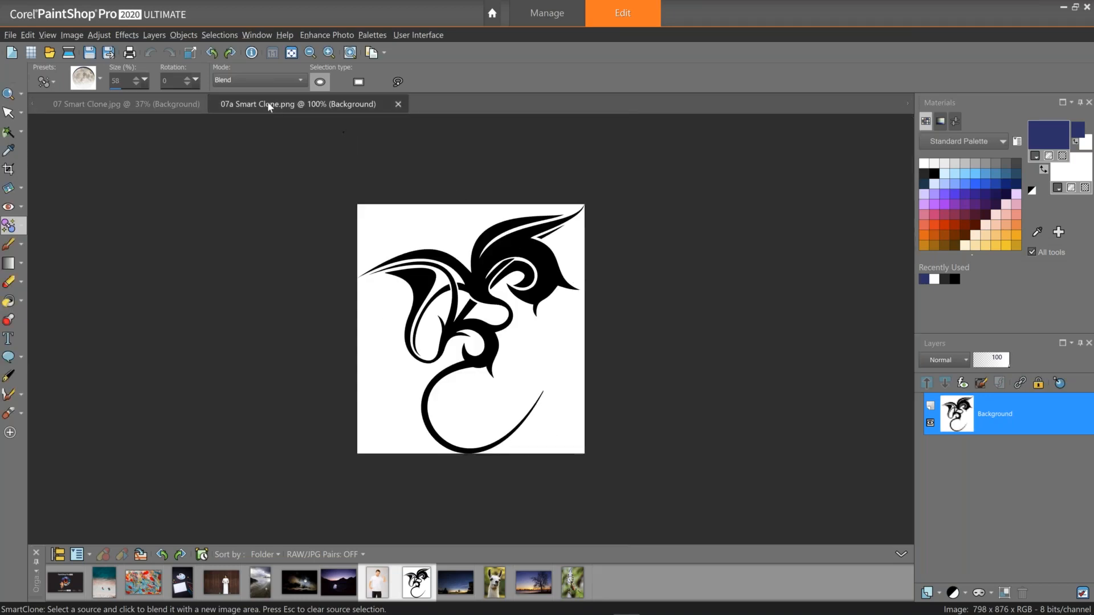
pyautogui.click(162, 108)
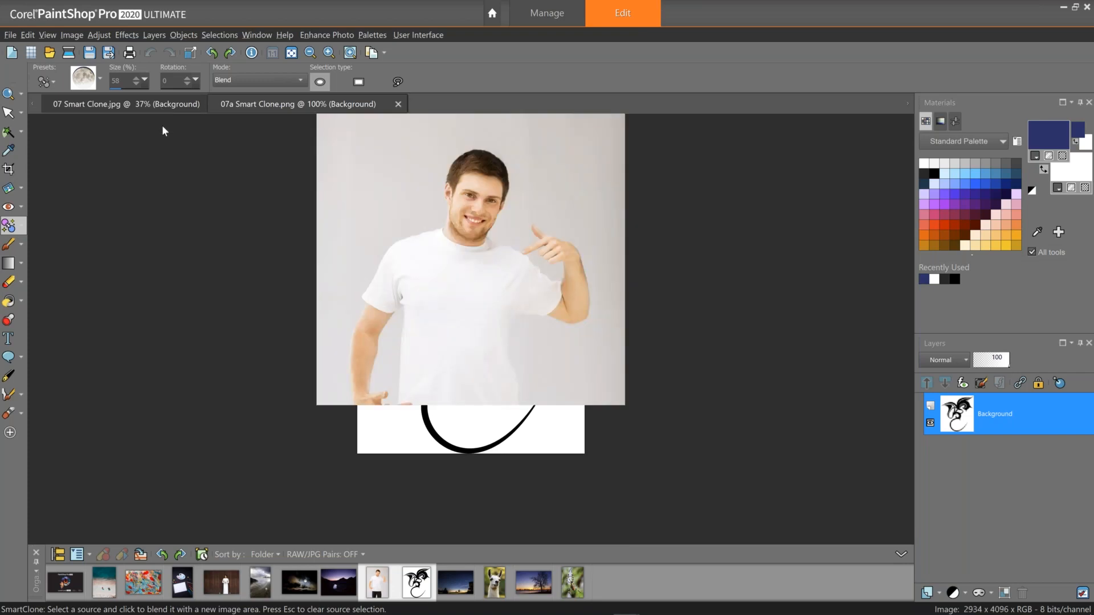
pyautogui.click(291, 102)
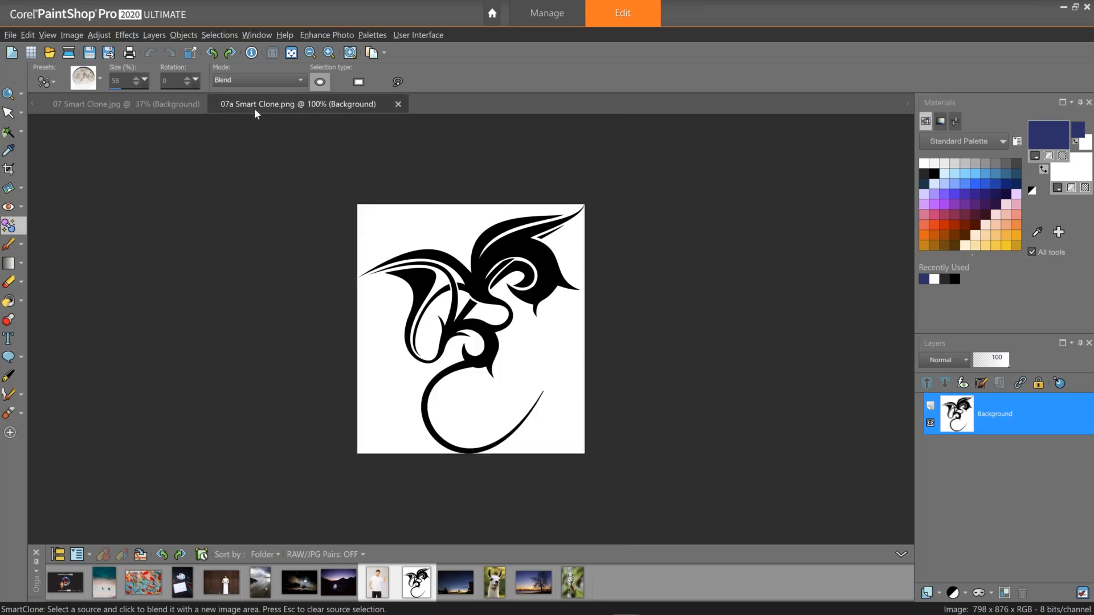
# Select the whole dragon with a rectangular selection and create a SmartClone image from it.
pyautogui.click(361, 83)
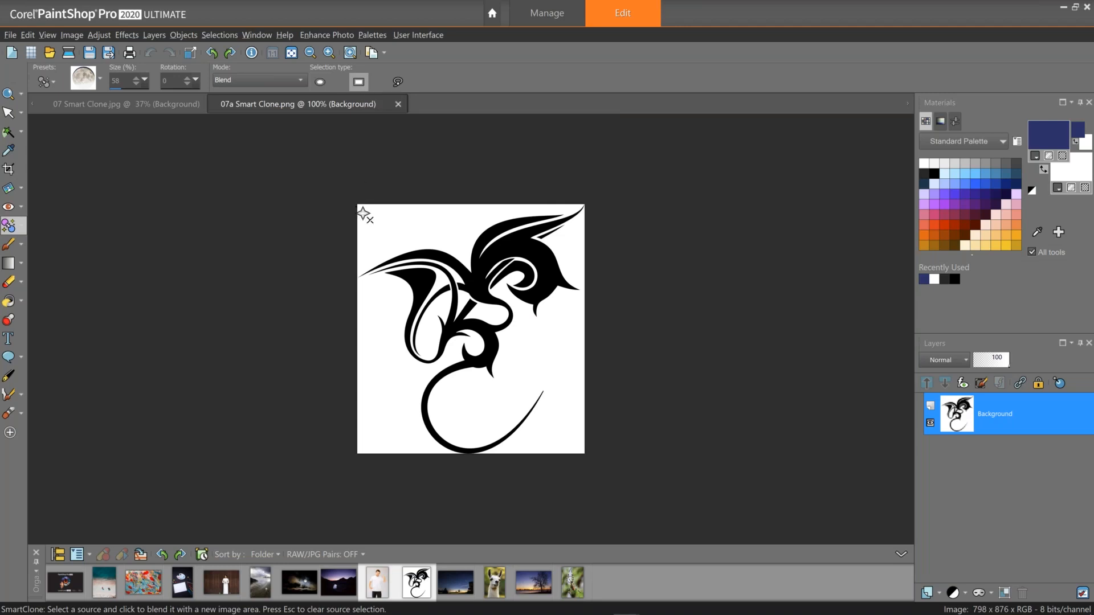
pyautogui.moveTo(363, 213)
pyautogui.mouseDown()
pyautogui.moveTo(542, 439)
pyautogui.moveTo(590, 457)
pyautogui.mouseUp()
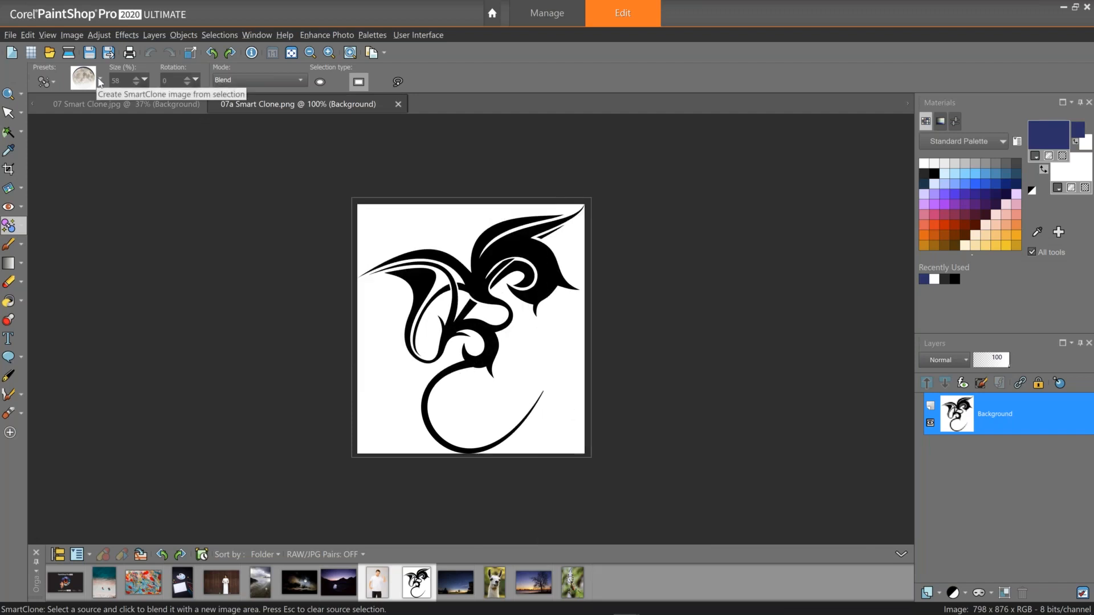
pyautogui.click(98, 80)
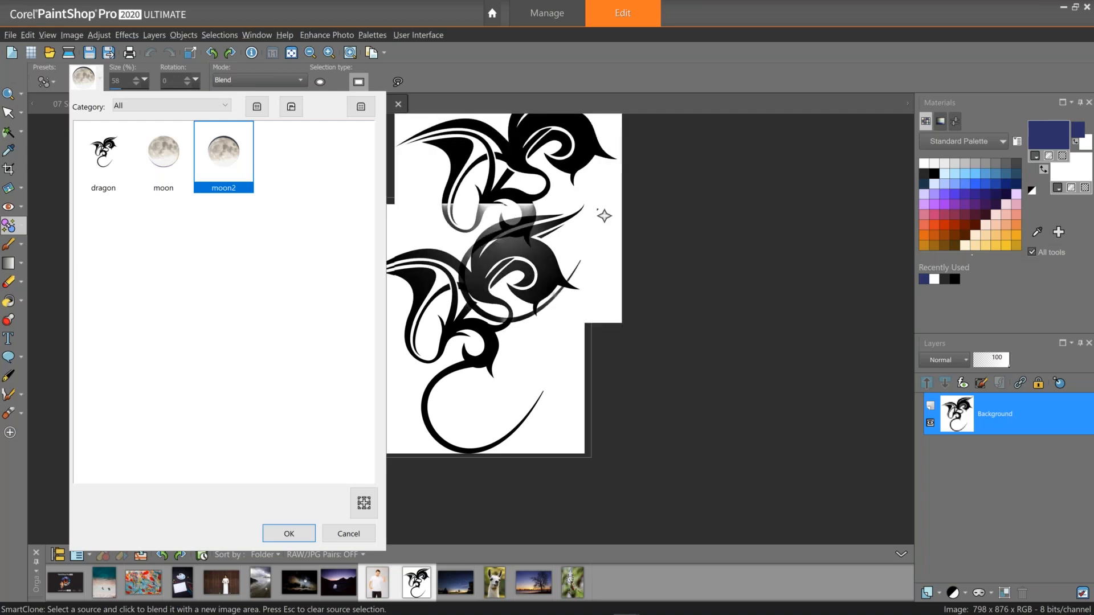
pyautogui.press('Return')
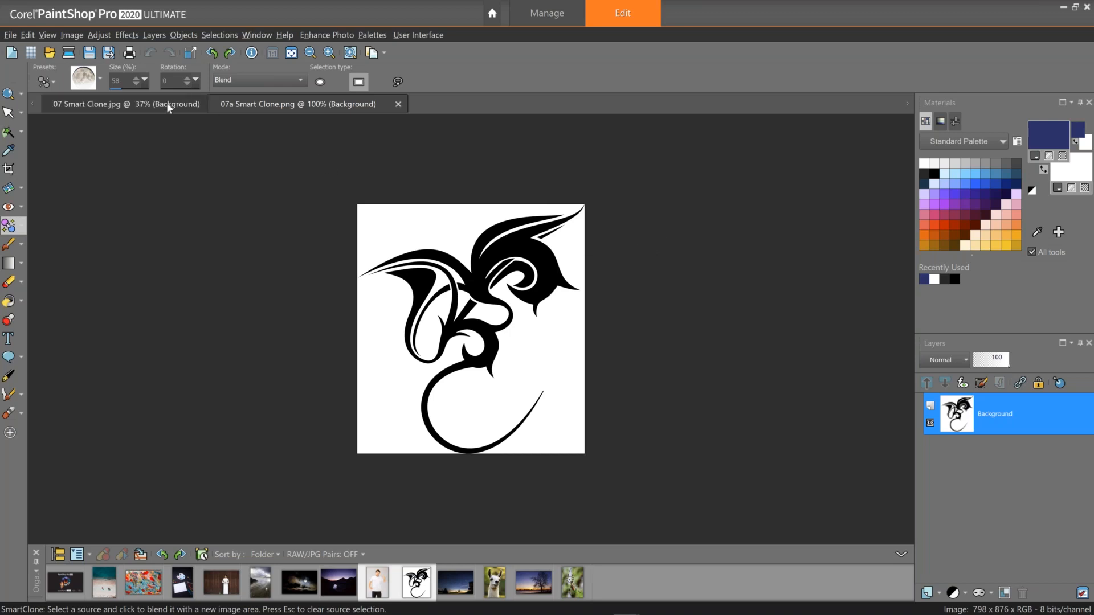
# Switch to the 07 Smart Clone photo and duplicate its Background layer.
pyautogui.moveTo(170, 108)
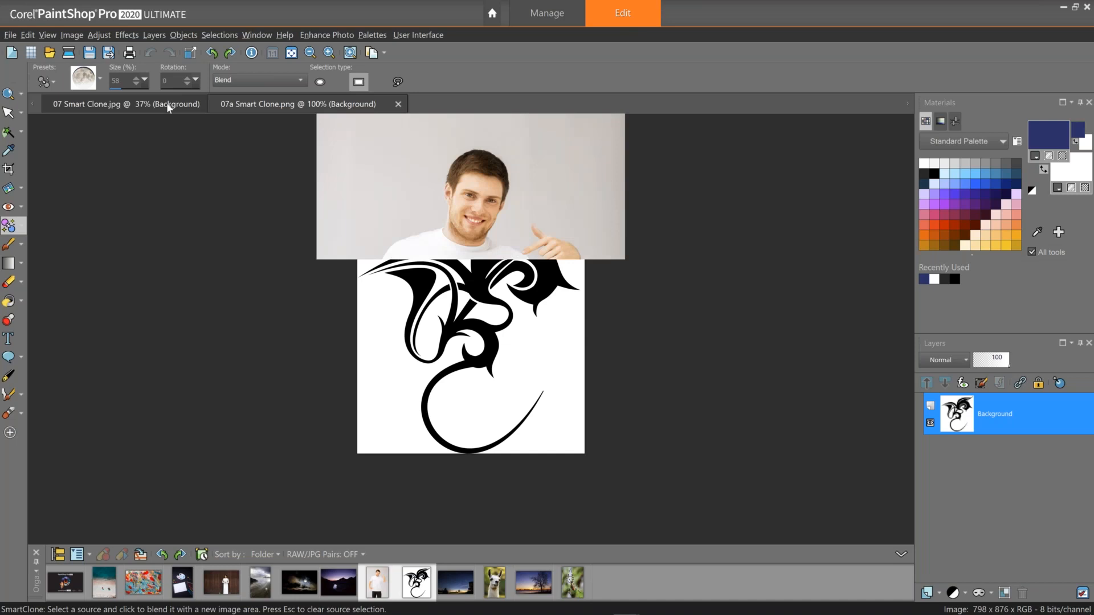
pyautogui.click(170, 108)
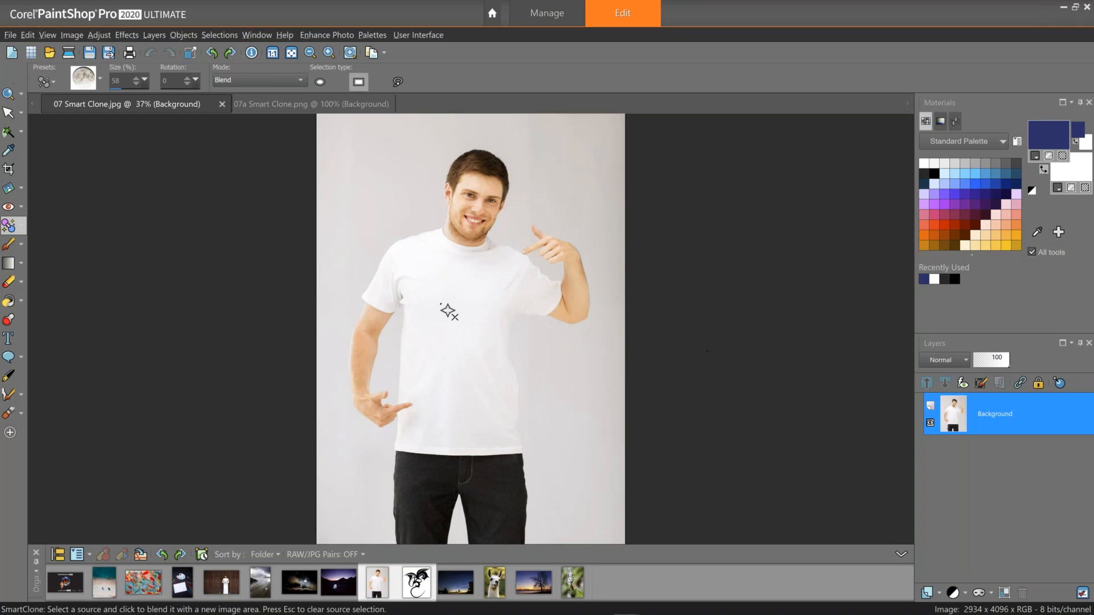
pyautogui.rightClick(1043, 421)
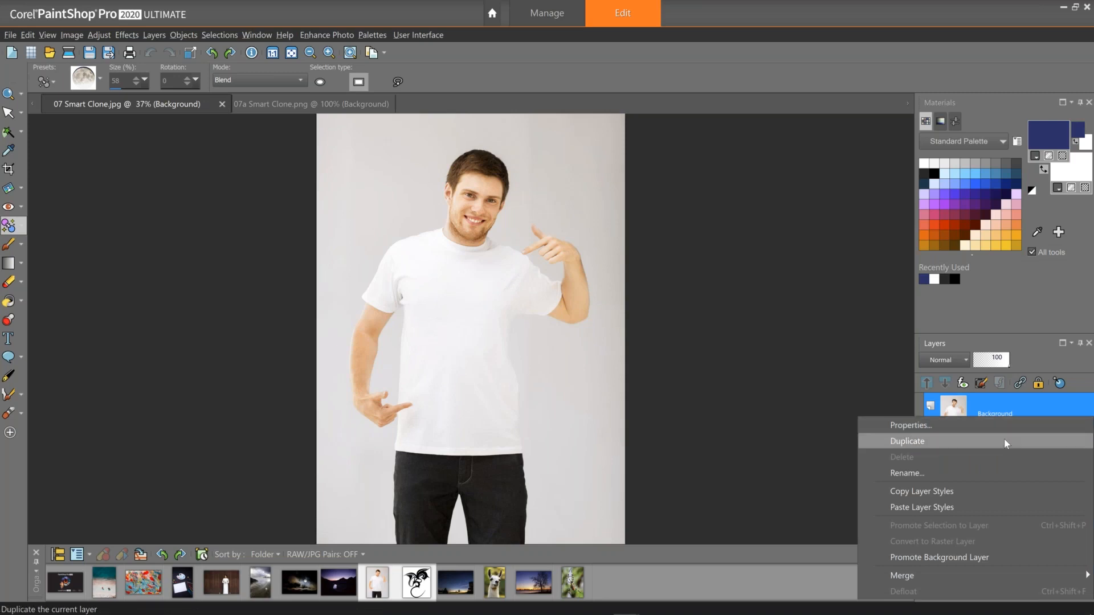
pyautogui.click(1007, 444)
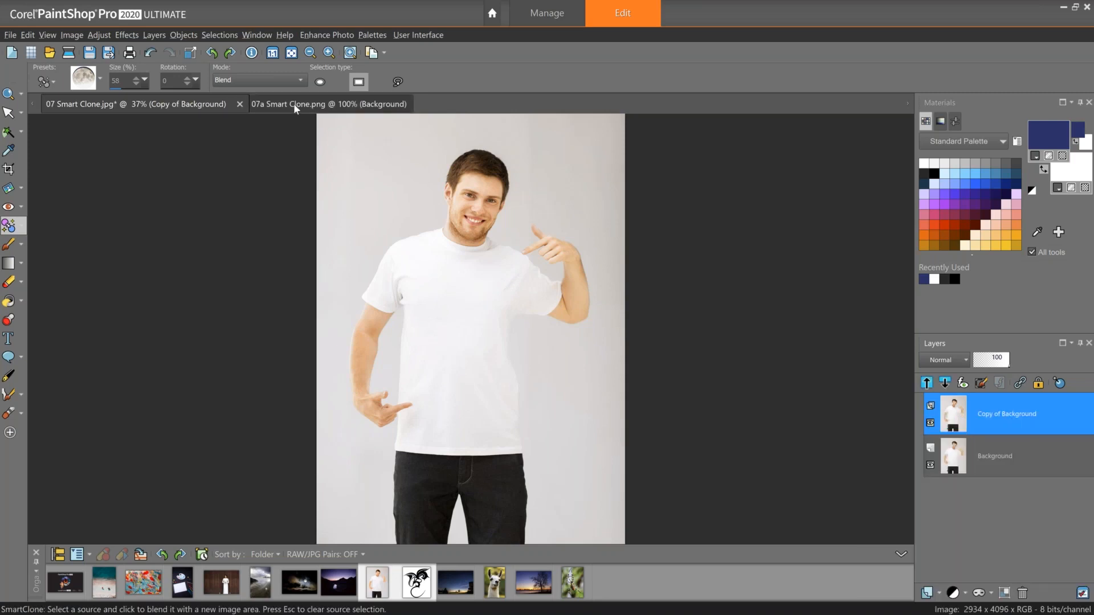
# Set the SmartClone mode to Original and choose the dragon preset.
pyautogui.click(277, 82)
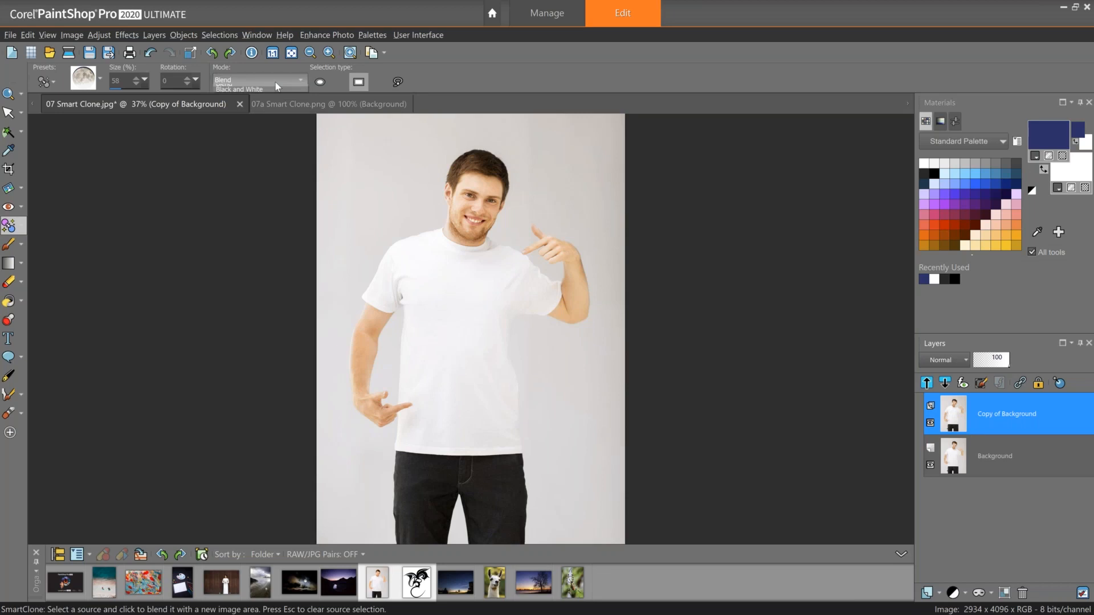
pyautogui.click(275, 91)
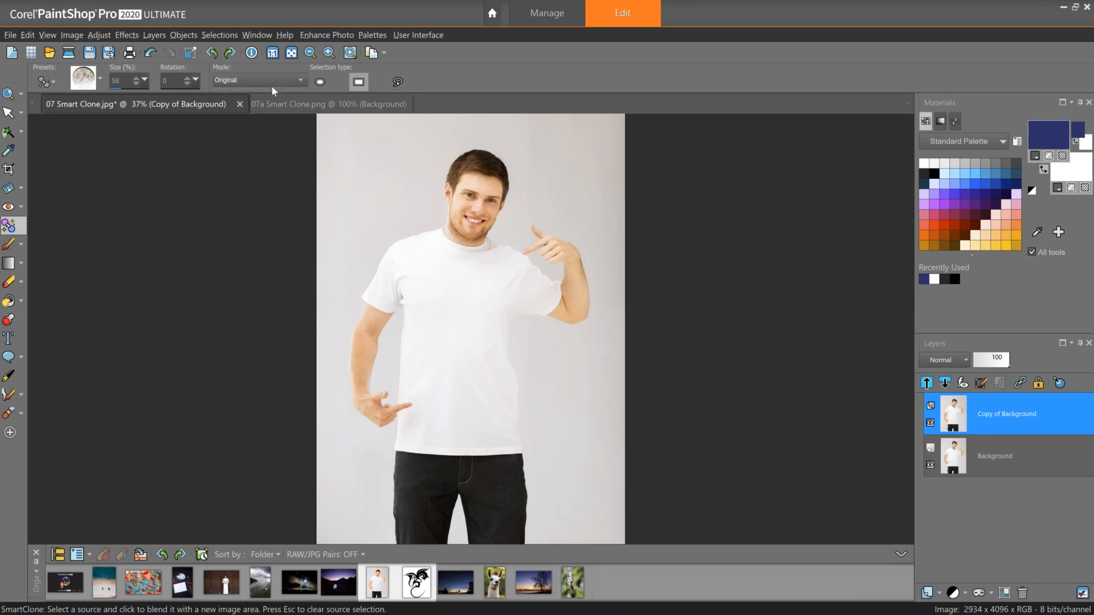
pyautogui.click(100, 82)
pyautogui.click(103, 153)
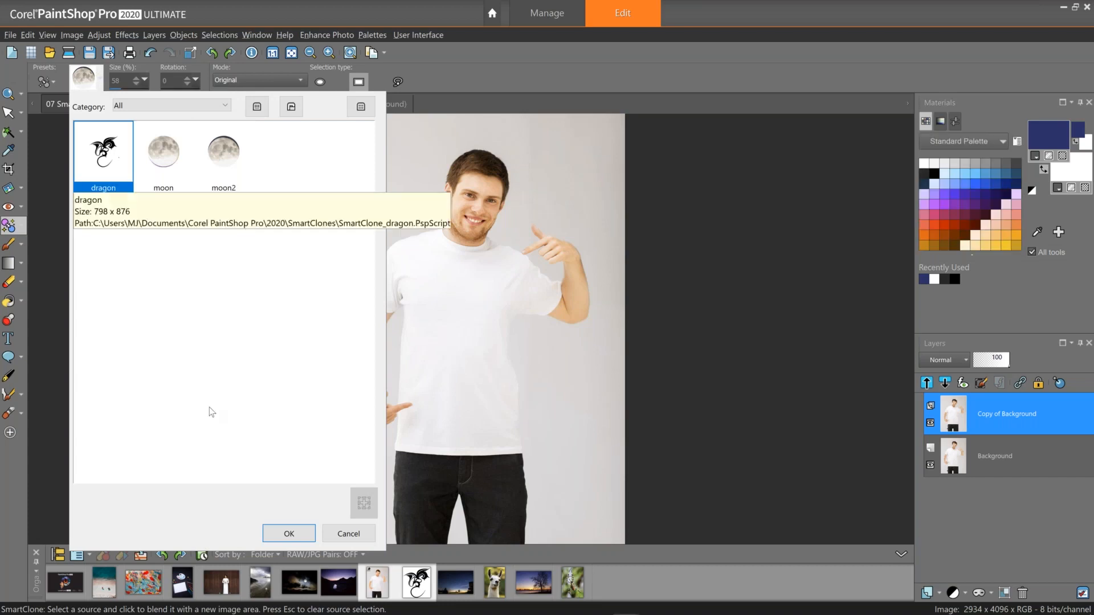
pyautogui.click(286, 534)
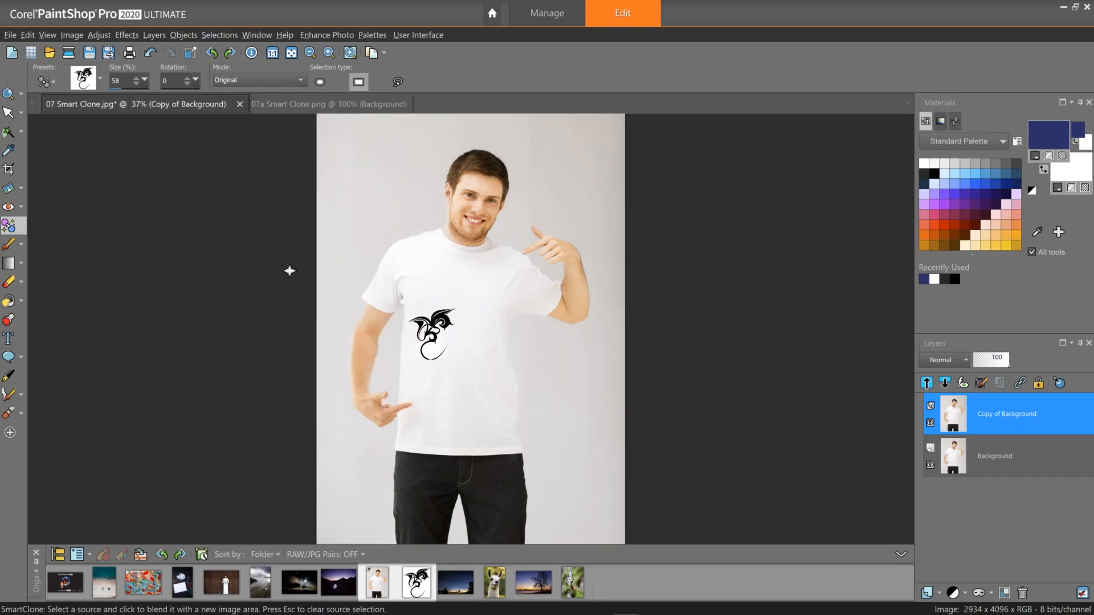
# Set the SmartClone size to 120 and stamp the dragon onto the chest of the T-shirt.
pyautogui.moveTo(122, 82); pyautogui.dragTo(92, 80)
pyautogui.write('120')
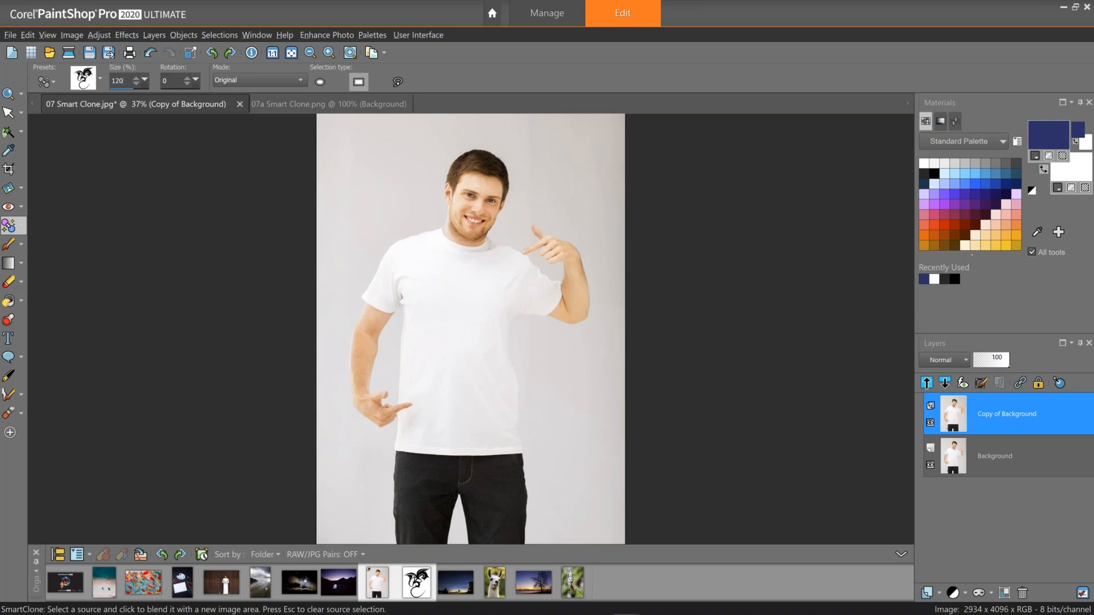
pyautogui.click(462, 340)
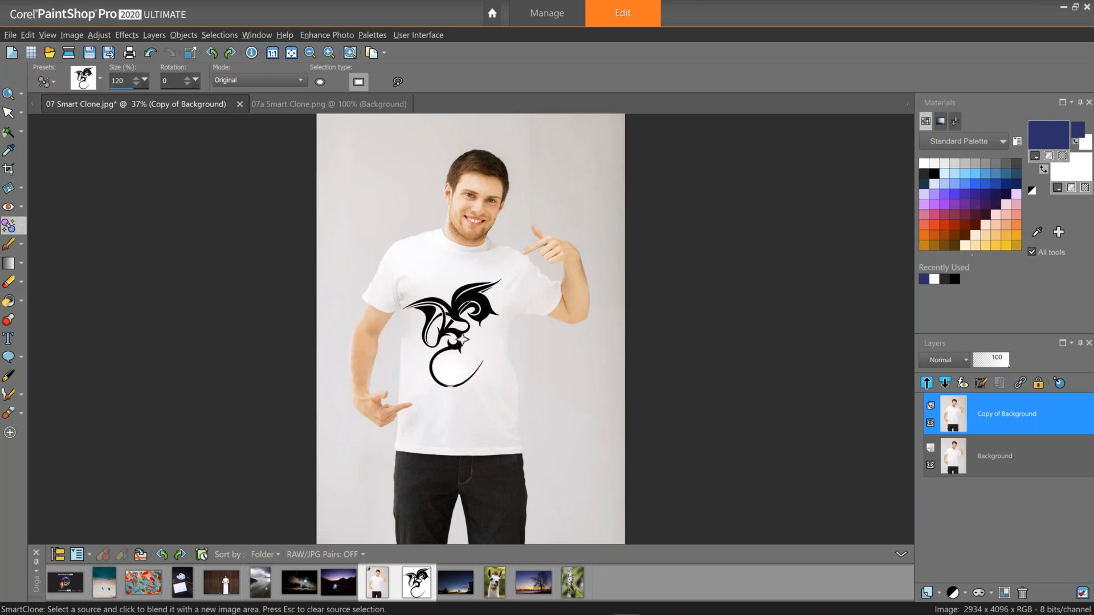
# Set the SmartClone size to 150, stamp the dragon on the shirt again, and undo that stamp.
pyautogui.doubleClick(117, 81)
pyautogui.write('150')
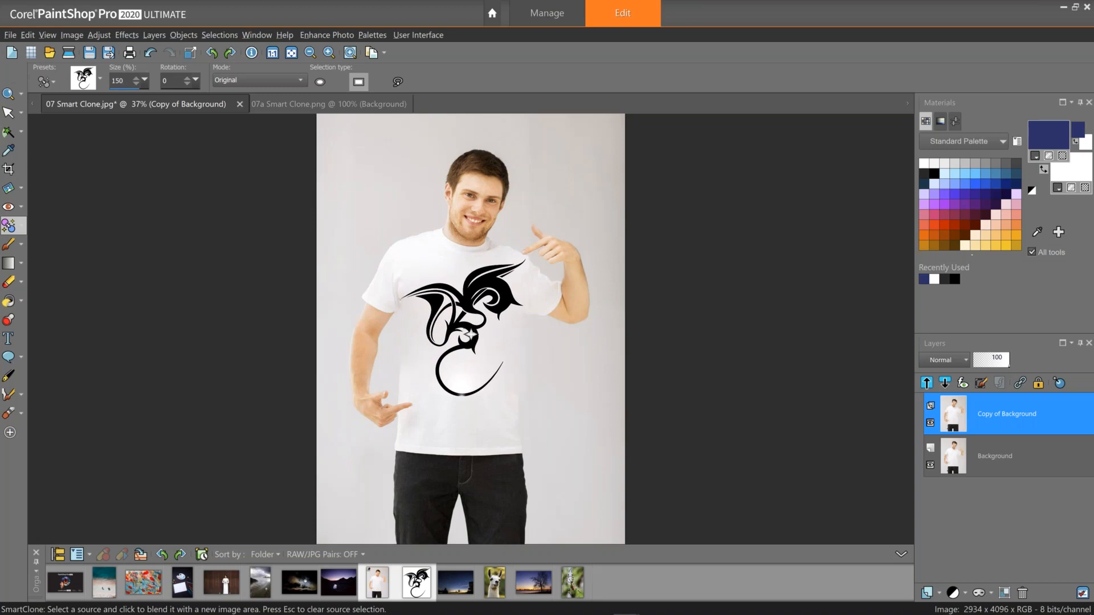
pyautogui.click(471, 336)
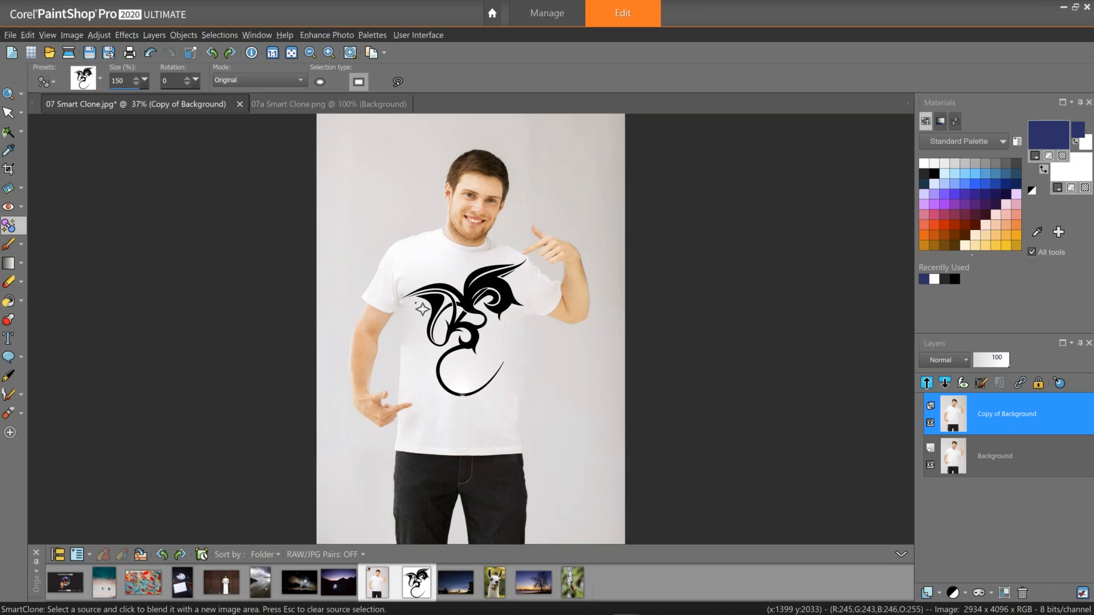
pyautogui.hotkey('ctrl', 'z')
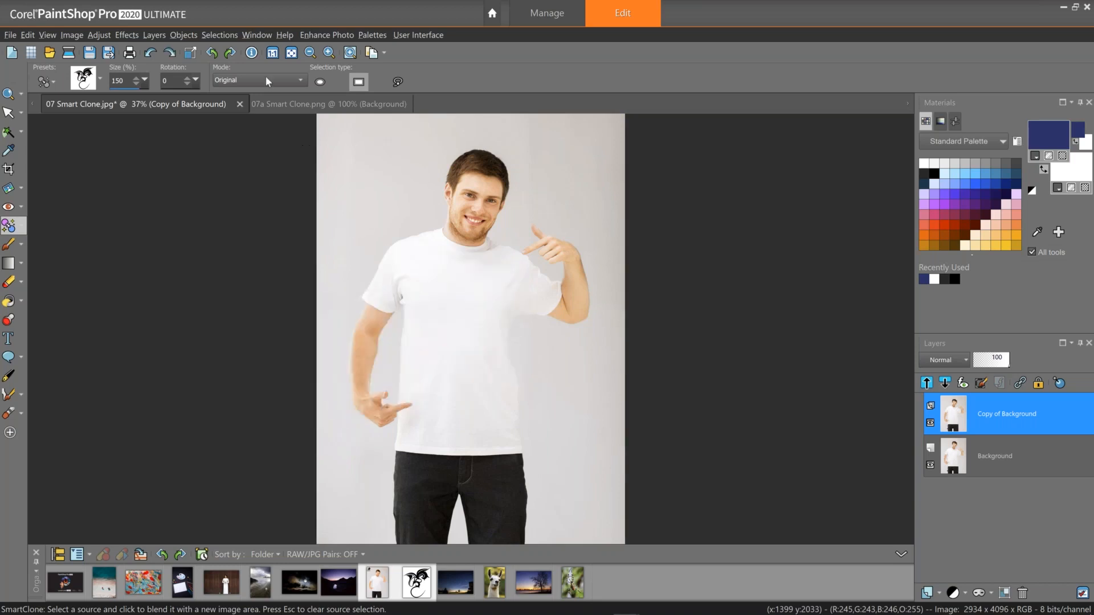
# Switch the SmartClone mode to Blend and stamp the dragon centred on the T-shirt.
pyautogui.click(268, 80)
pyautogui.click(268, 93)
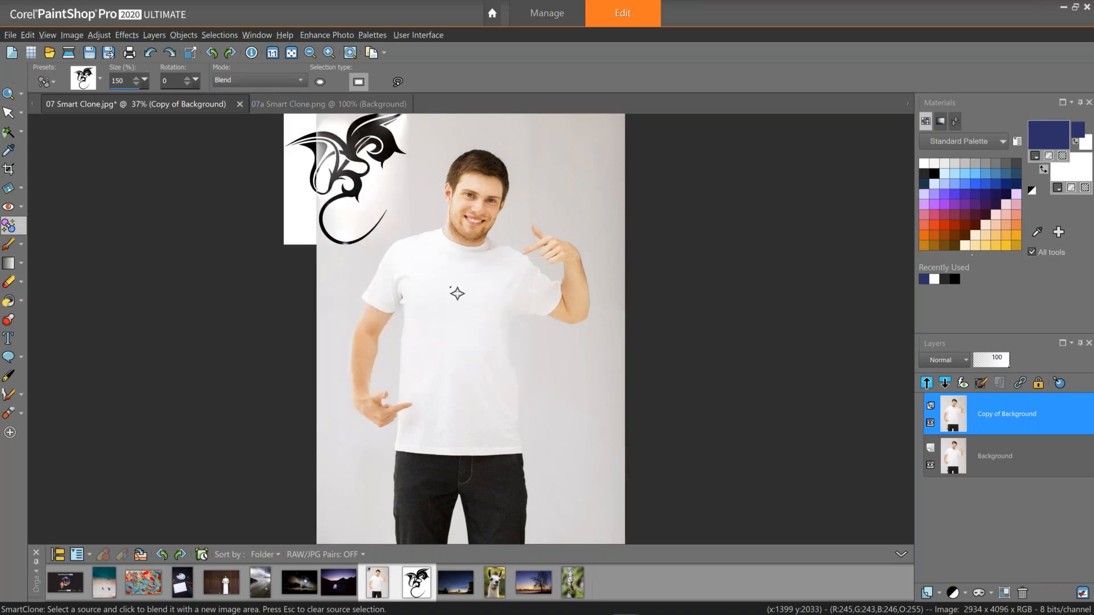
pyautogui.click(466, 314)
pyautogui.moveTo(466, 315); pyautogui.dragTo(466, 336)
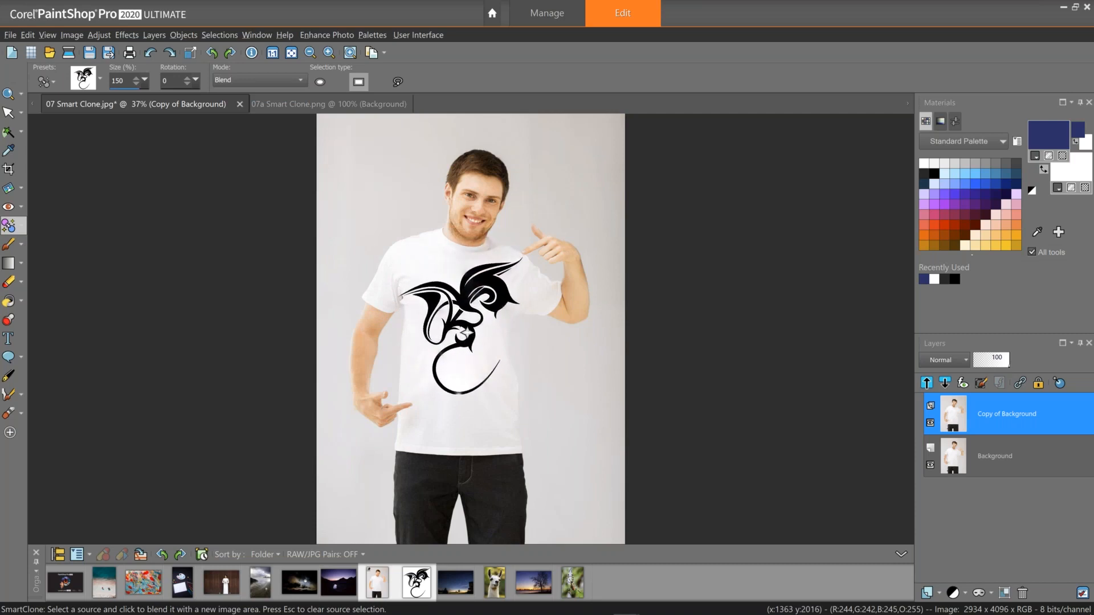
# Finish the stamp by switching to the Pick tool and toggle the Background layer off and on to compare.
pyautogui.moveTo(494, 442)
pyautogui.mouseDown()
pyautogui.moveTo(521, 354)
pyautogui.moveTo(499, 317)
pyautogui.moveTo(499, 334)
pyautogui.moveTo(79, 121)
pyautogui.mouseUp()
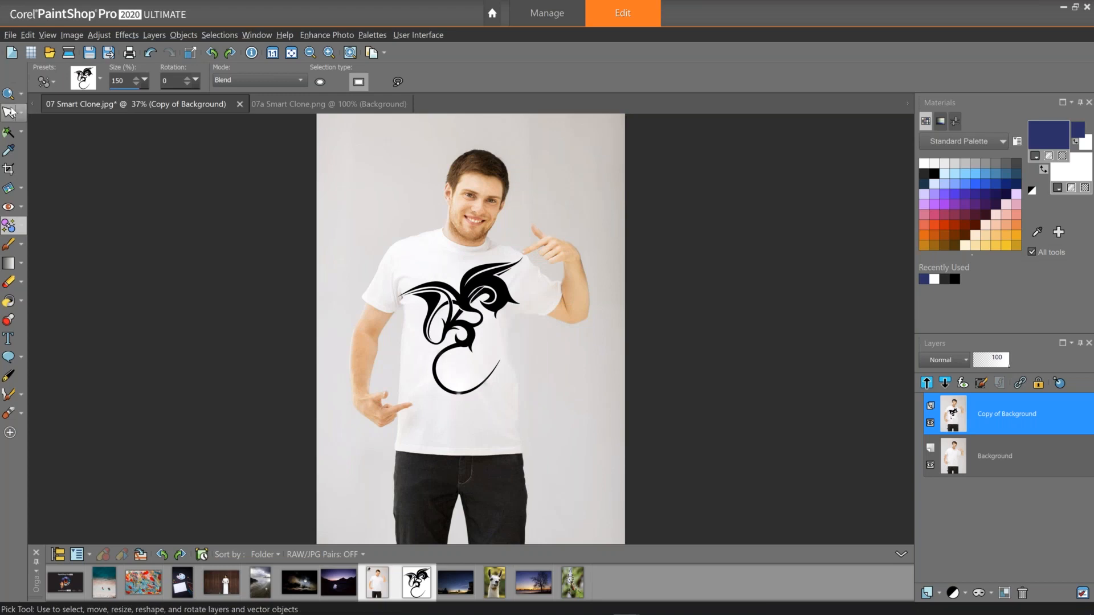
pyautogui.click(10, 112)
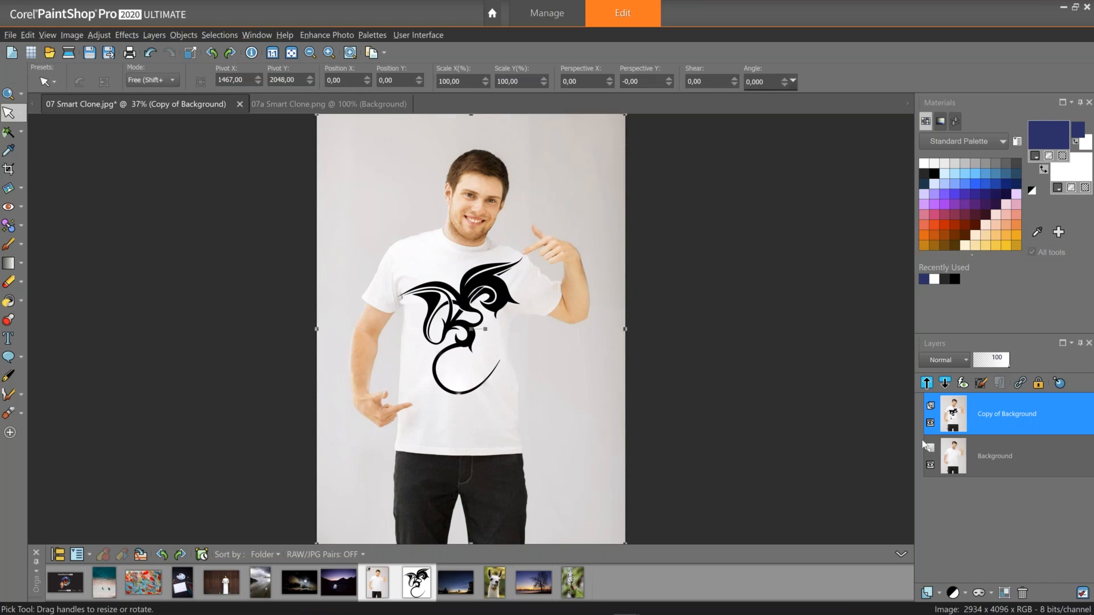
pyautogui.click(931, 423)
pyautogui.click(931, 424)
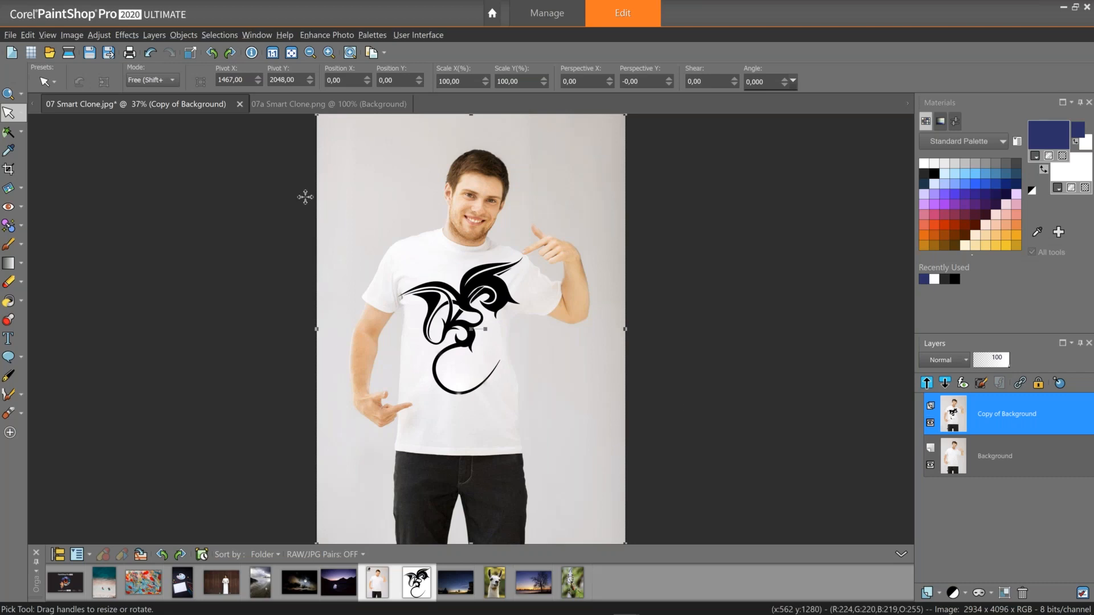
# Close the 07 Smart Clone photo without saving.
pyautogui.click(239, 104)
pyautogui.click(549, 346)
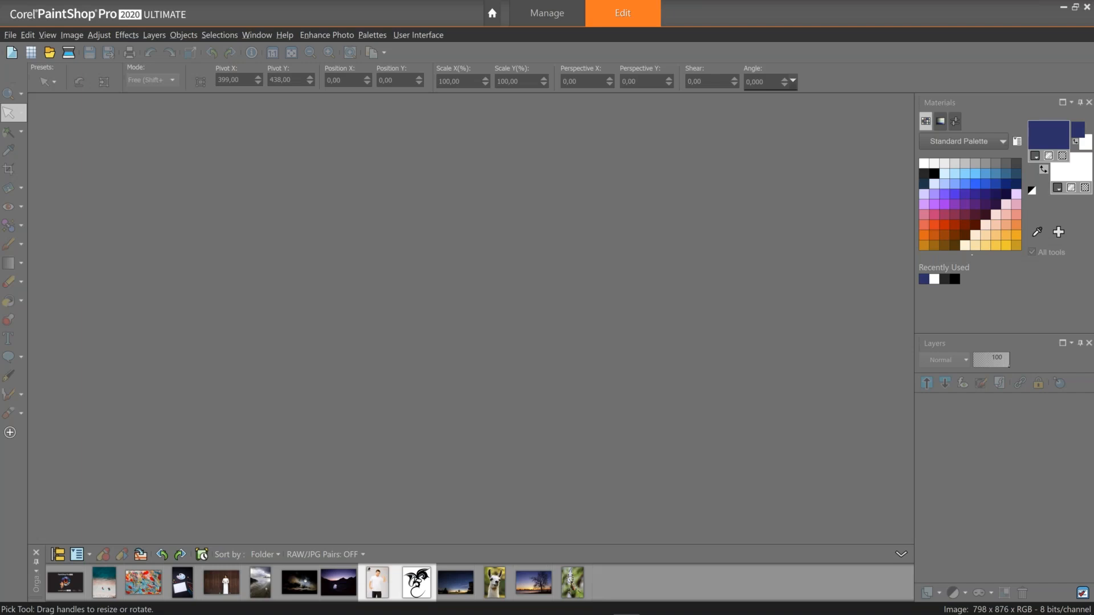
pyautogui.moveTo(930, 613)
pyautogui.click(1071, 606)
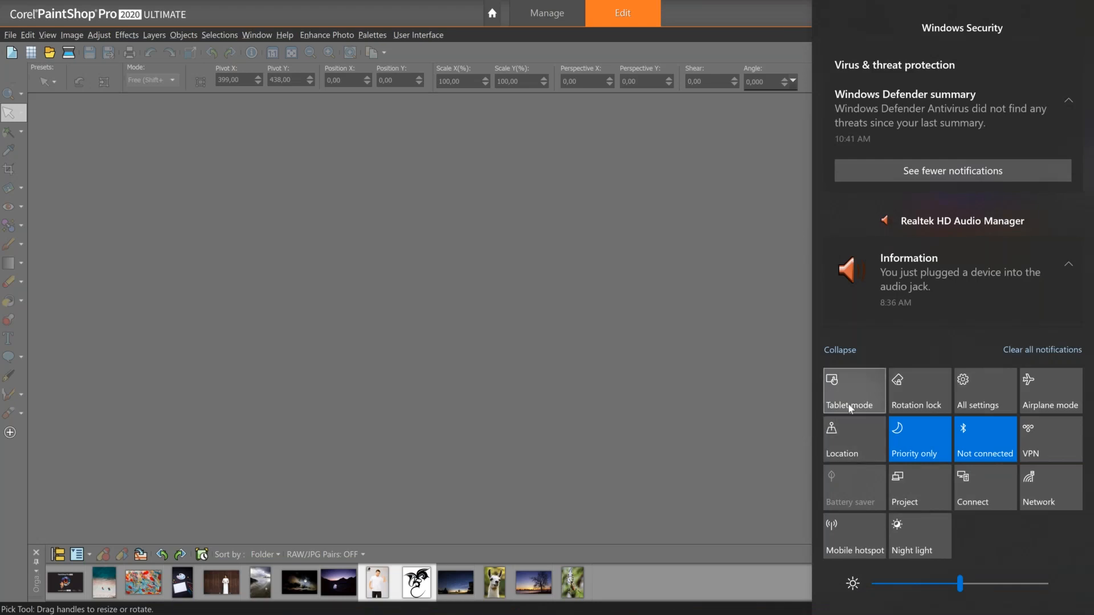
pyautogui.click(828, 351)
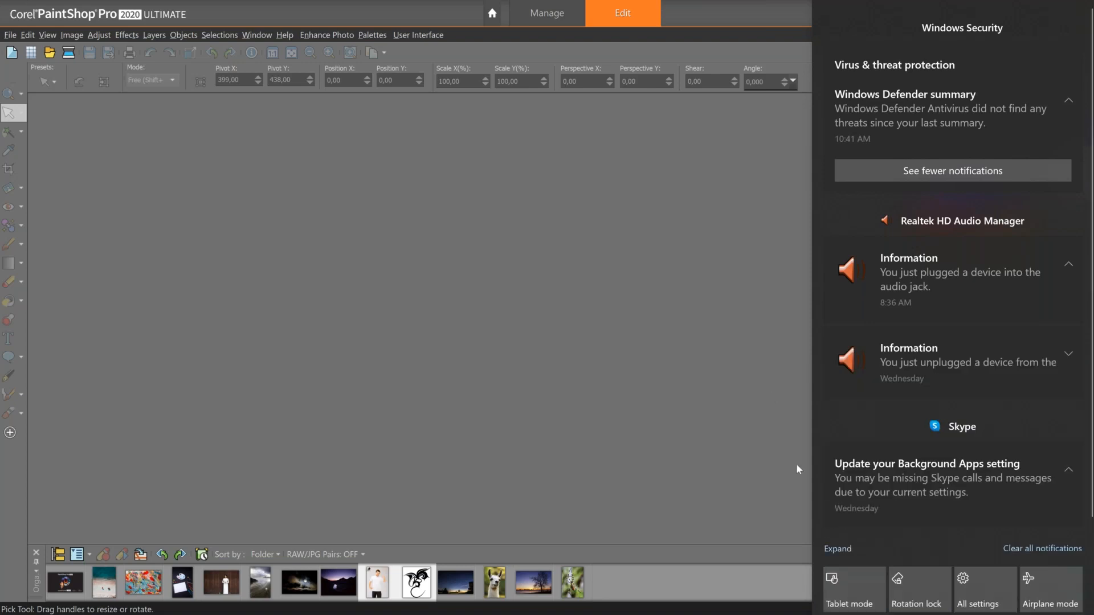
pyautogui.click(796, 465)
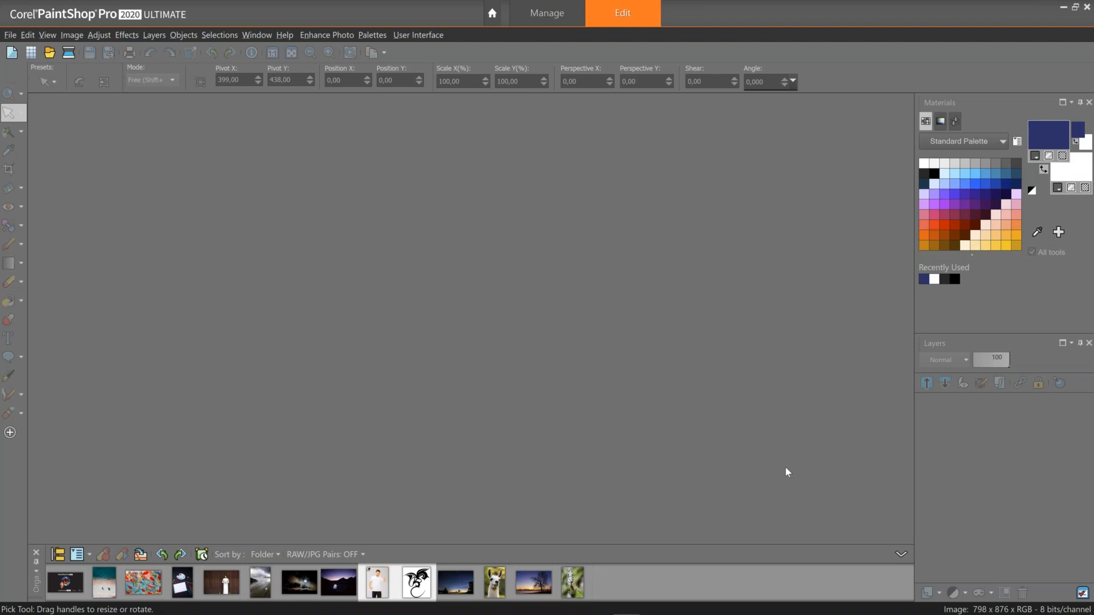
# Switch to the Photography workspace from the Welcome screen and open 08 Photography workspace.jpg, dismissing the workspace notice.
pyautogui.click(501, 17)
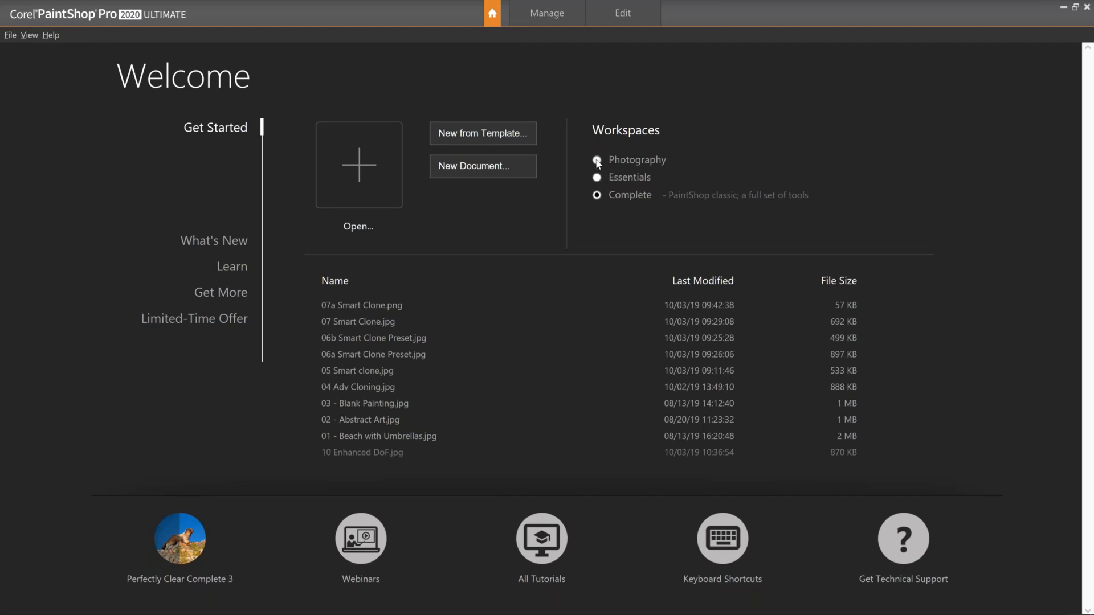
pyautogui.click(596, 161)
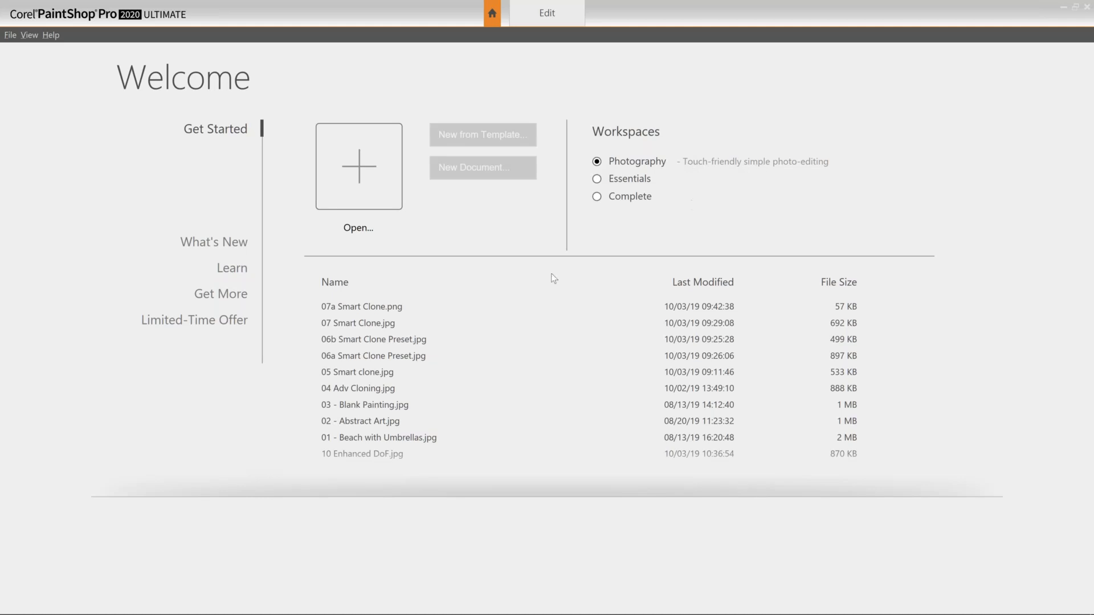
pyautogui.click(365, 167)
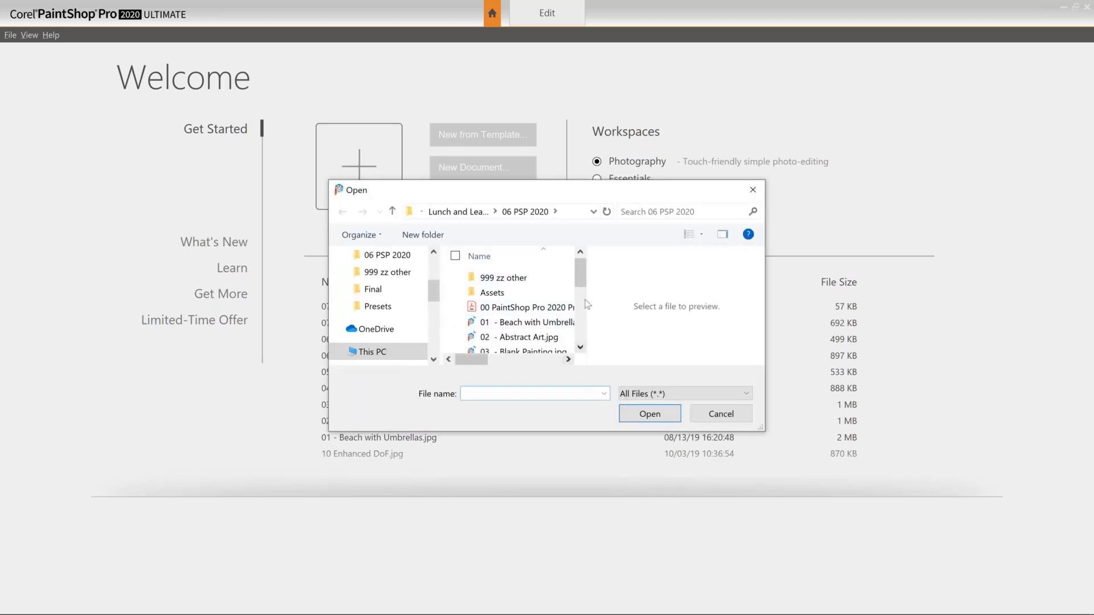
pyautogui.moveTo(584, 285); pyautogui.dragTo(584, 338)
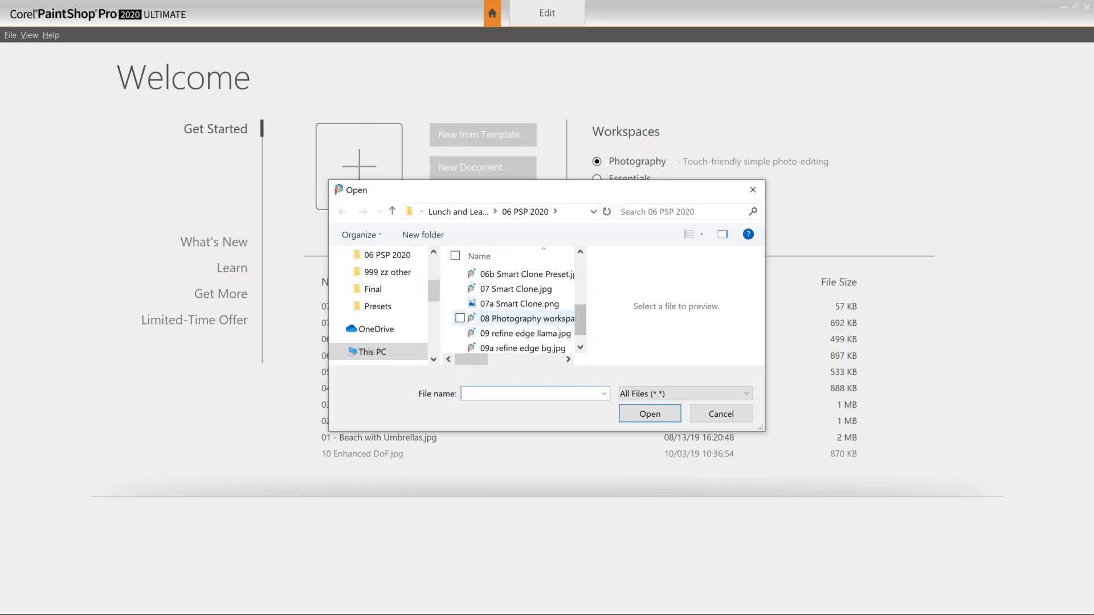
pyautogui.click(530, 319)
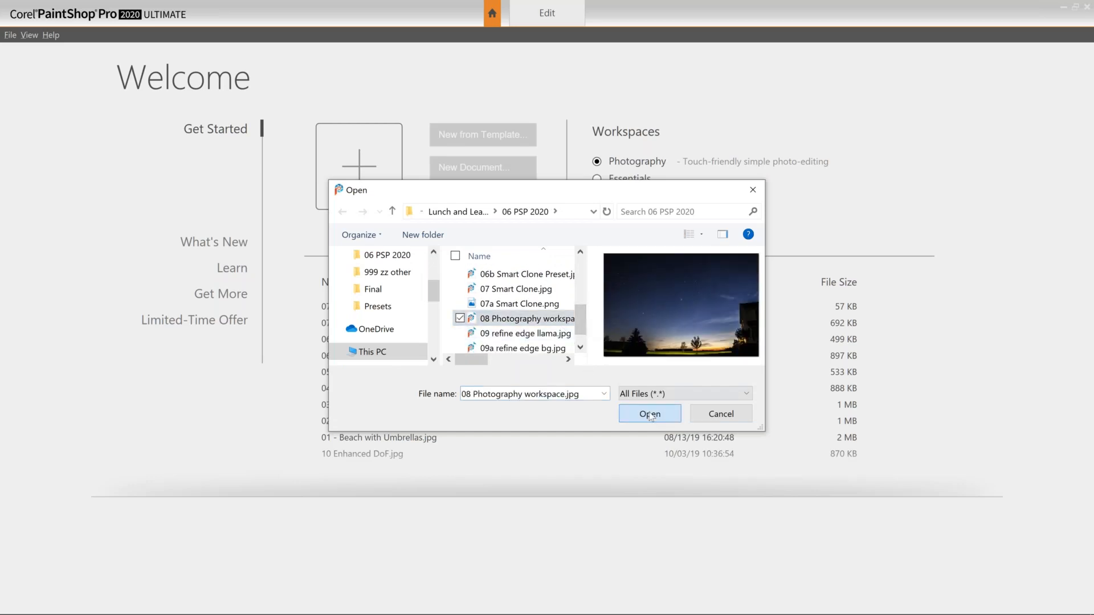
pyautogui.click(650, 414)
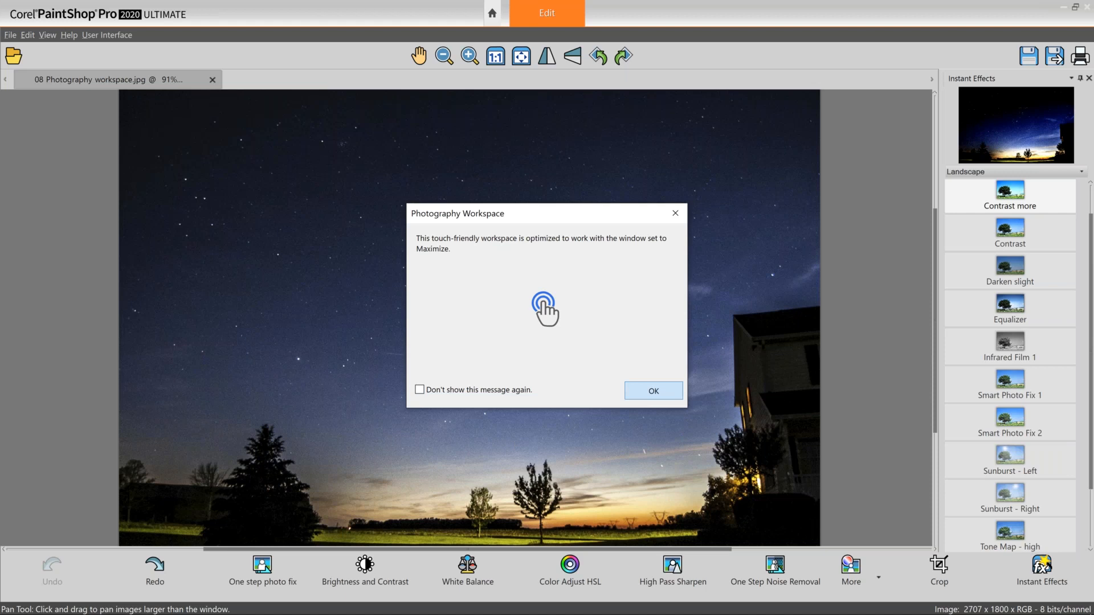
pyautogui.click(654, 391)
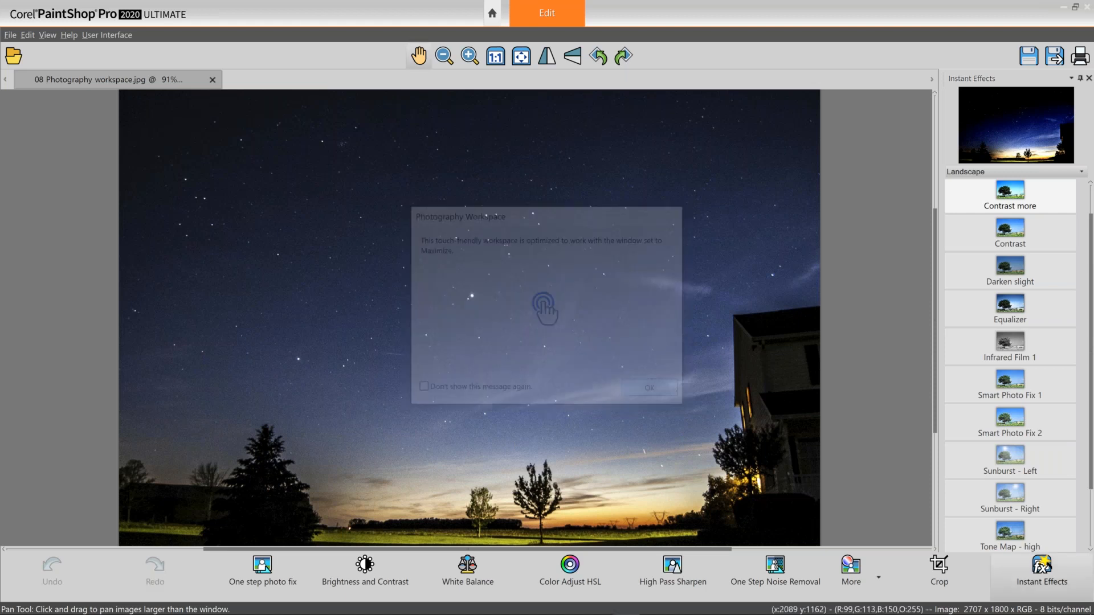
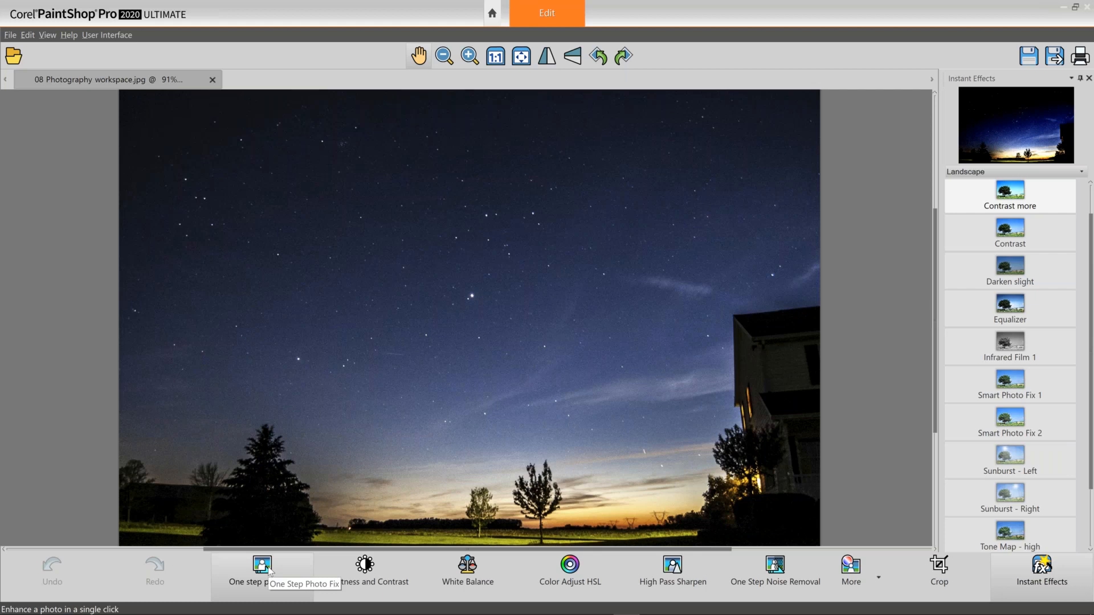
# Apply One Step Photo Fix to the night-sky photo, then undo and redo it to compare.
pyautogui.click(270, 570)
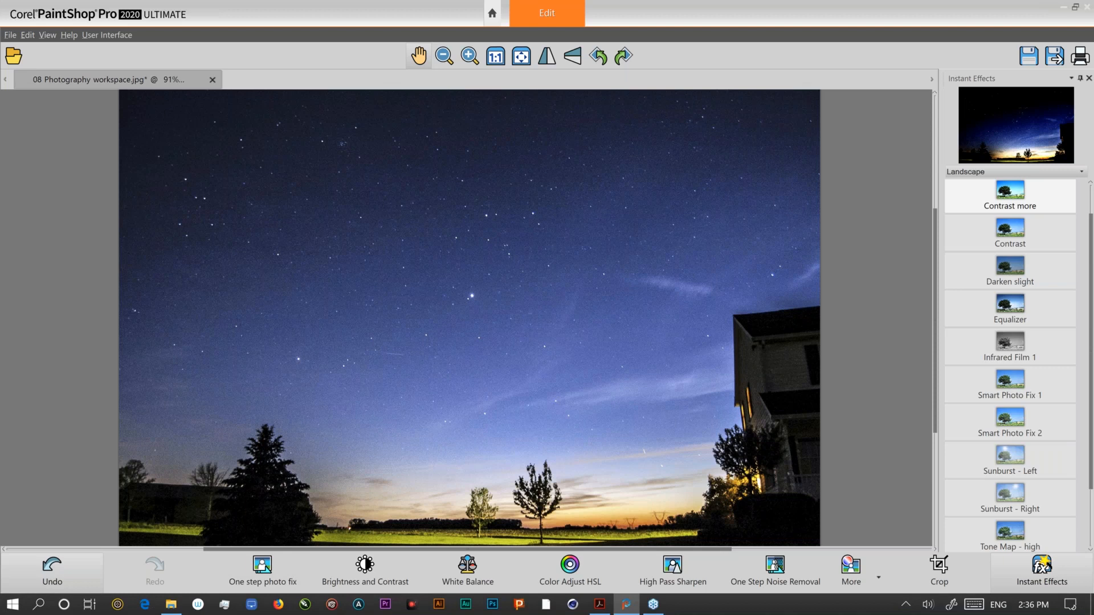
pyautogui.click(50, 574)
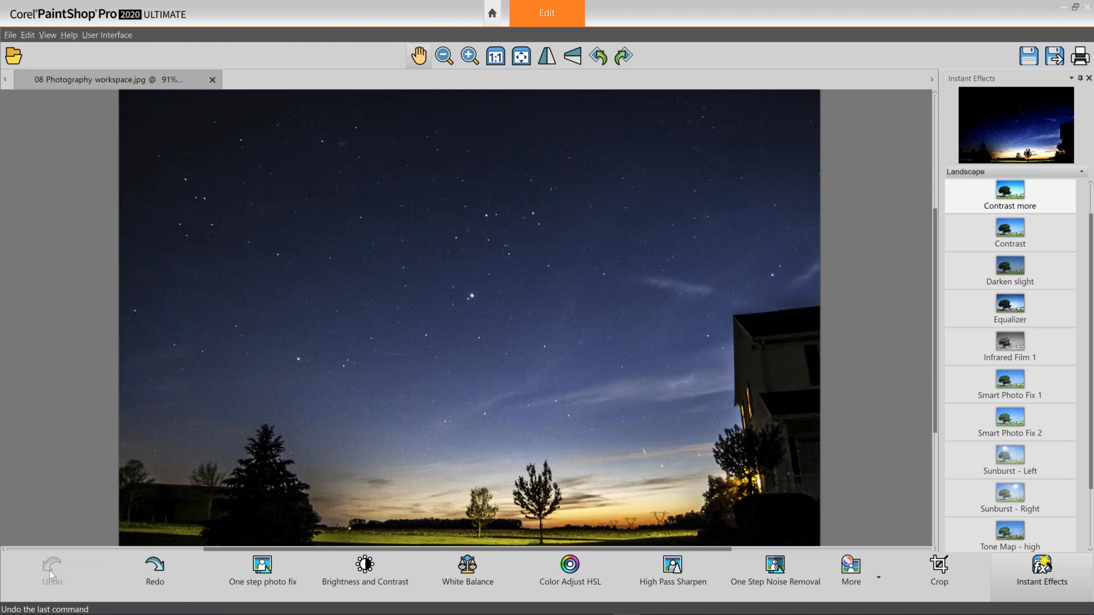
pyautogui.click(154, 566)
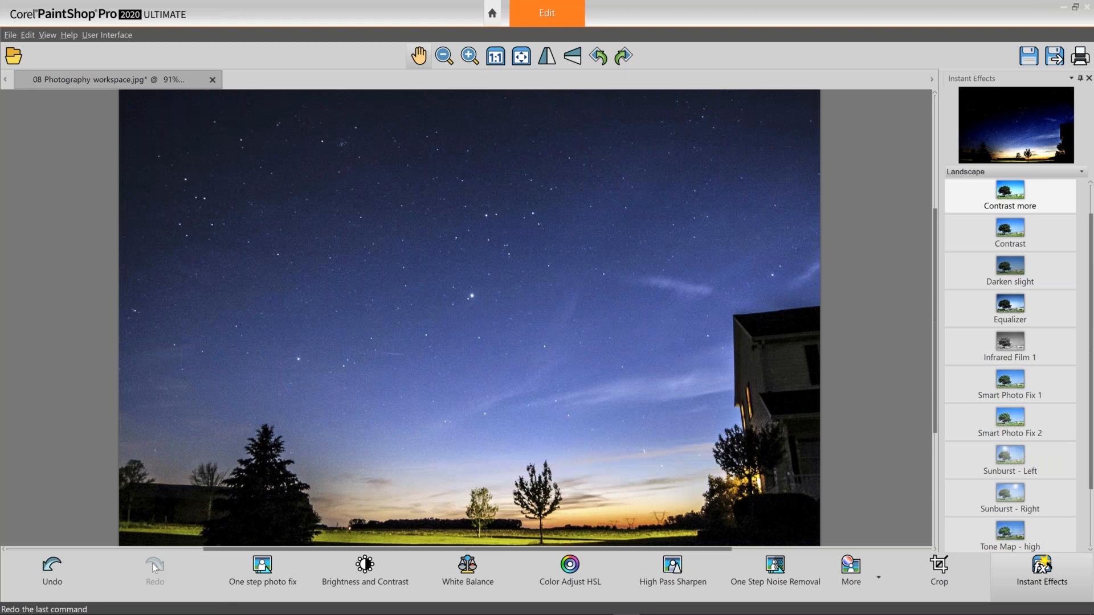
# Undo the One Step Photo Fix.
pyautogui.moveTo(55, 612)
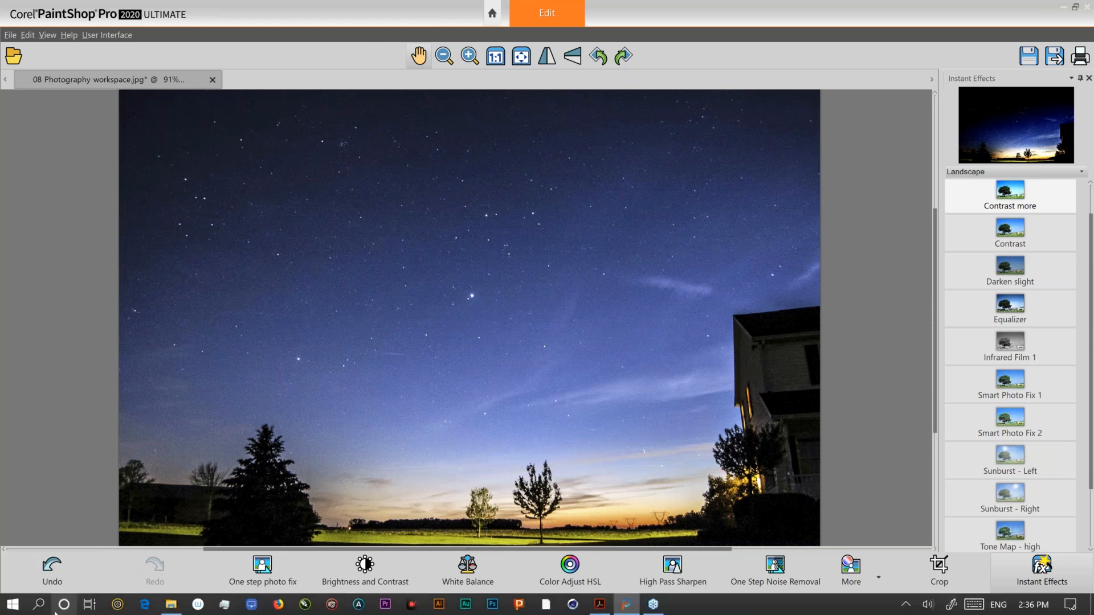
pyautogui.click(53, 569)
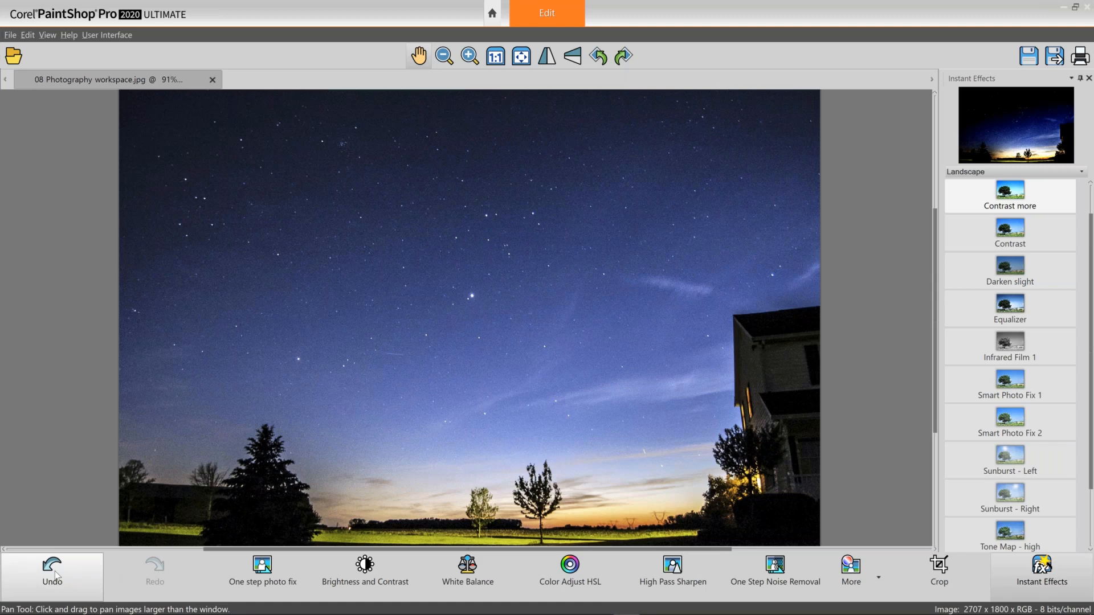
pyautogui.click(53, 570)
# Open Brightness and Contrast and set brightness to 45 and contrast to 33.
pyautogui.click(365, 567)
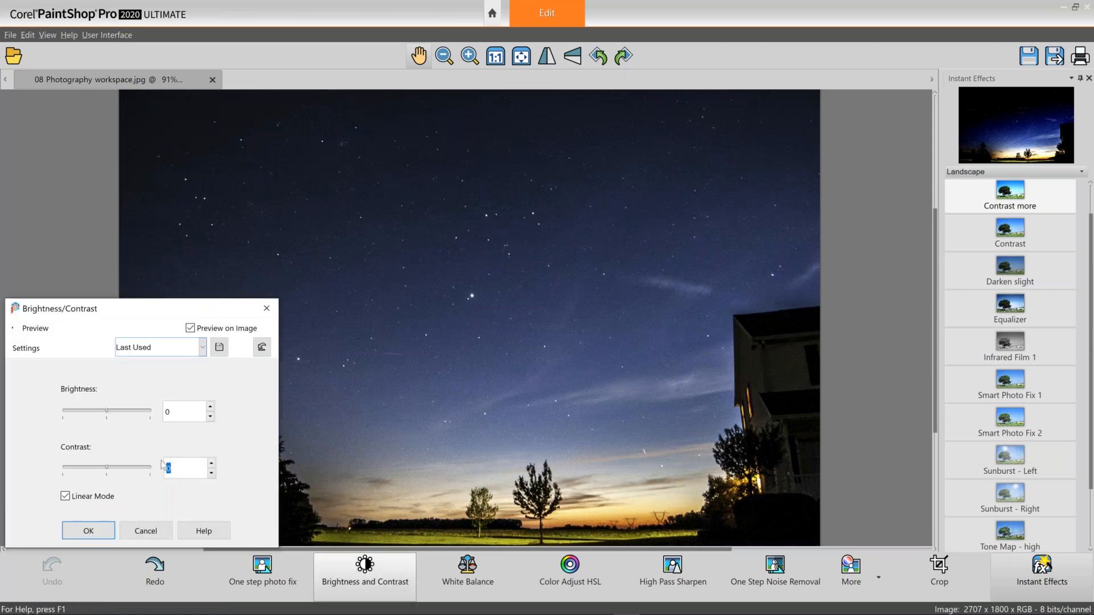
pyautogui.click(122, 411)
pyautogui.moveTo(121, 410); pyautogui.dragTo(117, 411)
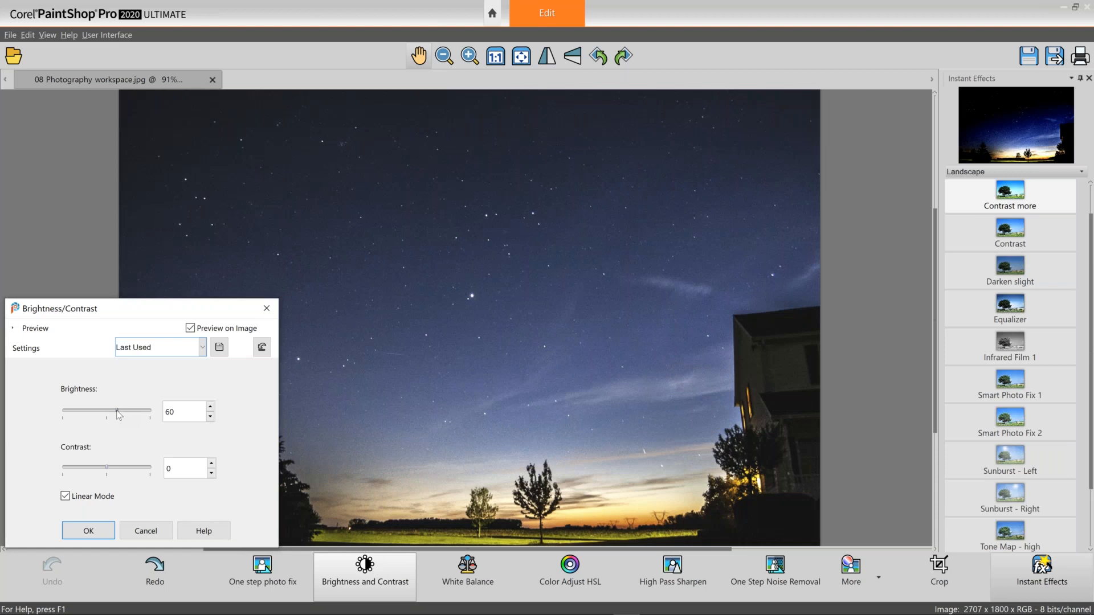
pyautogui.moveTo(118, 414); pyautogui.dragTo(114, 412)
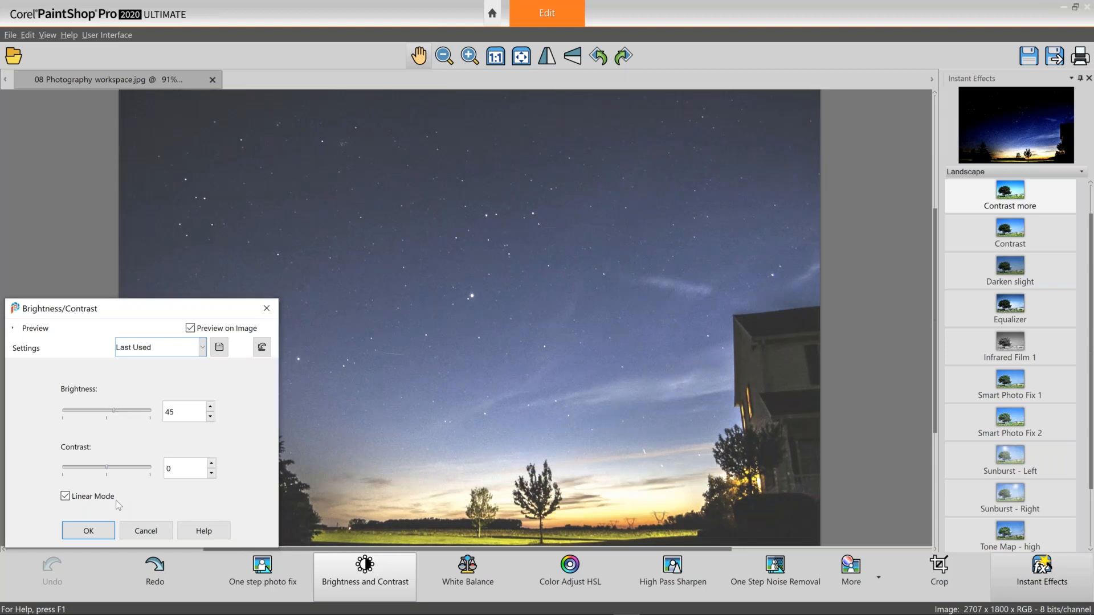
pyautogui.moveTo(107, 467); pyautogui.dragTo(118, 468)
pyautogui.moveTo(118, 468); pyautogui.dragTo(120, 467)
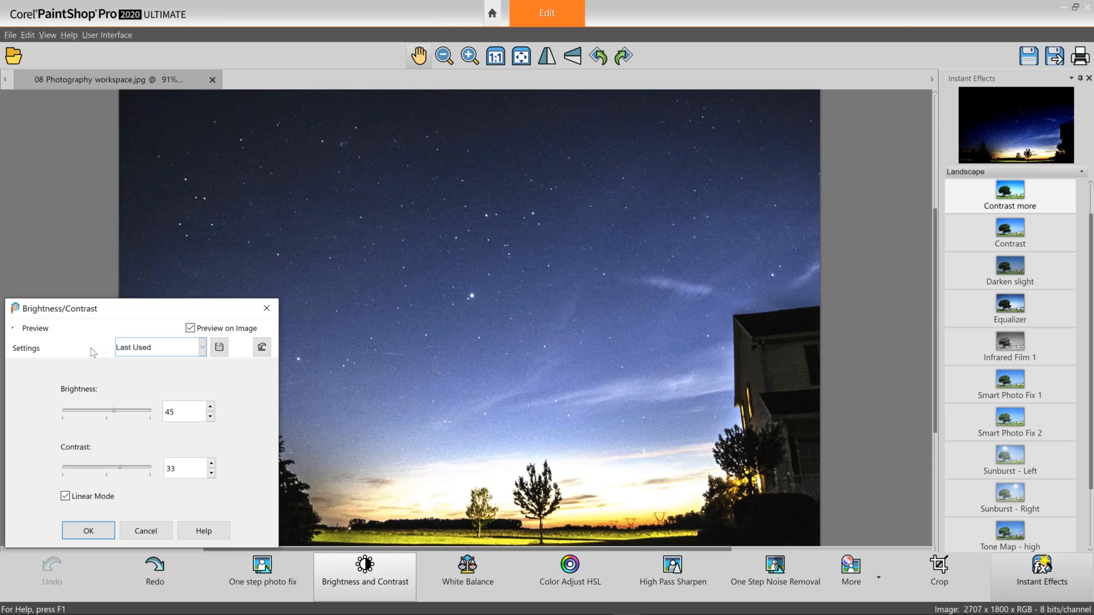
# Load the High contrast preset in Brightness/Contrast and confirm the dialog.
pyautogui.click(202, 348)
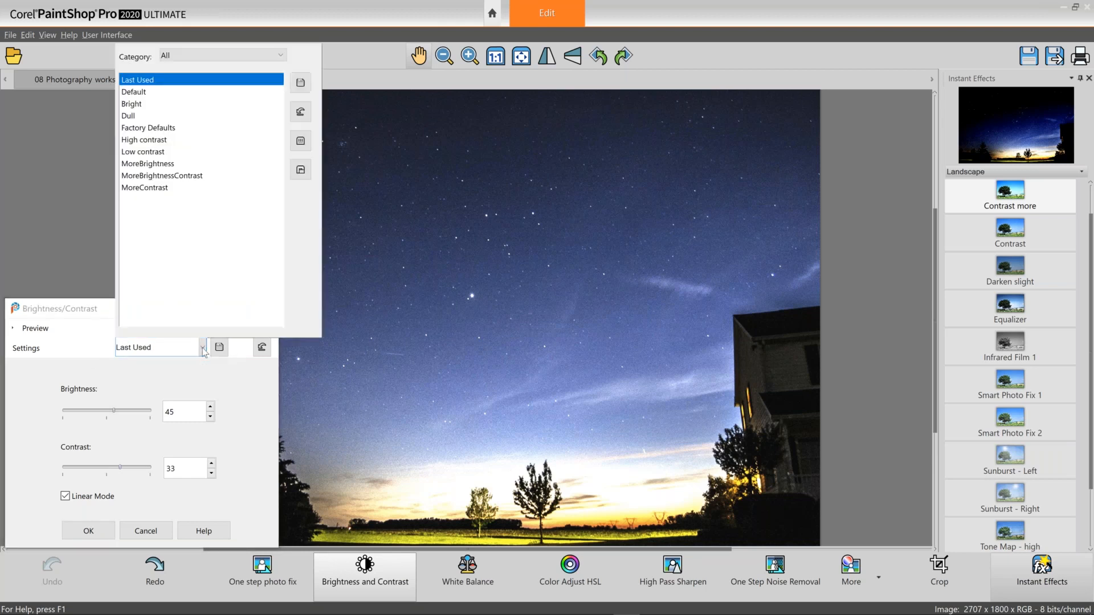
pyautogui.click(162, 140)
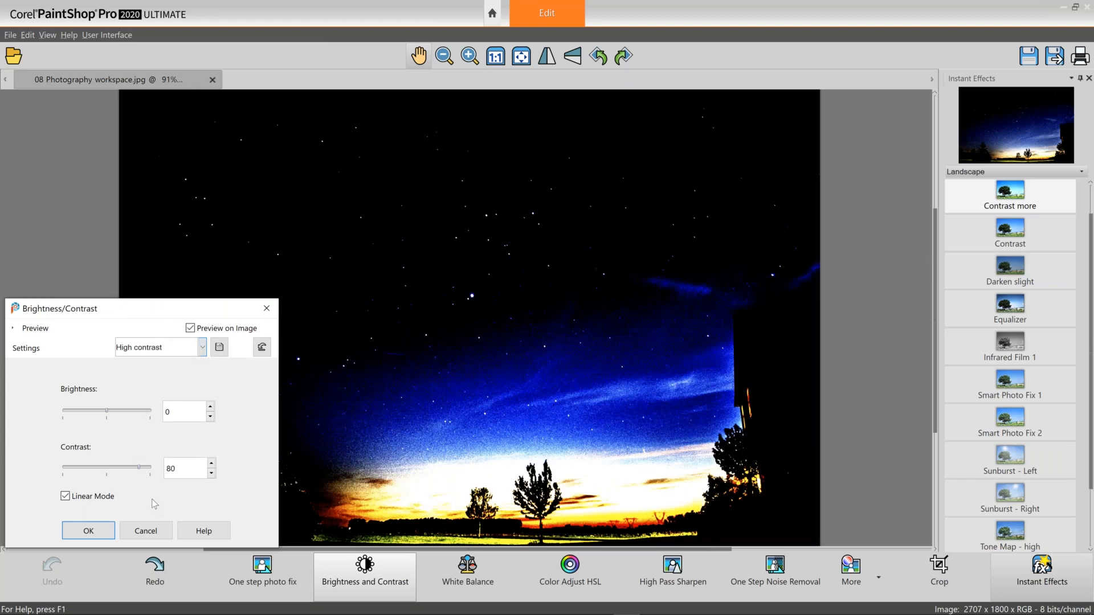
pyautogui.press('Return')
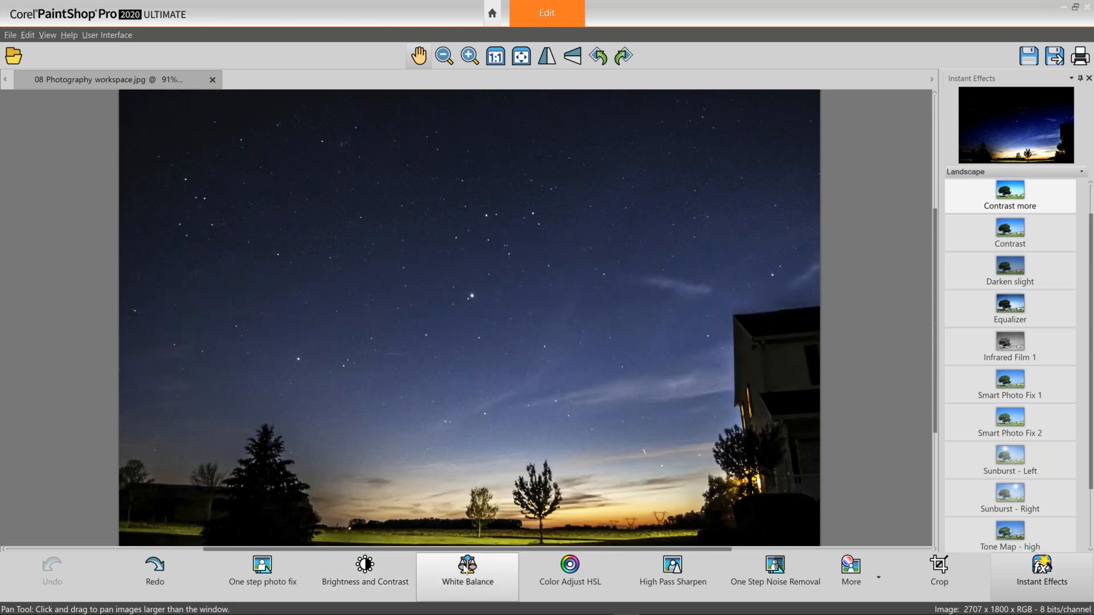
# Open White Balance with Advanced Options, raise the original temperature slider, then cancel the dialog.
pyautogui.click(465, 569)
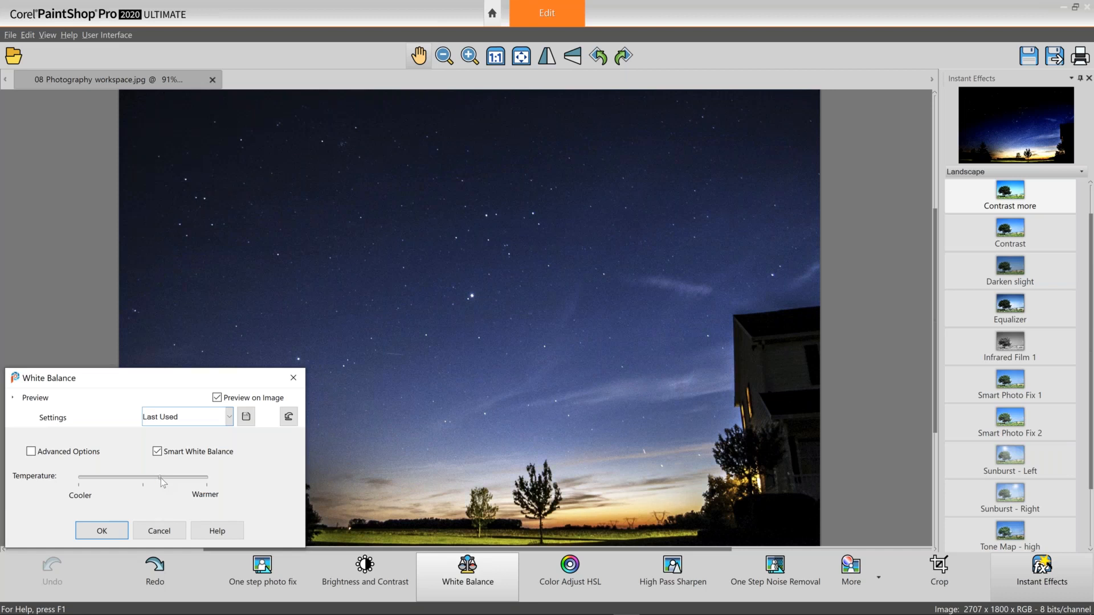
pyautogui.click(67, 454)
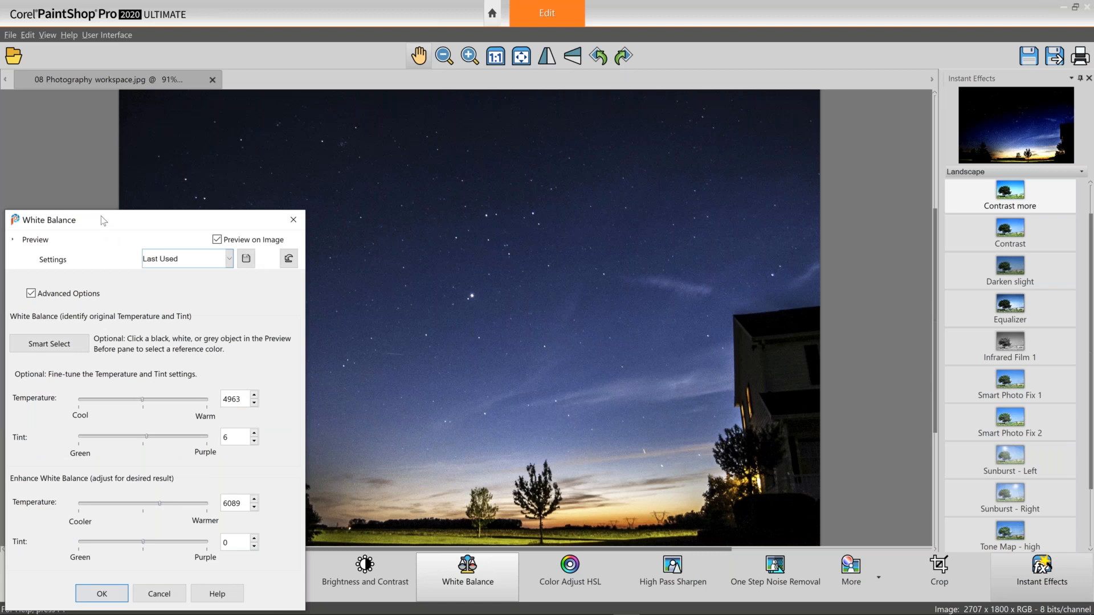
pyautogui.moveTo(101, 216); pyautogui.dragTo(115, 103)
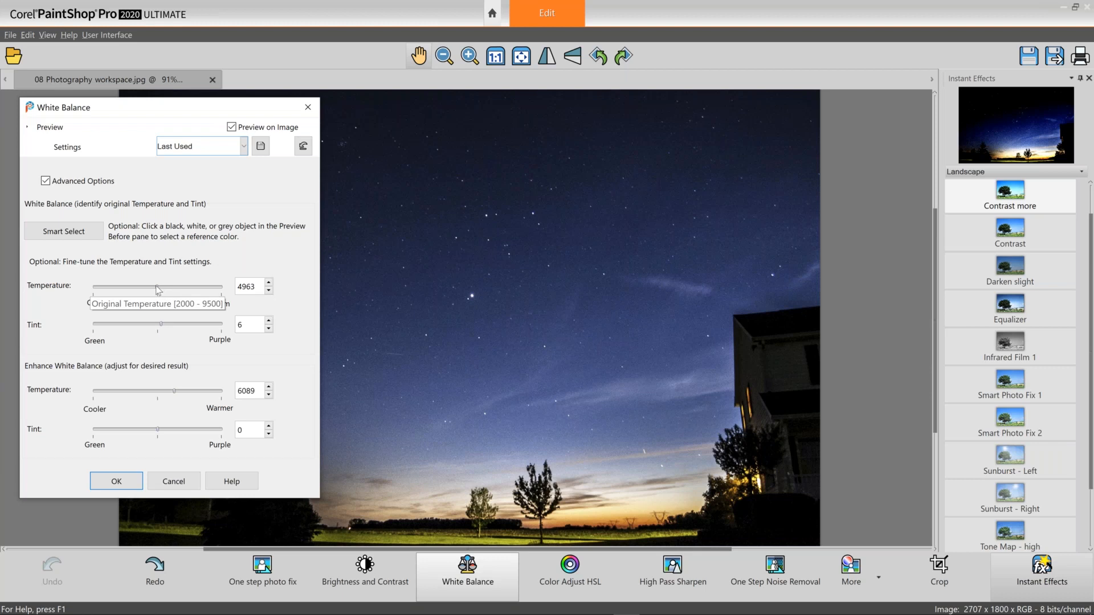
pyautogui.moveTo(156, 287); pyautogui.dragTo(165, 288)
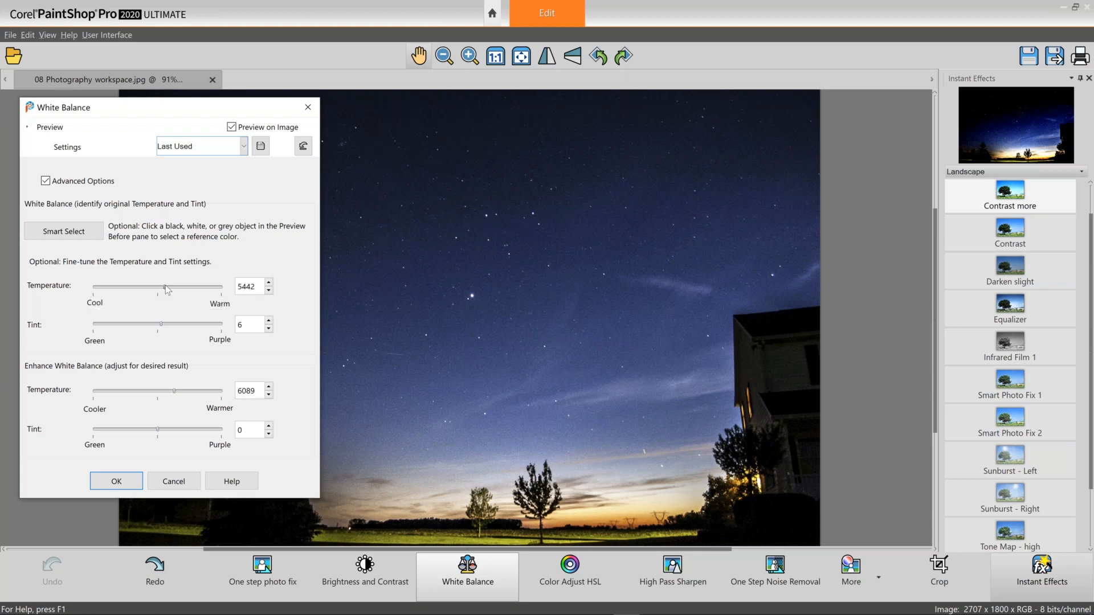
pyautogui.moveTo(166, 287); pyautogui.dragTo(167, 287)
pyautogui.moveTo(167, 287); pyautogui.dragTo(181, 286)
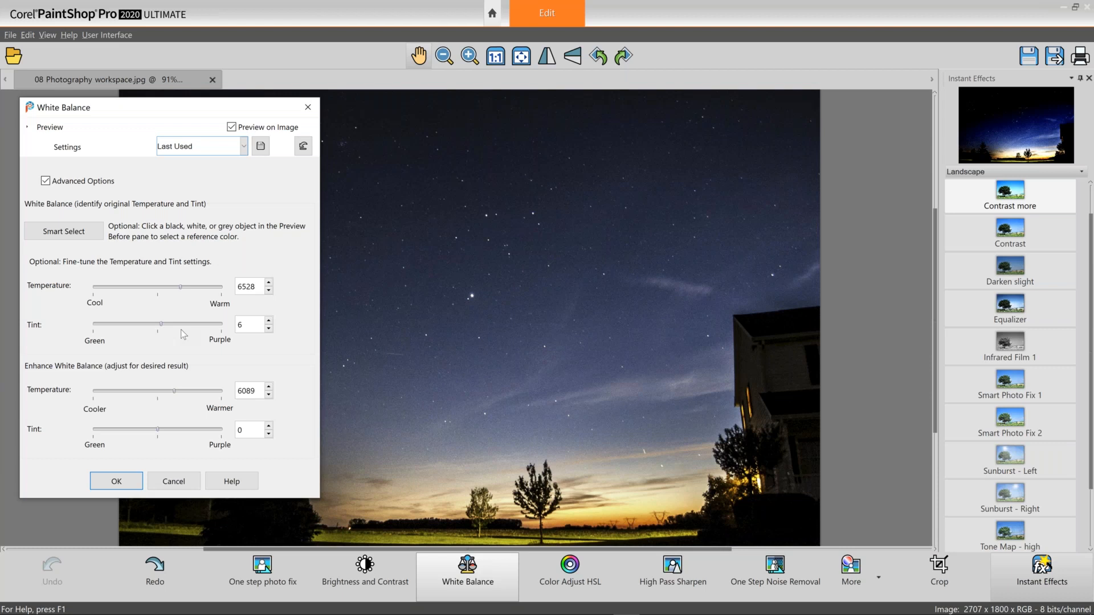
pyautogui.click(186, 484)
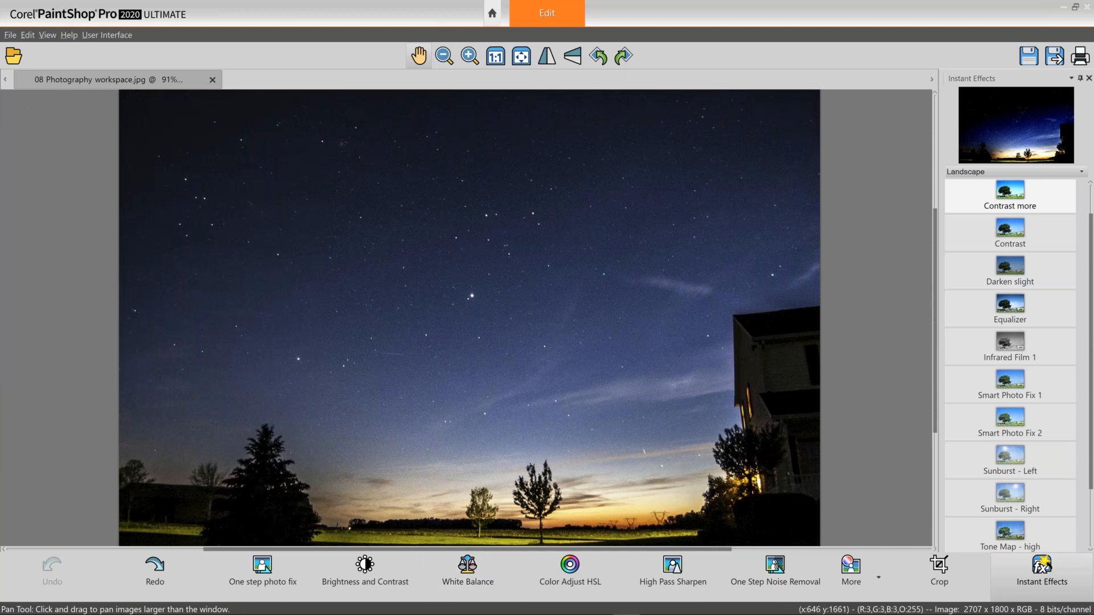
# Open Color Adjust HSL, preview the Ultraviolet glow preset, and cancel the dialog.
pyautogui.click(568, 570)
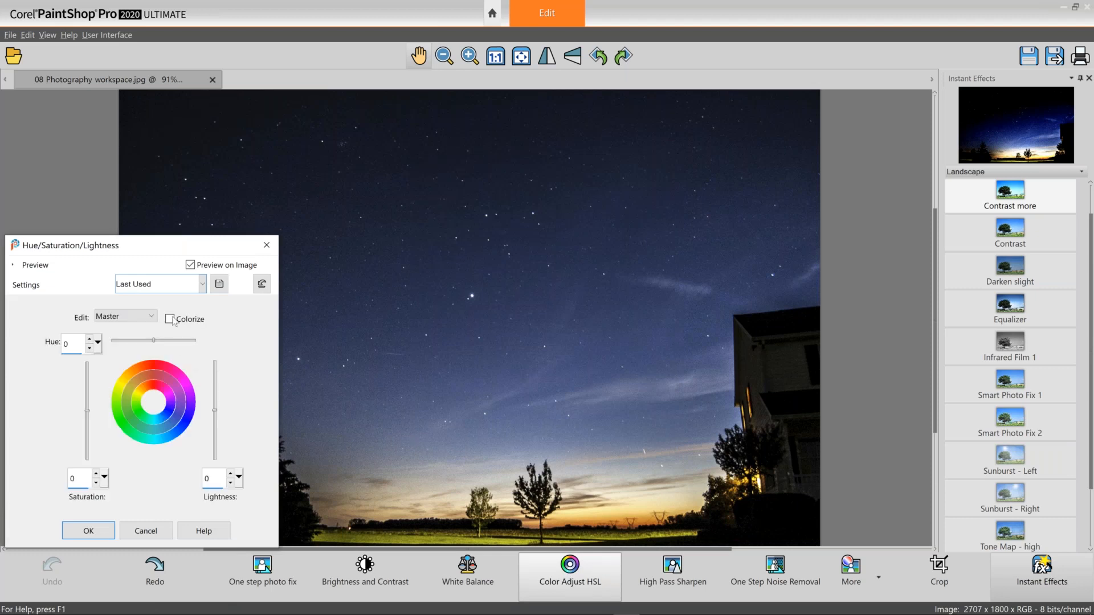
pyautogui.click(203, 284)
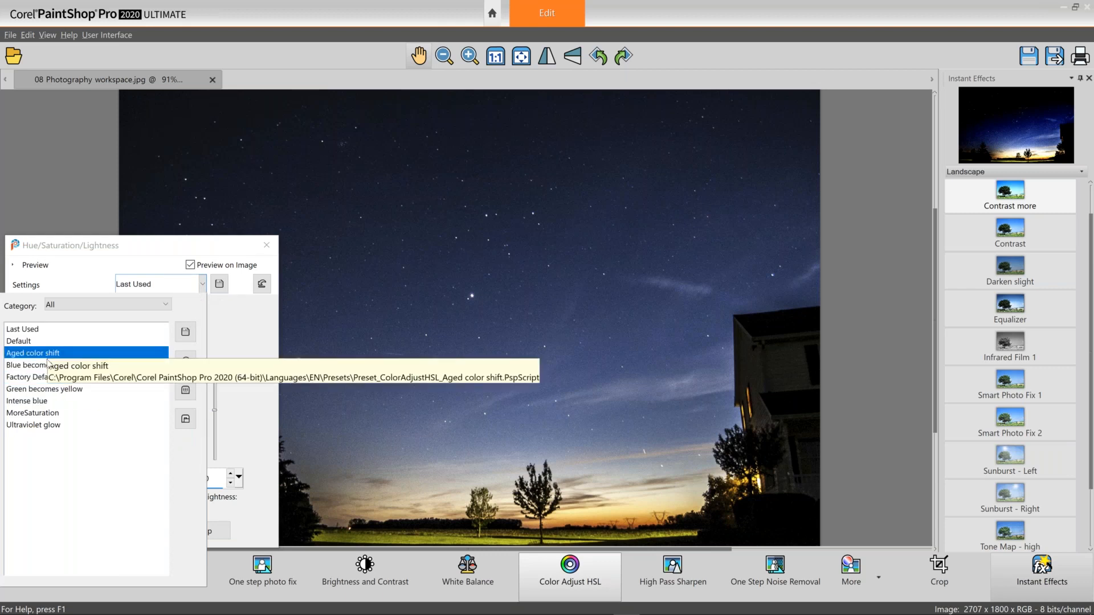
pyautogui.click(51, 426)
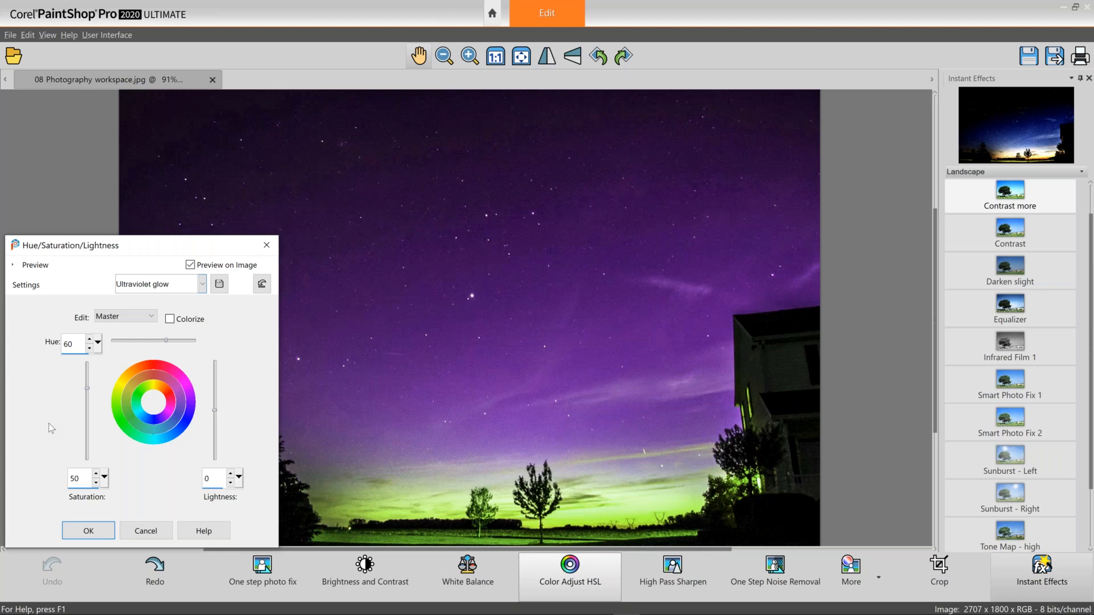
pyautogui.click(140, 533)
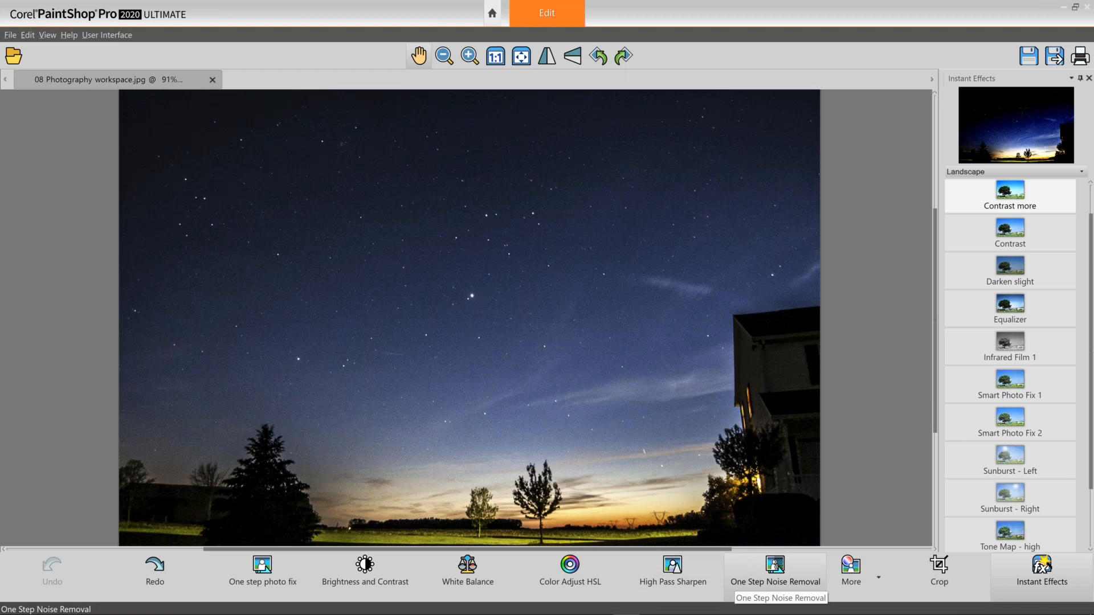
# Zoom into the sky to 150% and apply One Step Noise Removal.
pyautogui.scroll(2, 598, 379)
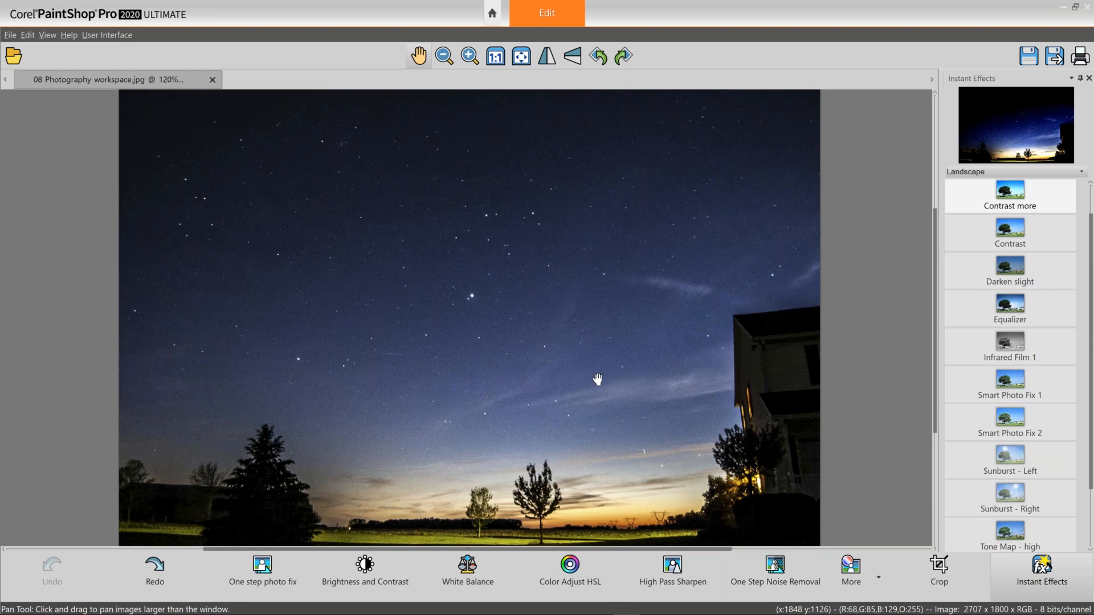
pyautogui.scroll(1, 598, 380)
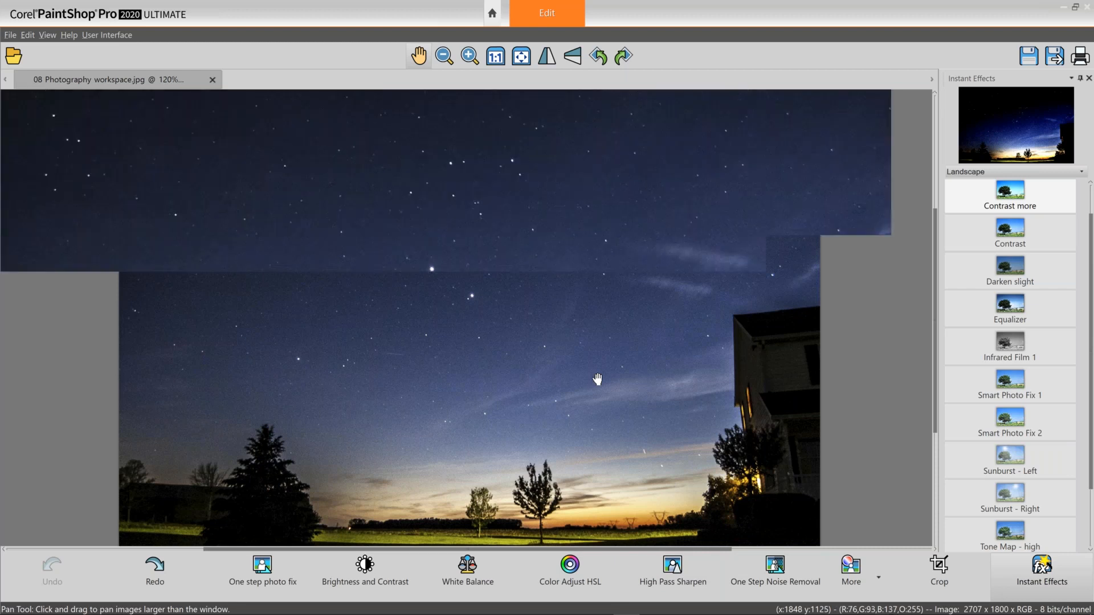
pyautogui.scroll(1, 598, 379)
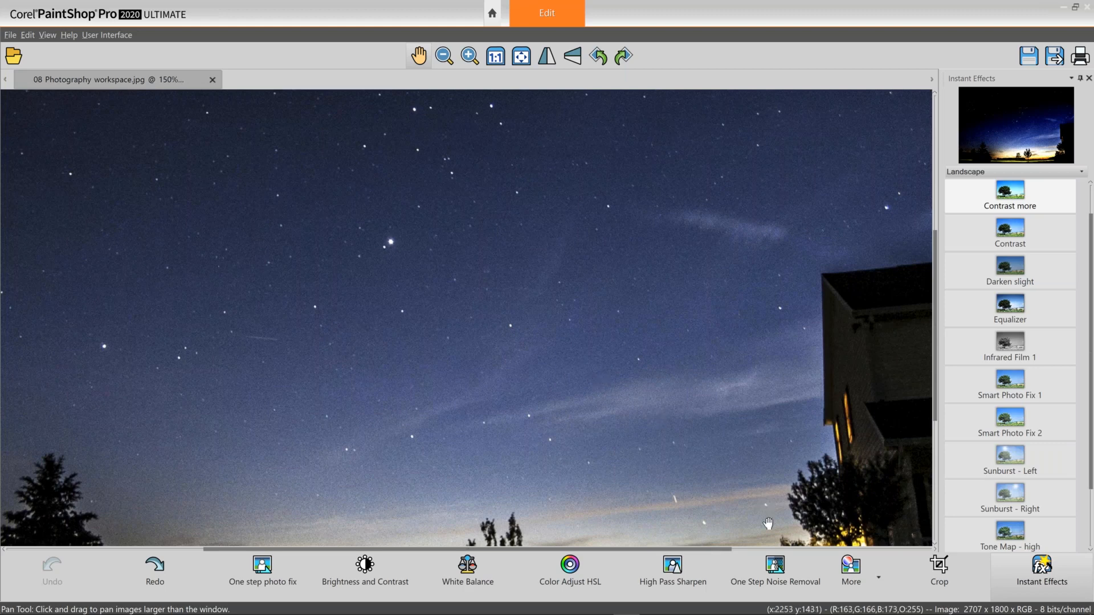
pyautogui.click(774, 567)
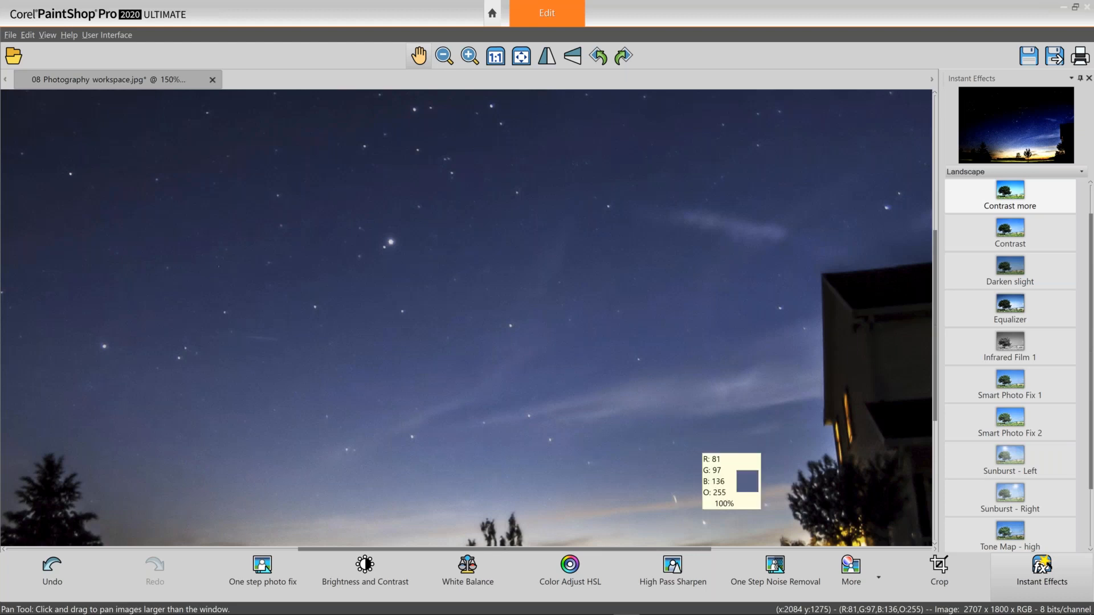
# Save the image and undo the noise removal.
pyautogui.hotkey('ctrl', 's')
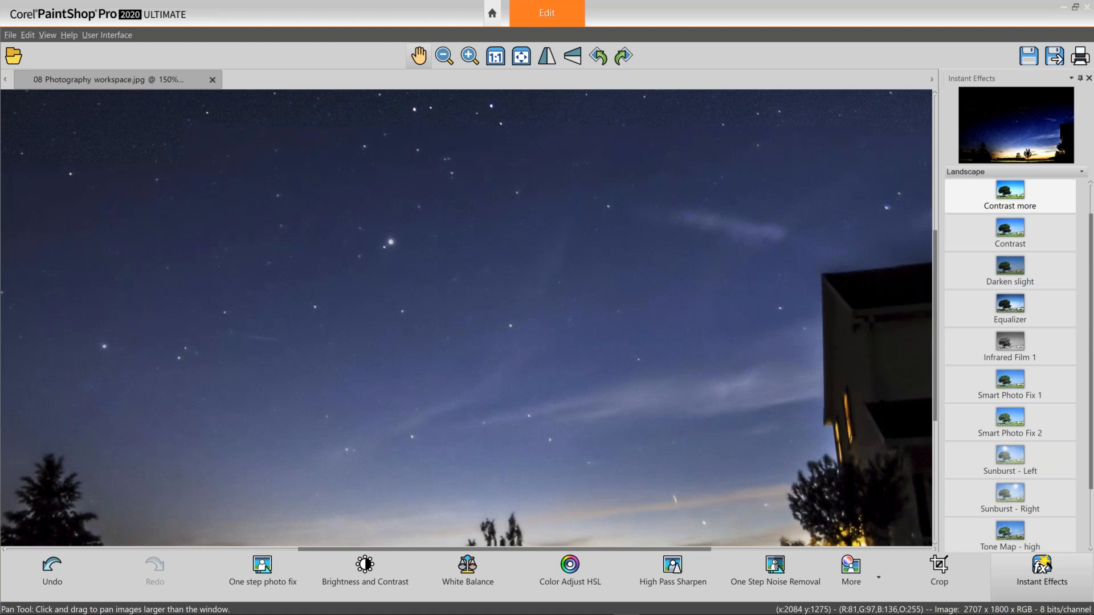
pyautogui.hotkey('ctrl', 'z')
# Browse the More adjustments menu and the Instant Effects presets list, zooming out to fit the photo.
pyautogui.click(878, 577)
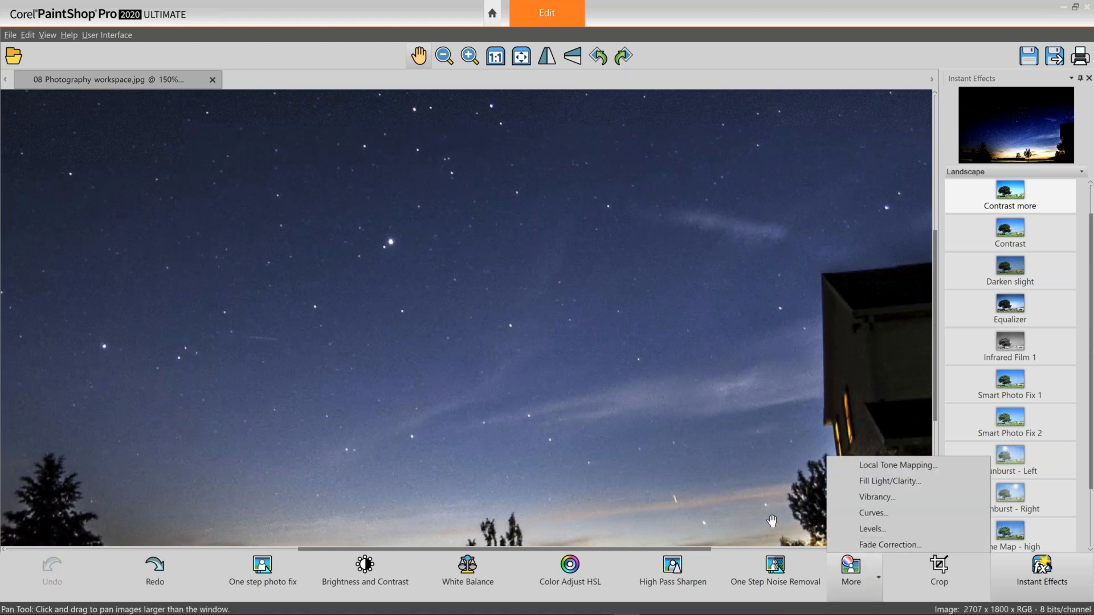
pyautogui.click(875, 577)
pyautogui.click(875, 576)
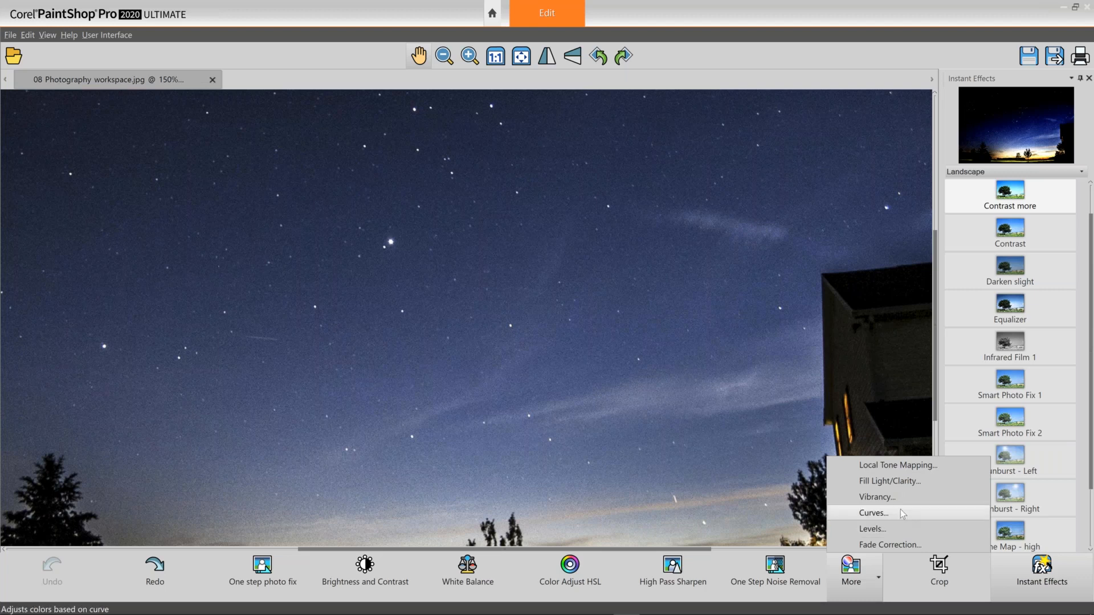
pyautogui.click(1081, 317)
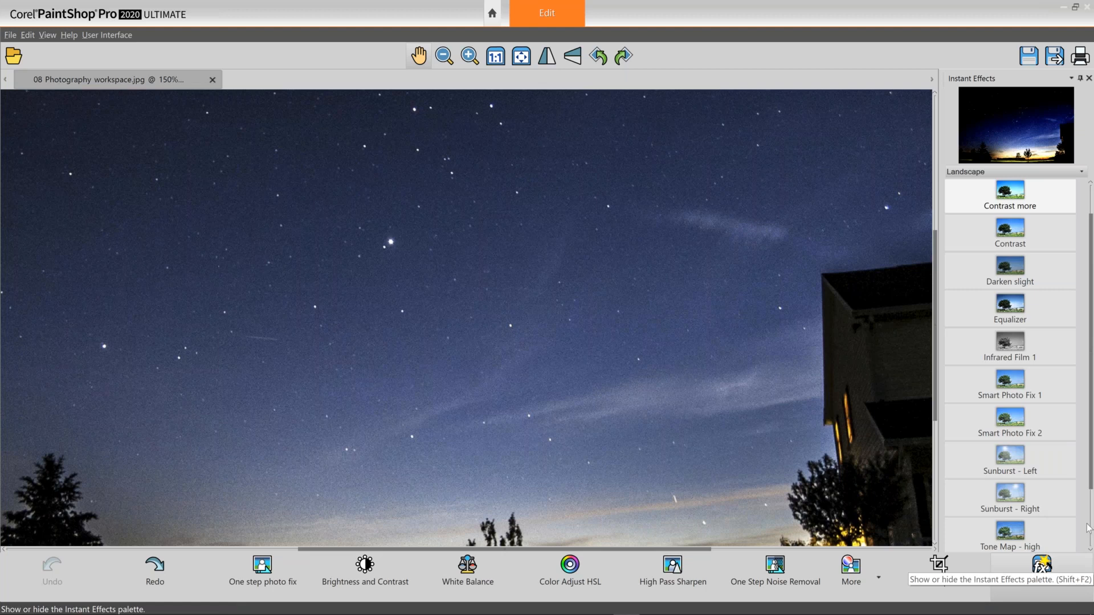
pyautogui.moveTo(1090, 416); pyautogui.dragTo(1088, 381)
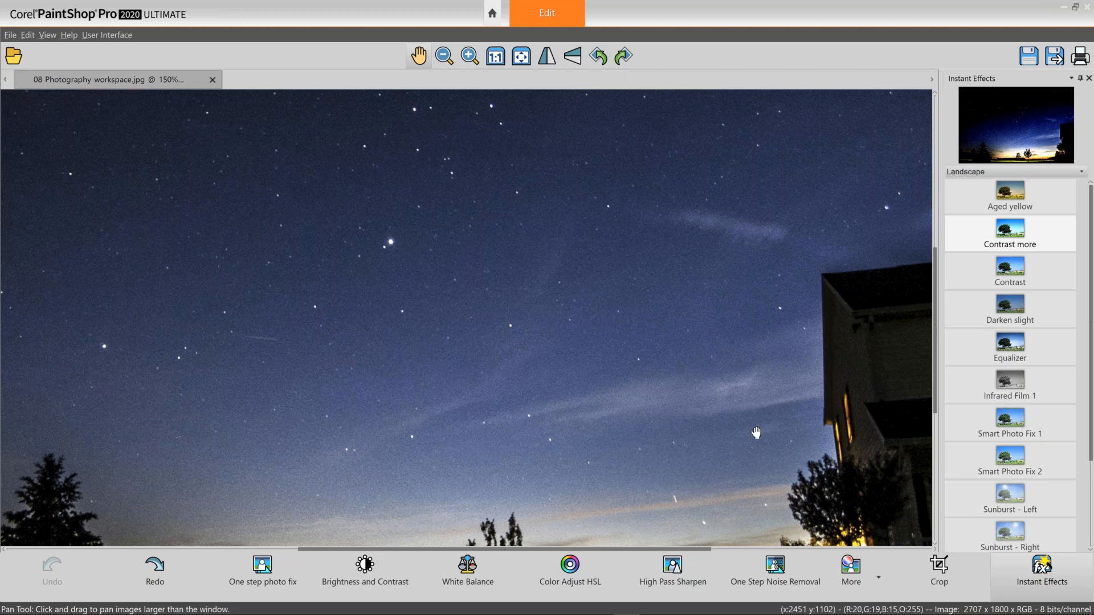
pyautogui.scroll(-1, 756, 433)
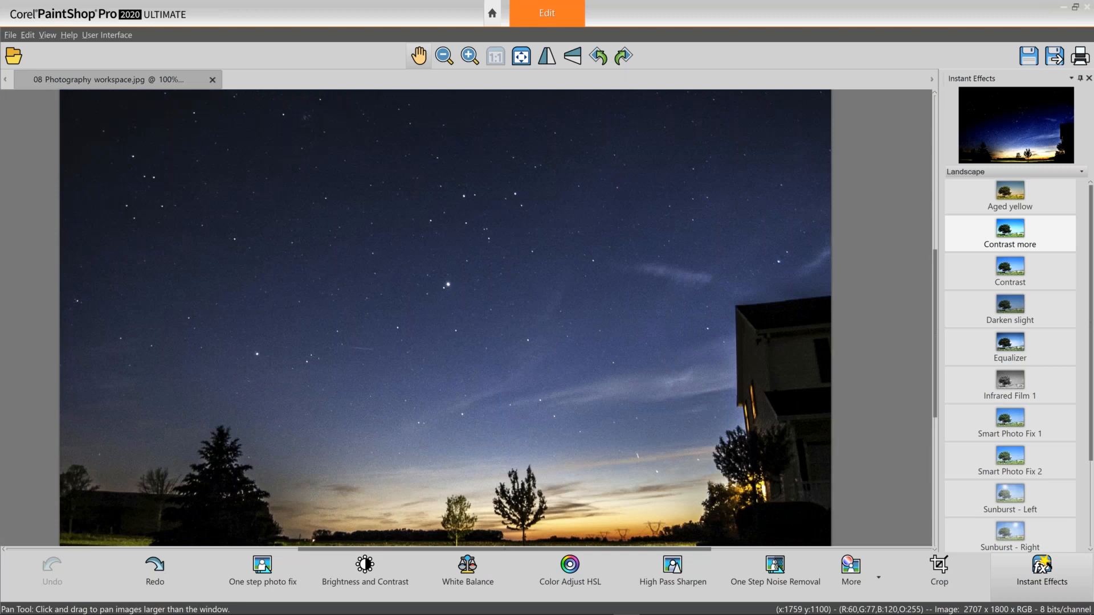
pyautogui.scroll(-1, 561, 369)
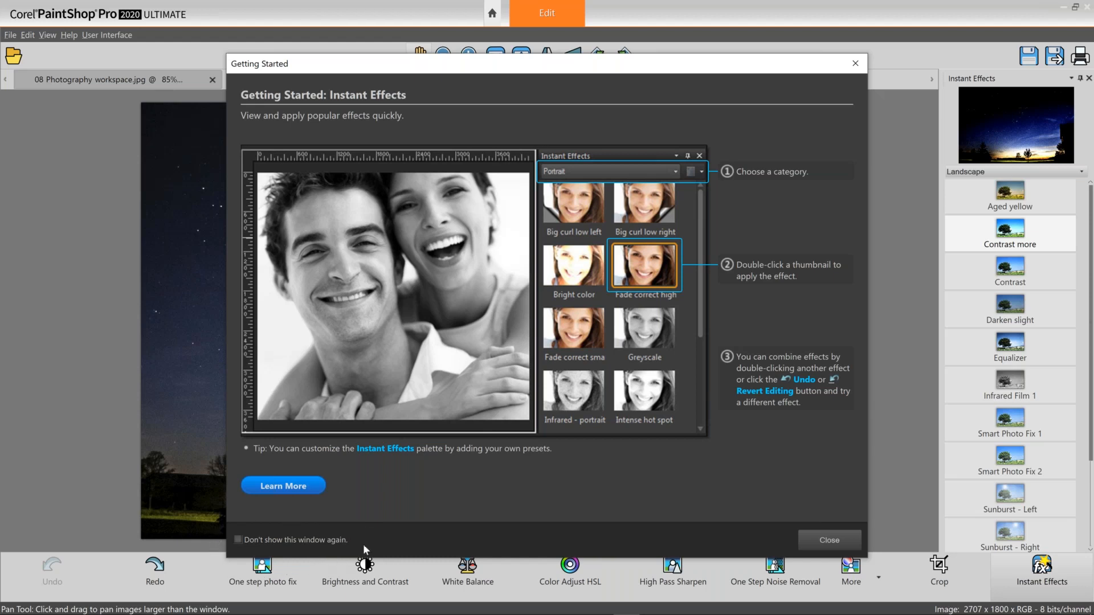
# Close the Getting Started dialog and scroll through the Landscape Instant Effects presets.
pyautogui.click(824, 541)
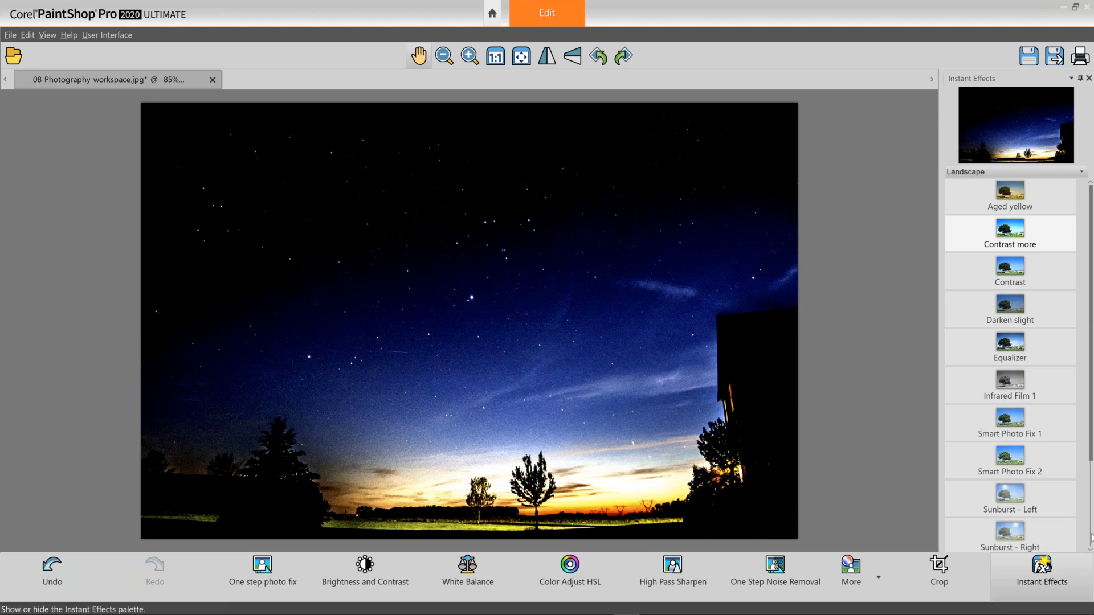
pyautogui.scroll(-1, 1091, 535)
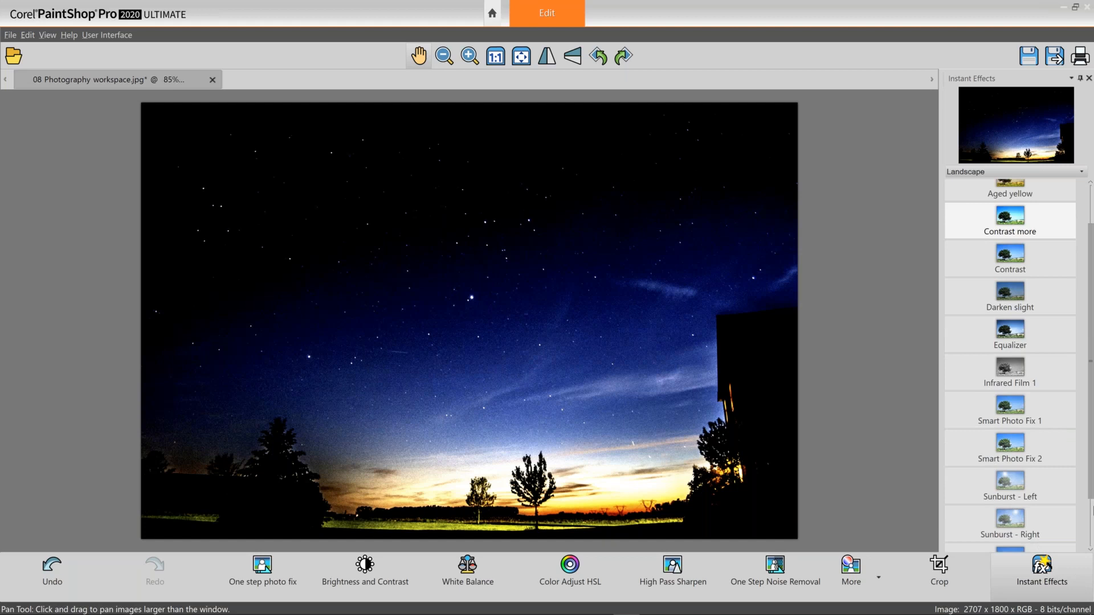
pyautogui.scroll(-3, 1093, 510)
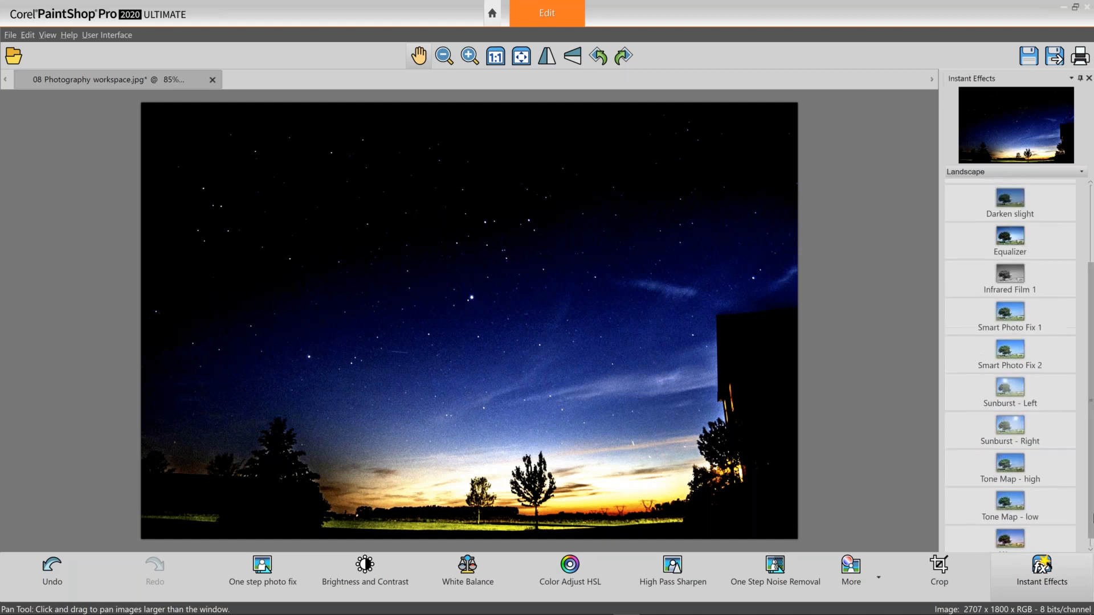
pyautogui.scroll(1, 1093, 519)
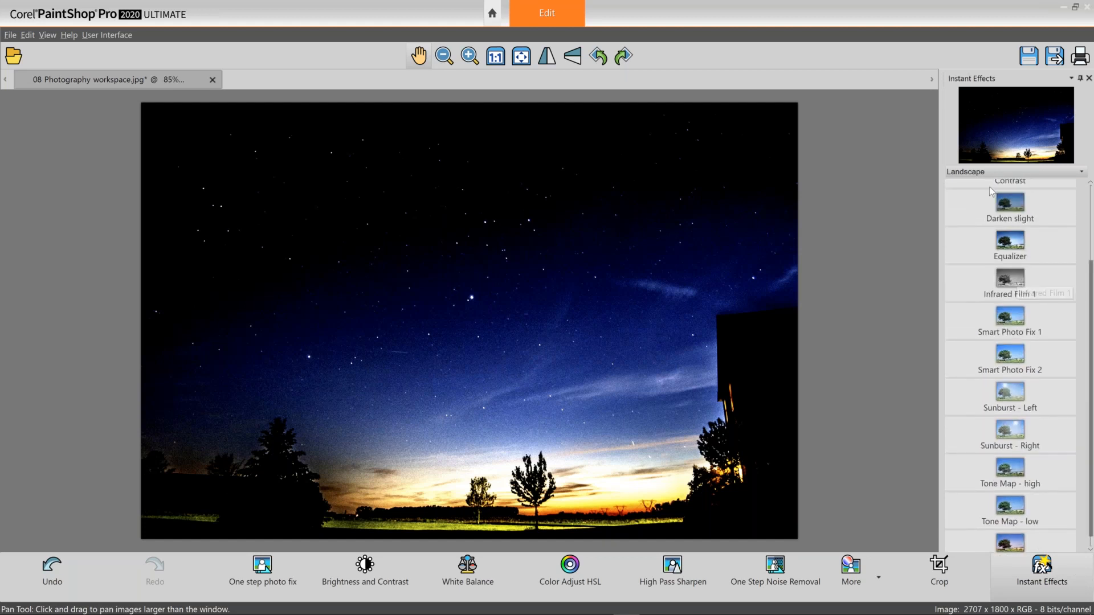
# Switch the Instant Effects category to Retro, pick the Retro Soft preset and dismiss the Getting Started dialog.
pyautogui.click(989, 170)
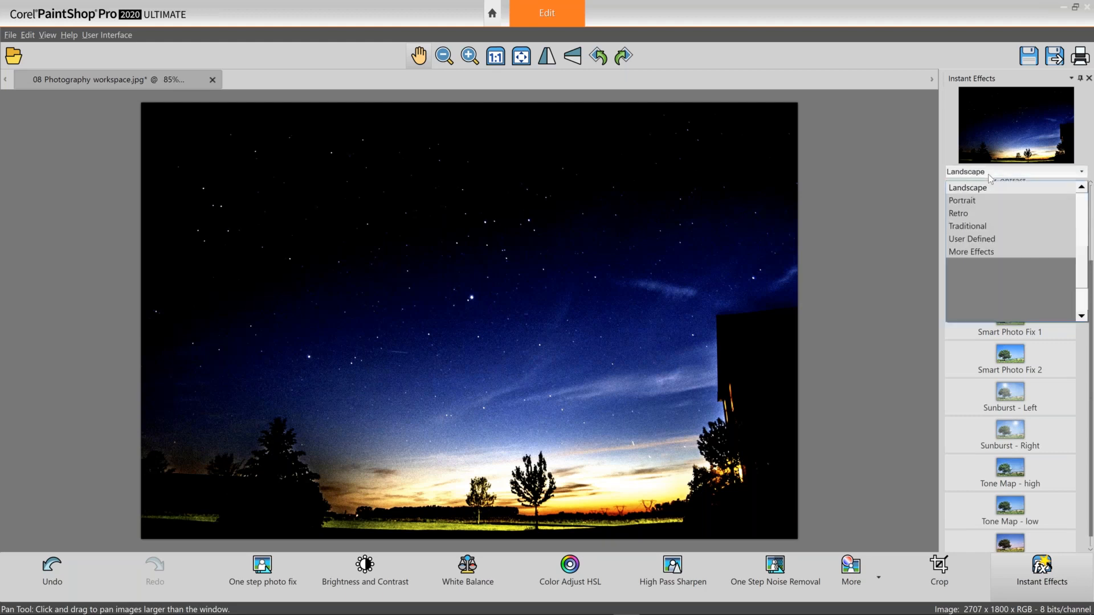
pyautogui.click(993, 213)
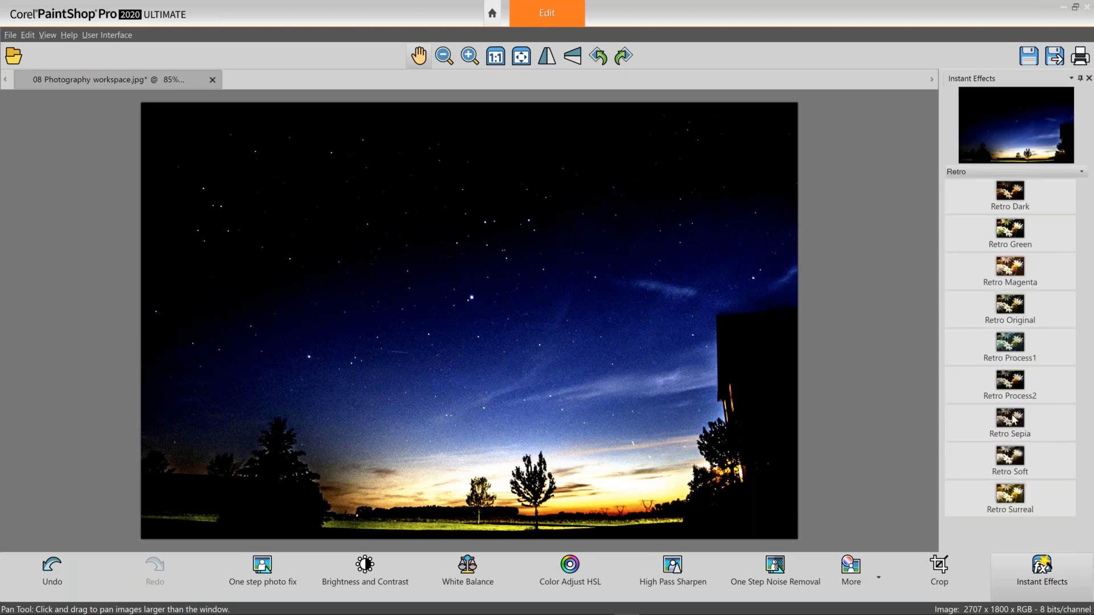
pyautogui.click(1009, 454)
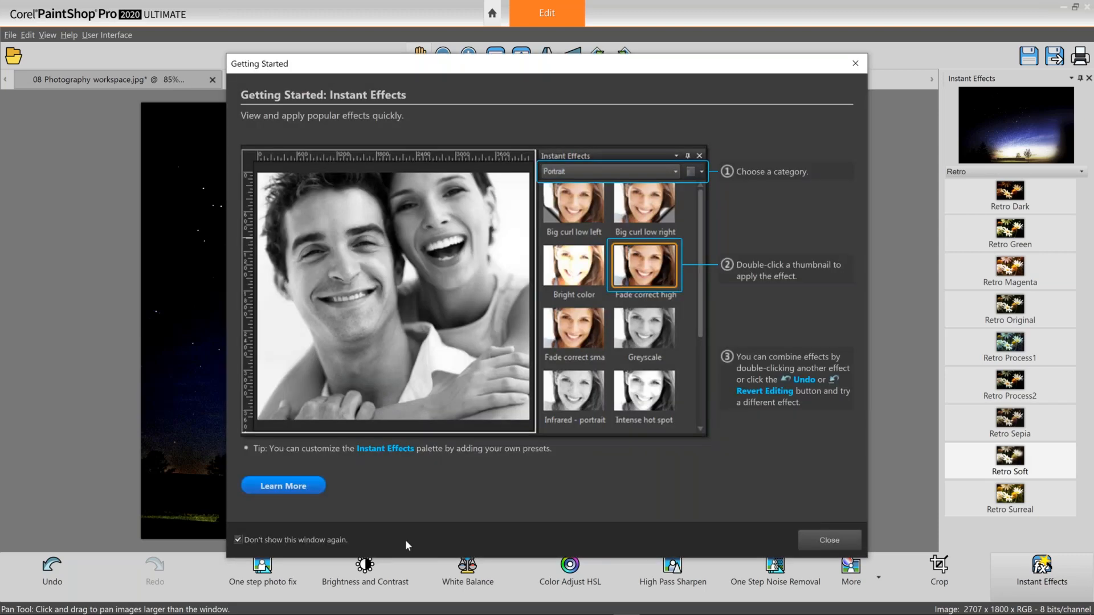
pyautogui.press('Escape')
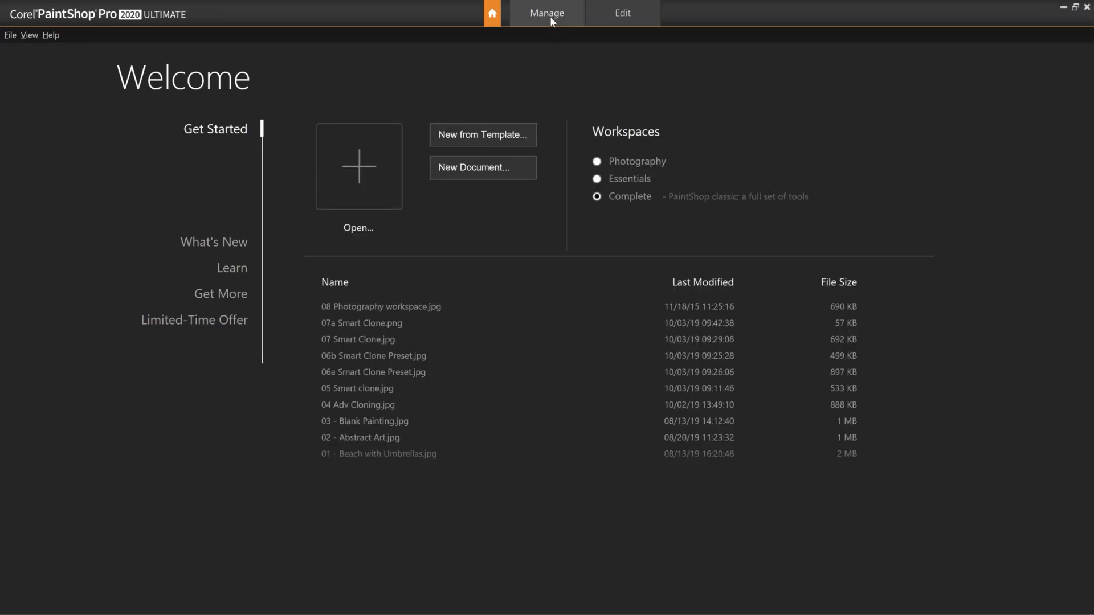
# Open the llama and sunset tree photos for editing, closing the night-sky photo without saving changes.
pyautogui.click(551, 17)
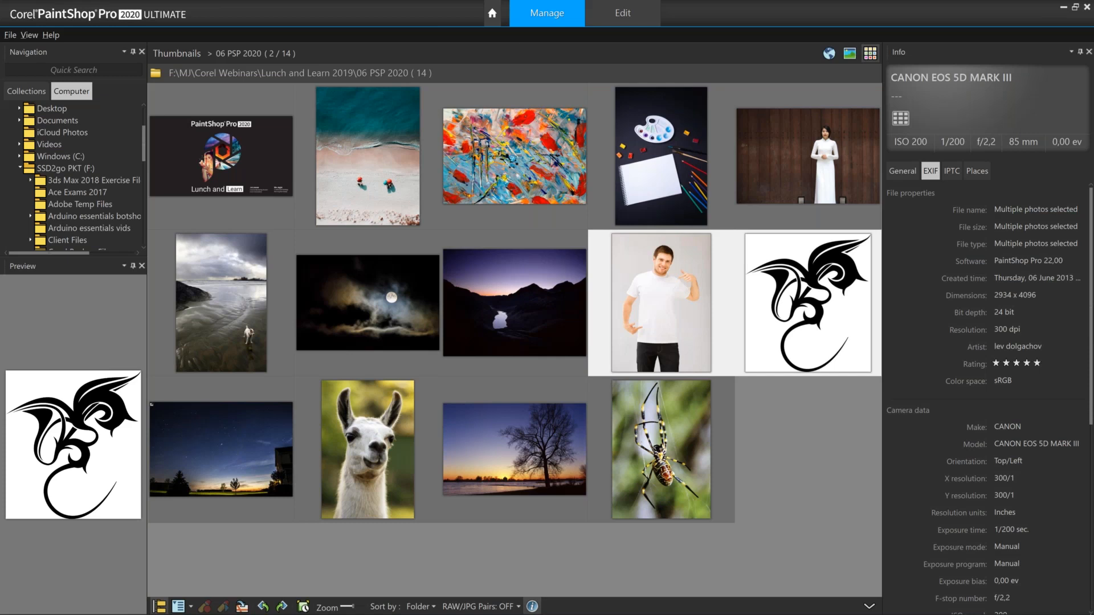
pyautogui.click(374, 452)
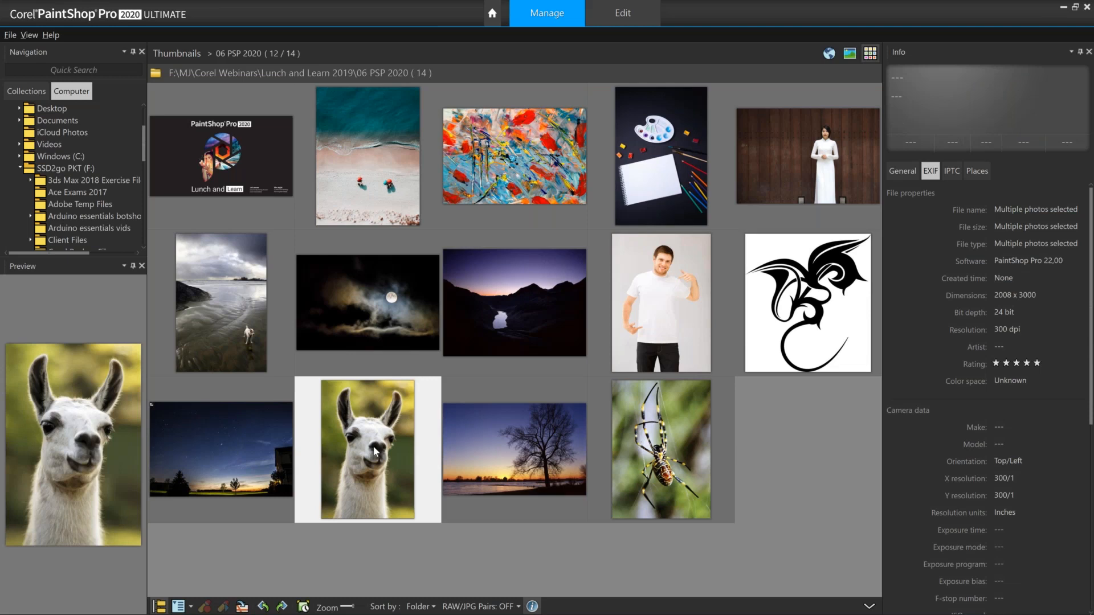
pyautogui.keyDown('ctrl'); pyautogui.click(507, 448); pyautogui.keyUp('ctrl')
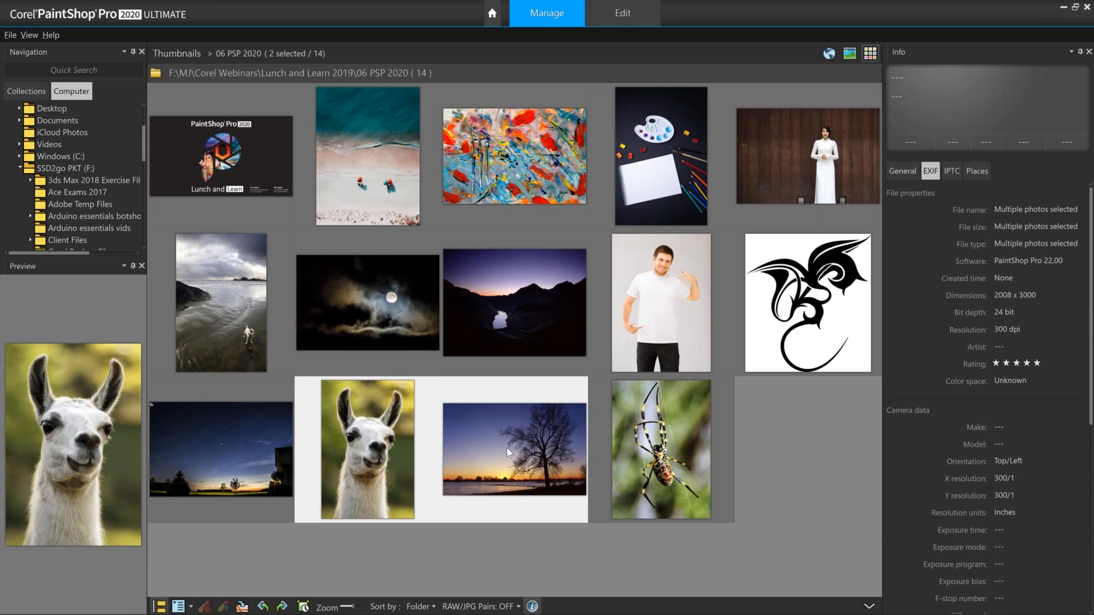
pyautogui.rightClick(507, 448)
pyautogui.click(557, 164)
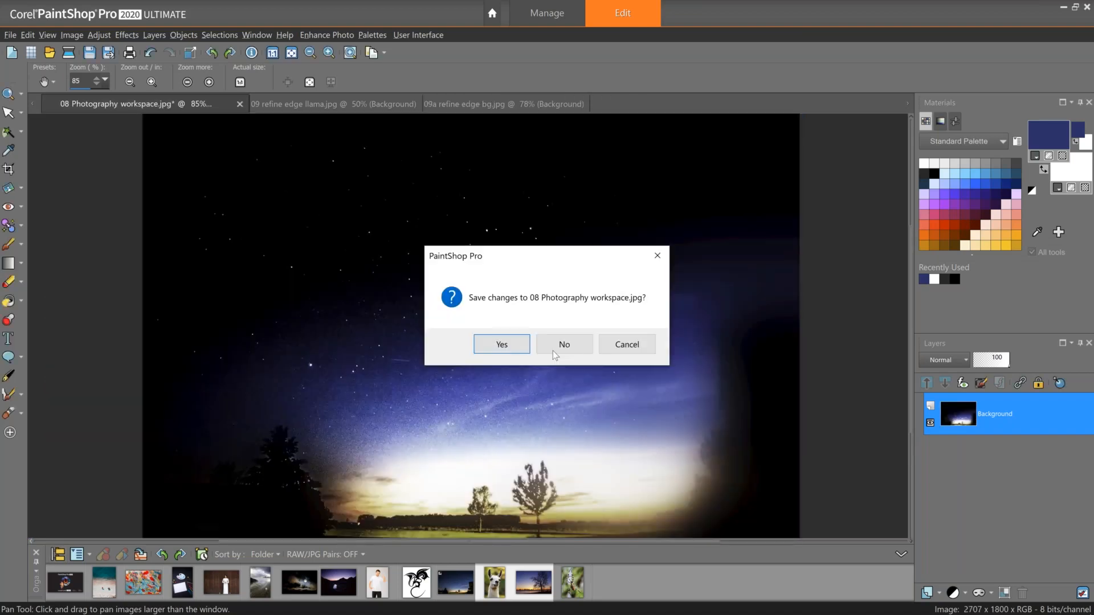
pyautogui.click(553, 351)
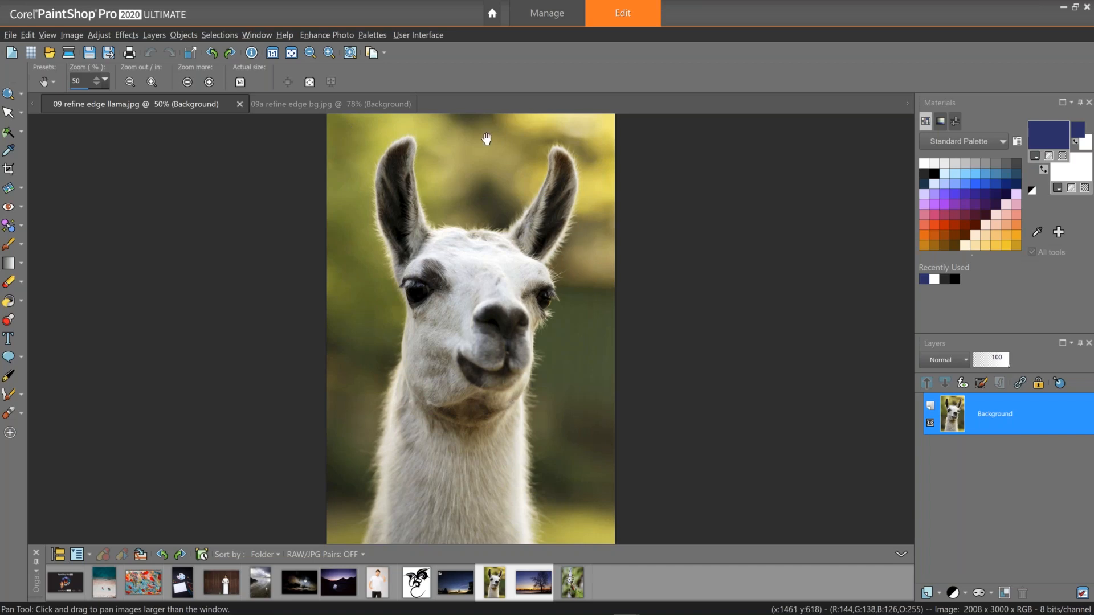
# View the tree background image and return to the llama photo.
pyautogui.click(306, 104)
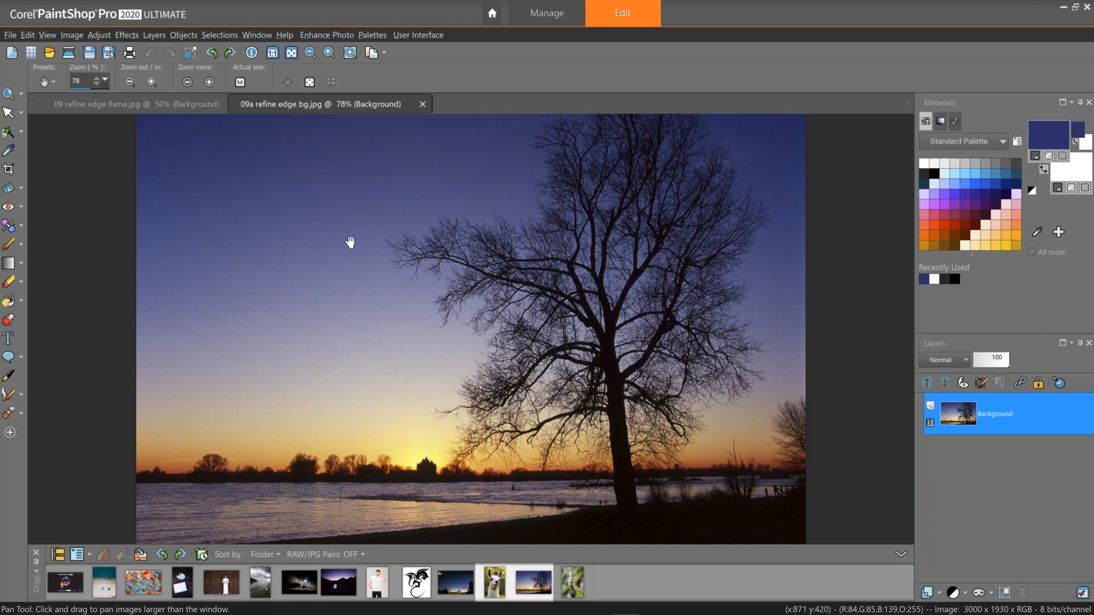
pyautogui.moveTo(205, 110)
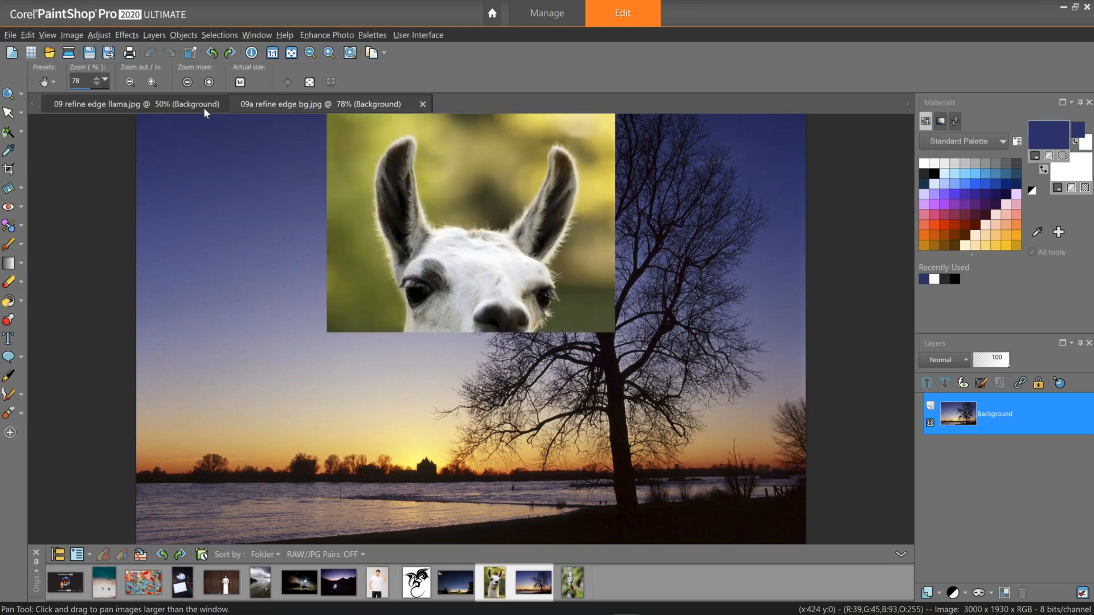
pyautogui.click(206, 111)
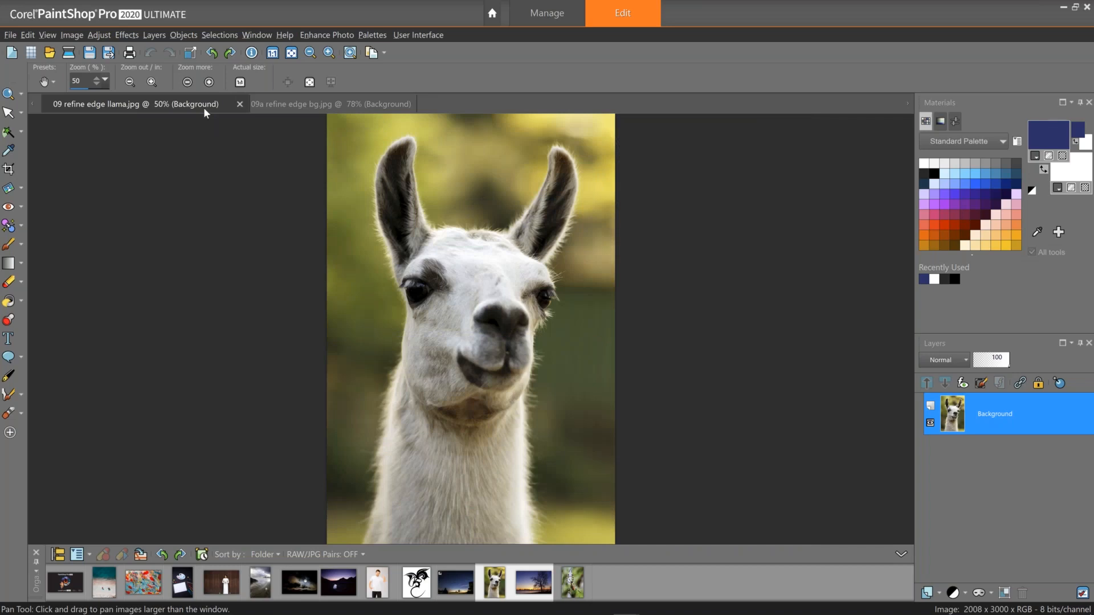
# Select the llama's head and neck with the Smart Selection Brush using three strokes.
pyautogui.click(21, 132)
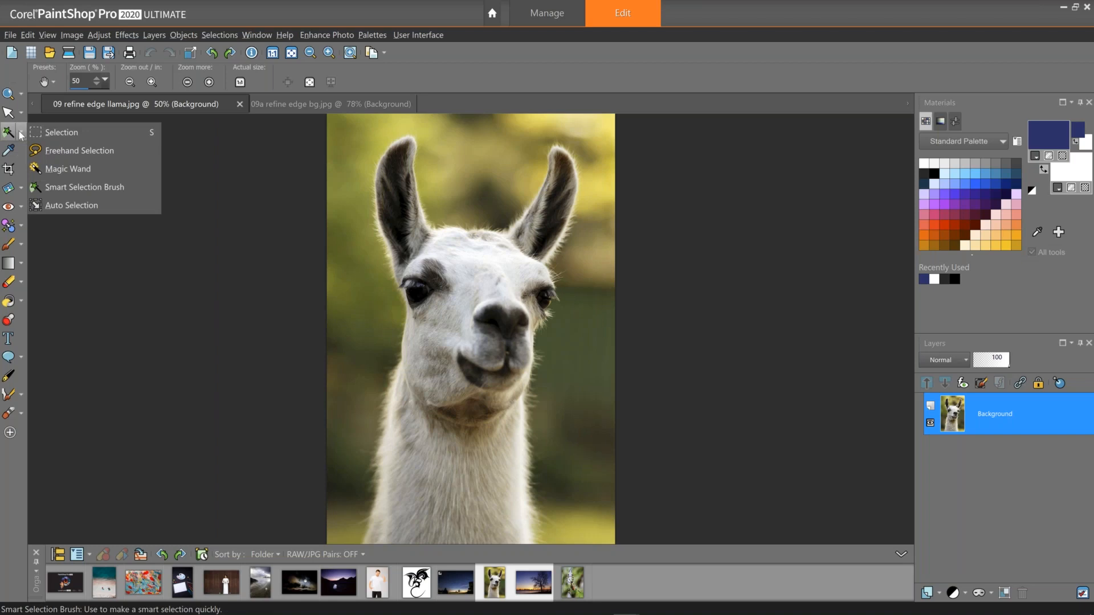
pyautogui.click(59, 187)
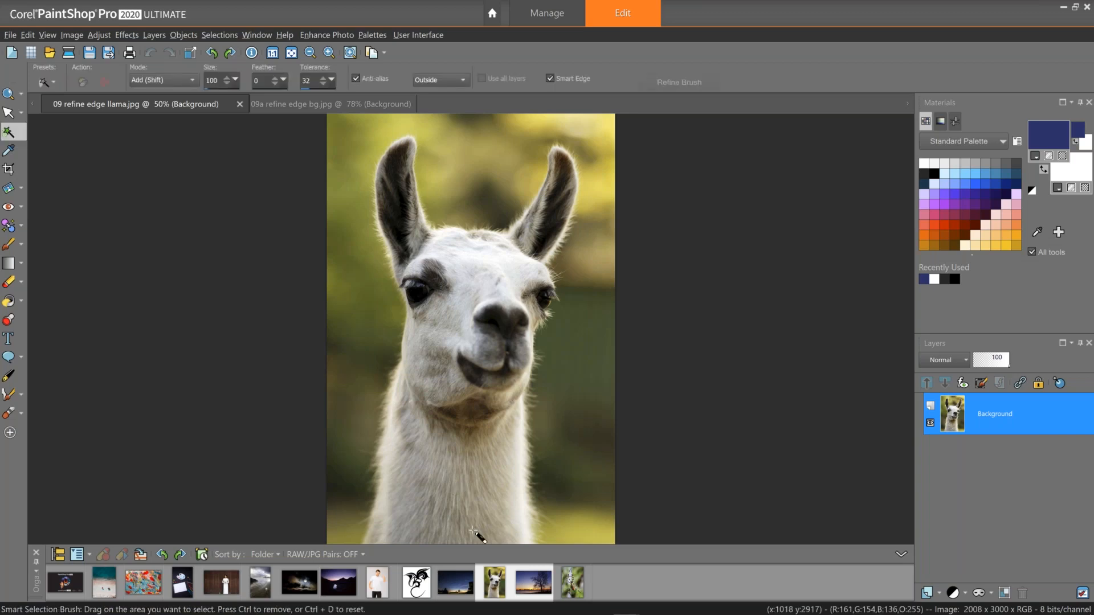
pyautogui.moveTo(474, 532)
pyautogui.mouseDown()
pyautogui.moveTo(470, 399)
pyautogui.moveTo(460, 420)
pyautogui.mouseUp()
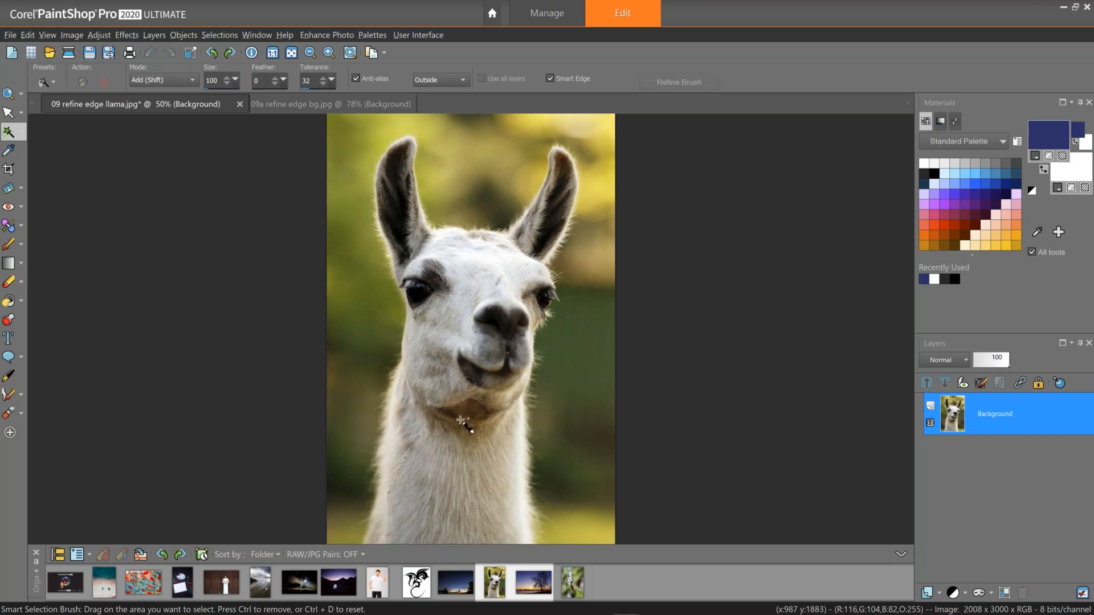
pyautogui.moveTo(428, 459)
pyautogui.mouseDown()
pyautogui.moveTo(392, 471)
pyautogui.moveTo(409, 360)
pyautogui.mouseUp()
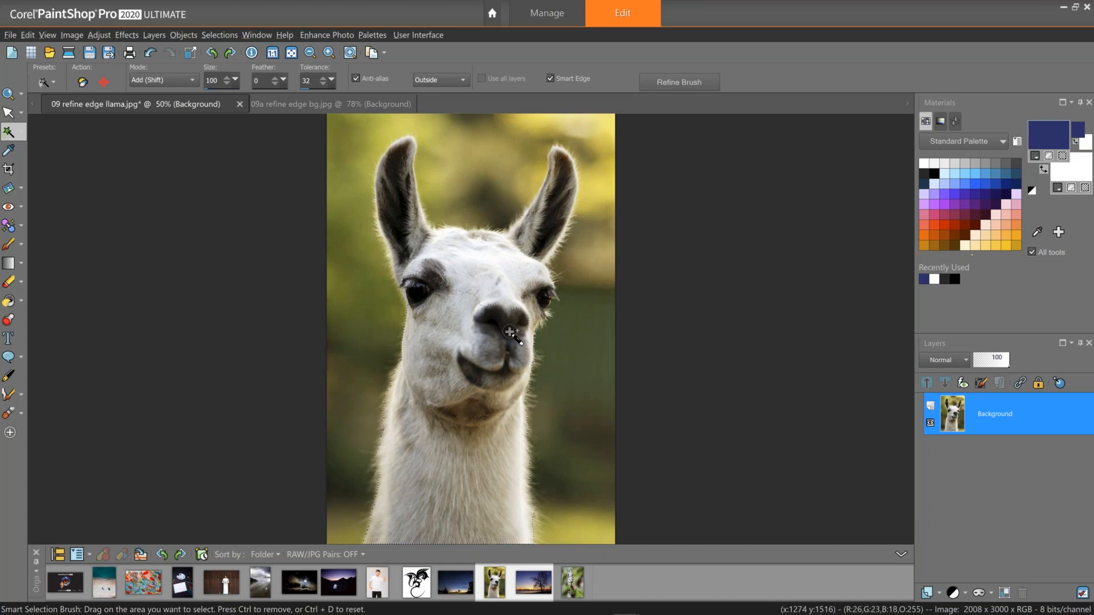
pyautogui.moveTo(523, 297); pyautogui.dragTo(482, 293)
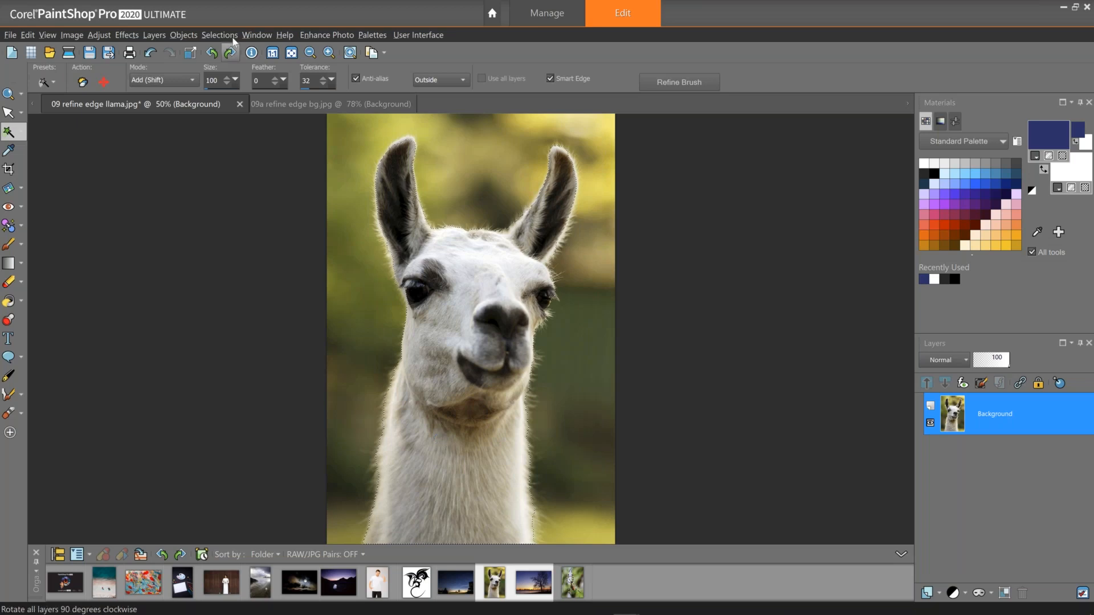
# Try erasing around the llama's left eye with the Eraser tool, then undo the eraser strokes.
pyautogui.hotkey('ctrl', 'shift', 'e')
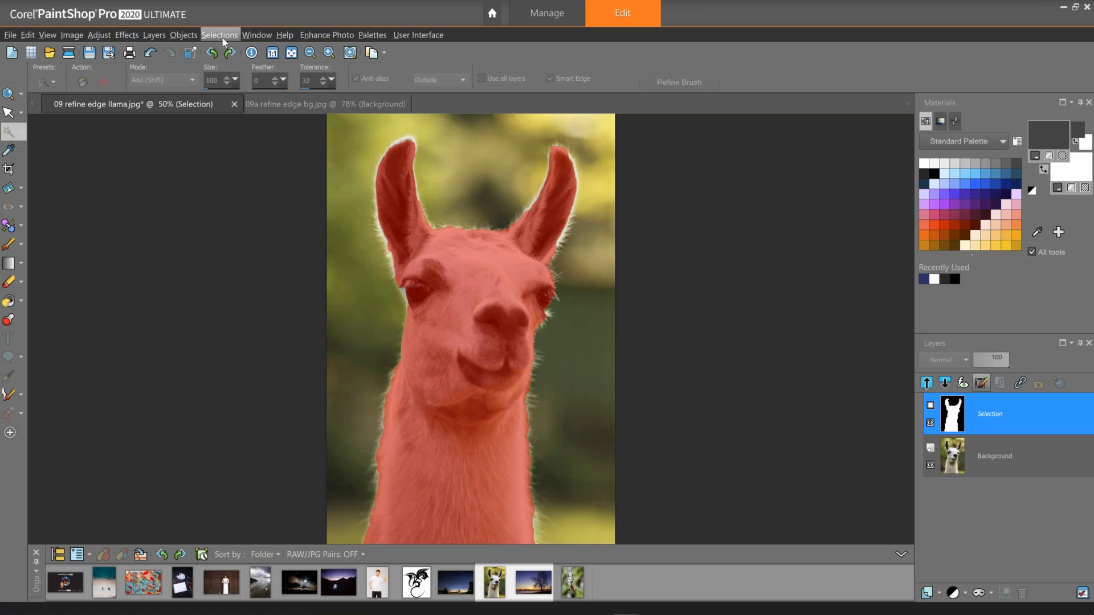
pyautogui.click(9, 283)
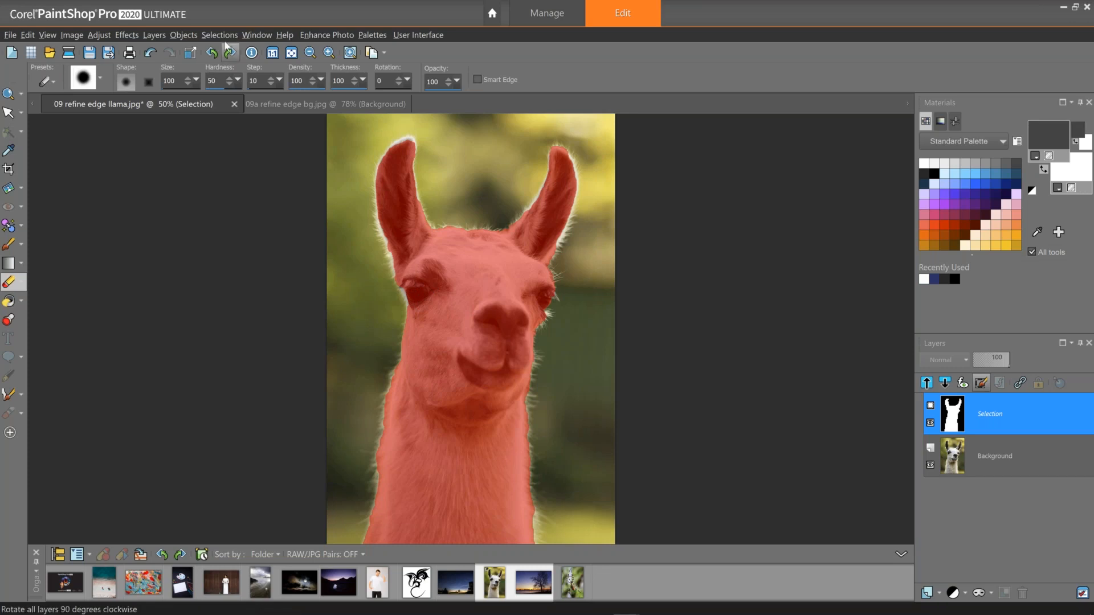
pyautogui.click(223, 36)
pyautogui.click(257, 206)
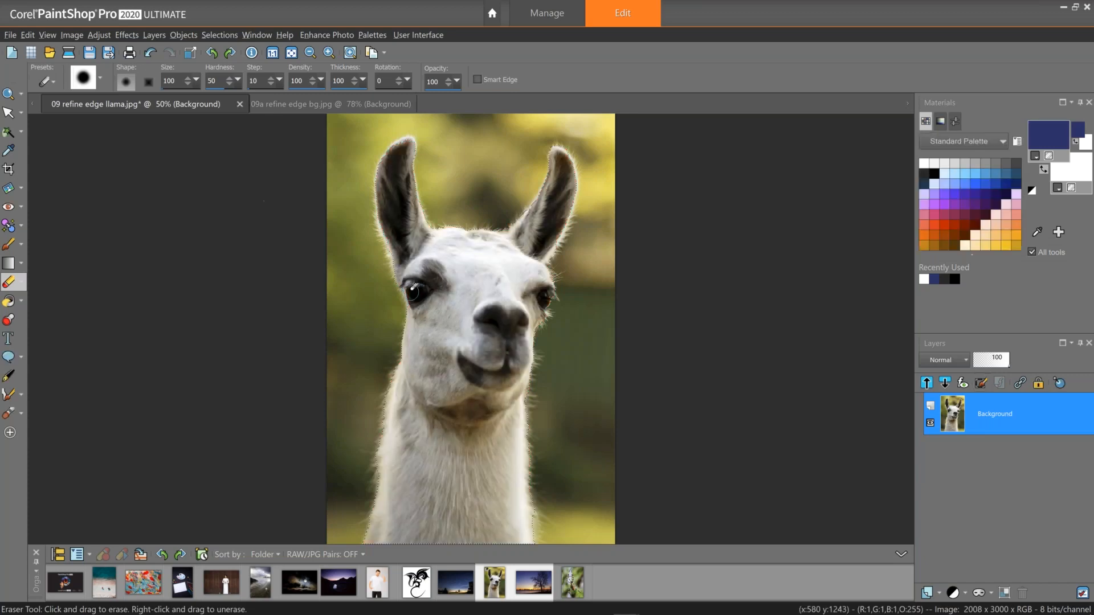
pyautogui.moveTo(409, 292); pyautogui.dragTo(417, 298)
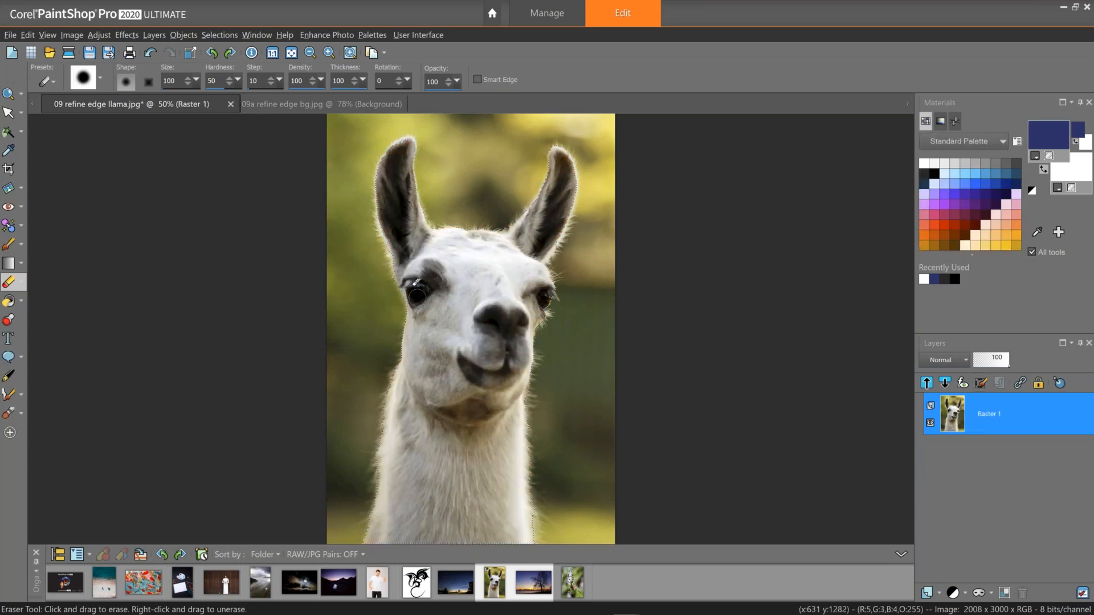
pyautogui.moveTo(412, 282); pyautogui.dragTo(418, 298)
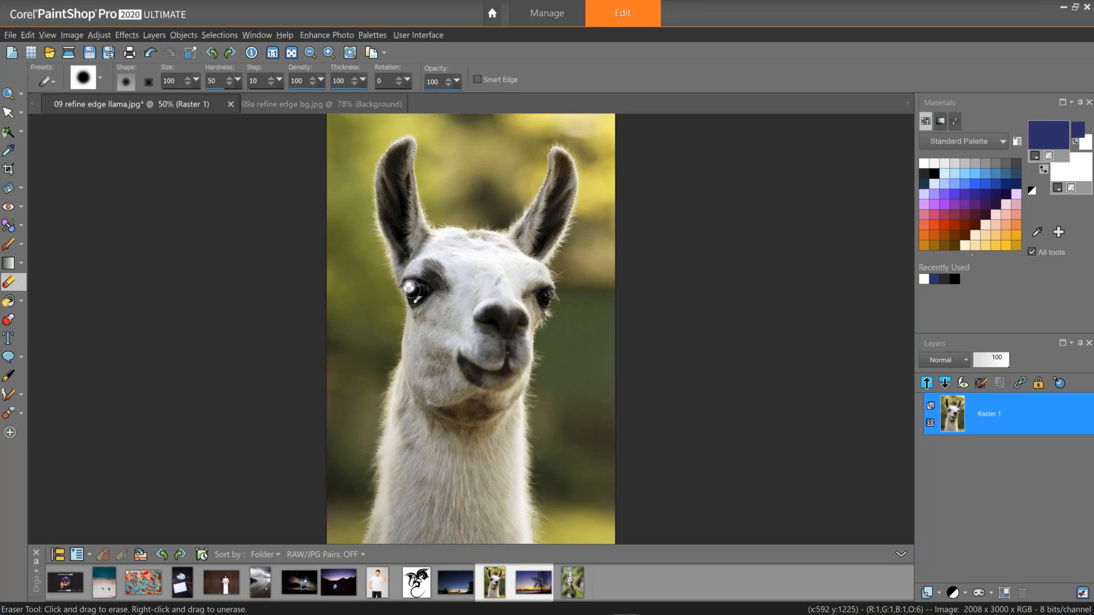
pyautogui.hotkey('ctrl', 'z')
pyautogui.hotkey('ctrl', 'z')
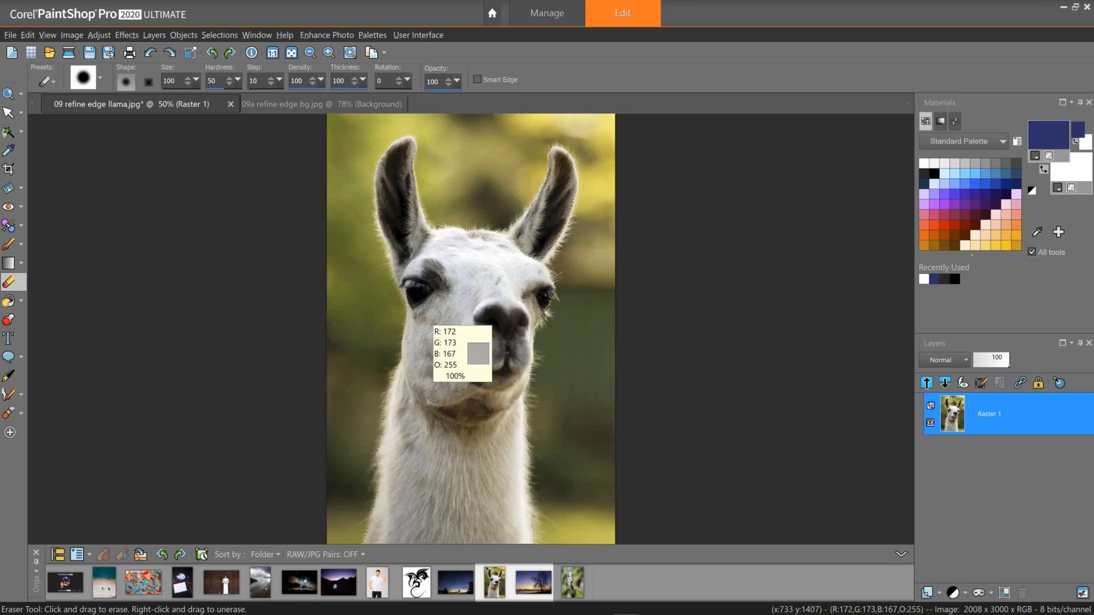
pyautogui.hotkey('ctrl', 'z')
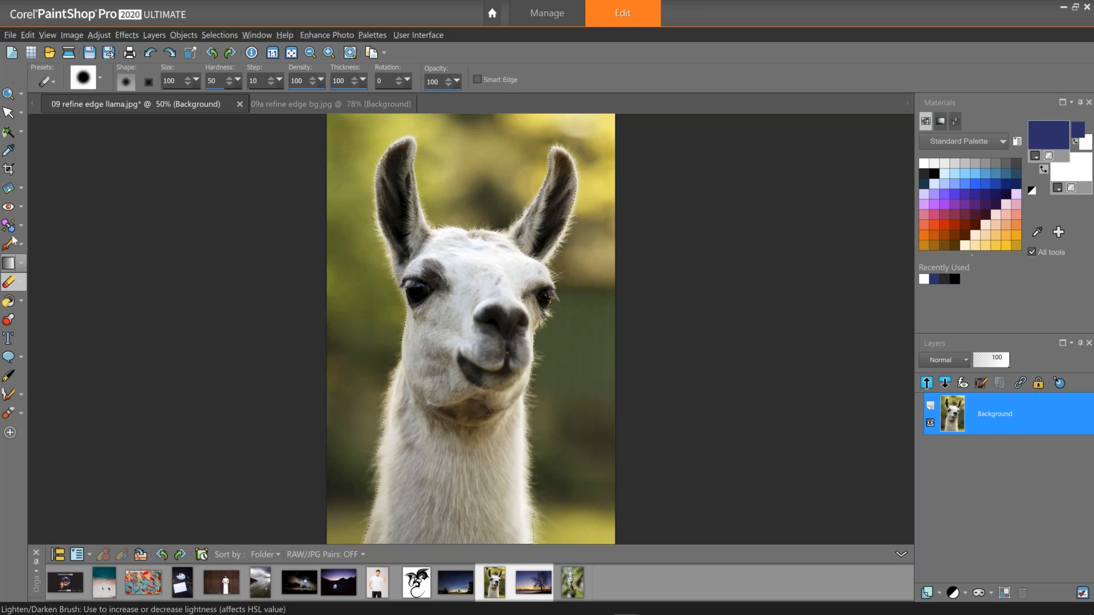
# Apply the Refine Brush with Feather 0 and Expand Border -10, then undo the refinement.
pyautogui.click(9, 132)
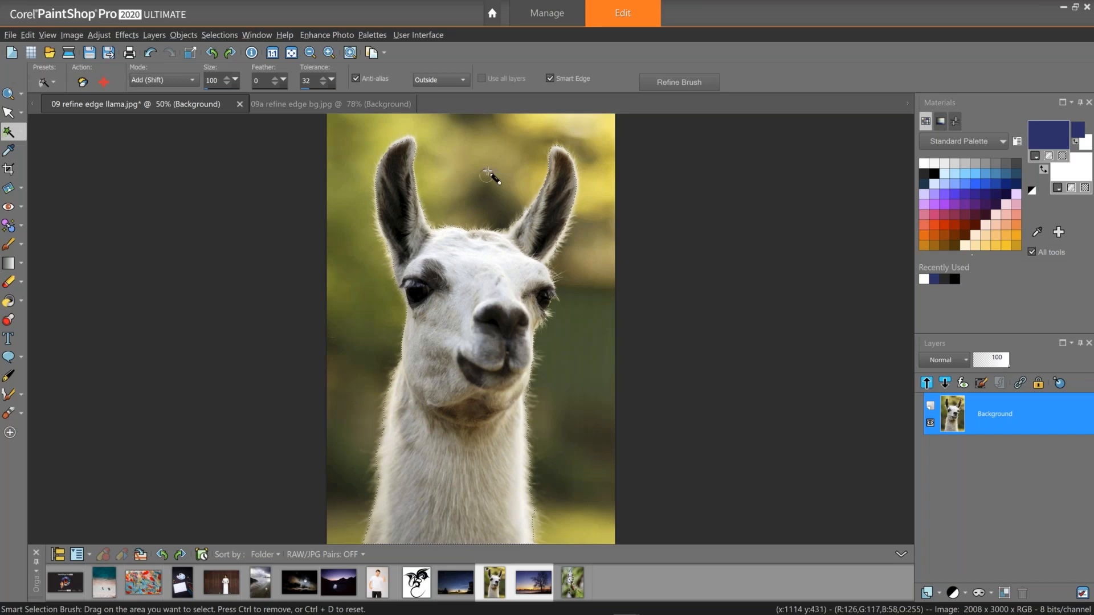
pyautogui.click(657, 80)
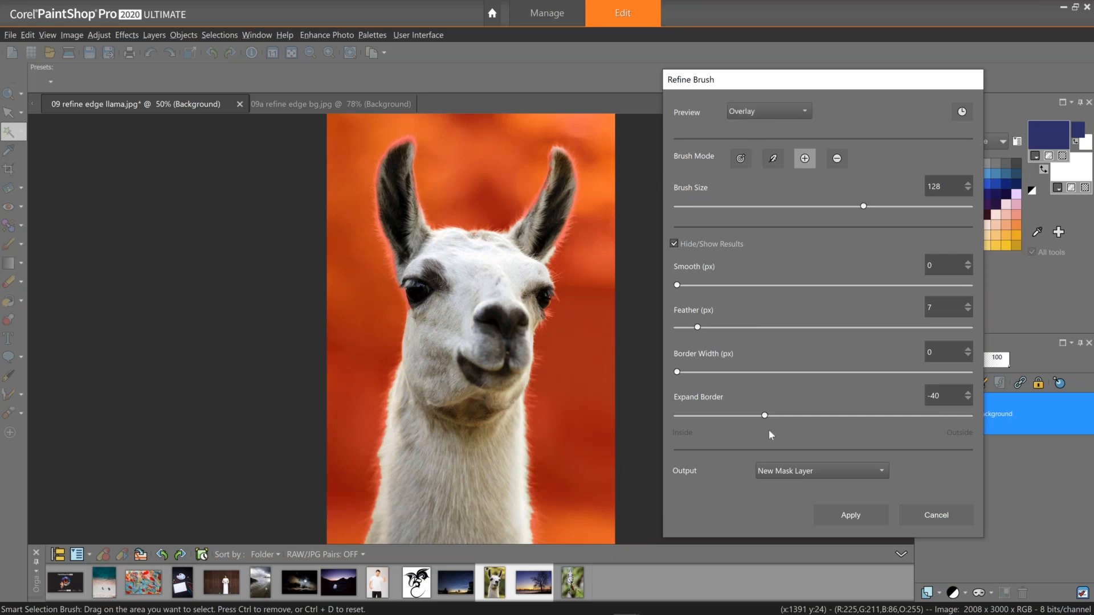
pyautogui.click(934, 396)
pyautogui.write('0')
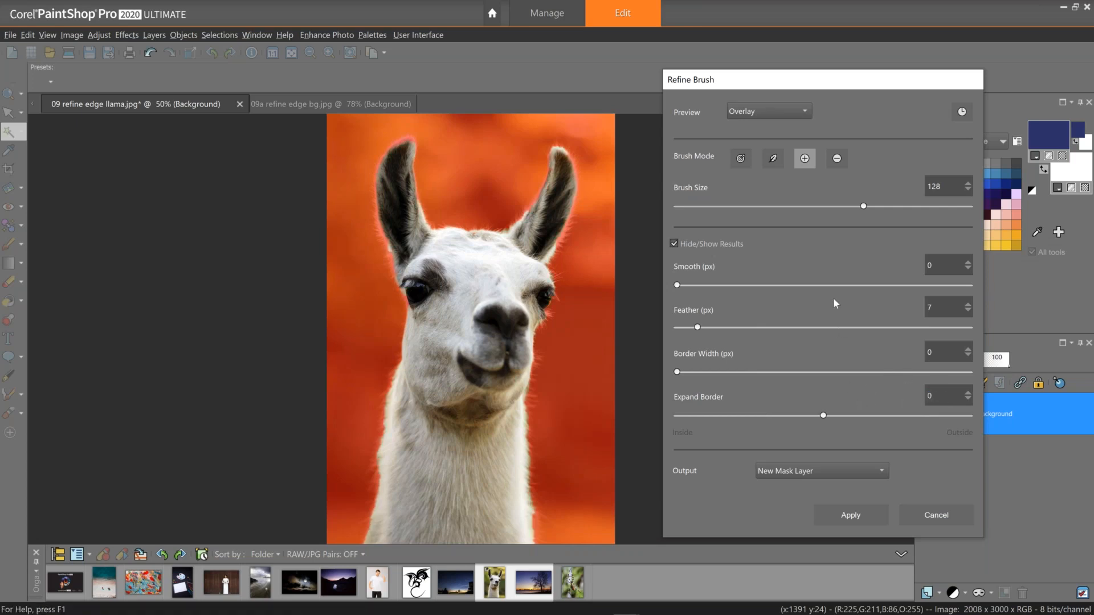
pyautogui.moveTo(943, 313); pyautogui.dragTo(894, 311)
pyautogui.click(888, 397)
pyautogui.write('-10')
pyautogui.moveTo(936, 394); pyautogui.dragTo(931, 394)
pyautogui.press('Return')
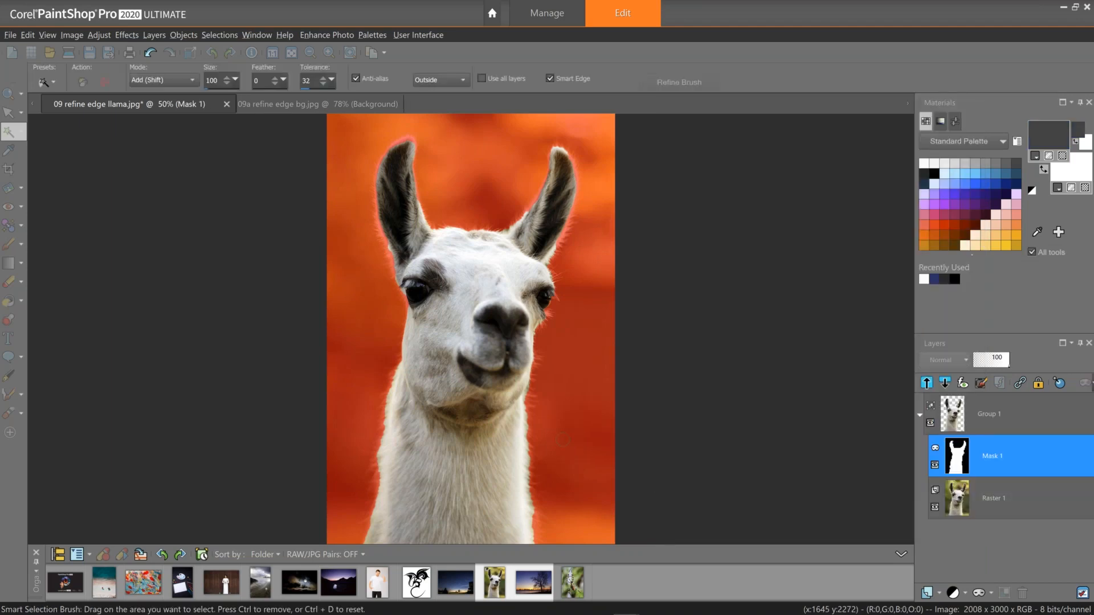
pyautogui.hotkey('ctrl', 'z')
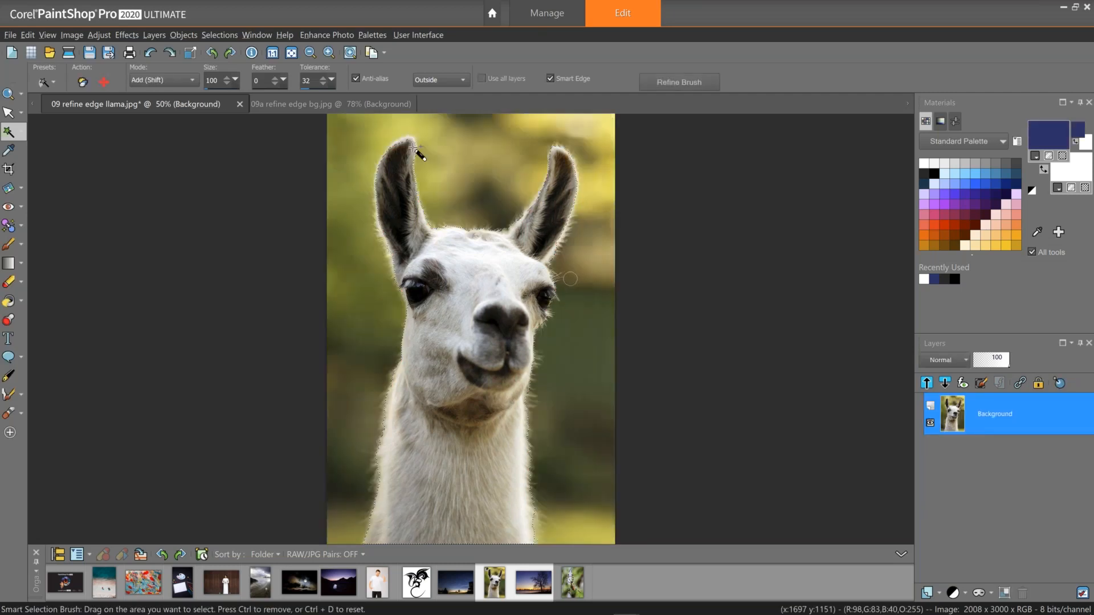
# Reopen the Refine Brush, set Expand Border to -20 and switch the preview to Black and White.
pyautogui.click(679, 82)
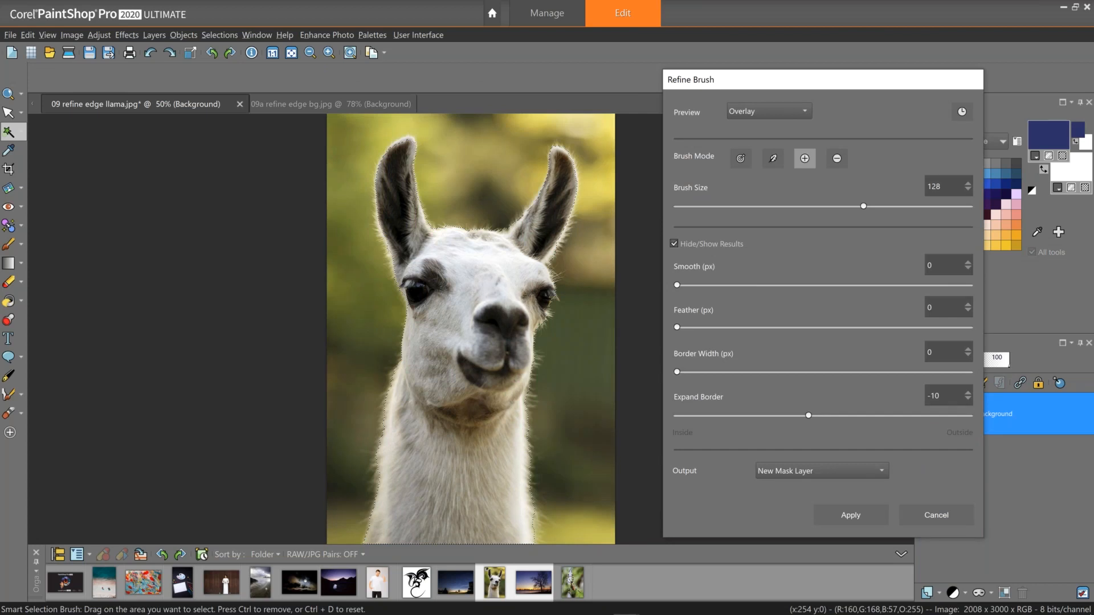
pyautogui.click(930, 396)
pyautogui.write('-')
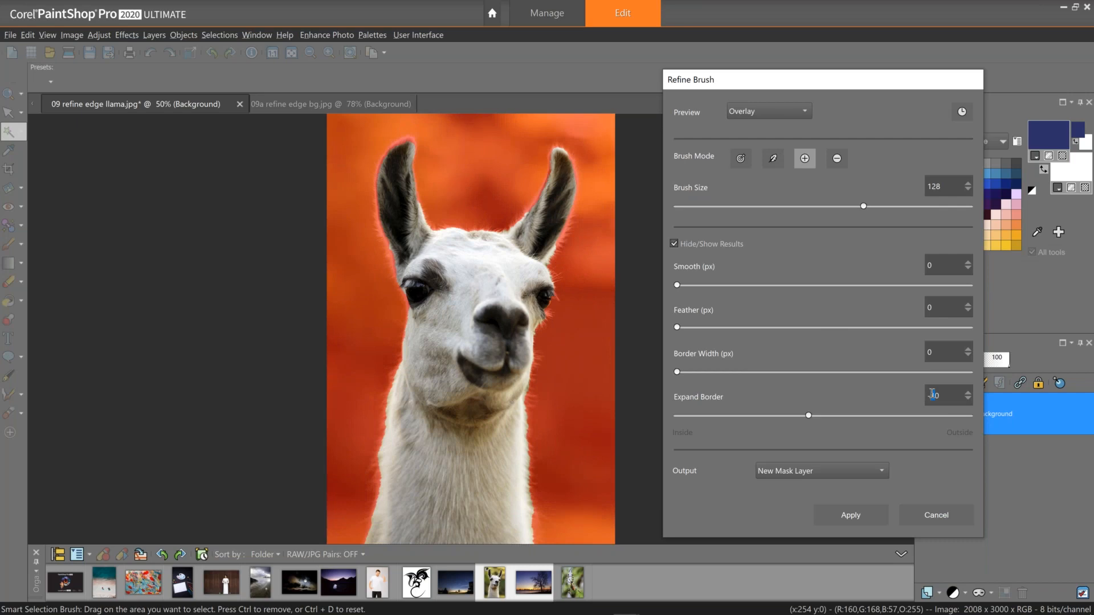
pyautogui.write('2')
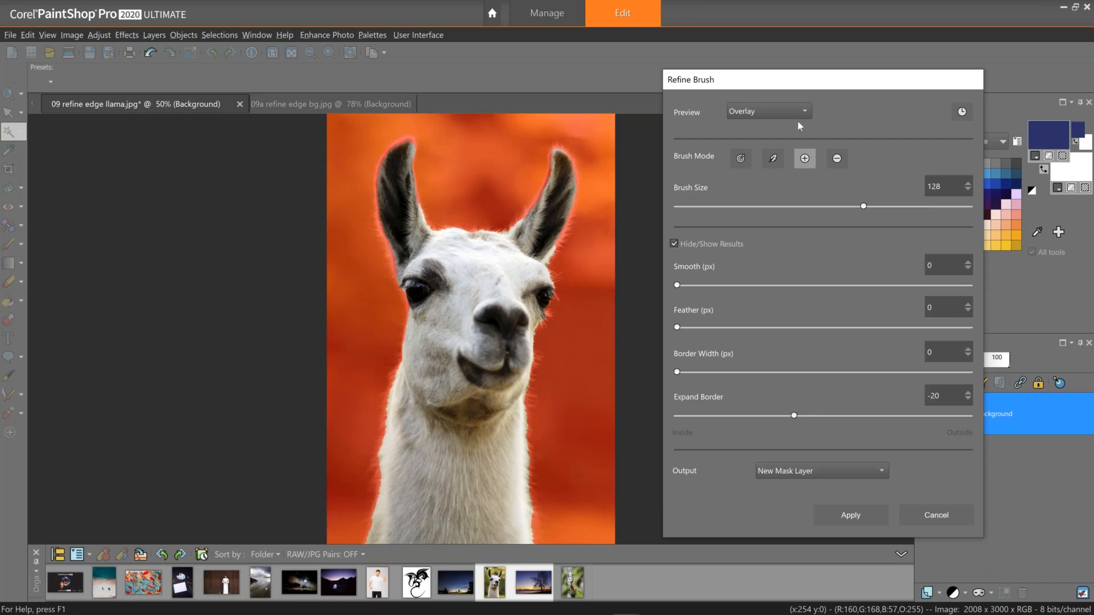
pyautogui.click(785, 108)
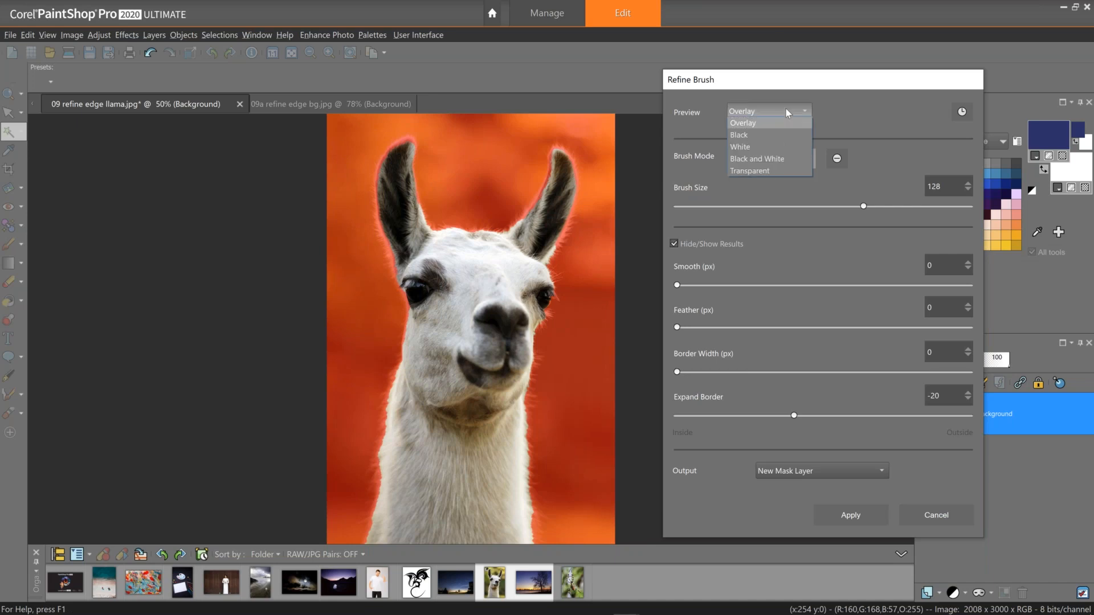
pyautogui.click(776, 159)
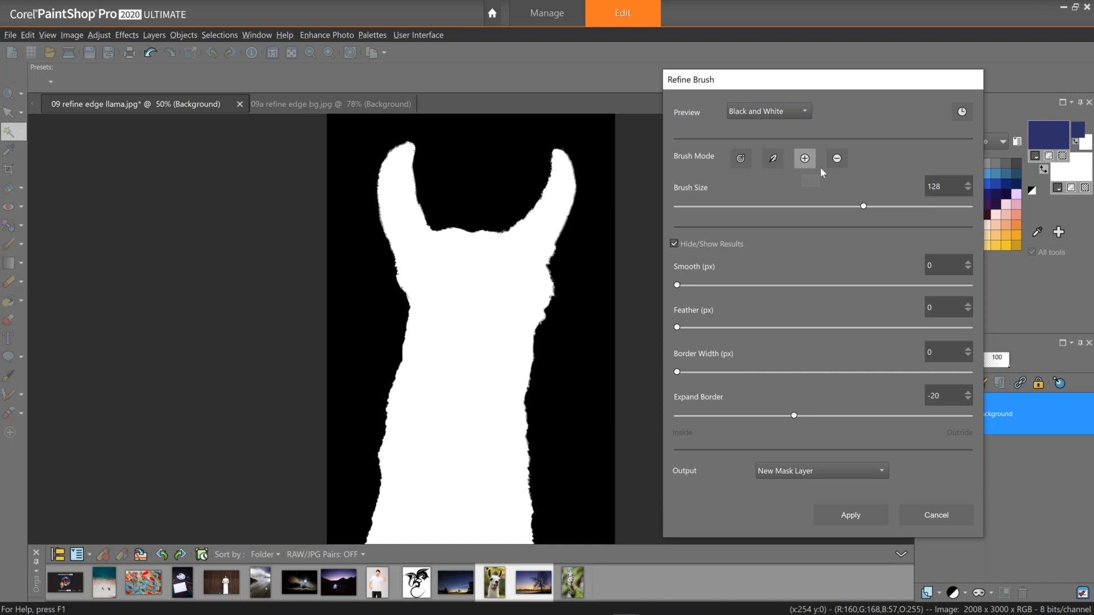
# Refine the llama's right neck edge, left ear and left neck edge with the Refine Brush's smart edge mode.
pyautogui.click(740, 156)
pyautogui.moveTo(536, 536)
pyautogui.mouseDown()
pyautogui.moveTo(523, 456)
pyautogui.moveTo(530, 393)
pyautogui.mouseUp()
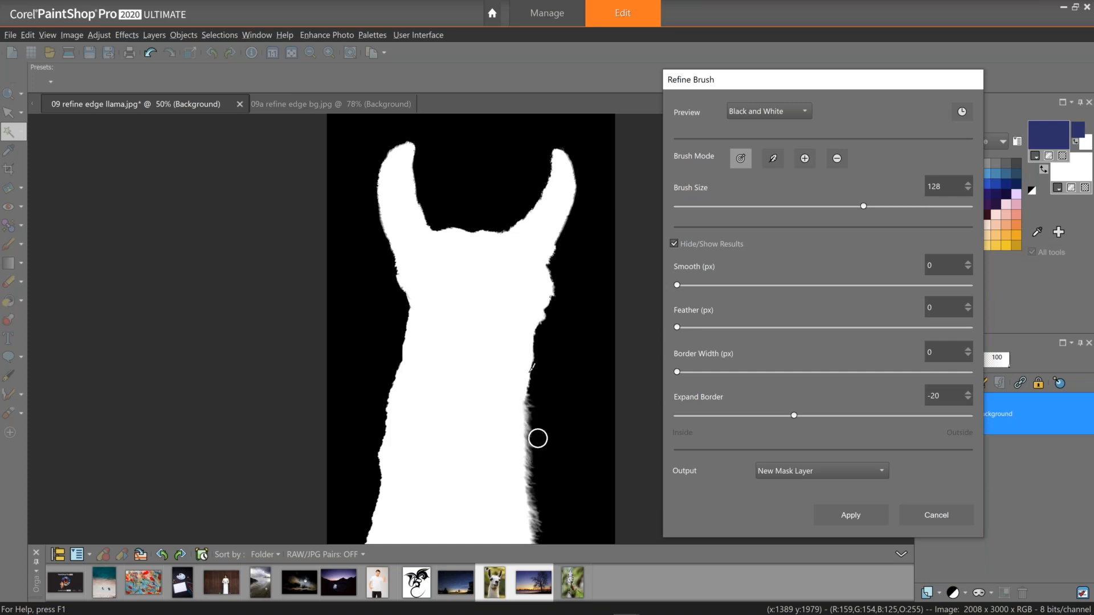
pyautogui.moveTo(530, 410)
pyautogui.mouseDown()
pyautogui.moveTo(553, 254)
pyautogui.moveTo(577, 177)
pyautogui.moveTo(572, 146)
pyautogui.moveTo(559, 144)
pyautogui.moveTo(519, 220)
pyautogui.moveTo(443, 226)
pyautogui.mouseUp()
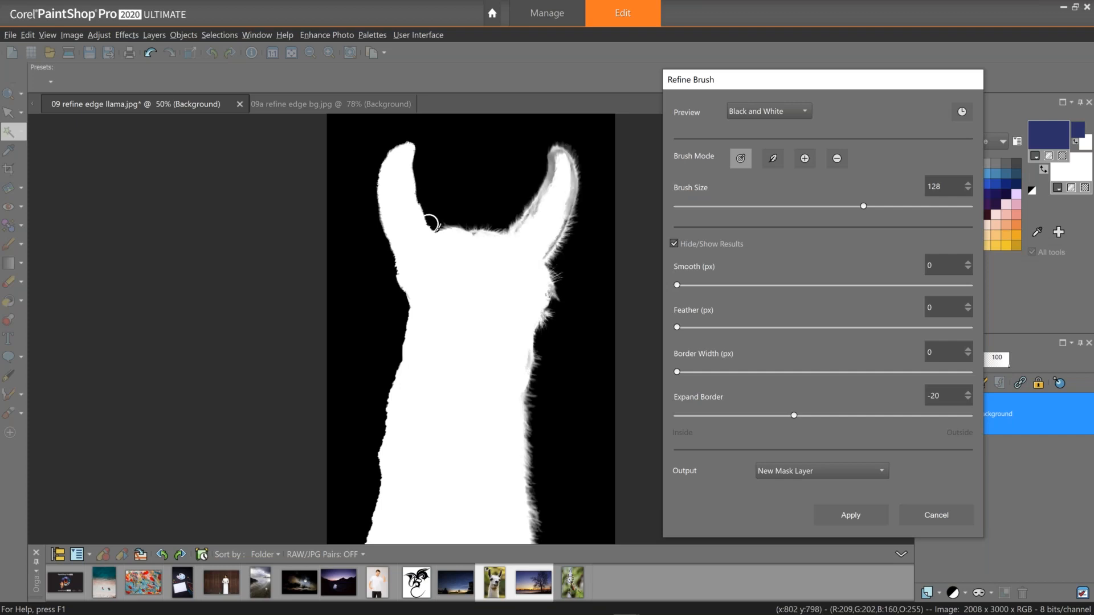
pyautogui.moveTo(437, 228)
pyautogui.mouseDown()
pyautogui.moveTo(412, 143)
pyautogui.moveTo(384, 161)
pyautogui.moveTo(384, 247)
pyautogui.moveTo(402, 310)
pyautogui.mouseUp()
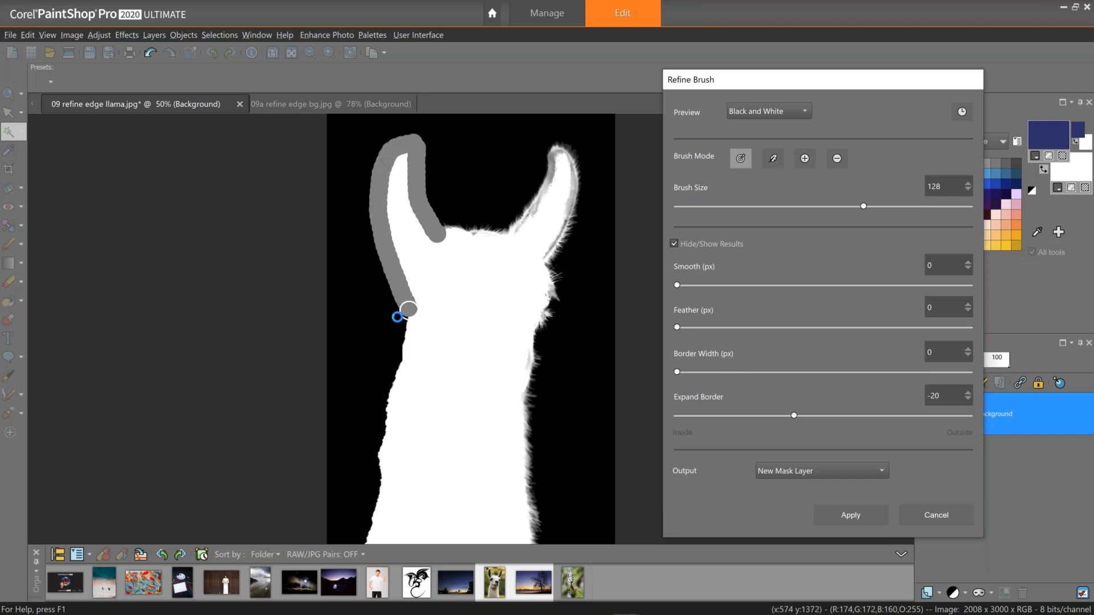
pyautogui.moveTo(407, 314); pyautogui.dragTo(364, 542)
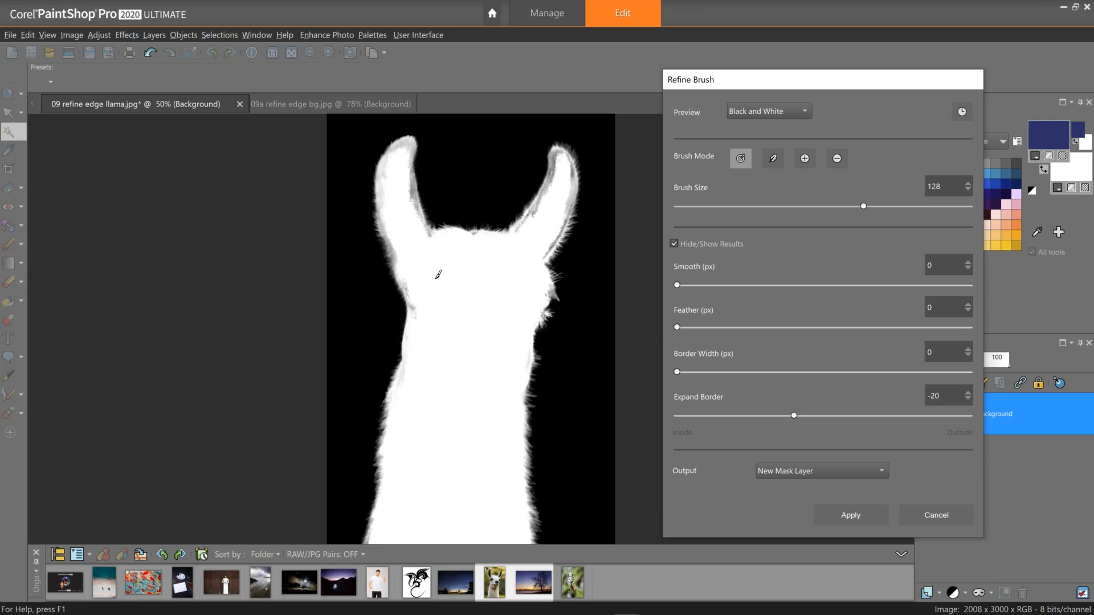
# Add the ear tips, the top of the head and the left ear edge back into the refined selection.
pyautogui.click(805, 158)
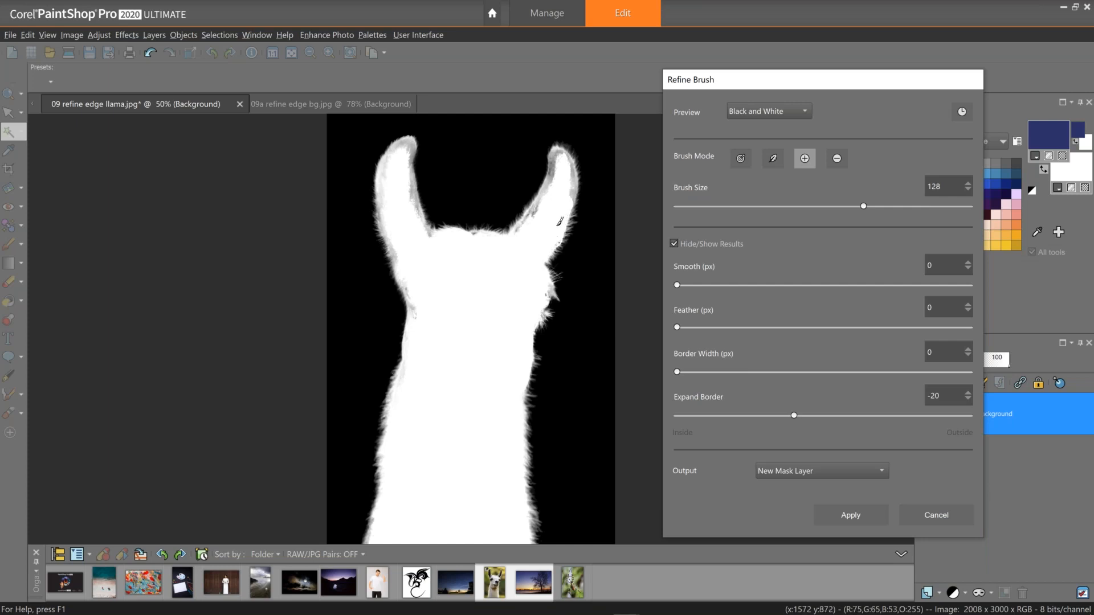
pyautogui.moveTo(561, 207)
pyautogui.mouseDown()
pyautogui.moveTo(570, 170)
pyautogui.moveTo(559, 163)
pyautogui.mouseUp()
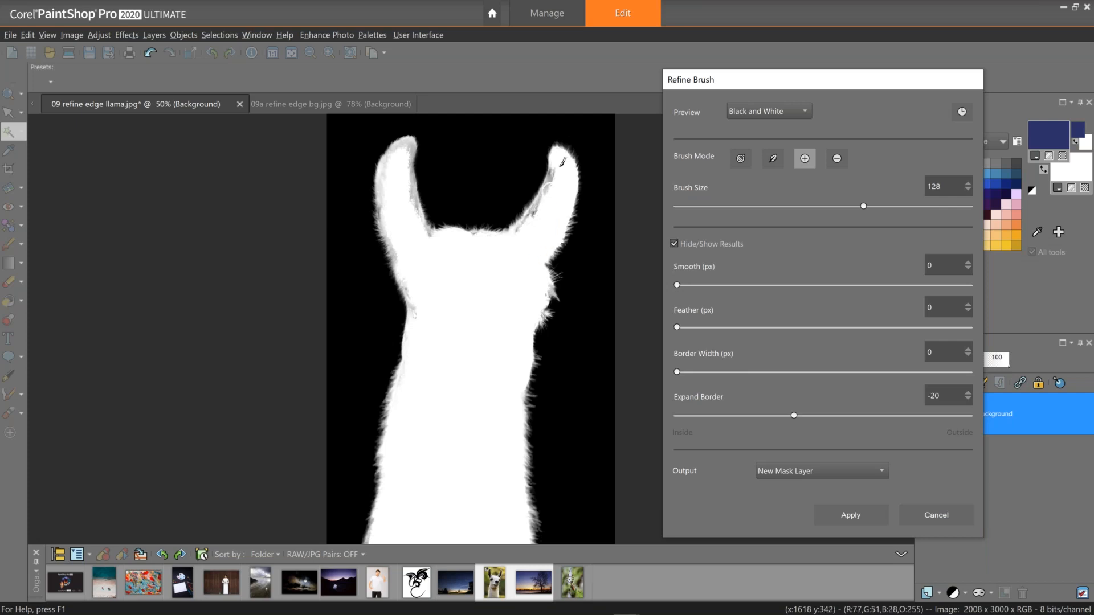
pyautogui.moveTo(560, 163); pyautogui.dragTo(531, 223)
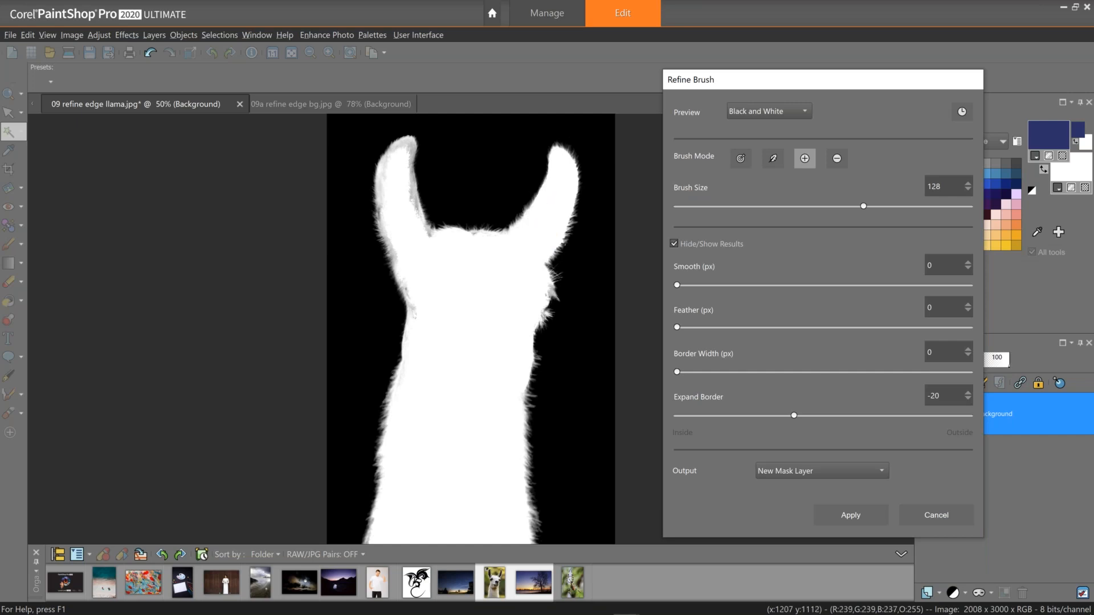
pyautogui.click(480, 249)
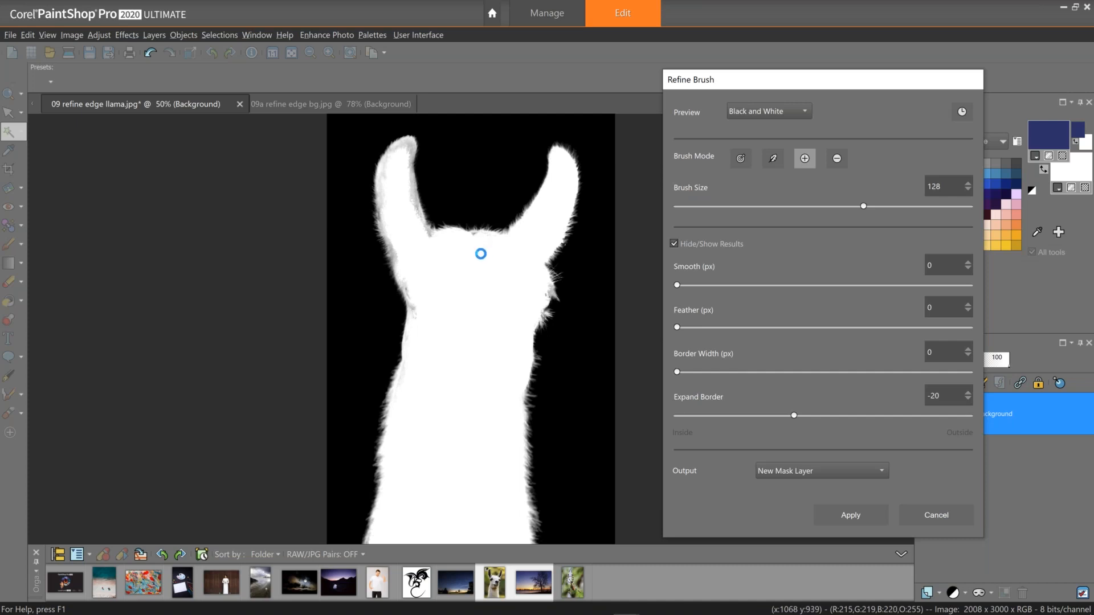
pyautogui.click(474, 252)
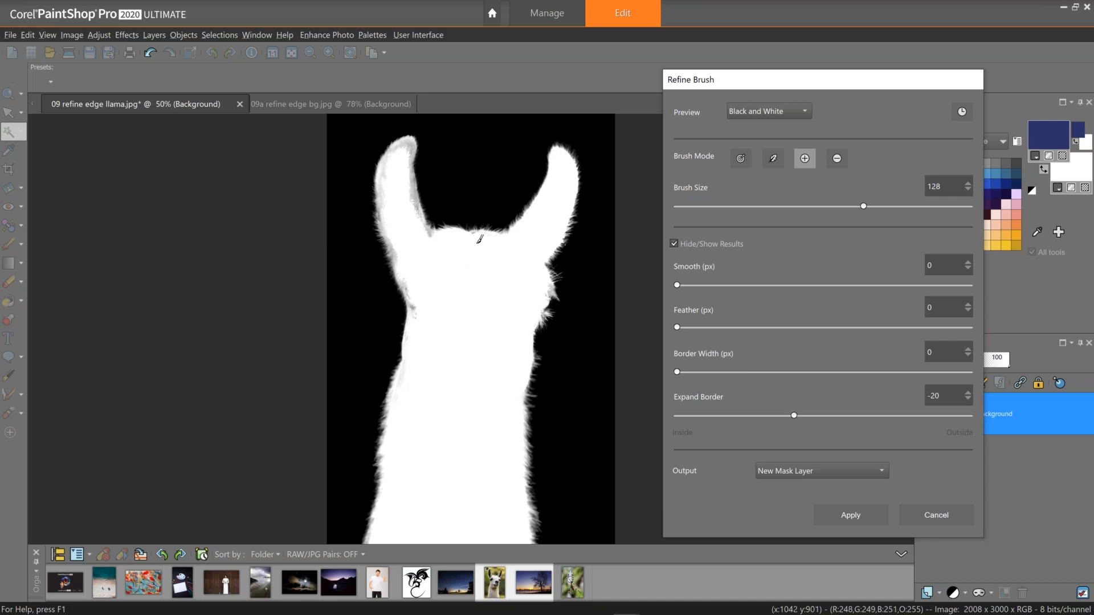
pyautogui.click(425, 251)
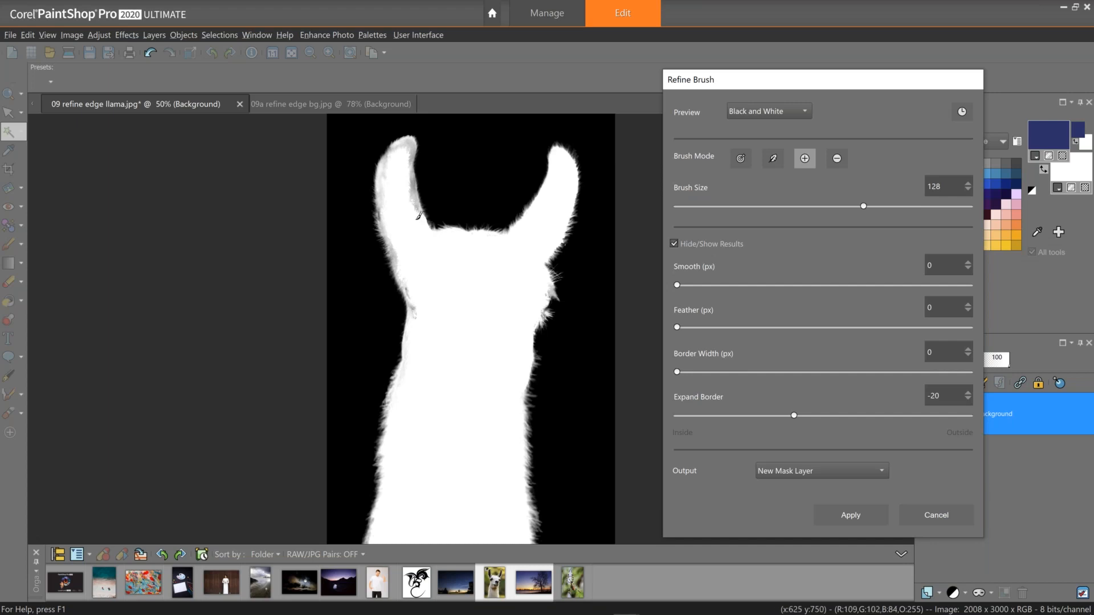
pyautogui.moveTo(408, 184); pyautogui.dragTo(408, 177)
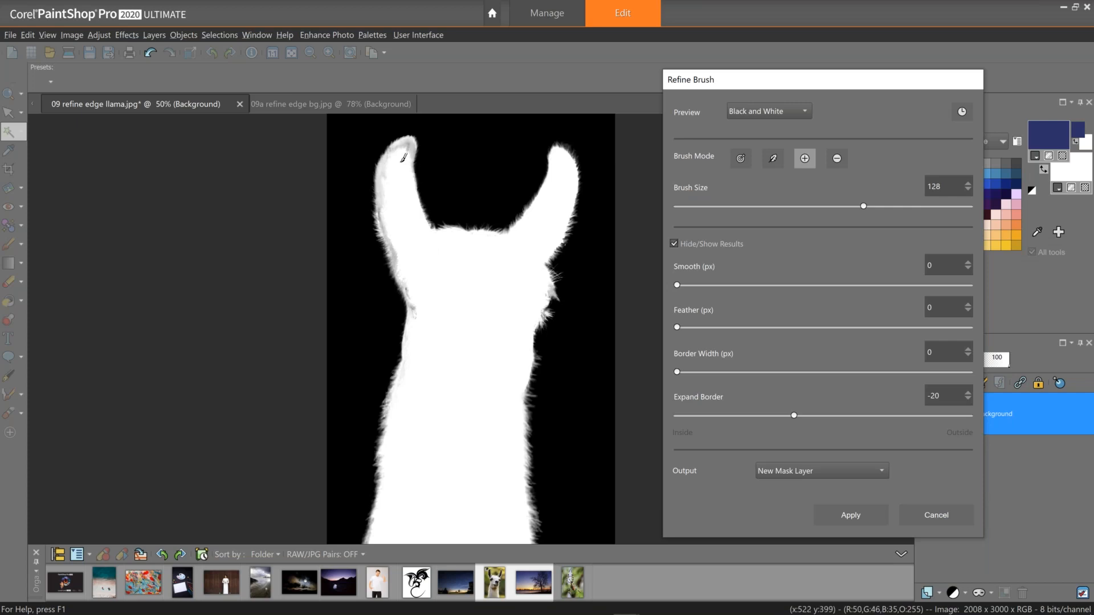
pyautogui.moveTo(403, 158)
pyautogui.mouseDown()
pyautogui.moveTo(409, 143)
pyautogui.moveTo(392, 166)
pyautogui.moveTo(392, 222)
pyautogui.moveTo(417, 344)
pyautogui.mouseUp()
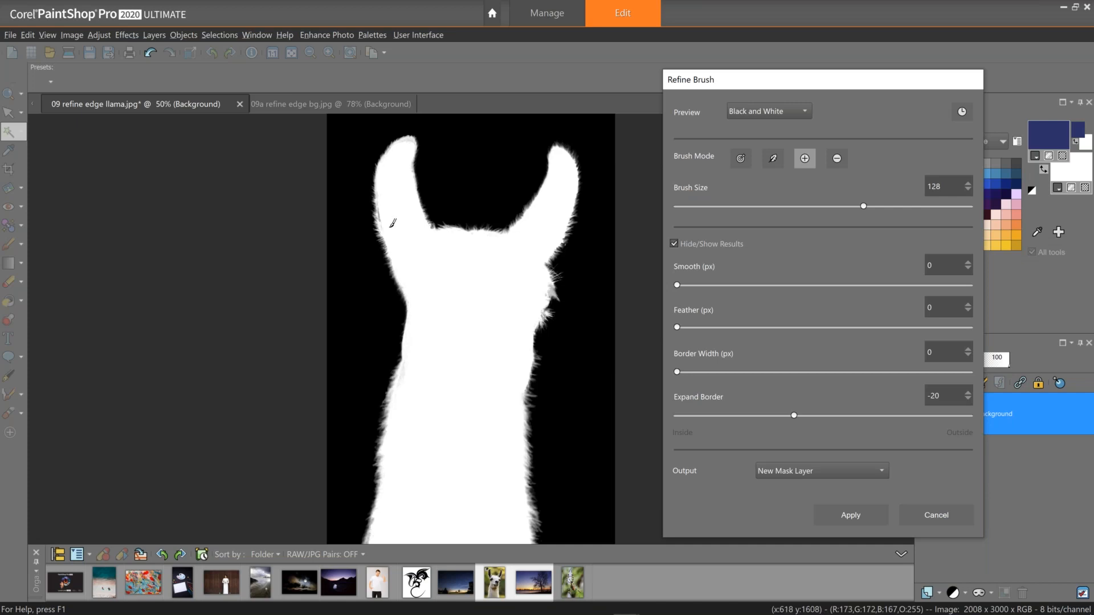
pyautogui.moveTo(387, 221); pyautogui.dragTo(403, 150)
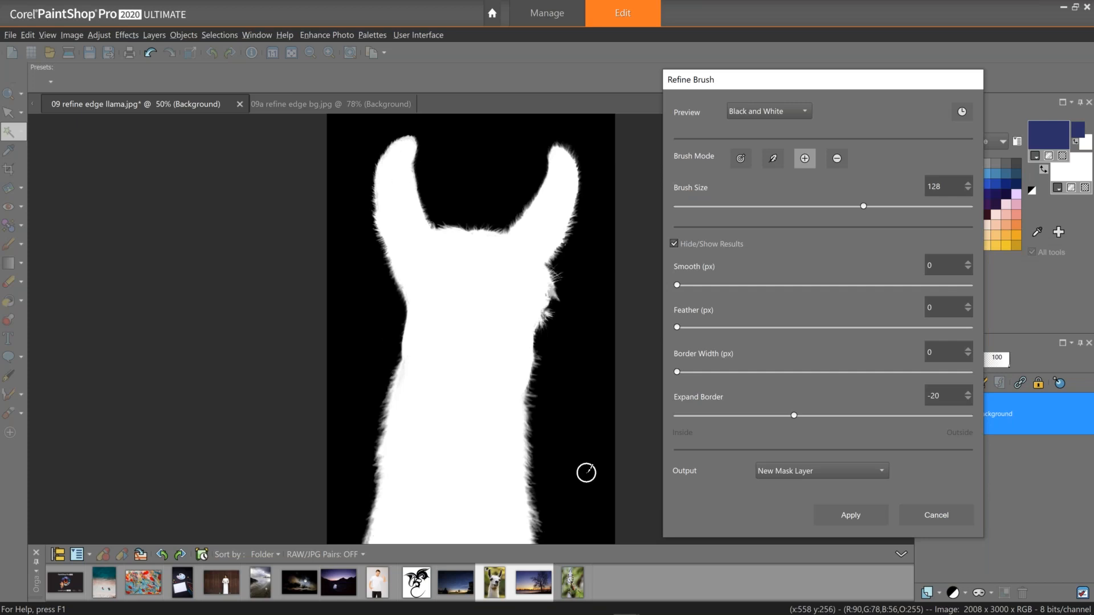
# Rework the lower-left neck edge with add and smart refine strokes, reducing the brush size to 89.
pyautogui.moveTo(379, 506); pyautogui.dragTo(371, 536)
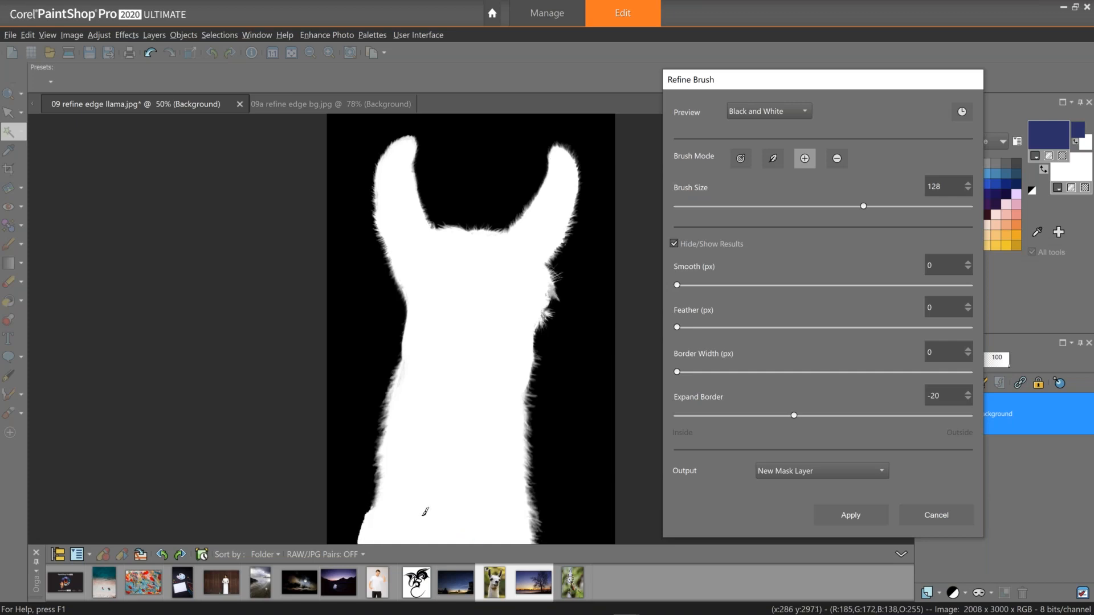
pyautogui.hotkey('ctrl', 'z')
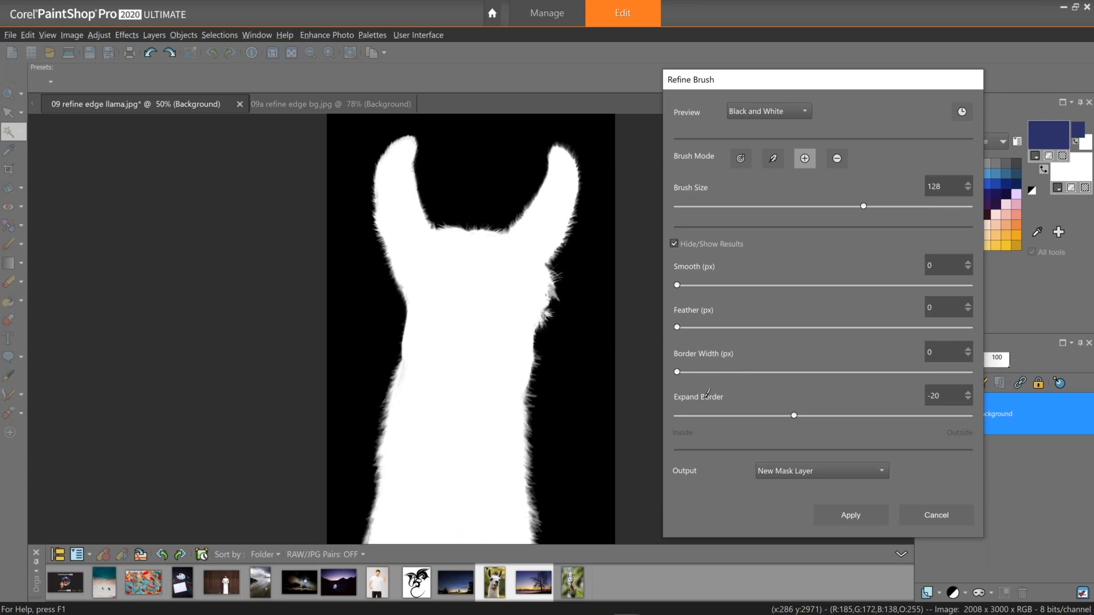
pyautogui.click(741, 159)
pyautogui.moveTo(370, 517); pyautogui.dragTo(366, 539)
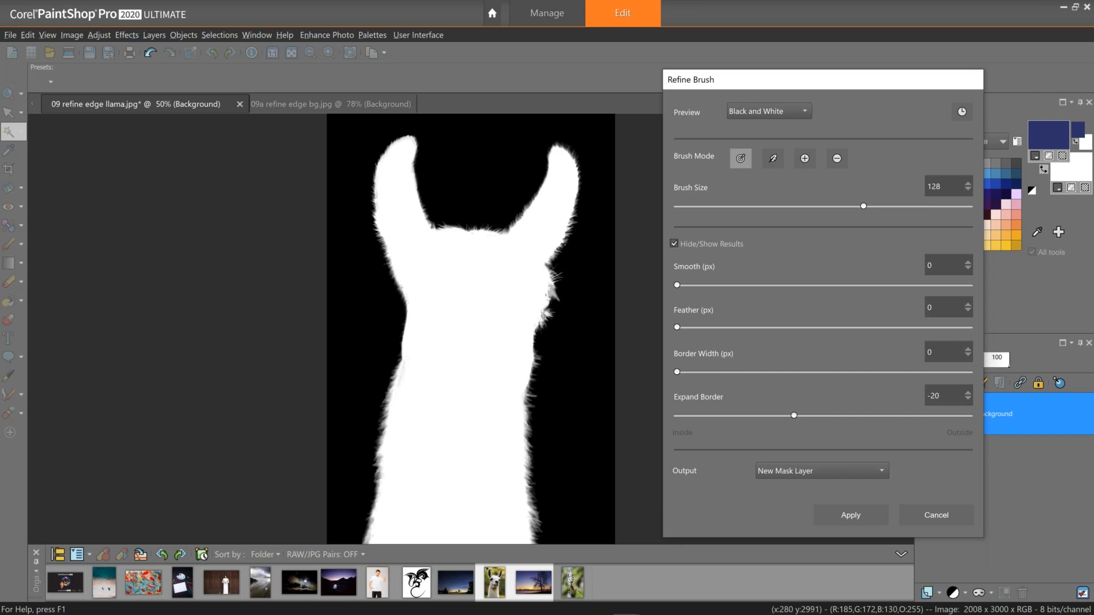
pyautogui.click(804, 162)
pyautogui.moveTo(377, 537)
pyautogui.mouseDown()
pyautogui.moveTo(381, 526)
pyautogui.moveTo(369, 532)
pyautogui.moveTo(377, 542)
pyautogui.mouseUp()
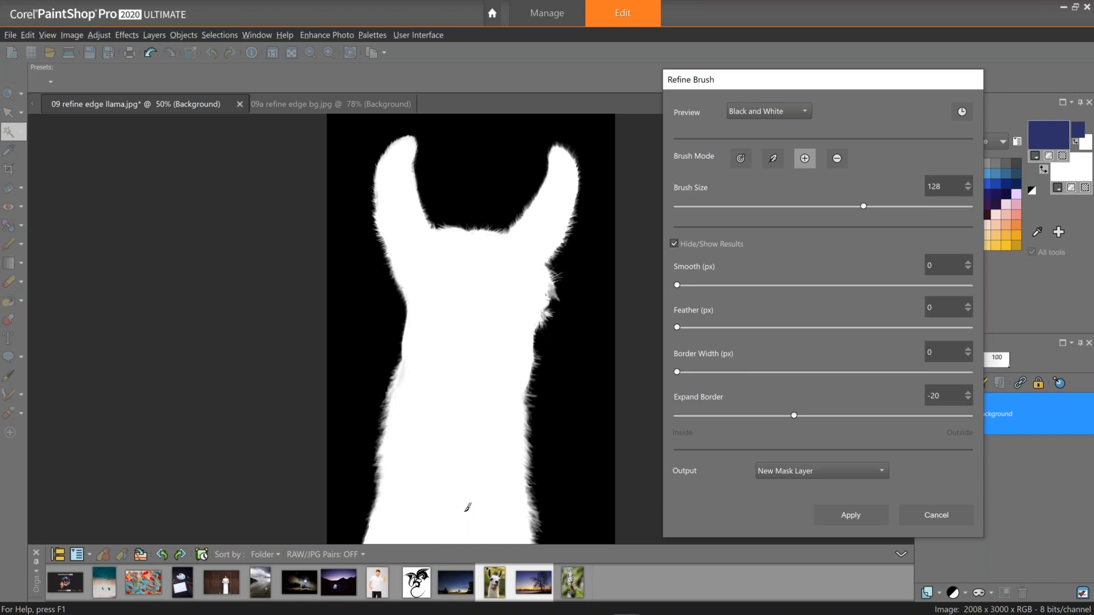
pyautogui.click(556, 241)
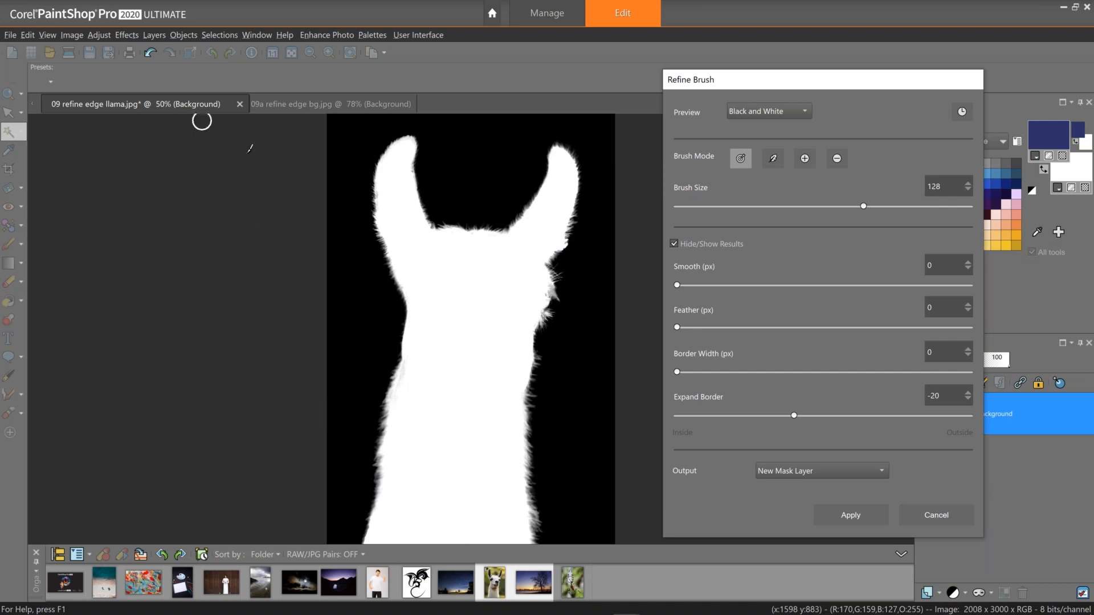
pyautogui.click(832, 207)
pyautogui.moveTo(362, 523)
pyautogui.mouseDown()
pyautogui.moveTo(361, 538)
pyautogui.moveTo(365, 524)
pyautogui.mouseUp()
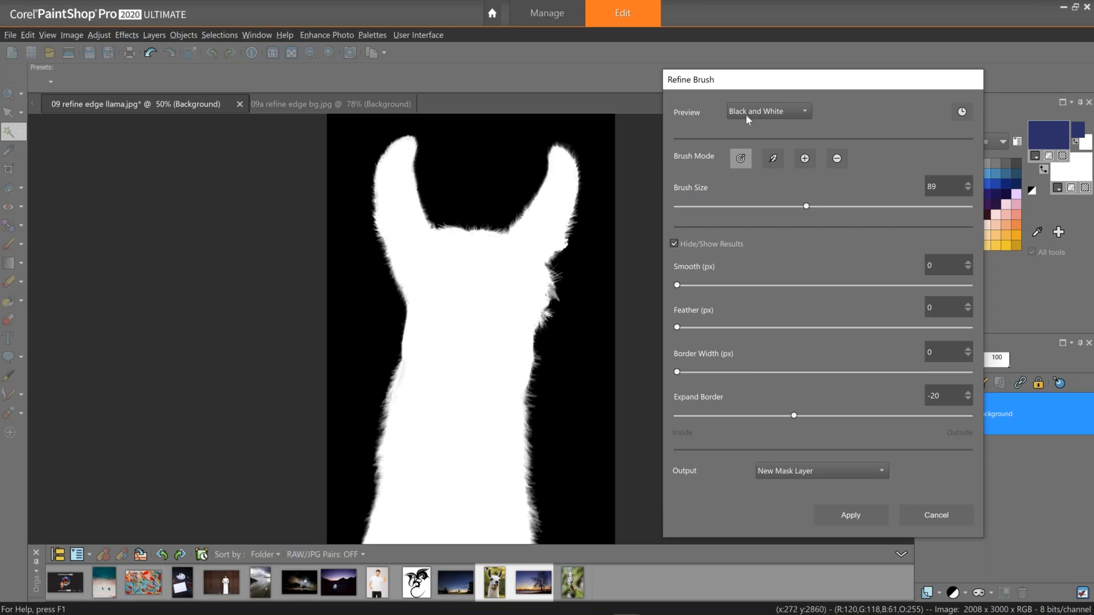
# Switch the preview to Overlay, keep the output as New Mask Layer, and apply the Refine Brush.
pyautogui.click(761, 107)
pyautogui.click(761, 119)
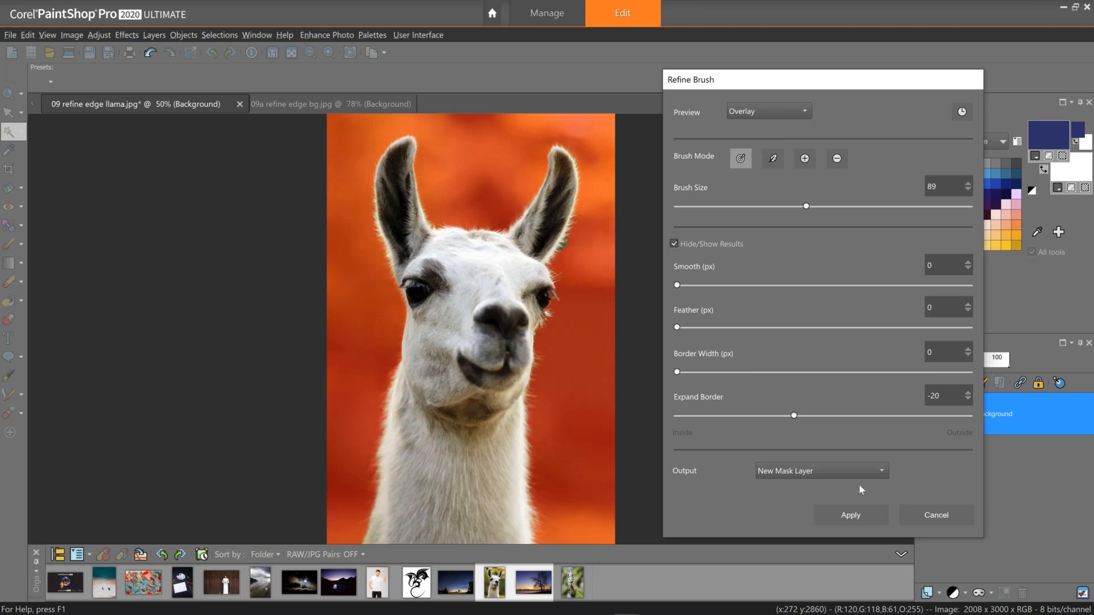
pyautogui.click(763, 470)
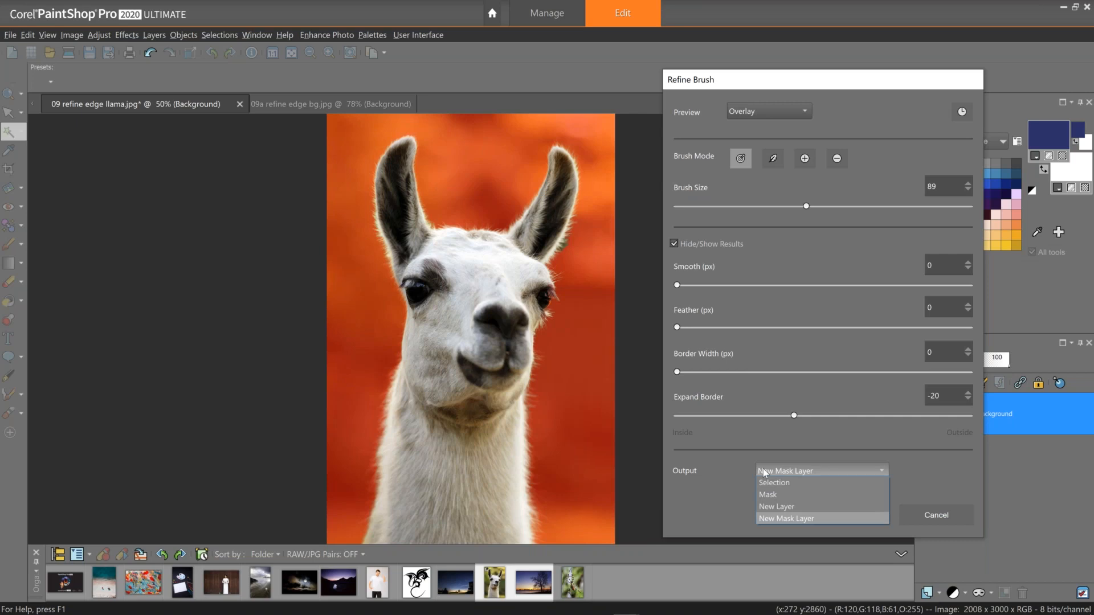
pyautogui.click(828, 519)
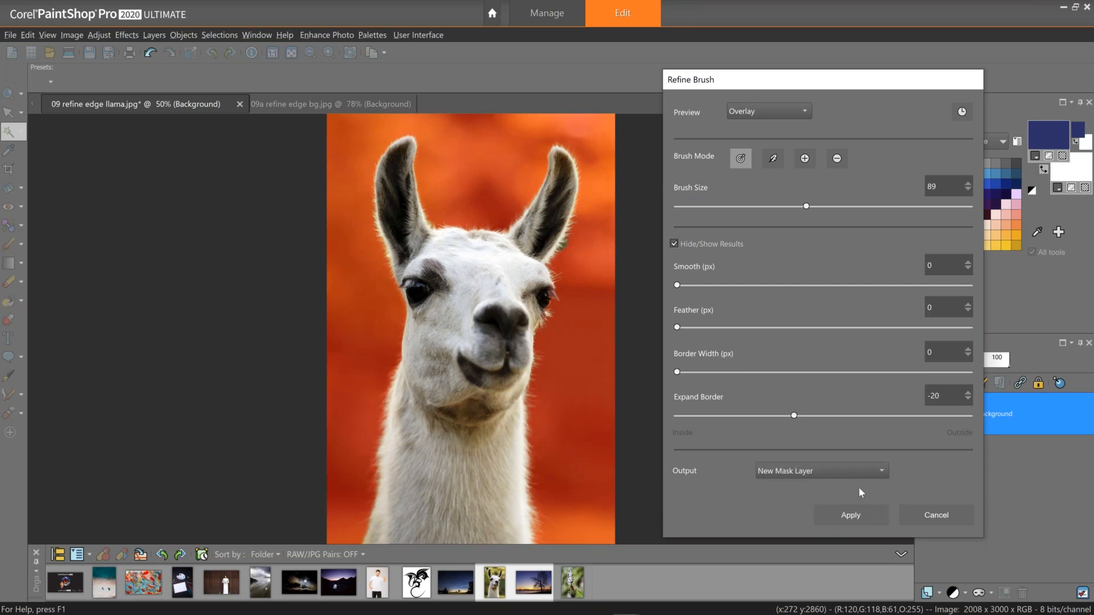
pyautogui.click(846, 514)
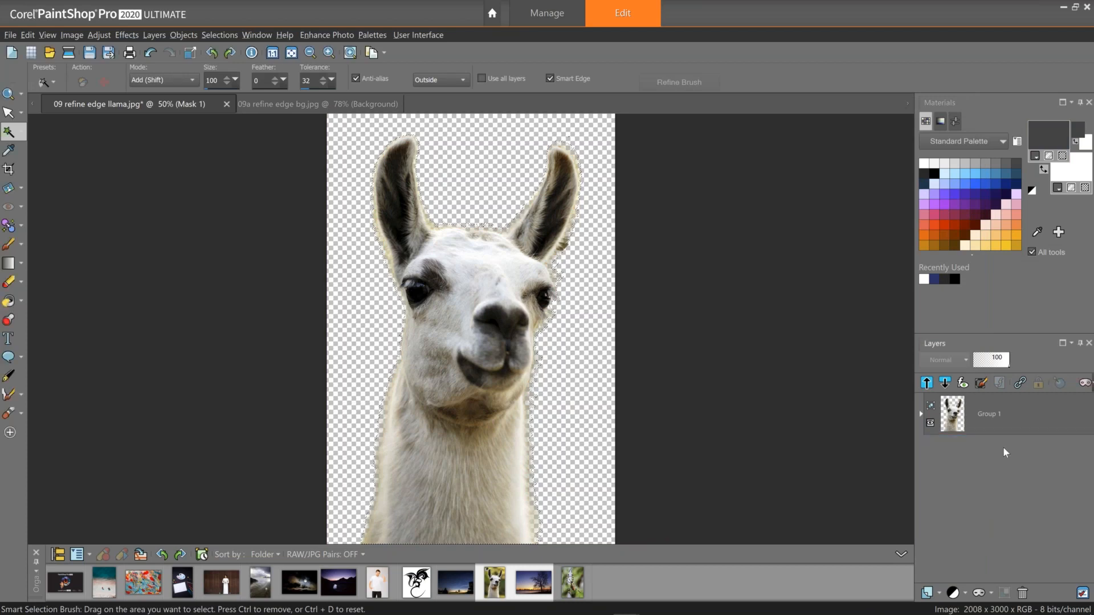
# Select the Group 1 layer and move it with the Pick tool onto the sunset tree background image.
pyautogui.click(956, 423)
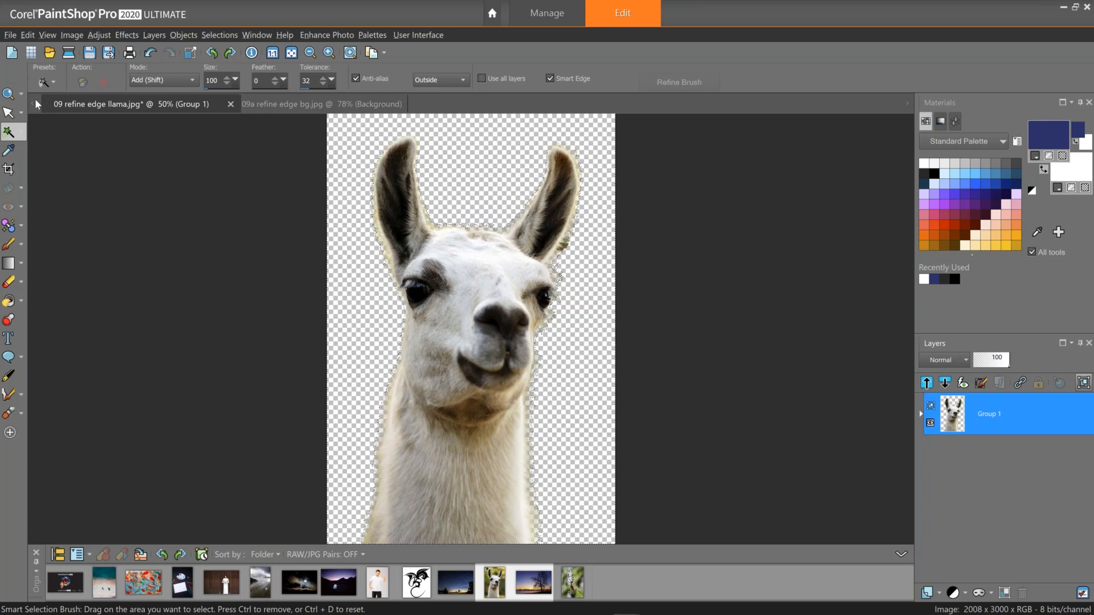
pyautogui.press('k')
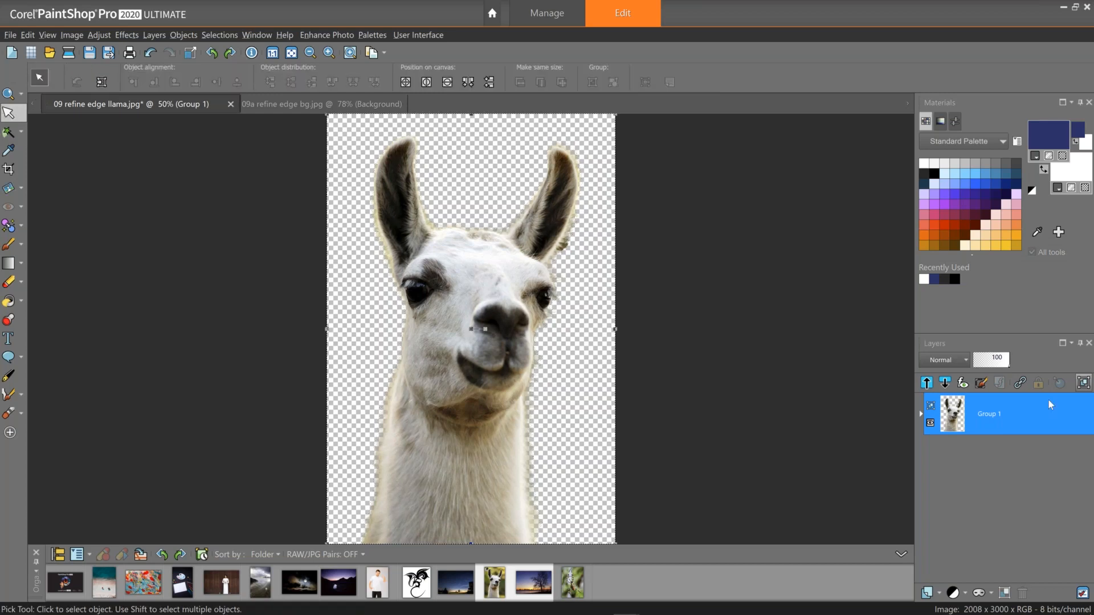
pyautogui.moveTo(1049, 401); pyautogui.dragTo(322, 104)
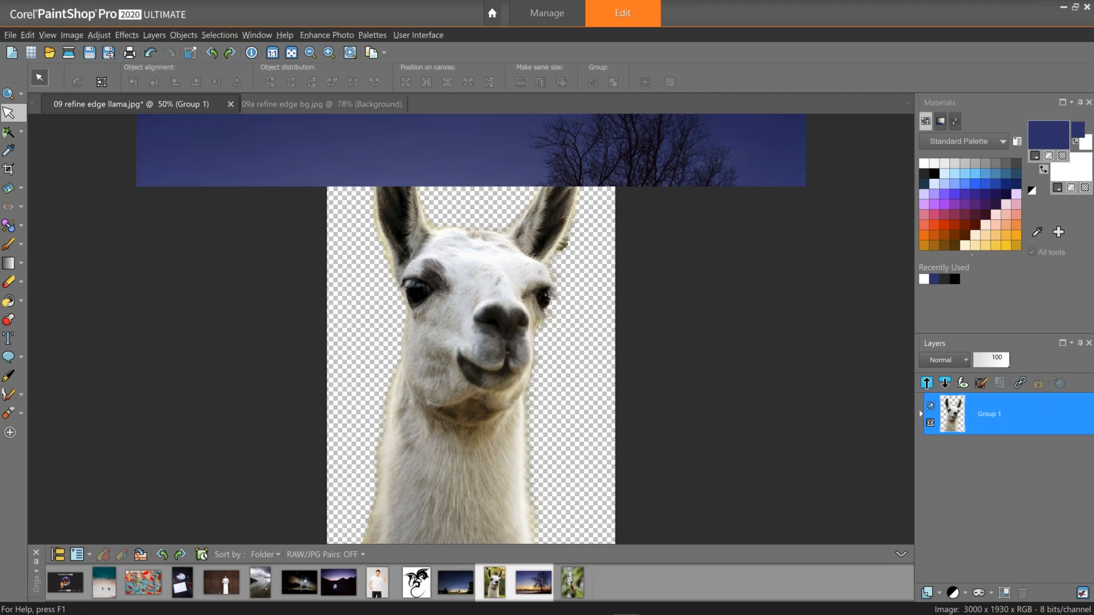
pyautogui.moveTo(322, 105); pyautogui.dragTo(367, 275)
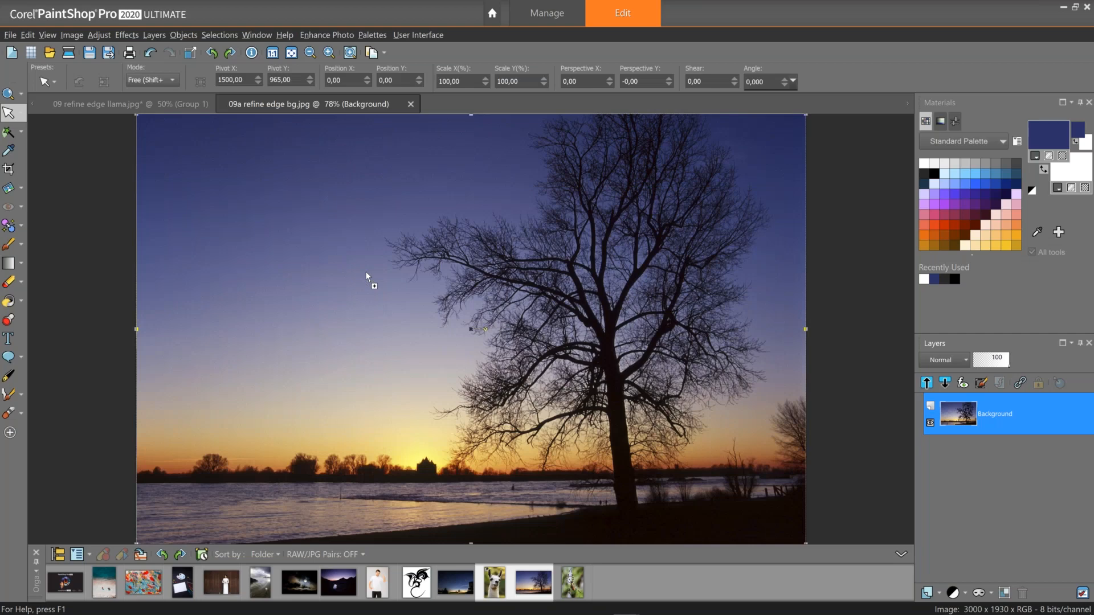
pyautogui.moveTo(366, 274); pyautogui.dragTo(366, 274)
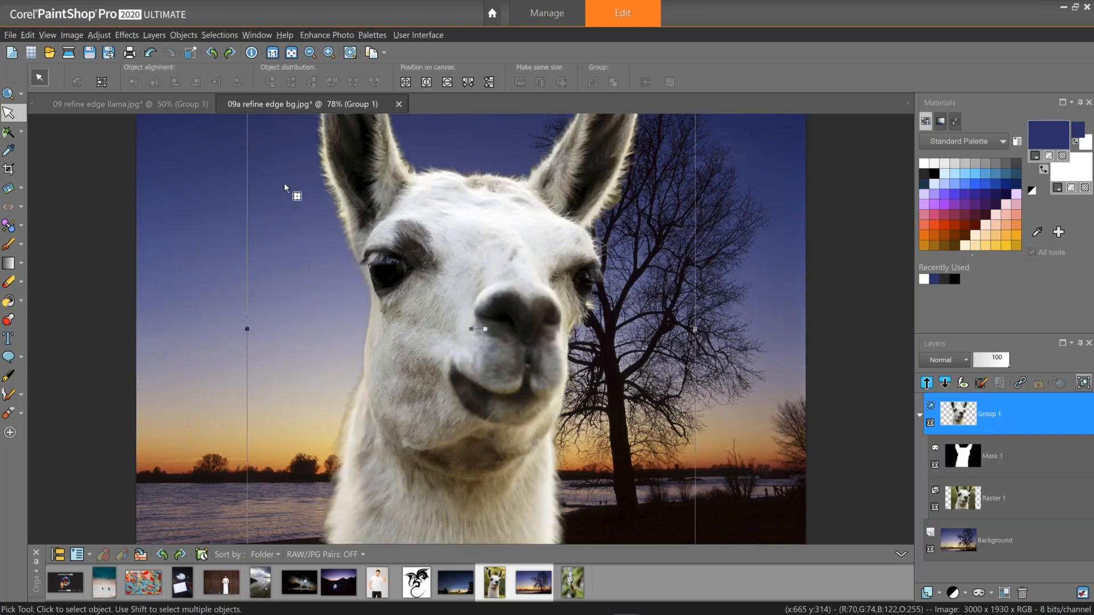
# Scale the llama group down and position it left of the tree, then select its mask layer.
pyautogui.scroll(-2, 284, 184)
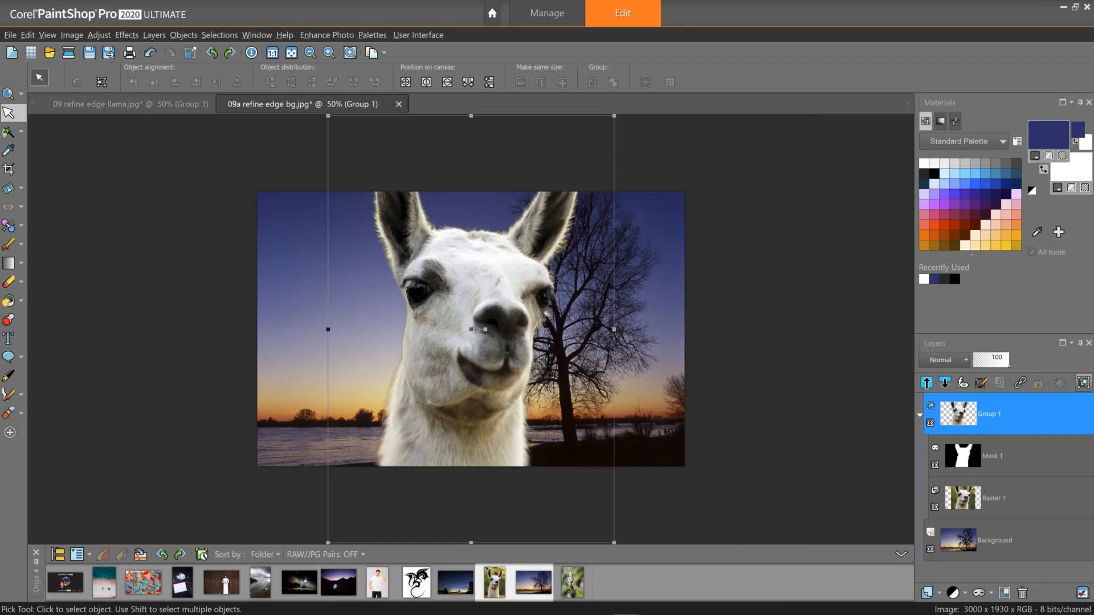
pyautogui.scroll(-1, 555, 193)
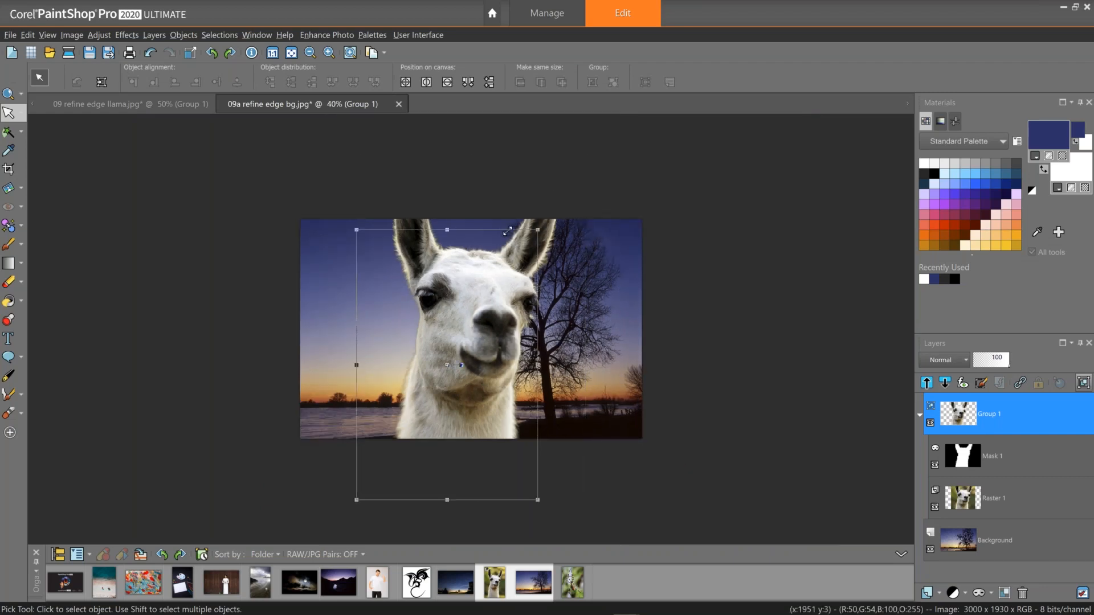
pyautogui.moveTo(507, 231); pyautogui.dragTo(497, 245)
pyautogui.moveTo(529, 501); pyautogui.dragTo(477, 441)
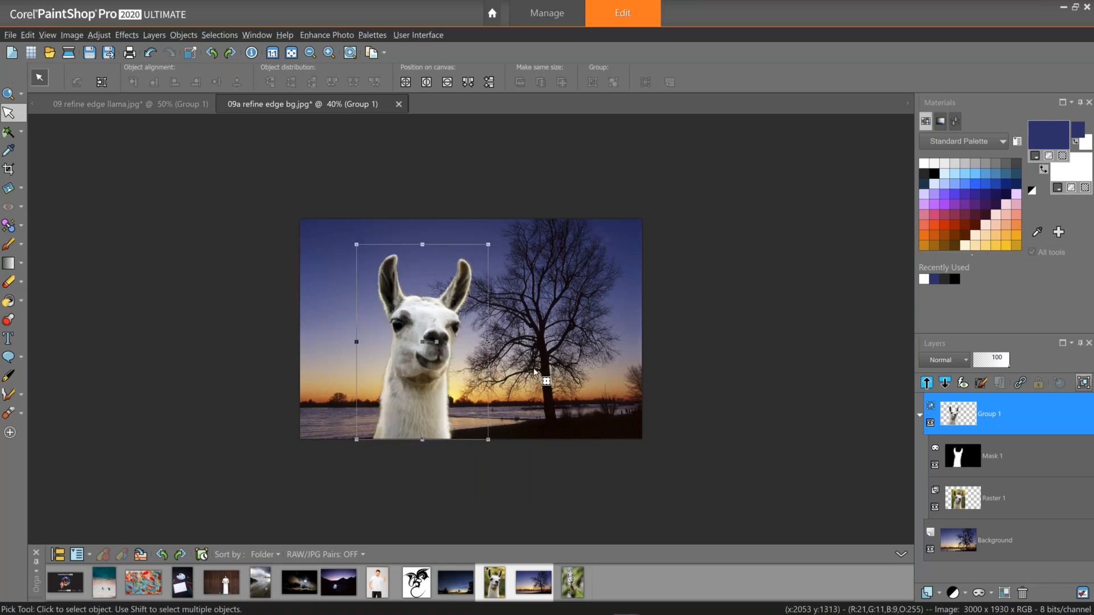
pyautogui.scroll(1, 533, 368)
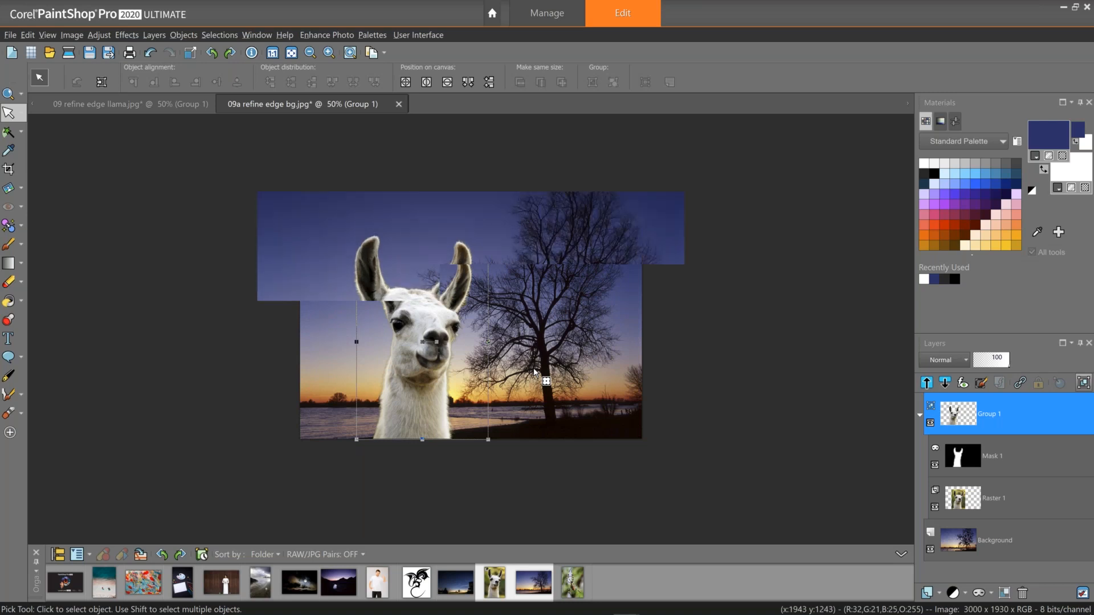
pyautogui.scroll(1, 533, 367)
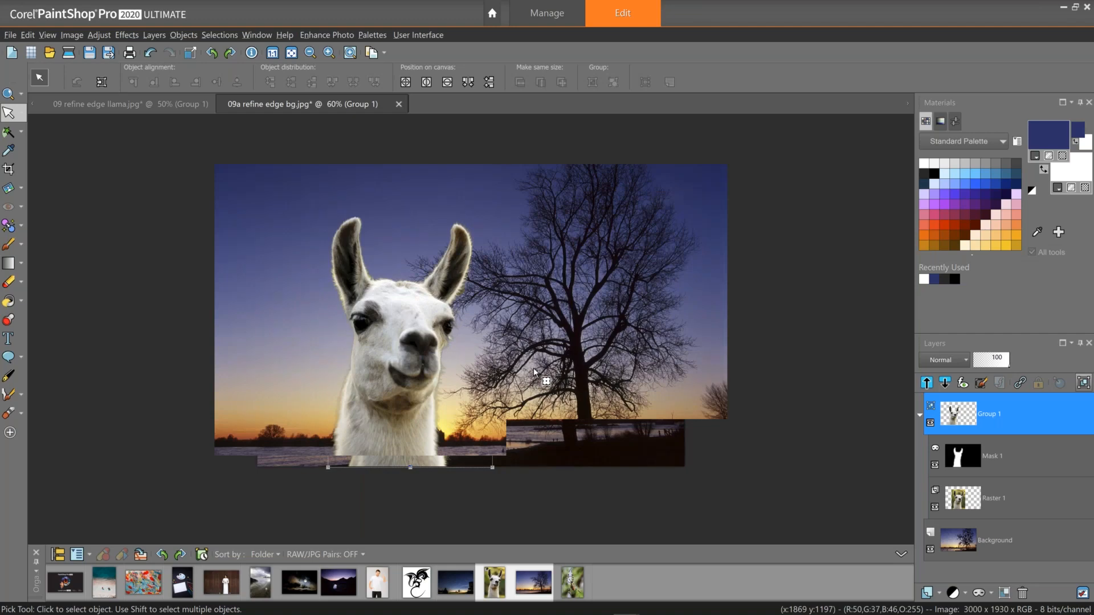
pyautogui.scroll(1, 533, 368)
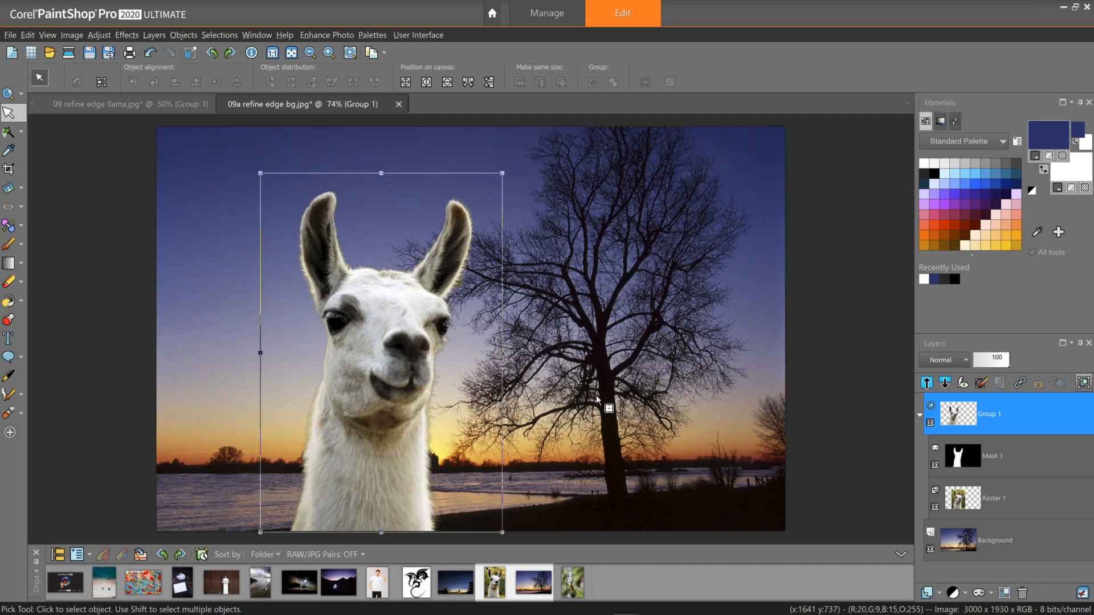
pyautogui.click(963, 455)
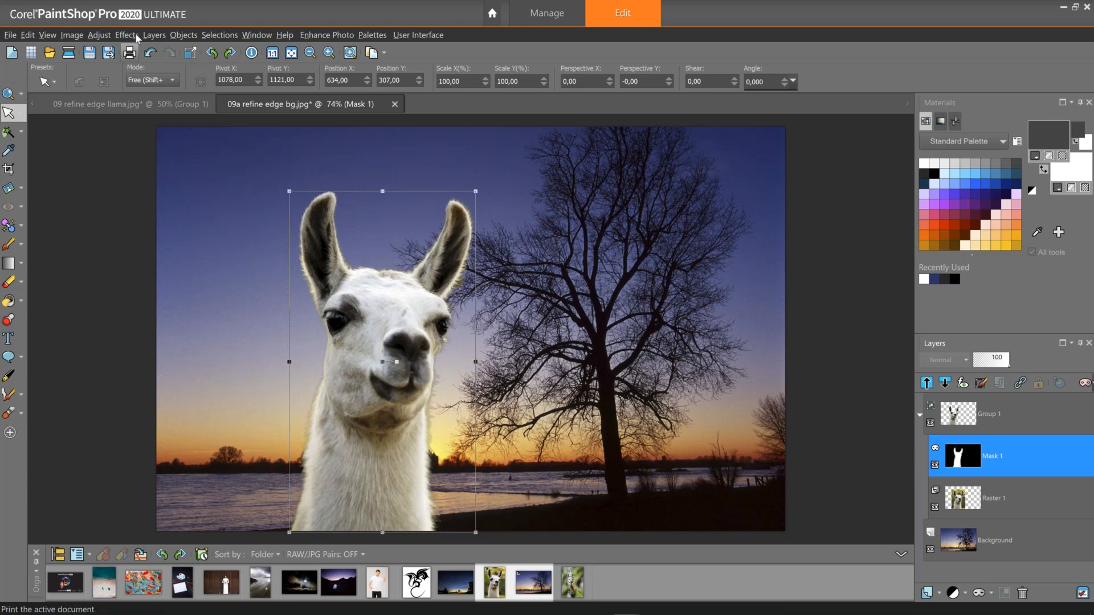
# Apply a Levels adjustment to the llama's mask, shifting the midtone slider to tighten the edge.
pyautogui.click(99, 35)
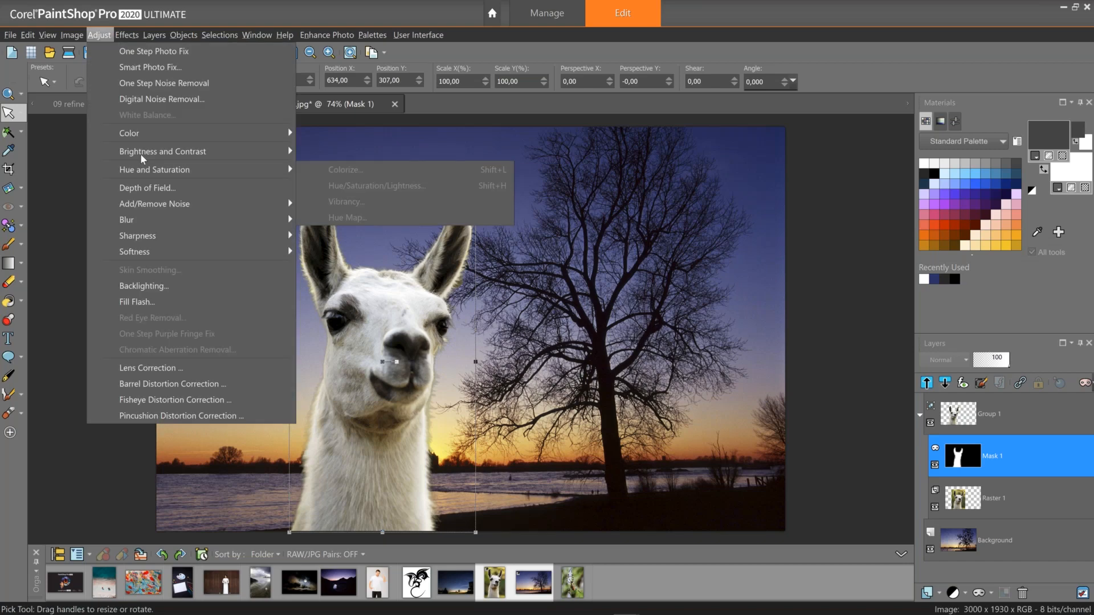
pyautogui.click(366, 281)
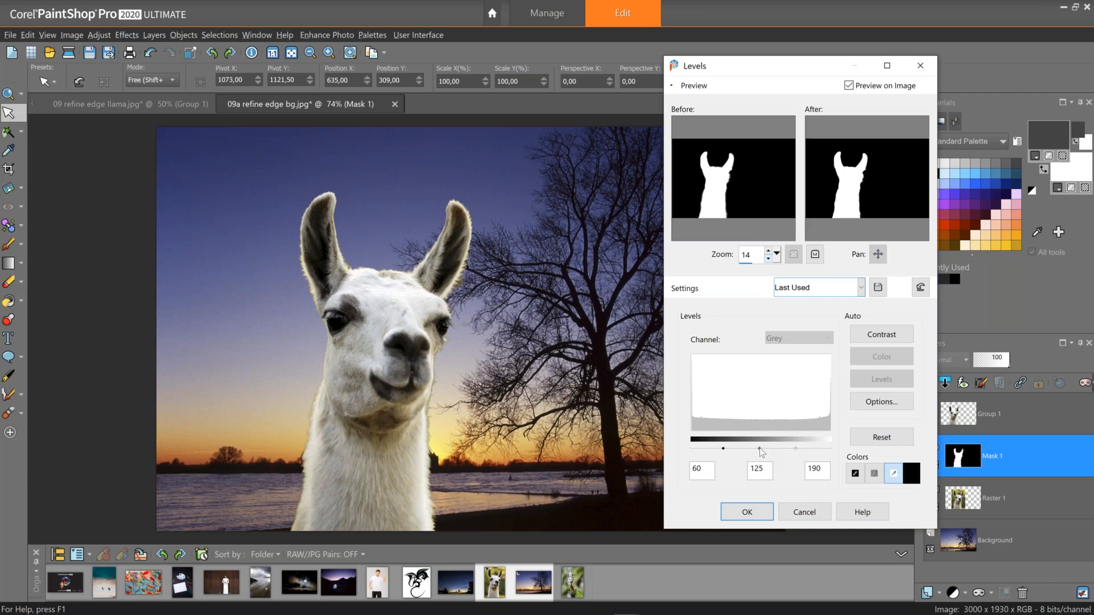
pyautogui.moveTo(760, 449); pyautogui.dragTo(767, 449)
pyautogui.moveTo(769, 452); pyautogui.dragTo(770, 451)
pyautogui.moveTo(767, 448); pyautogui.dragTo(802, 448)
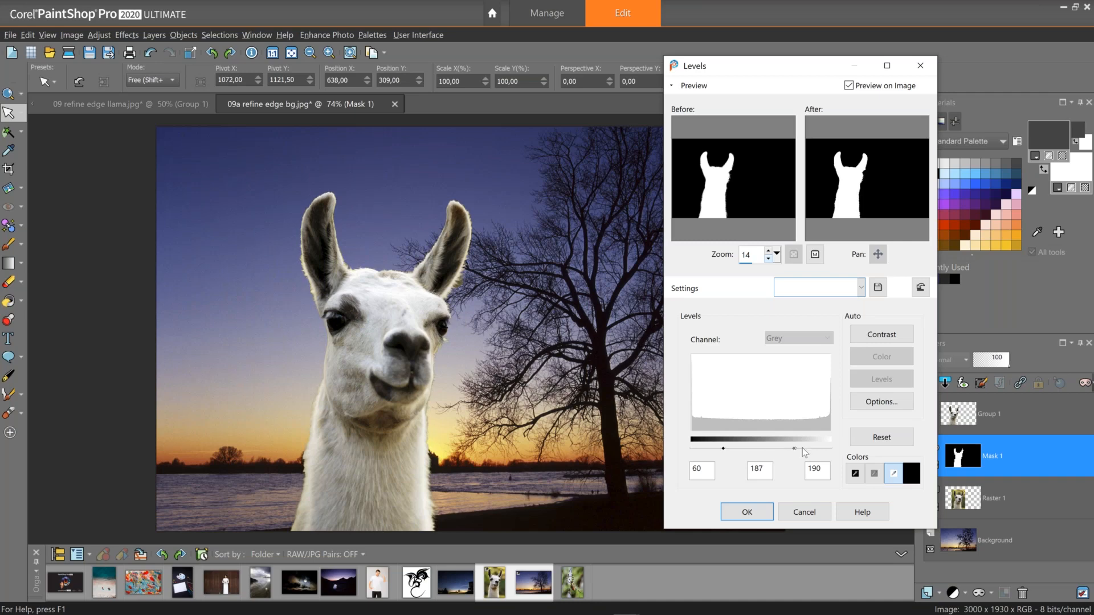
pyautogui.moveTo(795, 449); pyautogui.dragTo(734, 458)
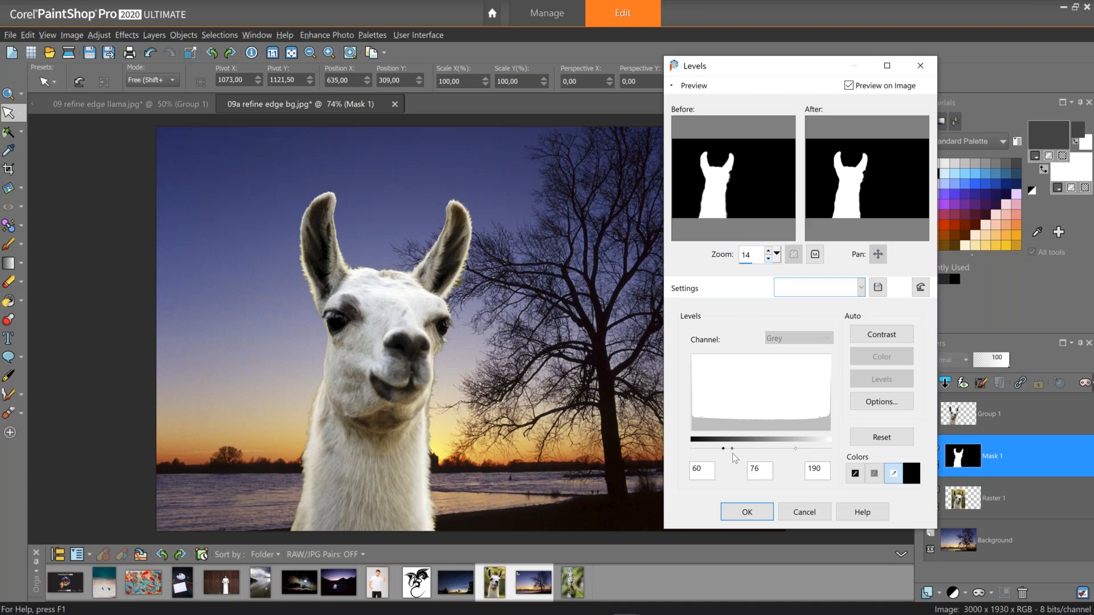
pyautogui.moveTo(734, 458); pyautogui.dragTo(742, 458)
pyautogui.moveTo(758, 452); pyautogui.dragTo(761, 453)
pyautogui.click(746, 514)
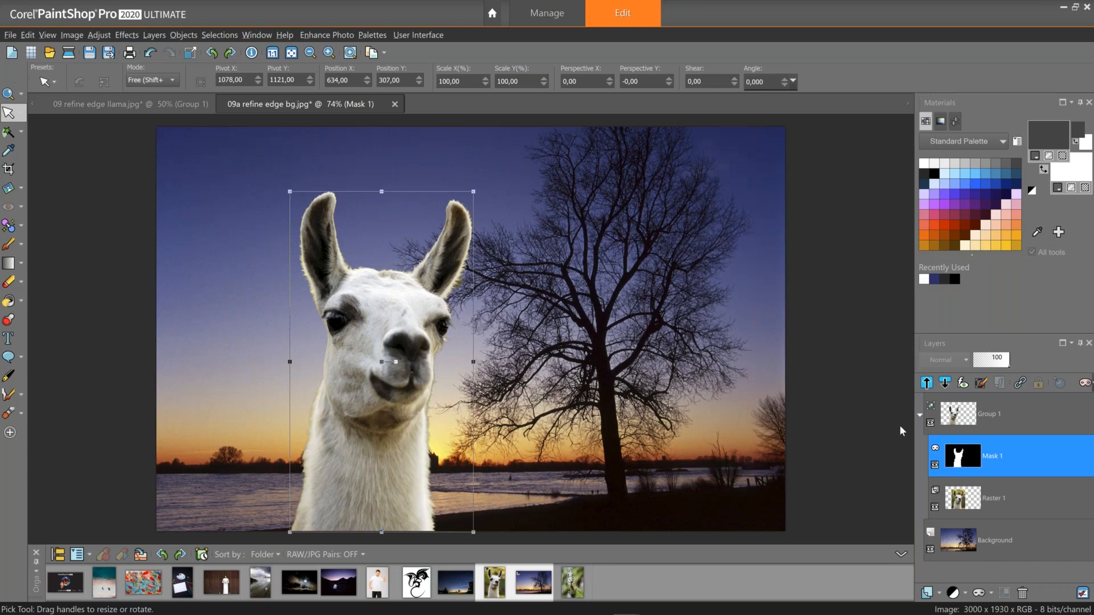
# Collapse the Group 1 layer, select it, and move the llama further left on the background.
pyautogui.click(920, 415)
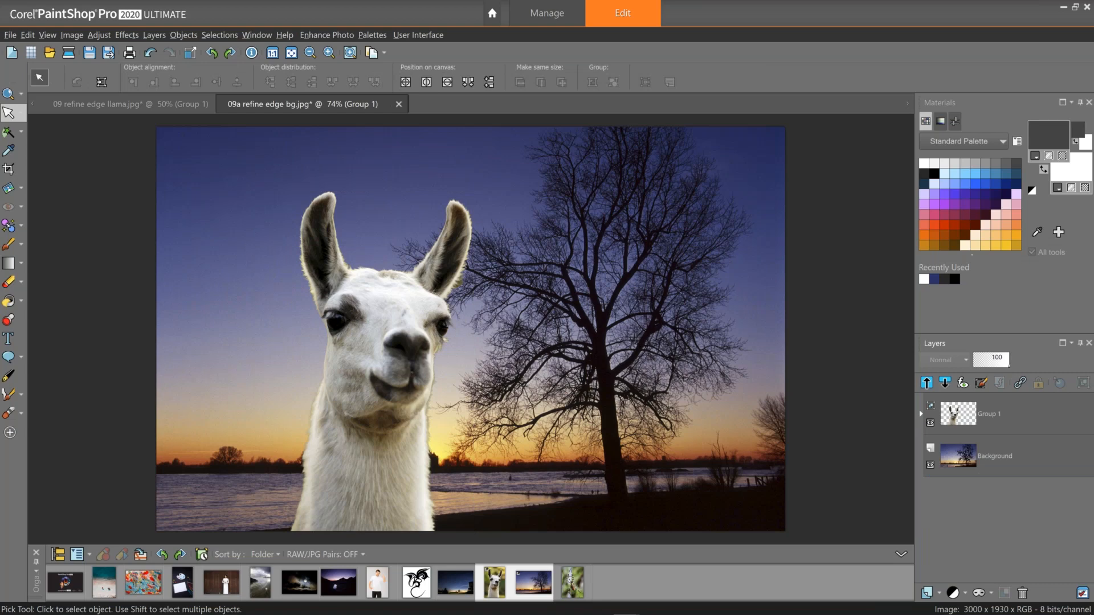
pyautogui.rightClick(953, 413)
pyautogui.moveTo(990, 489)
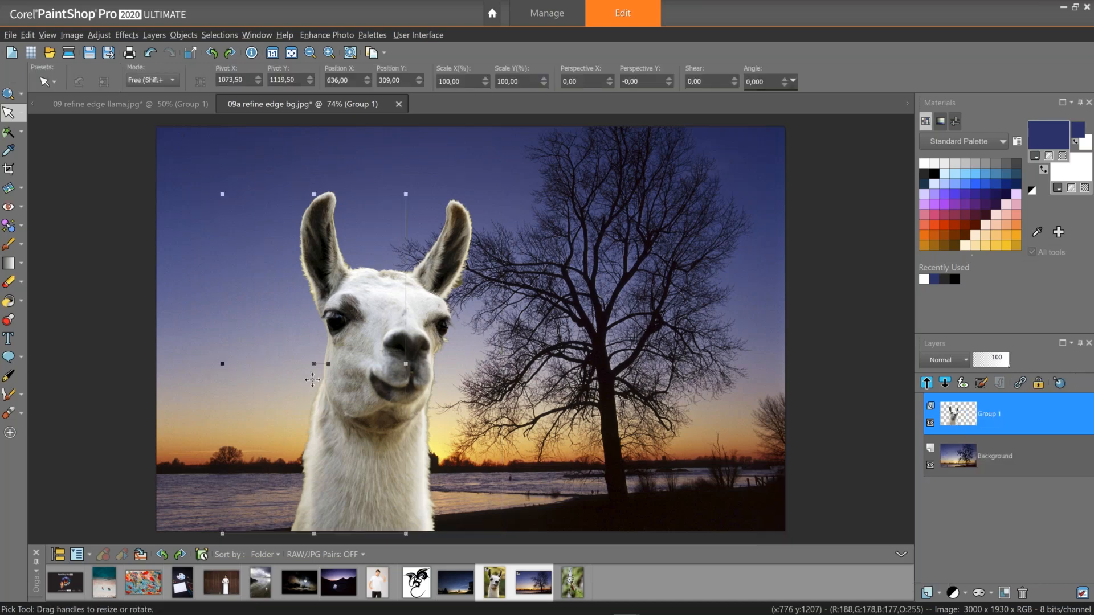
pyautogui.moveTo(312, 380); pyautogui.dragTo(286, 396)
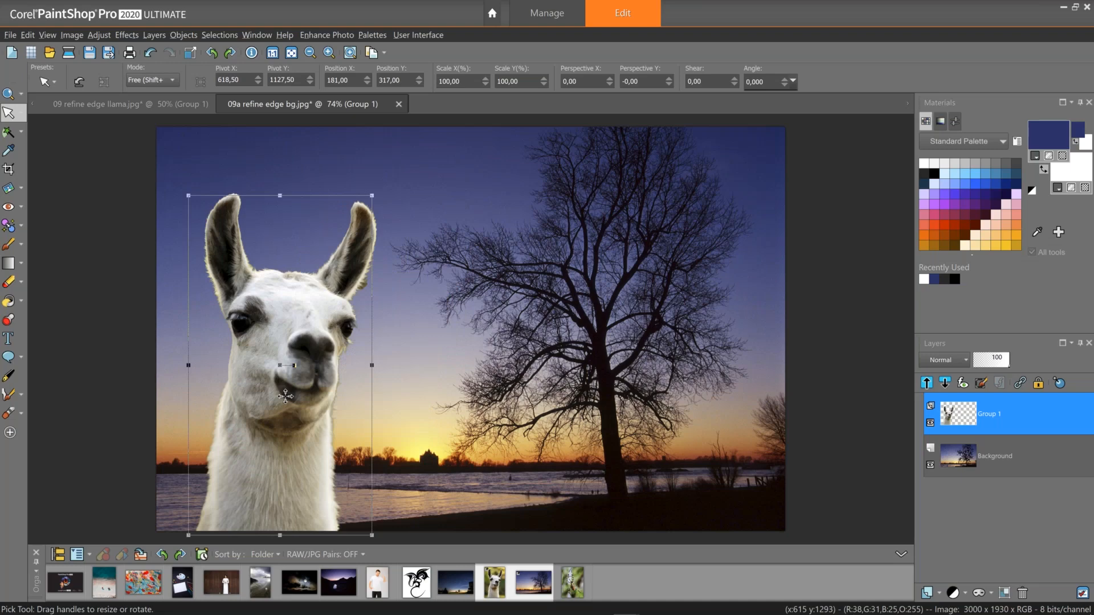
# Add a Curves adjustment layer, shape its RGB curve with preview on the image, and apply it.
pyautogui.click(964, 593)
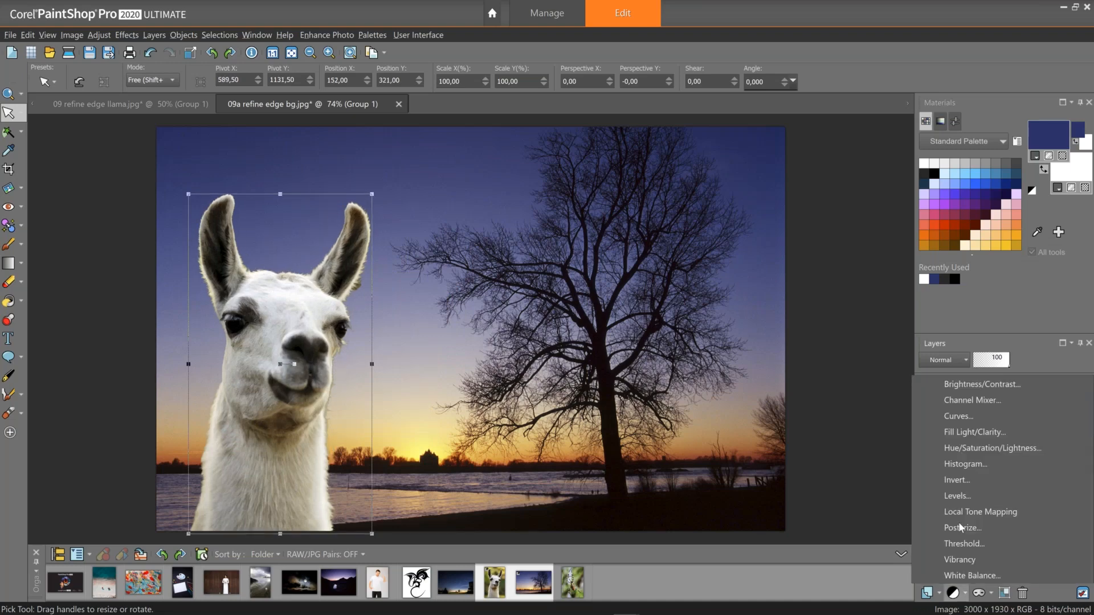
pyautogui.click(959, 466)
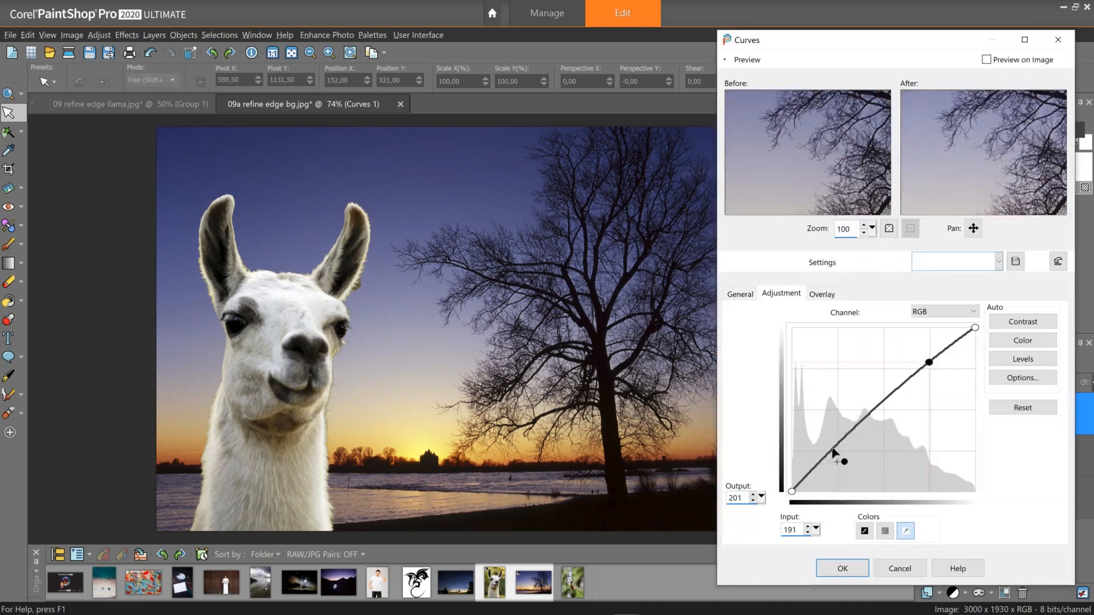
pyautogui.moveTo(835, 451); pyautogui.dragTo(842, 452)
pyautogui.moveTo(955, 186); pyautogui.dragTo(962, 540)
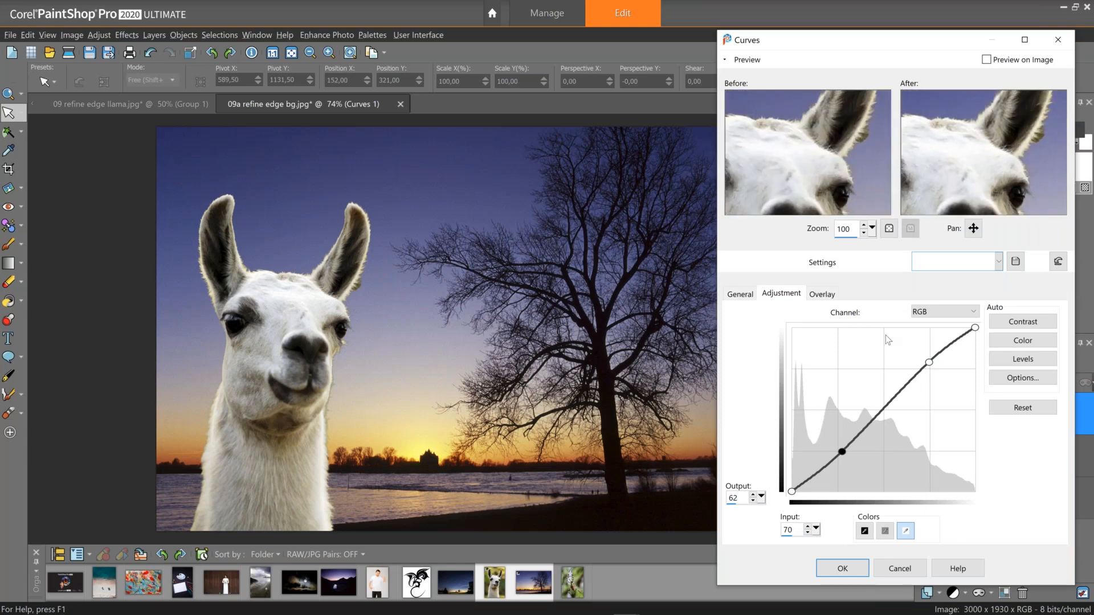
pyautogui.click(986, 60)
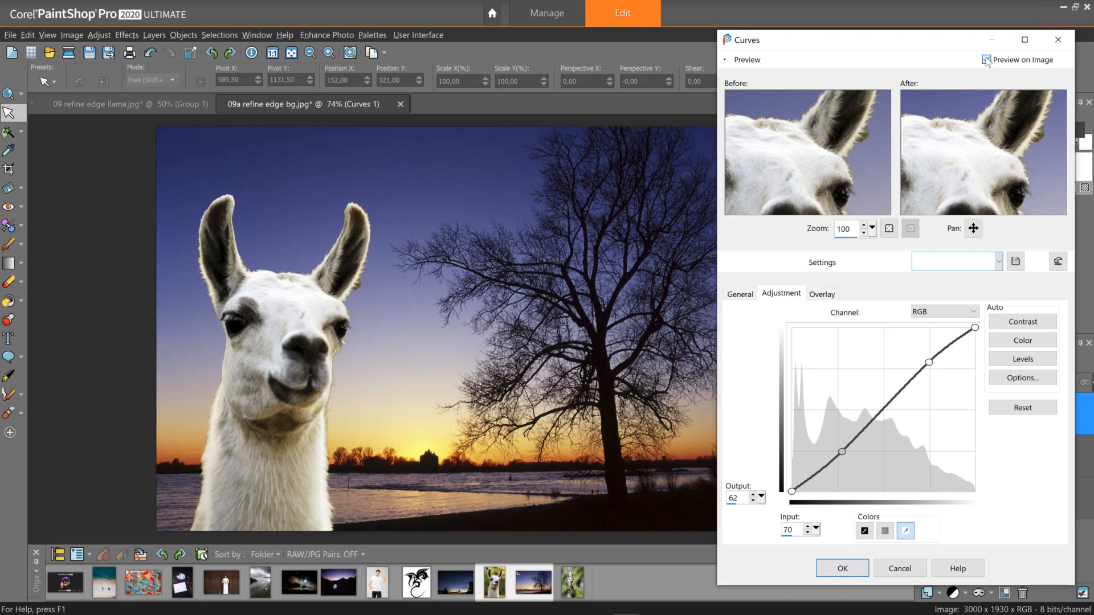
pyautogui.click(849, 567)
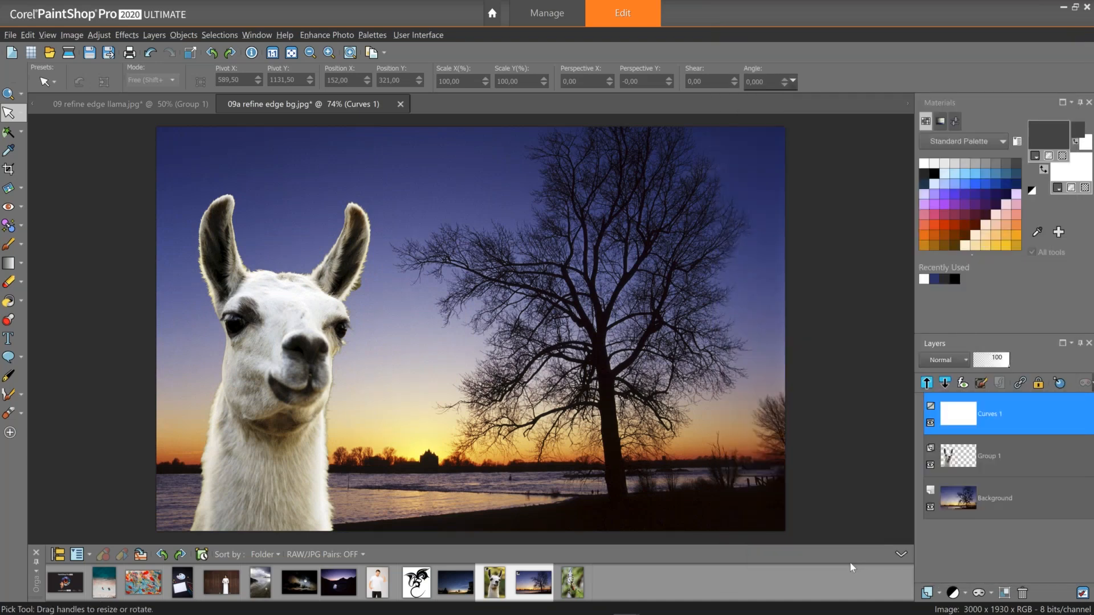
# Close both open images, discarding changes to the 09 refine edge llama image.
pyautogui.click(401, 105)
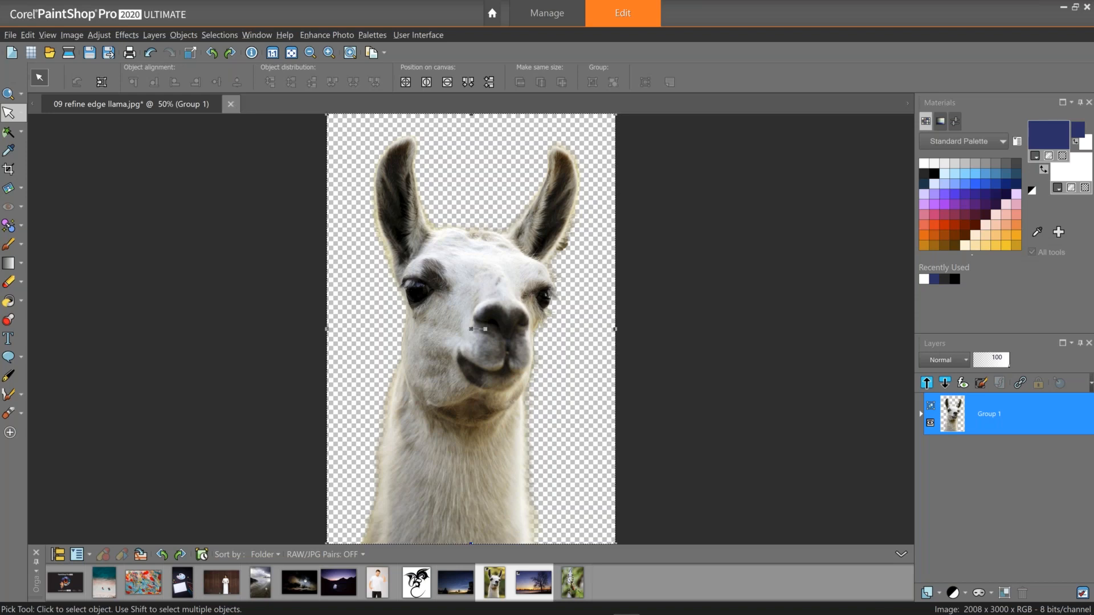
pyautogui.click(231, 105)
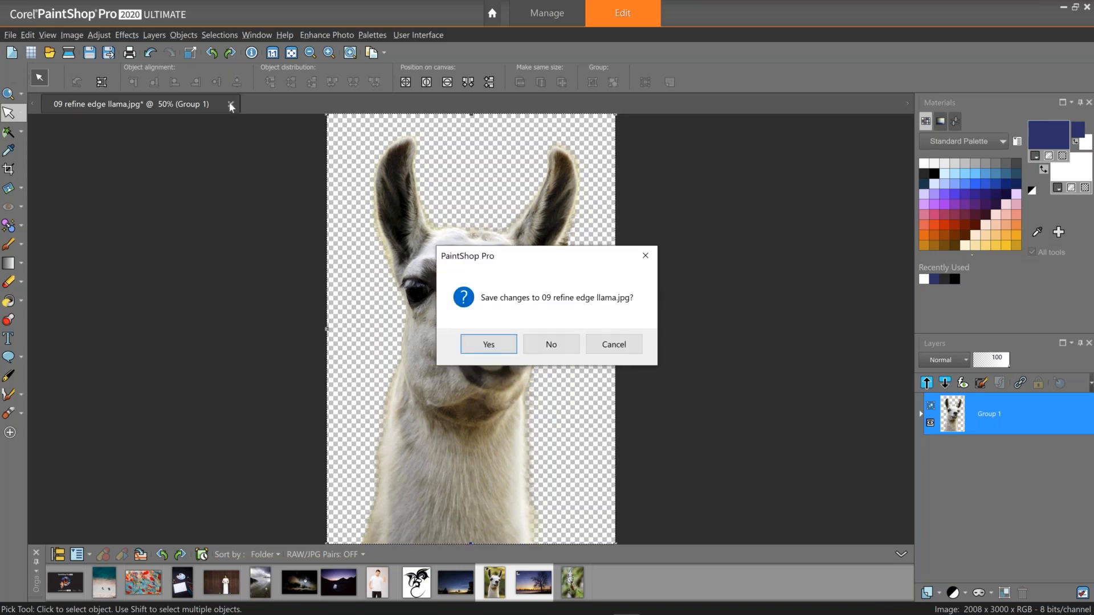
pyautogui.click(554, 345)
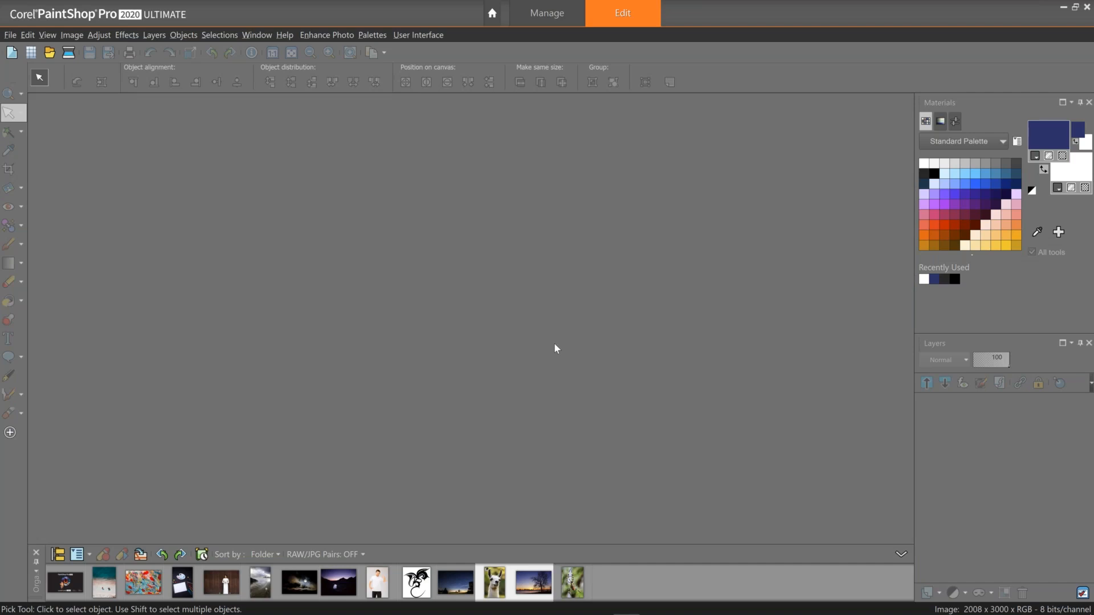
# Open the 10 Enhanced DoF spider photo from the organizer for editing.
pyautogui.click(581, 574)
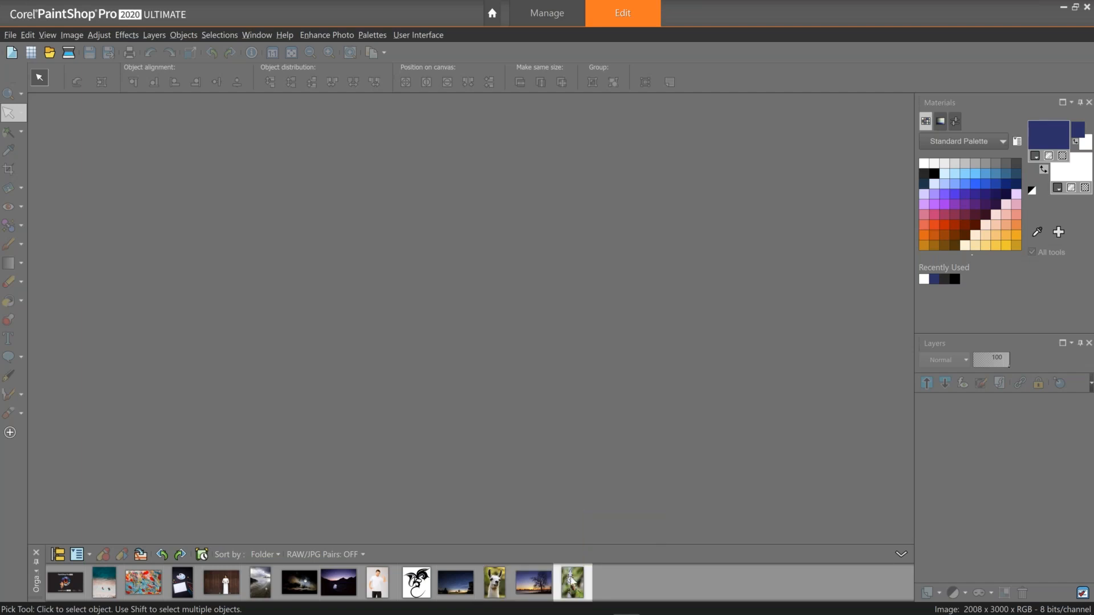
pyautogui.rightClick(573, 582)
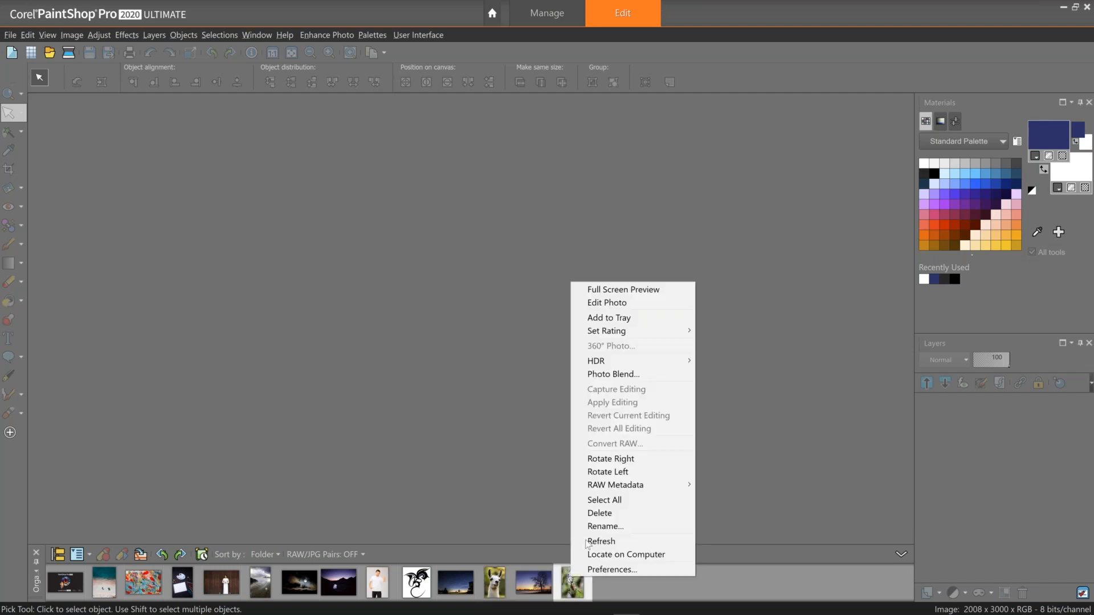
pyautogui.click(621, 303)
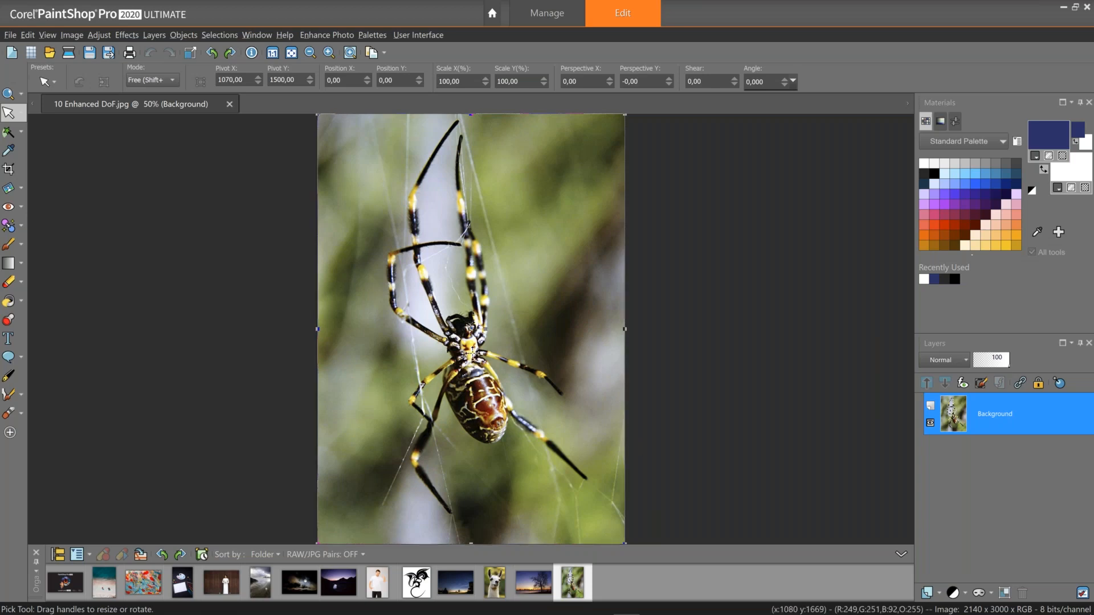
# Draw a crop rectangle around the spider about 1925 × 2719 pixels, adjusting its top-left corner.
pyautogui.click(9, 169)
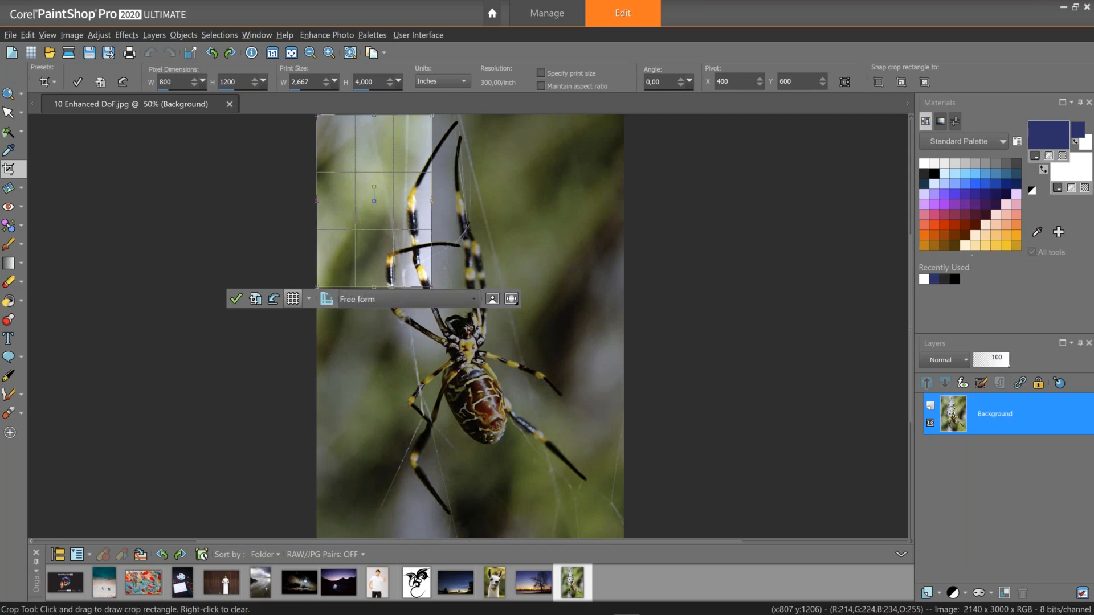
pyautogui.moveTo(431, 287); pyautogui.dragTo(600, 521)
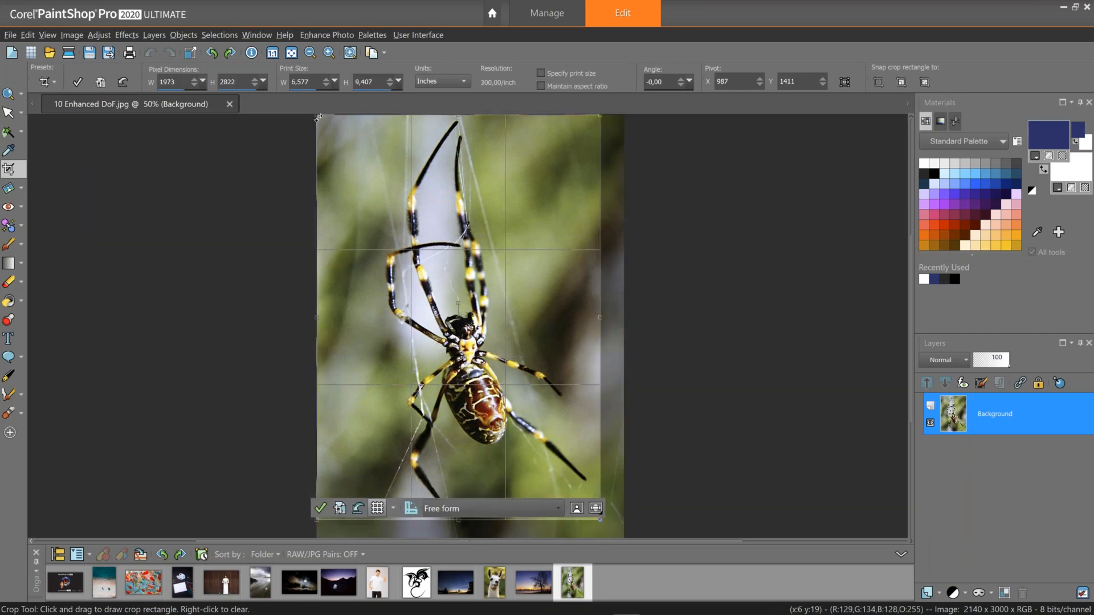
pyautogui.moveTo(318, 118); pyautogui.dragTo(324, 132)
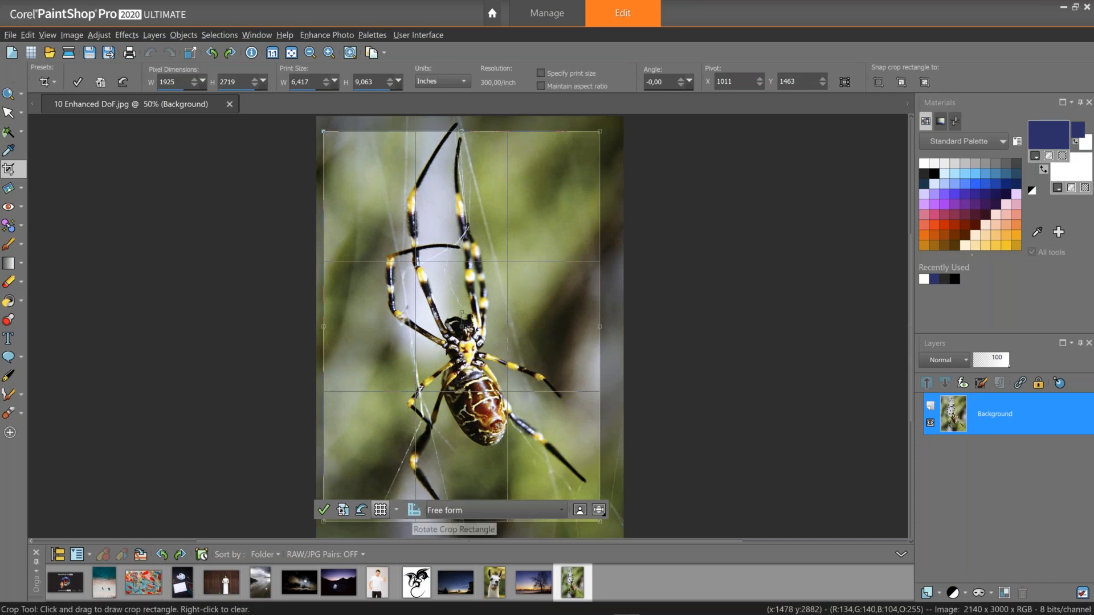
# Toggle One Step Photo Fix from the crop options.
pyautogui.click(581, 511)
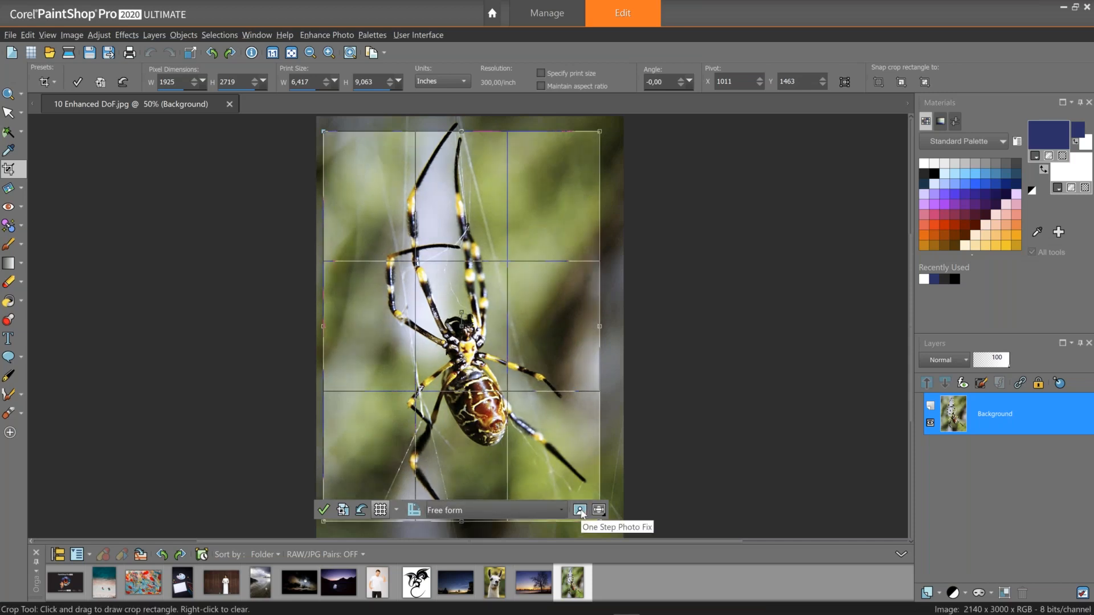
pyautogui.click(581, 513)
pyautogui.click(581, 511)
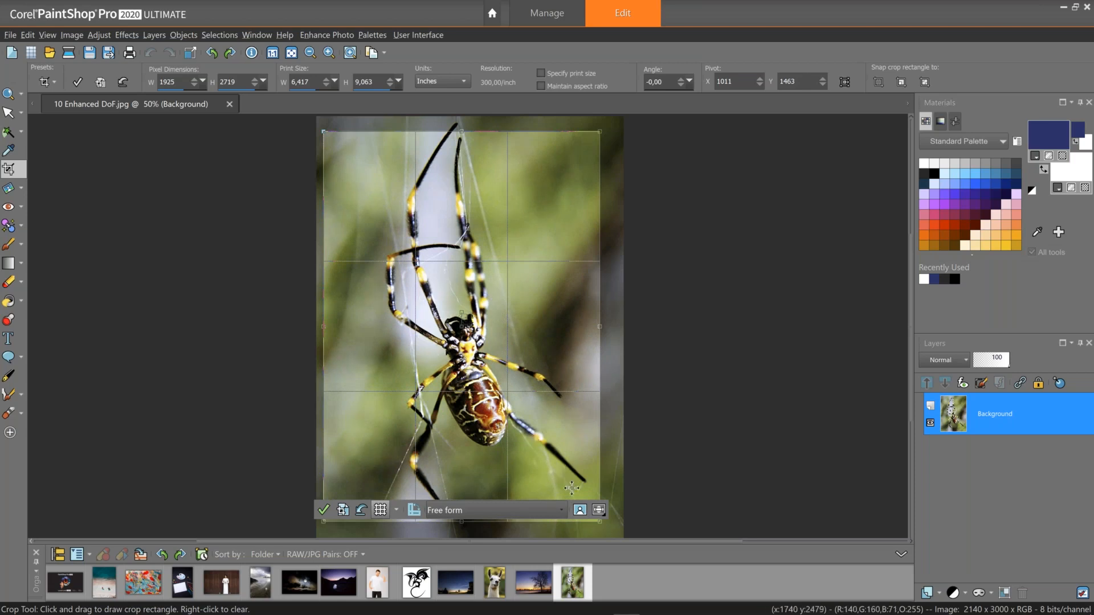
# Turn on Depth of Field and move its focus position onto the spider's body.
pyautogui.click(599, 512)
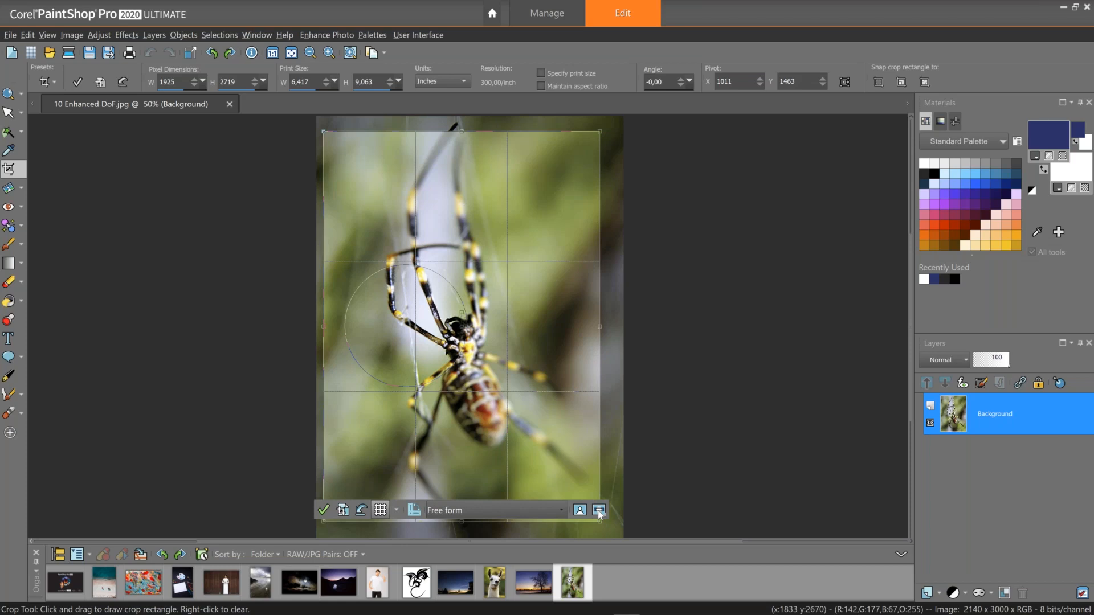
pyautogui.click(599, 511)
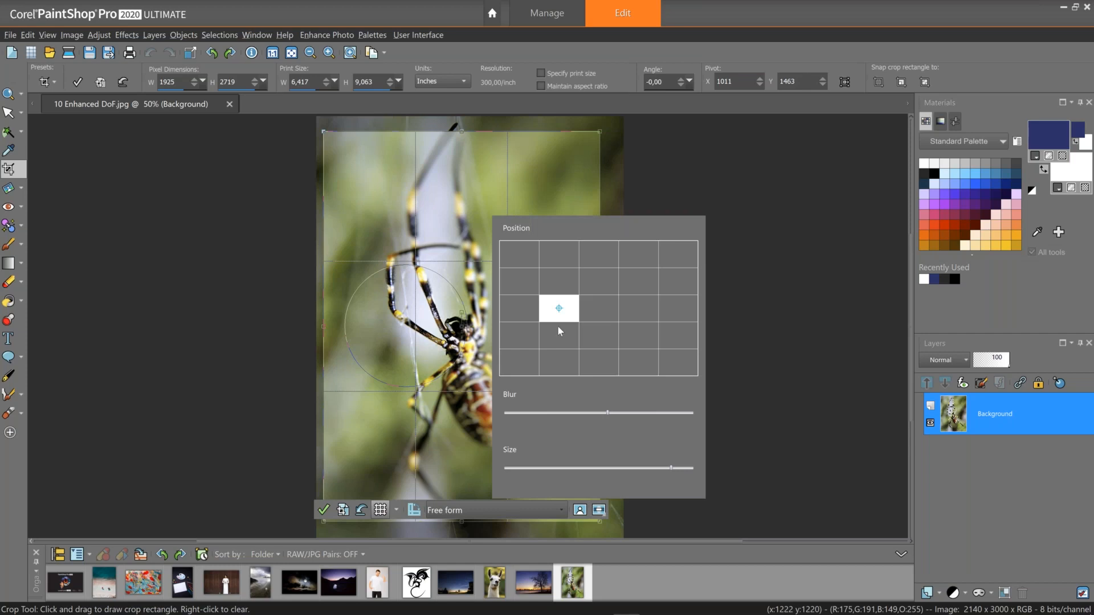
pyautogui.click(587, 290)
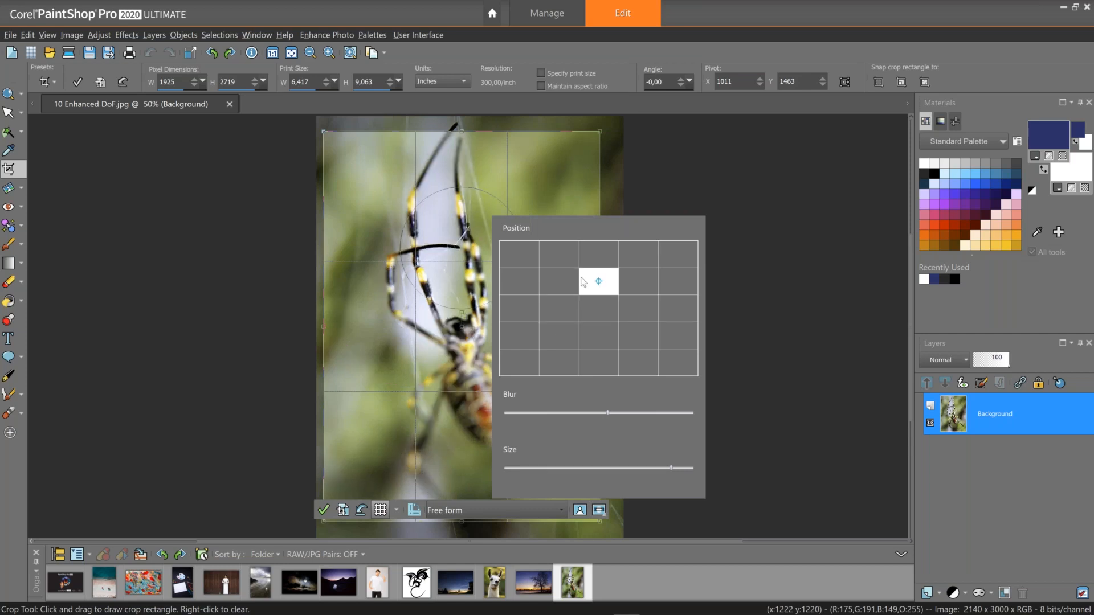
pyautogui.click(626, 341)
pyautogui.click(584, 315)
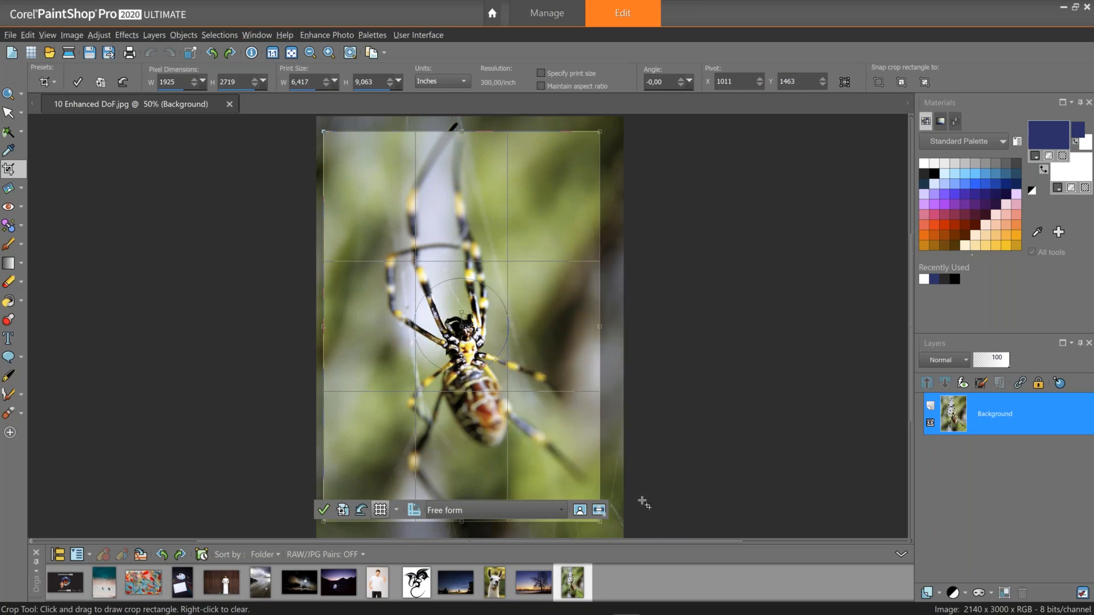
pyautogui.click(645, 513)
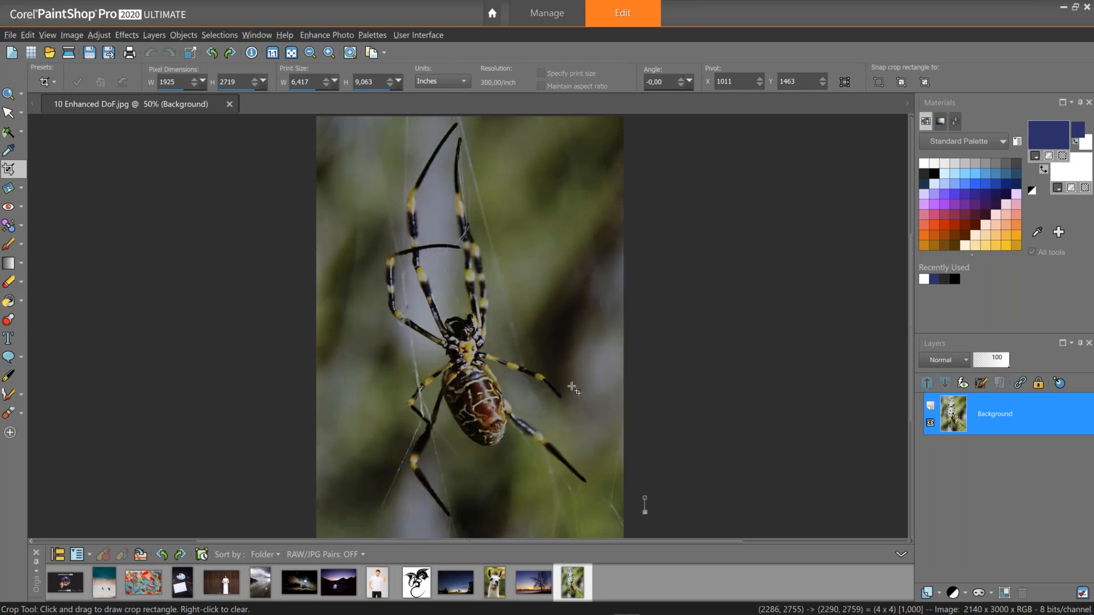
# Clear the crop rectangle and close the spider image.
pyautogui.rightClick(384, 288)
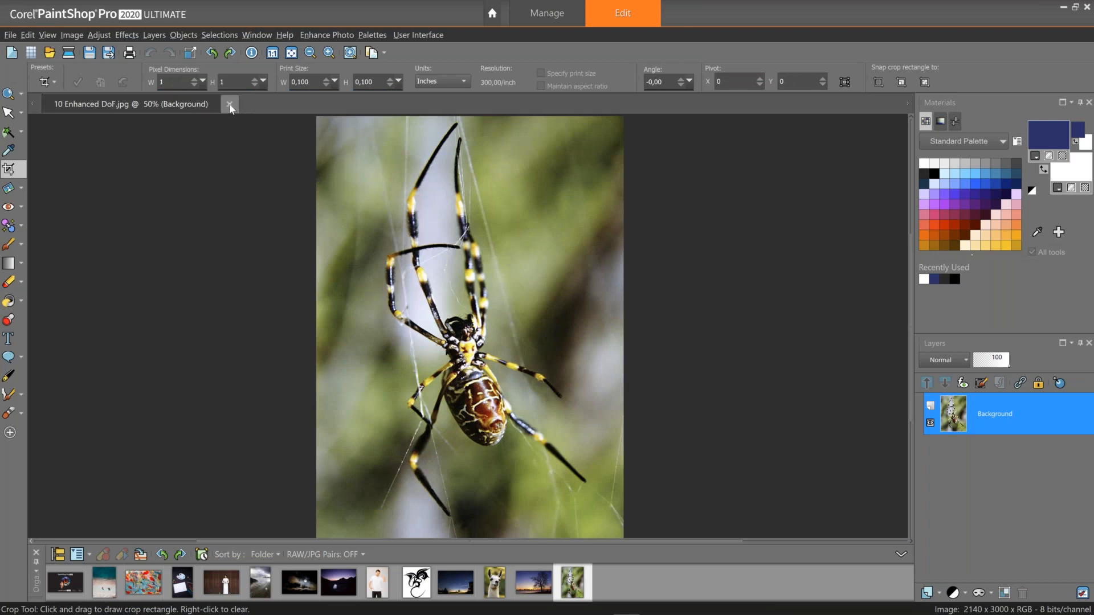
pyautogui.click(229, 106)
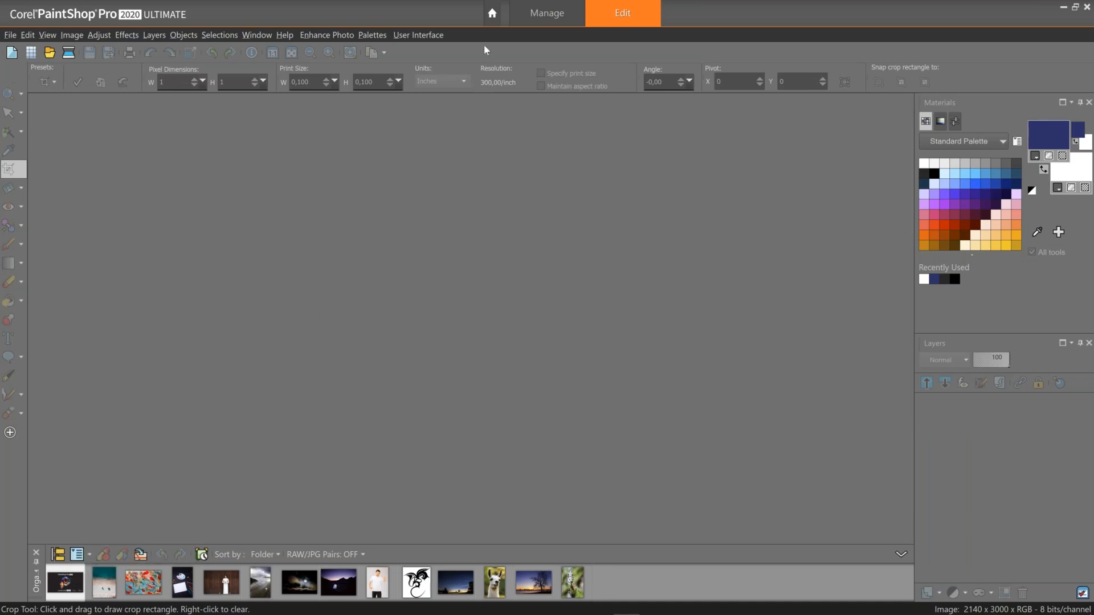
# Open the Welcome screen's Get More page and browse the listed products and plugins.
pyautogui.click(493, 13)
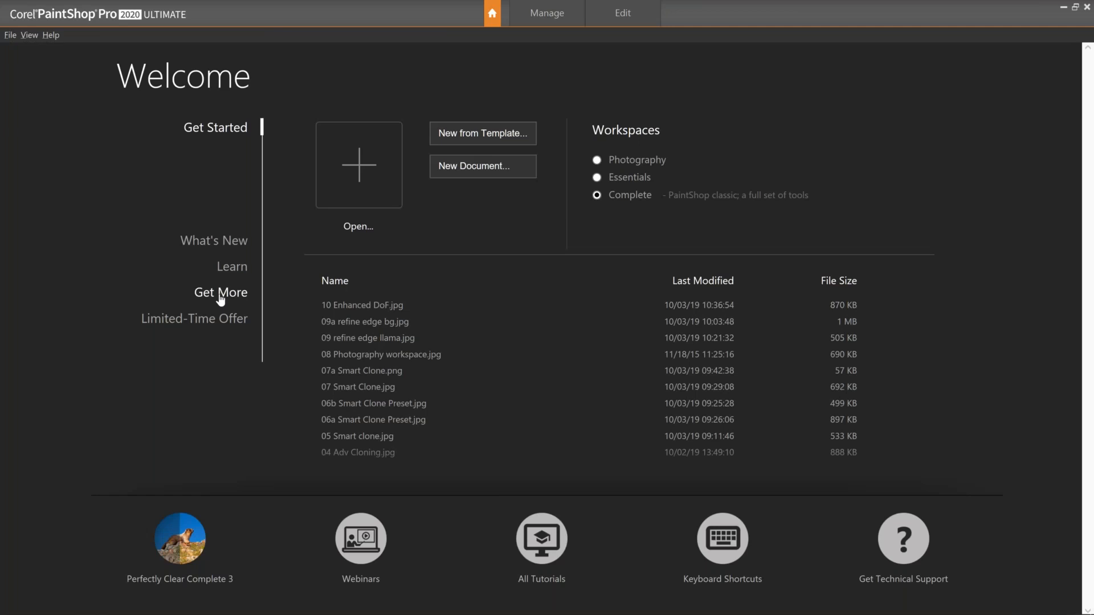
pyautogui.click(221, 296)
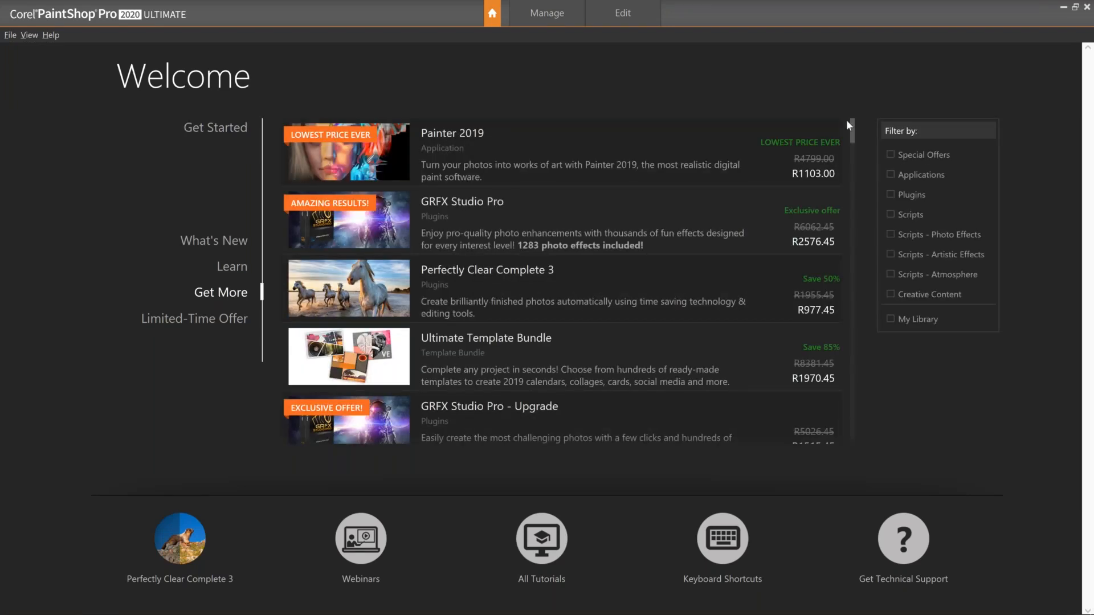
pyautogui.moveTo(854, 142); pyautogui.dragTo(843, 461)
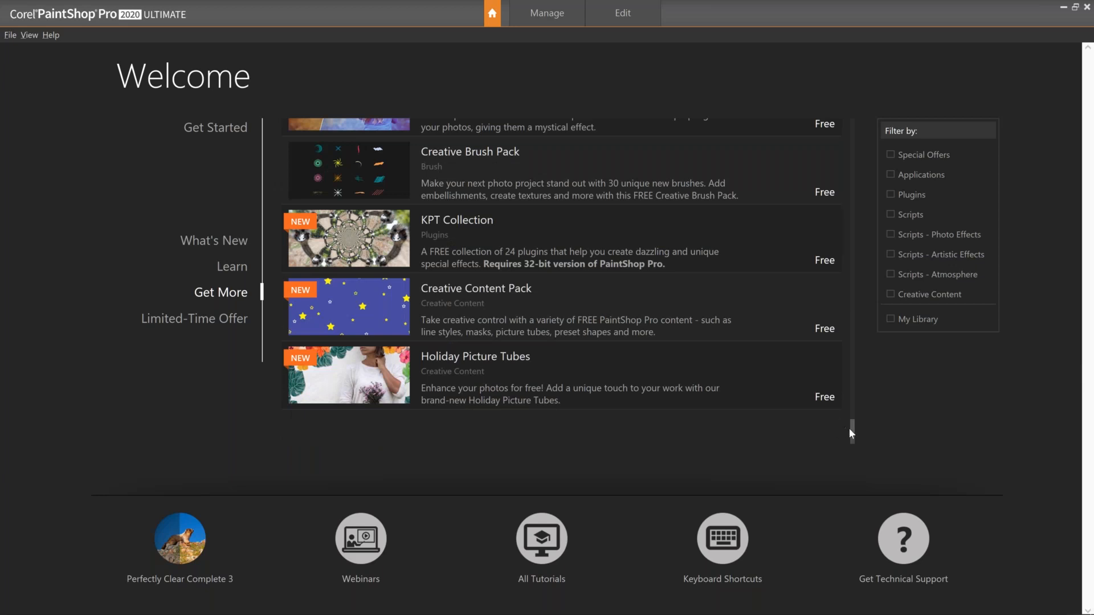
pyautogui.moveTo(853, 427); pyautogui.dragTo(852, 423)
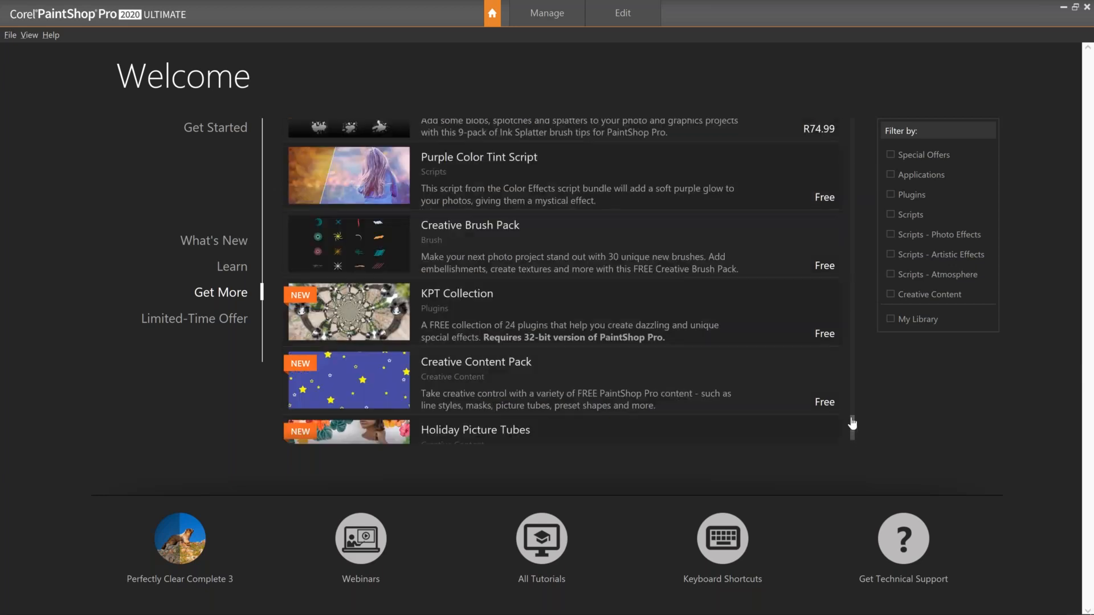
pyautogui.scroll(1, 852, 423)
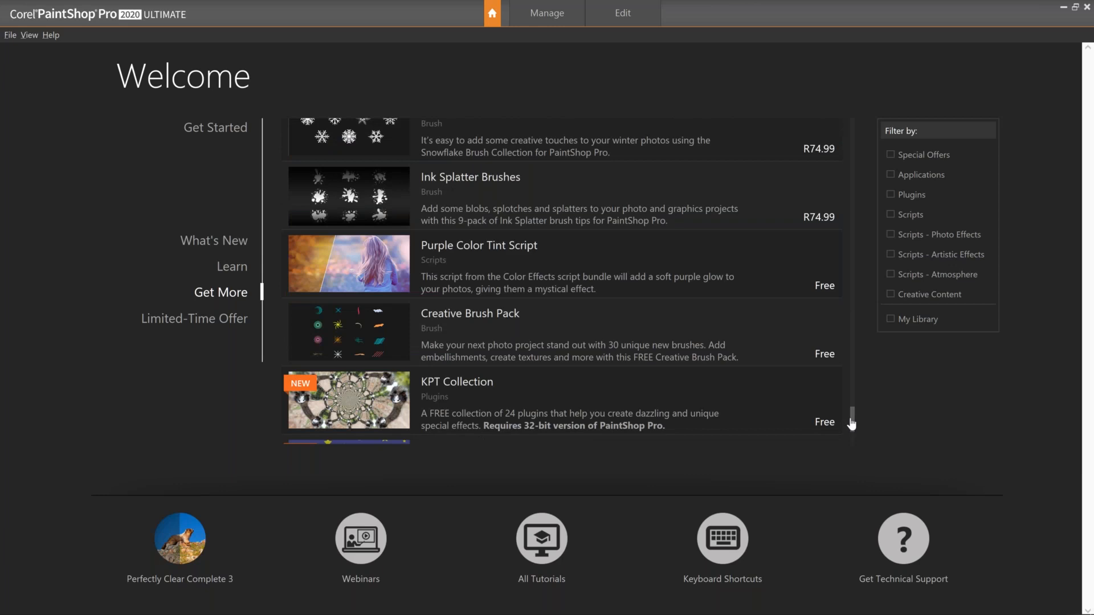
pyautogui.moveTo(851, 419); pyautogui.dragTo(850, 418)
pyautogui.scroll(-2, 847, 415)
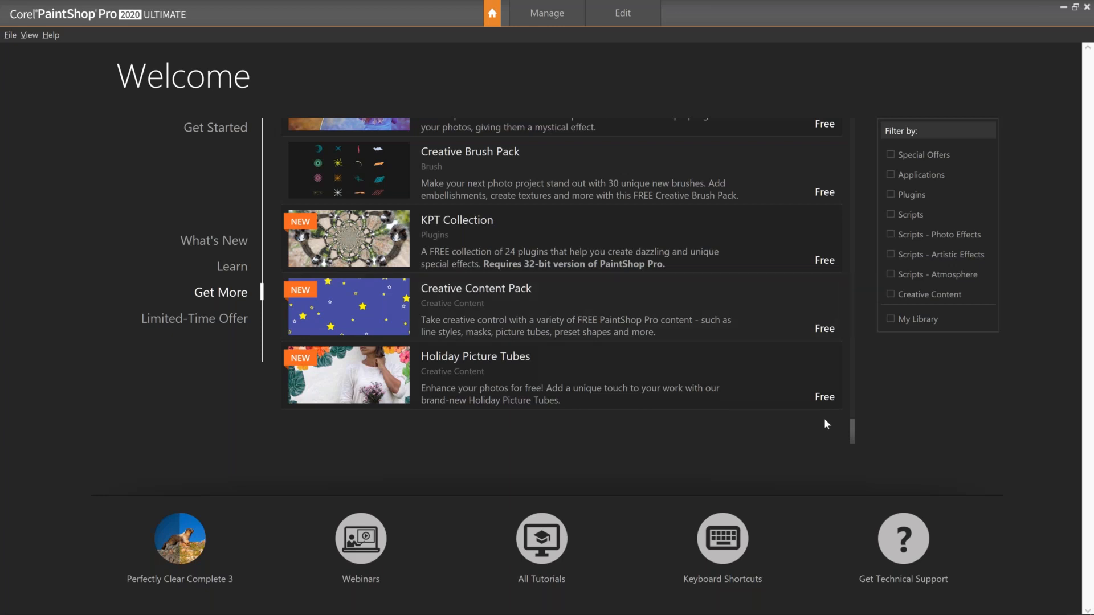
pyautogui.moveTo(853, 428); pyautogui.dragTo(854, 419)
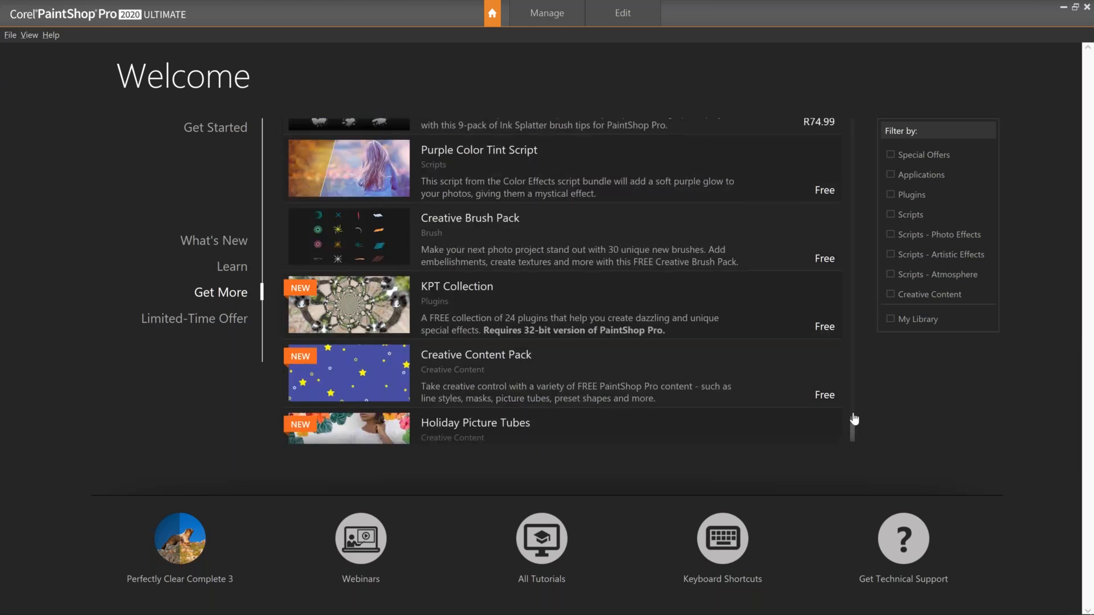
pyautogui.scroll(2, 854, 419)
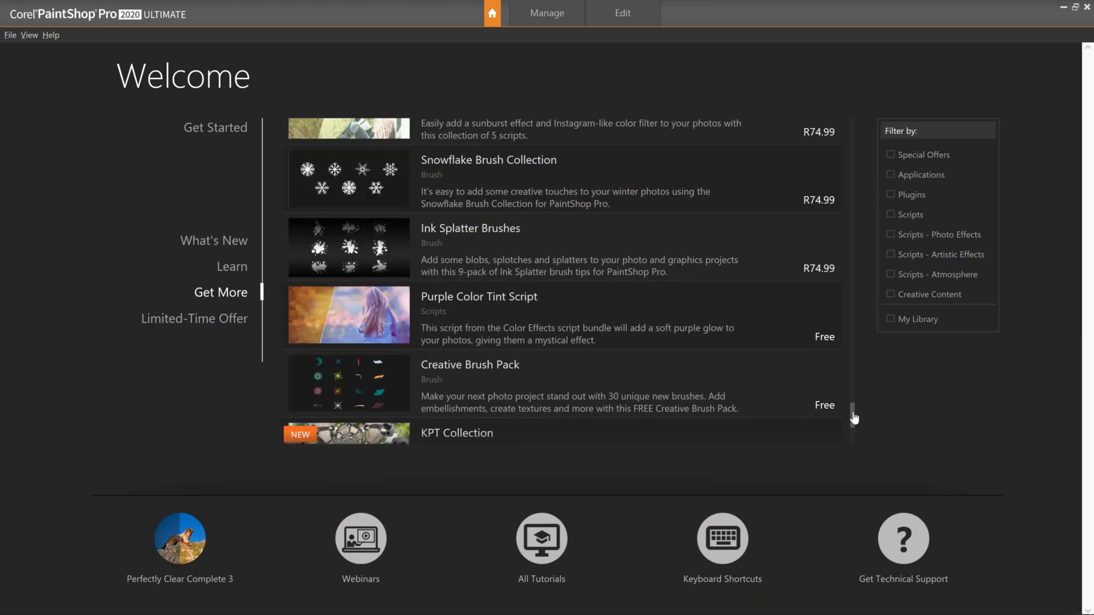
pyautogui.scroll(-2, 854, 419)
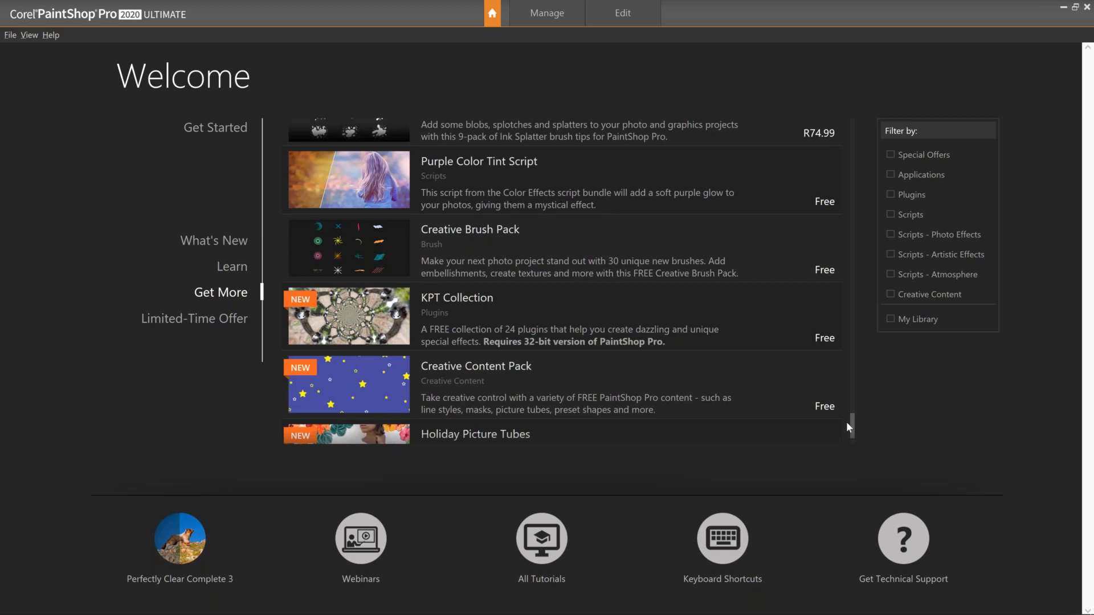